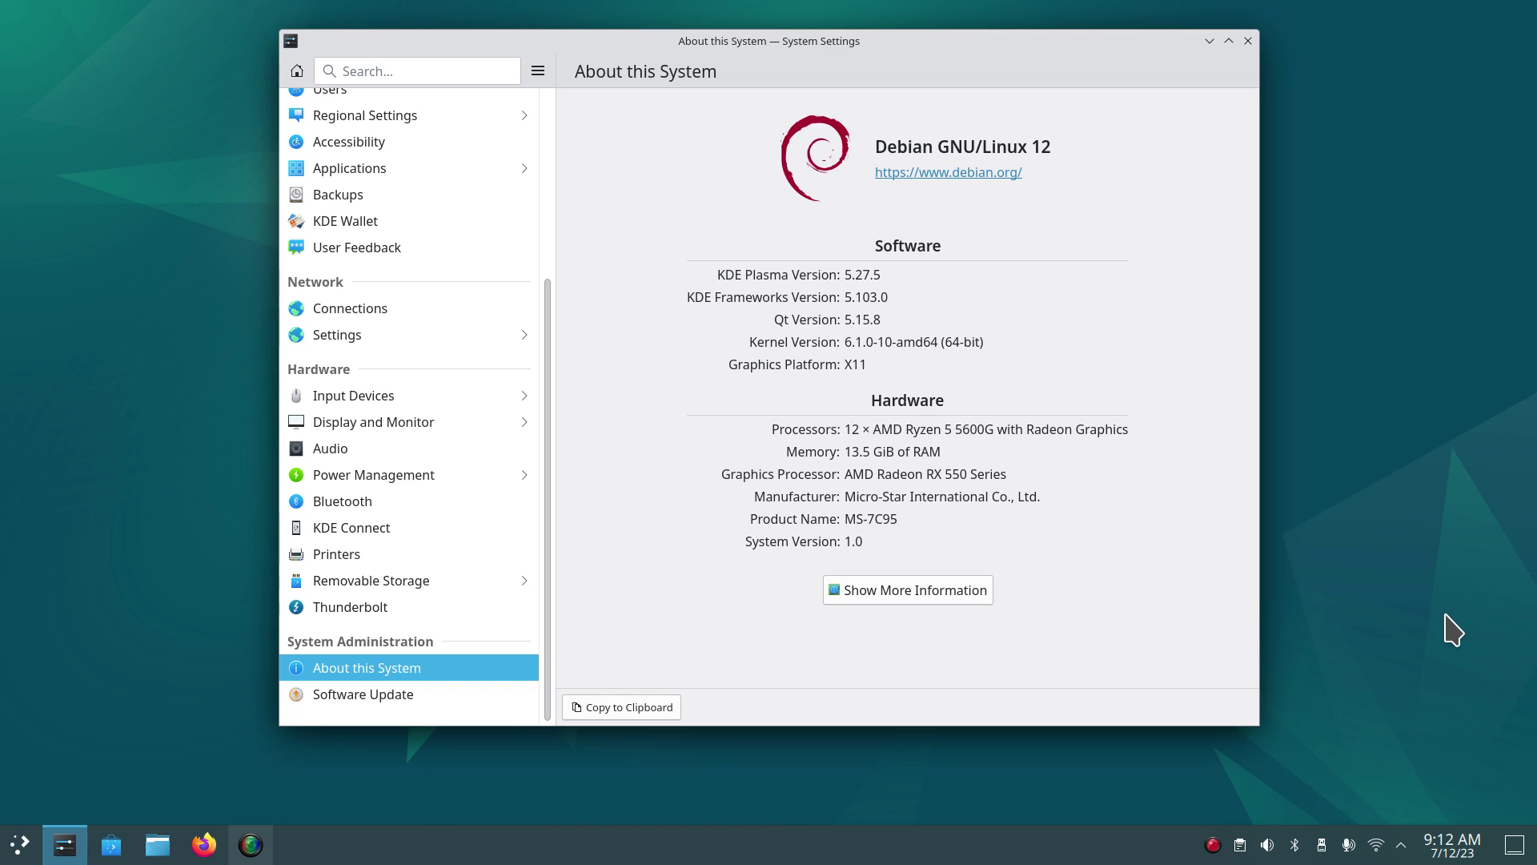
Check the available resolutions under Display and Monitor without changing the resolution.
click(374, 422)
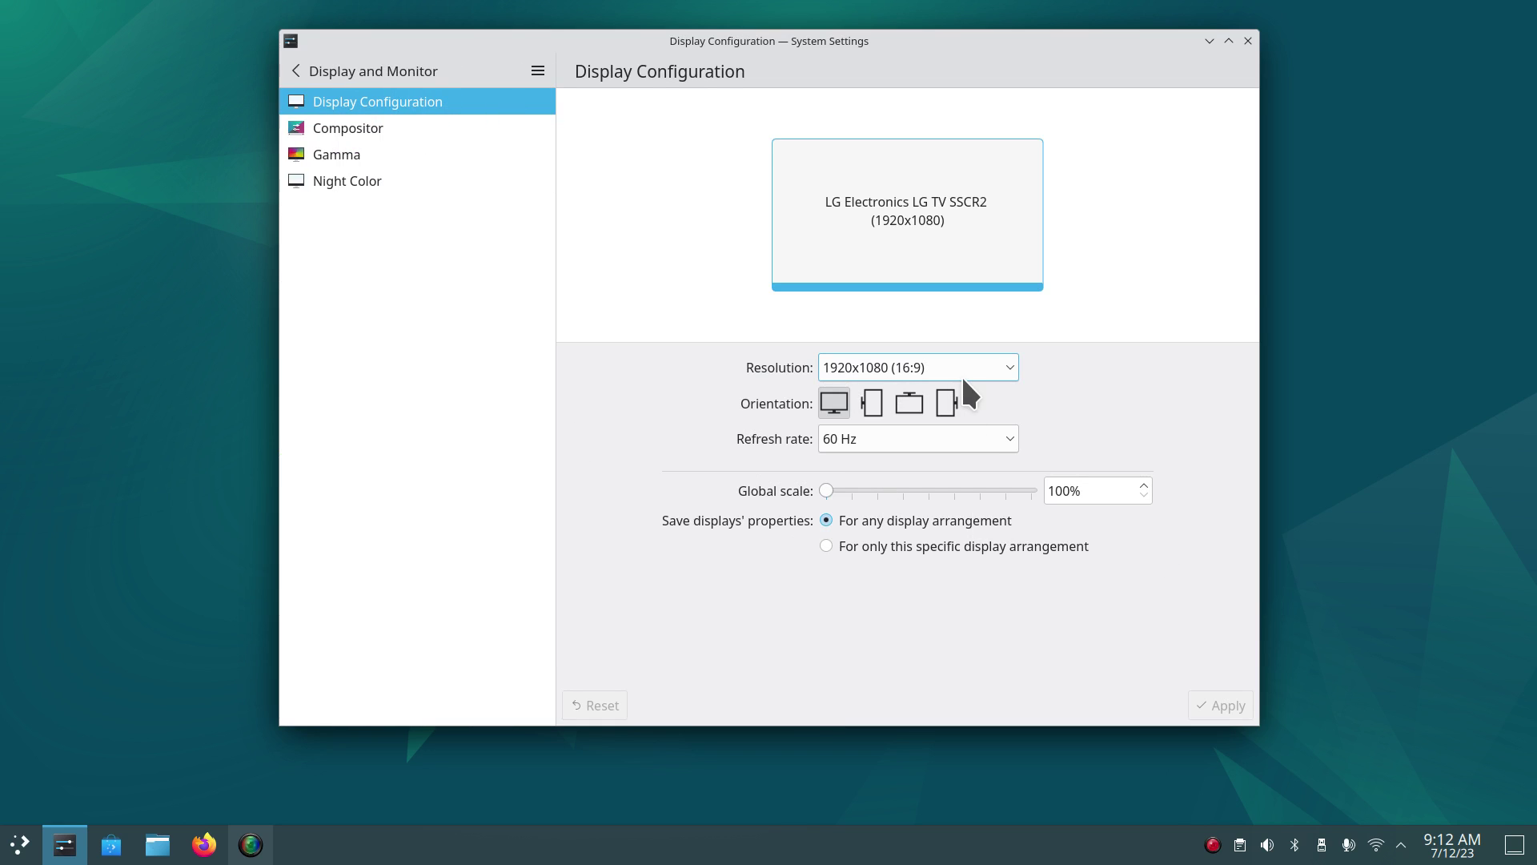
click(1002, 368)
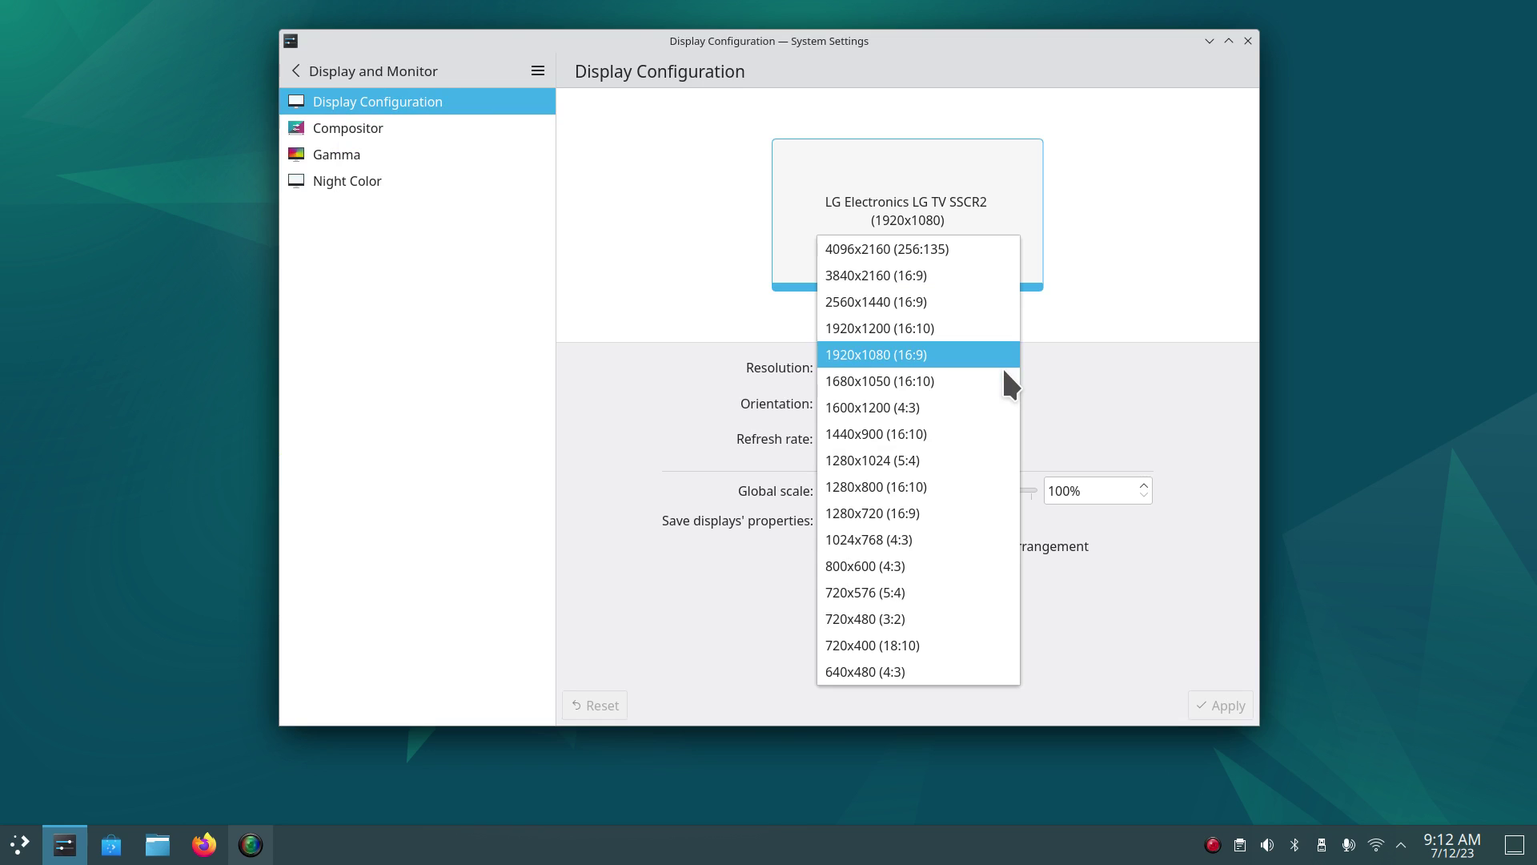
click(1070, 364)
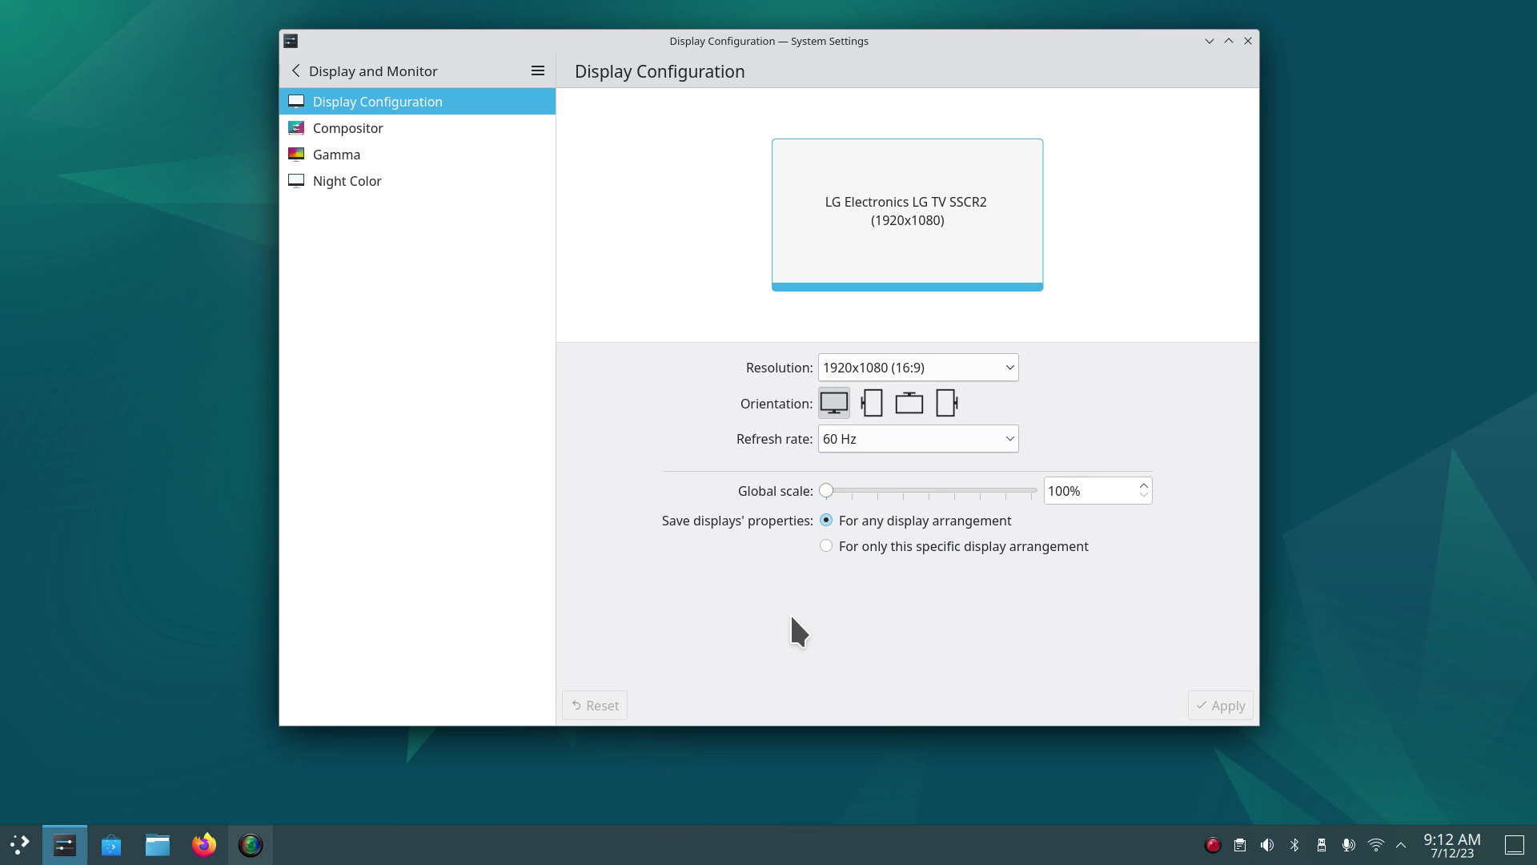
View the About this System details, then close System Settings.
click(295, 70)
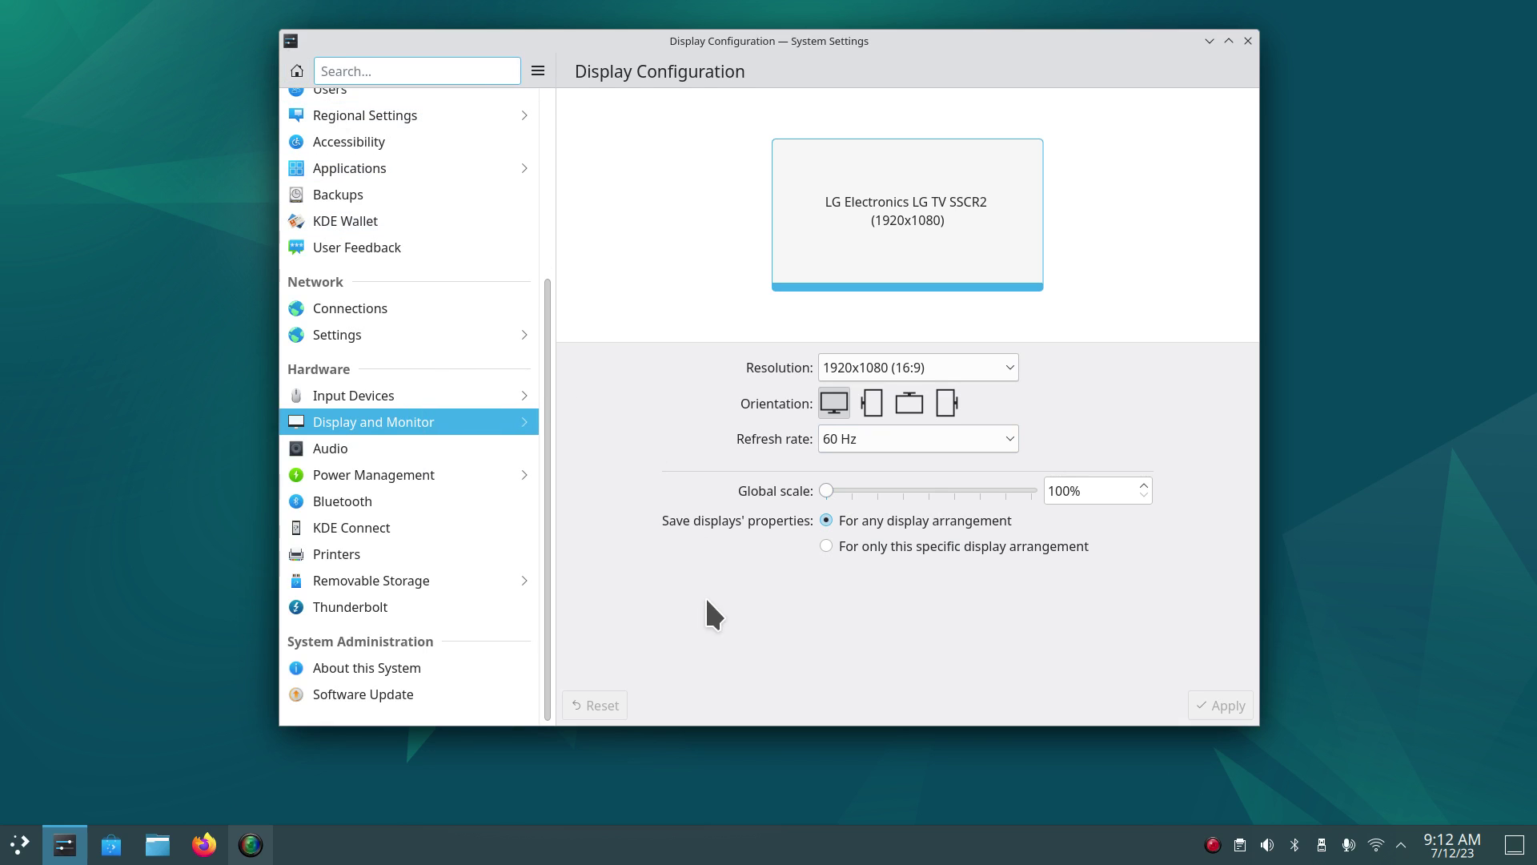
click(384, 666)
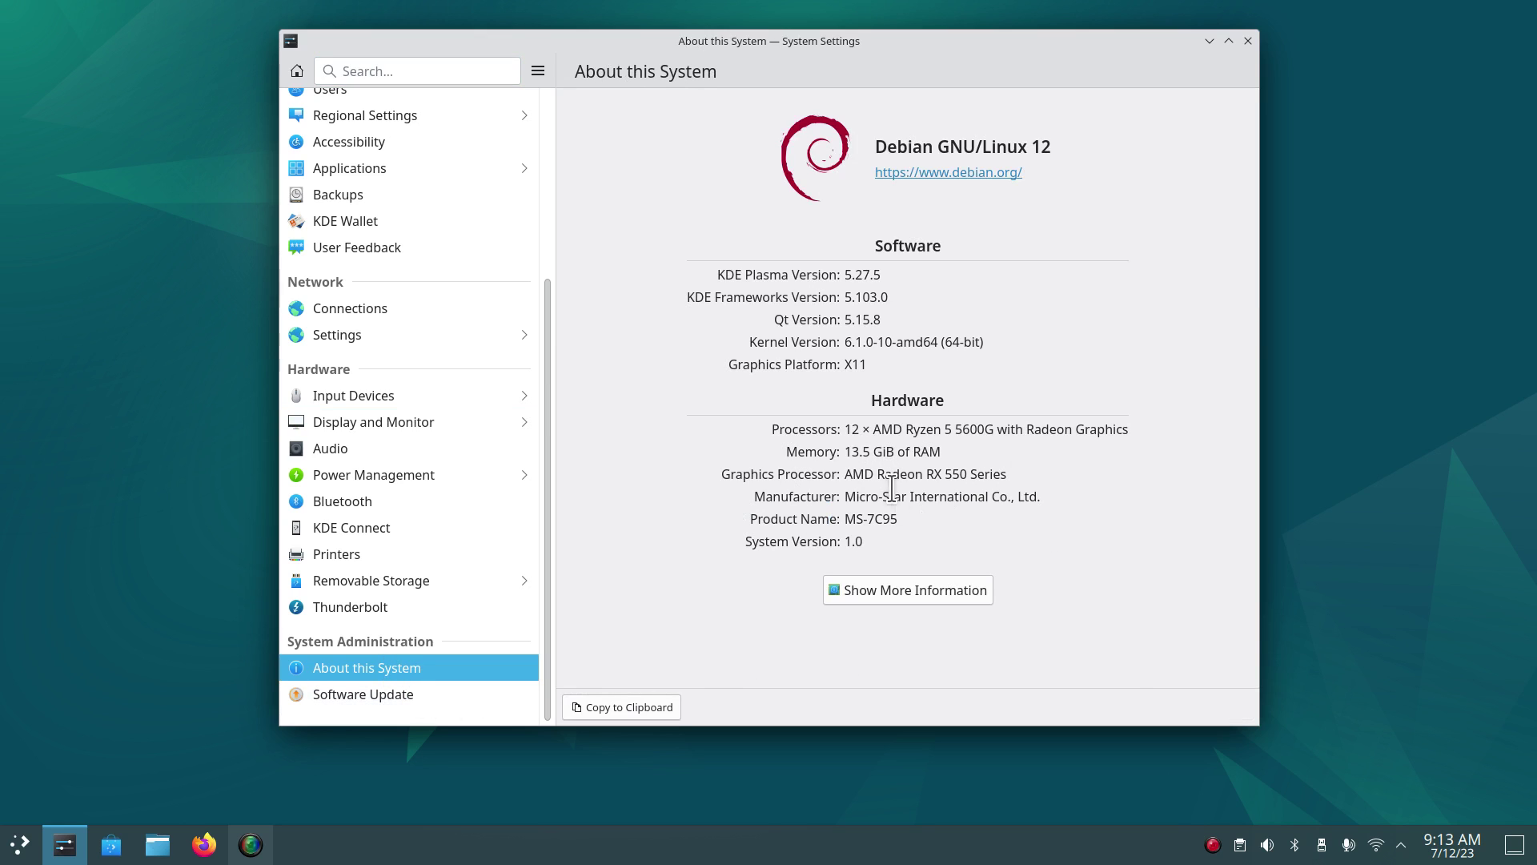
click(1249, 41)
Open the Debian homepage in a maximized Firefox window zoomed to 90%.
click(205, 846)
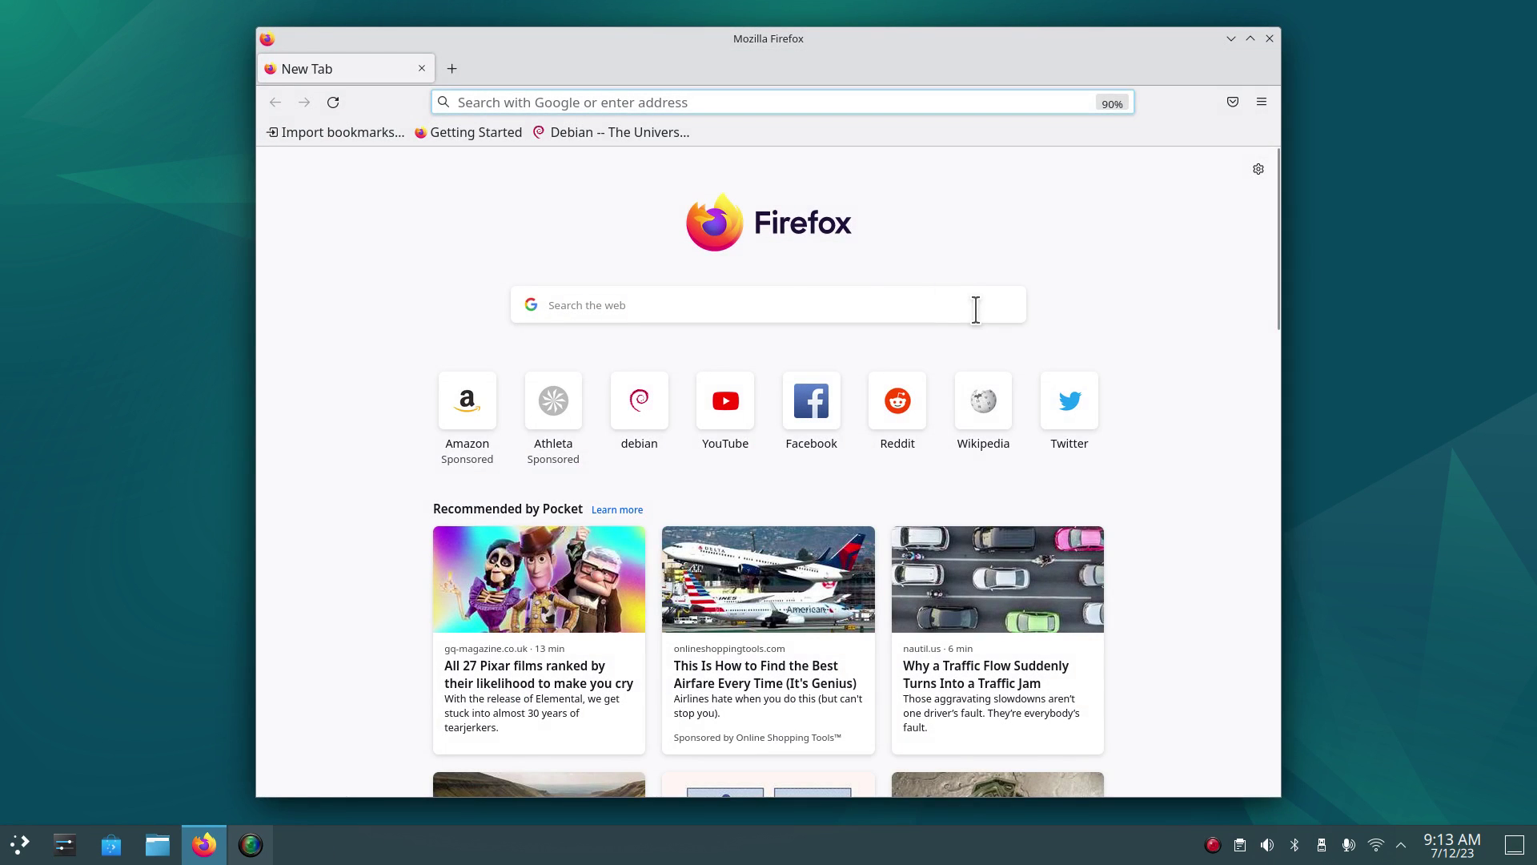
click(583, 132)
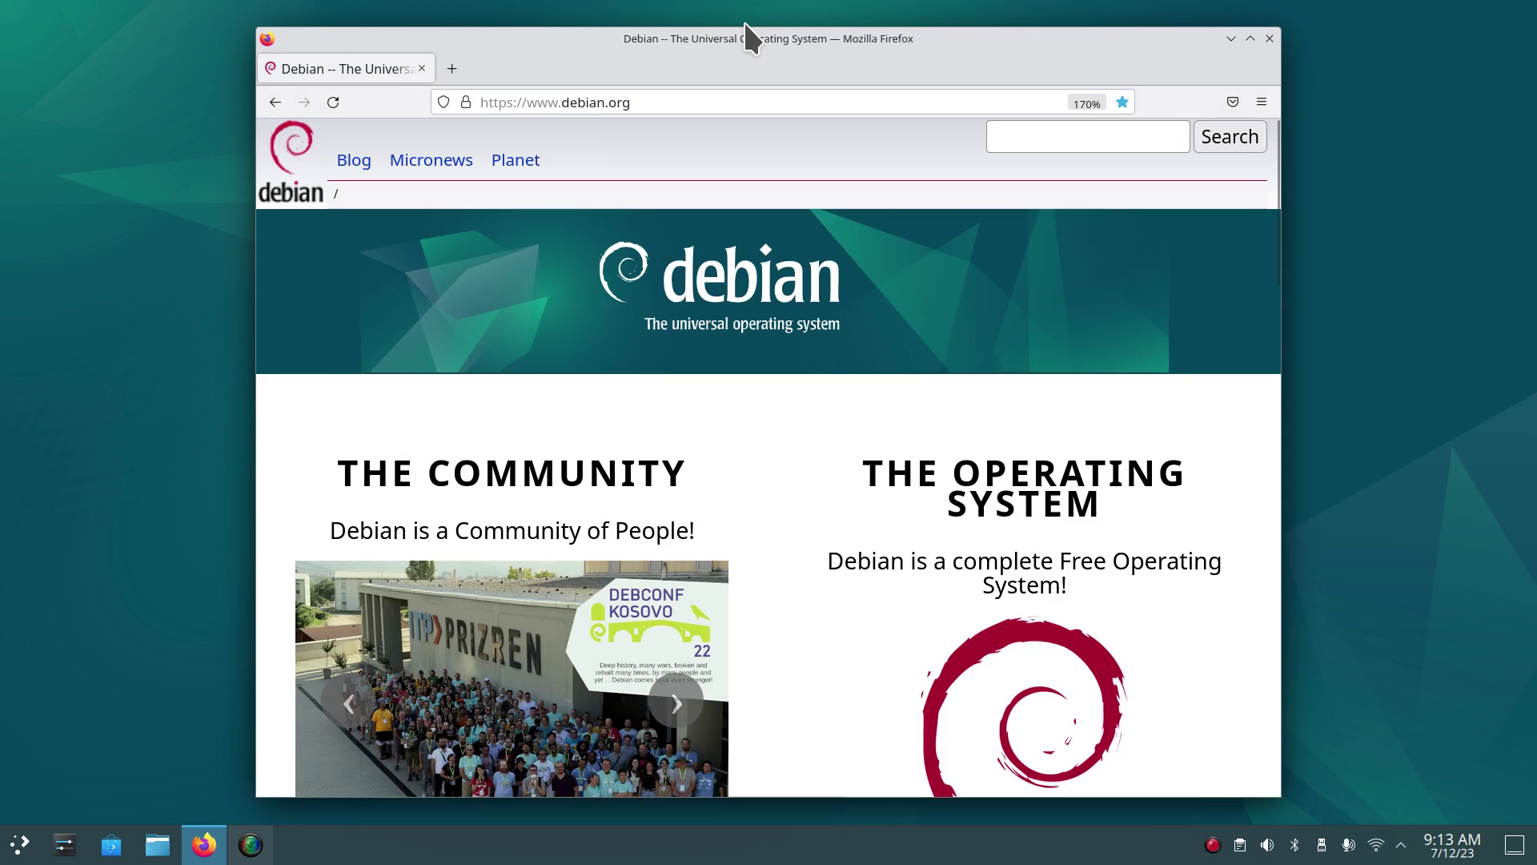
double_click(744, 37)
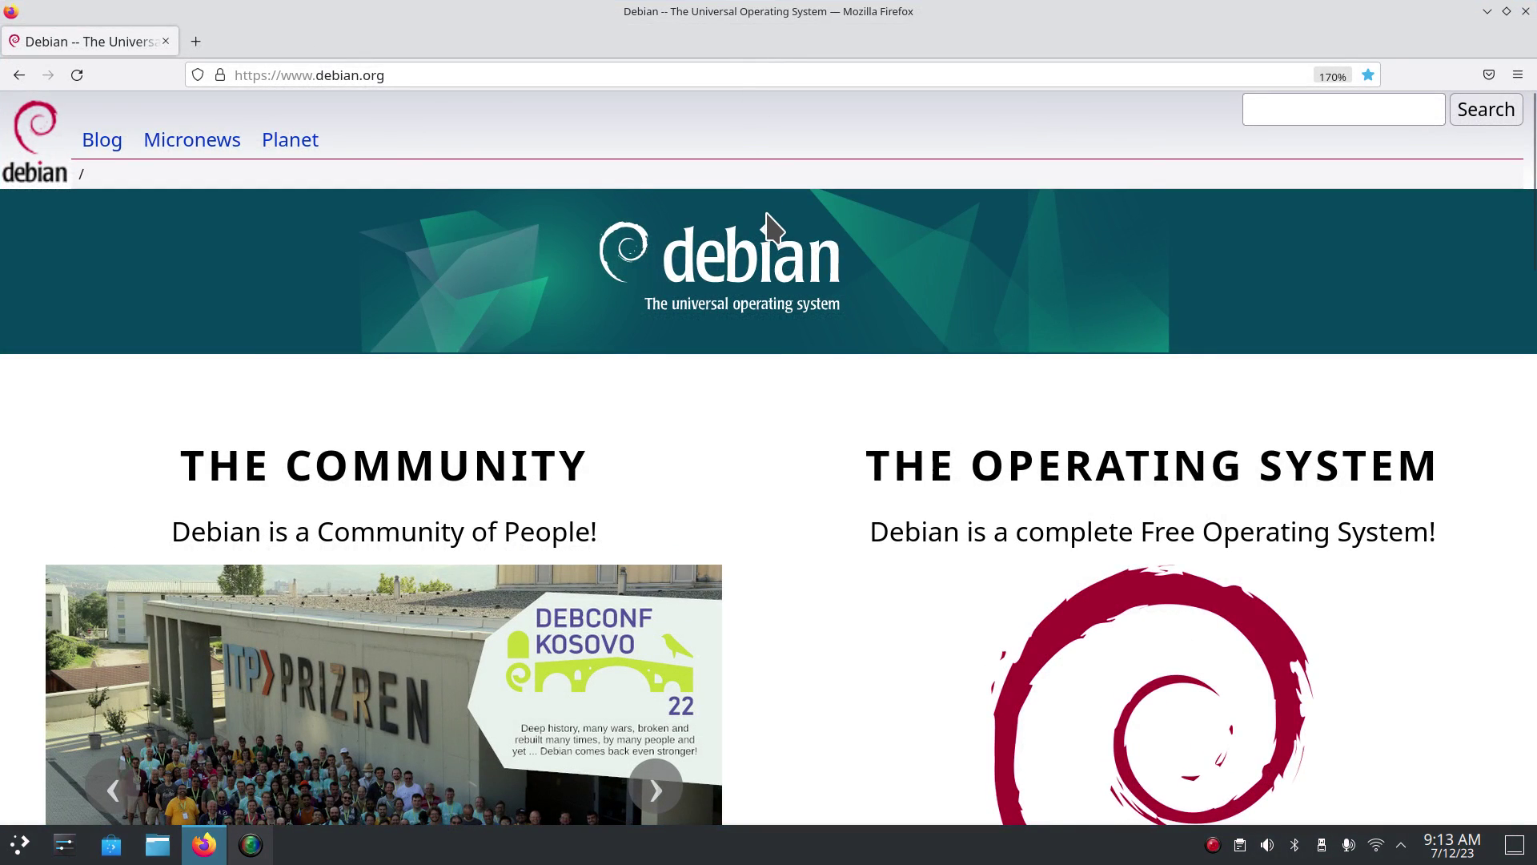
key(ctrl+0)
key(ctrl+minus)
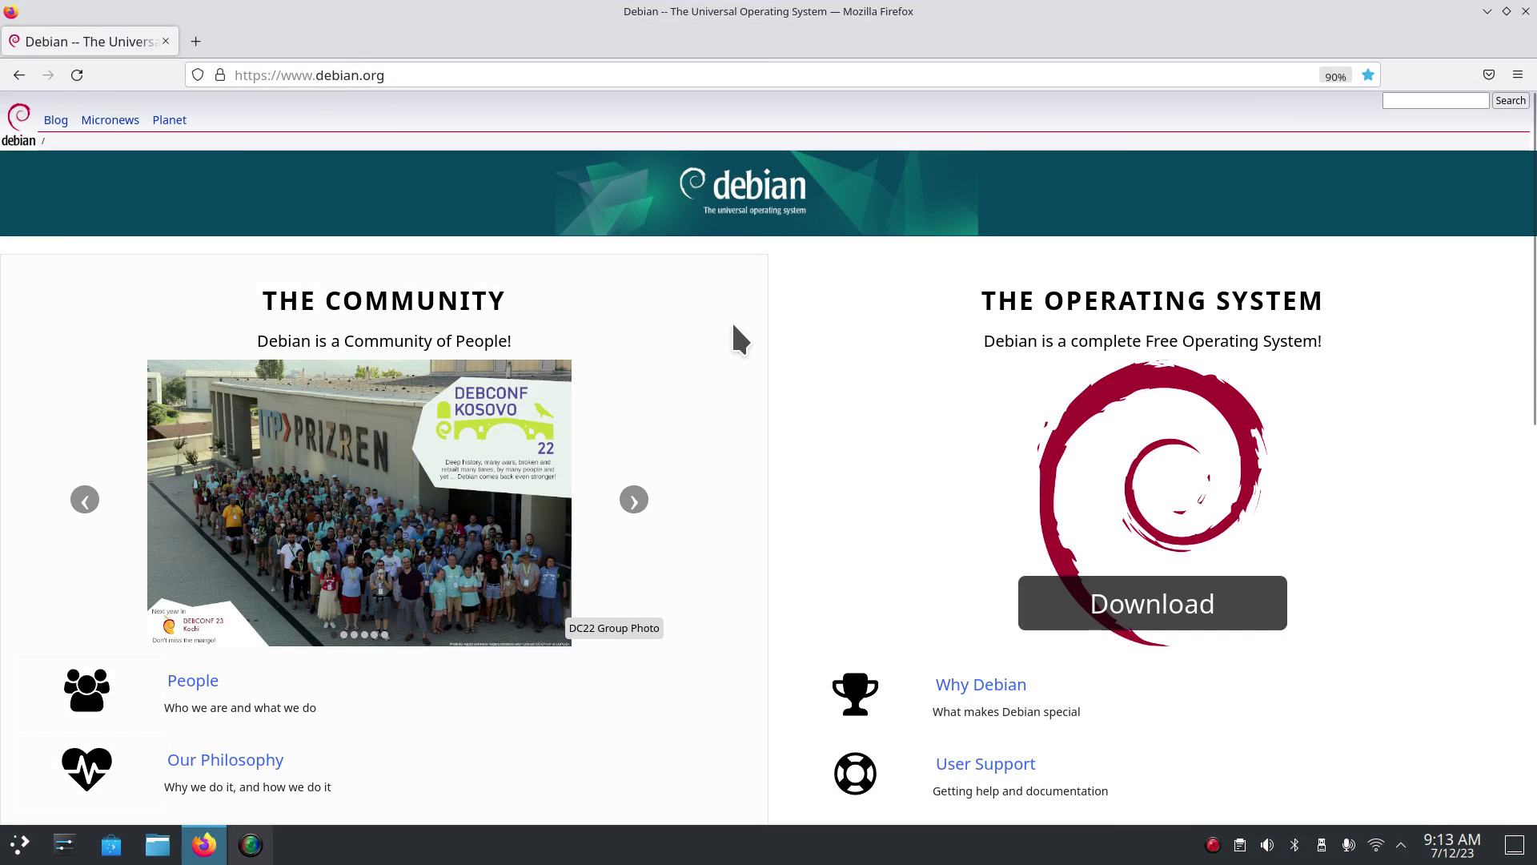
Scroll the Debian homepage and follow its Download link.
scroll(735, 315, down, 8)
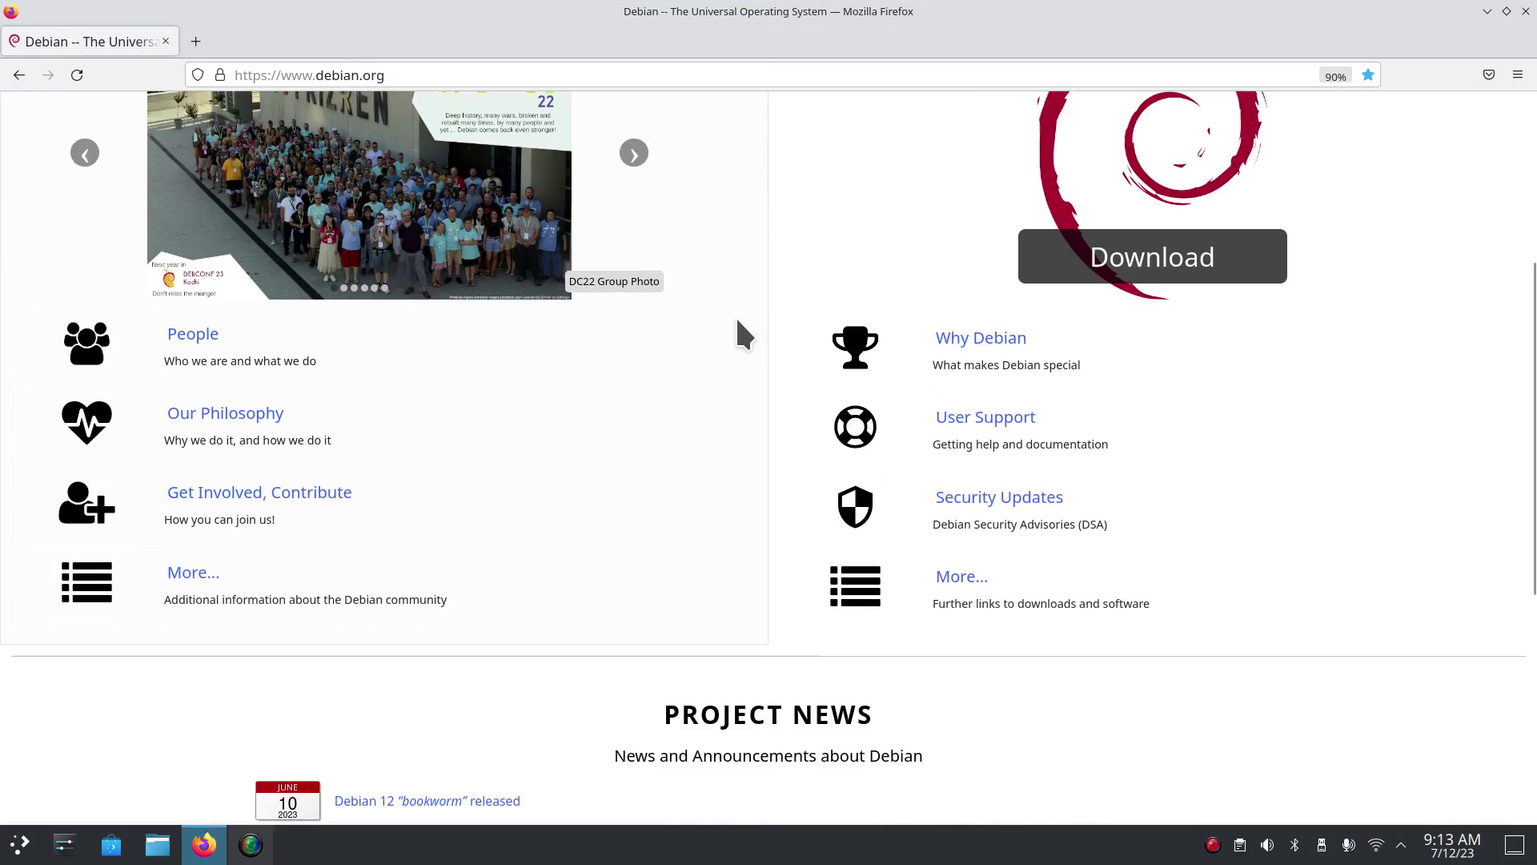
scroll(737, 320, down, 1)
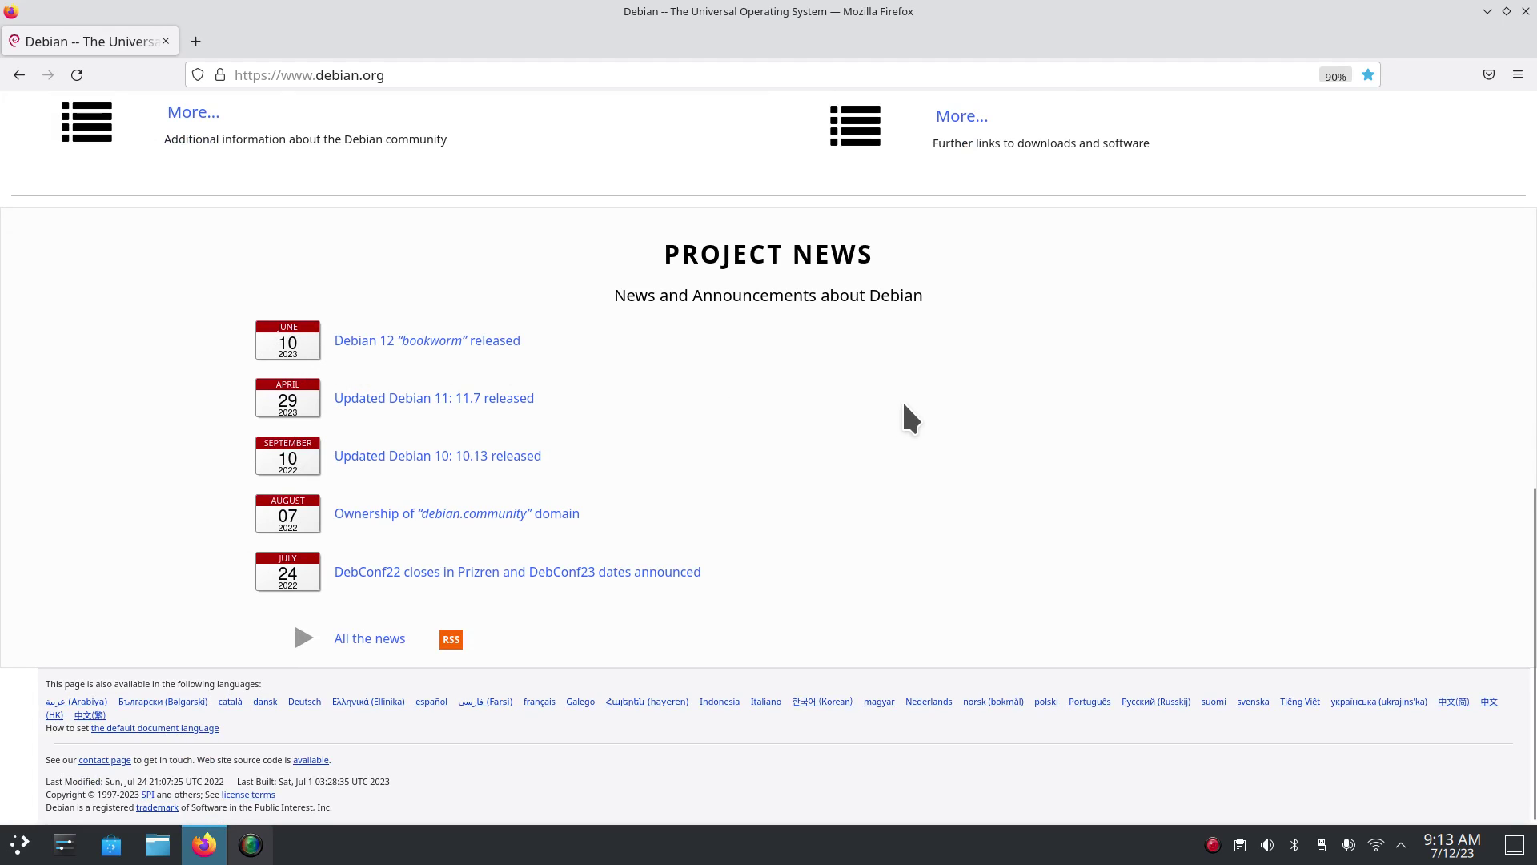
scroll(909, 453, up, 10)
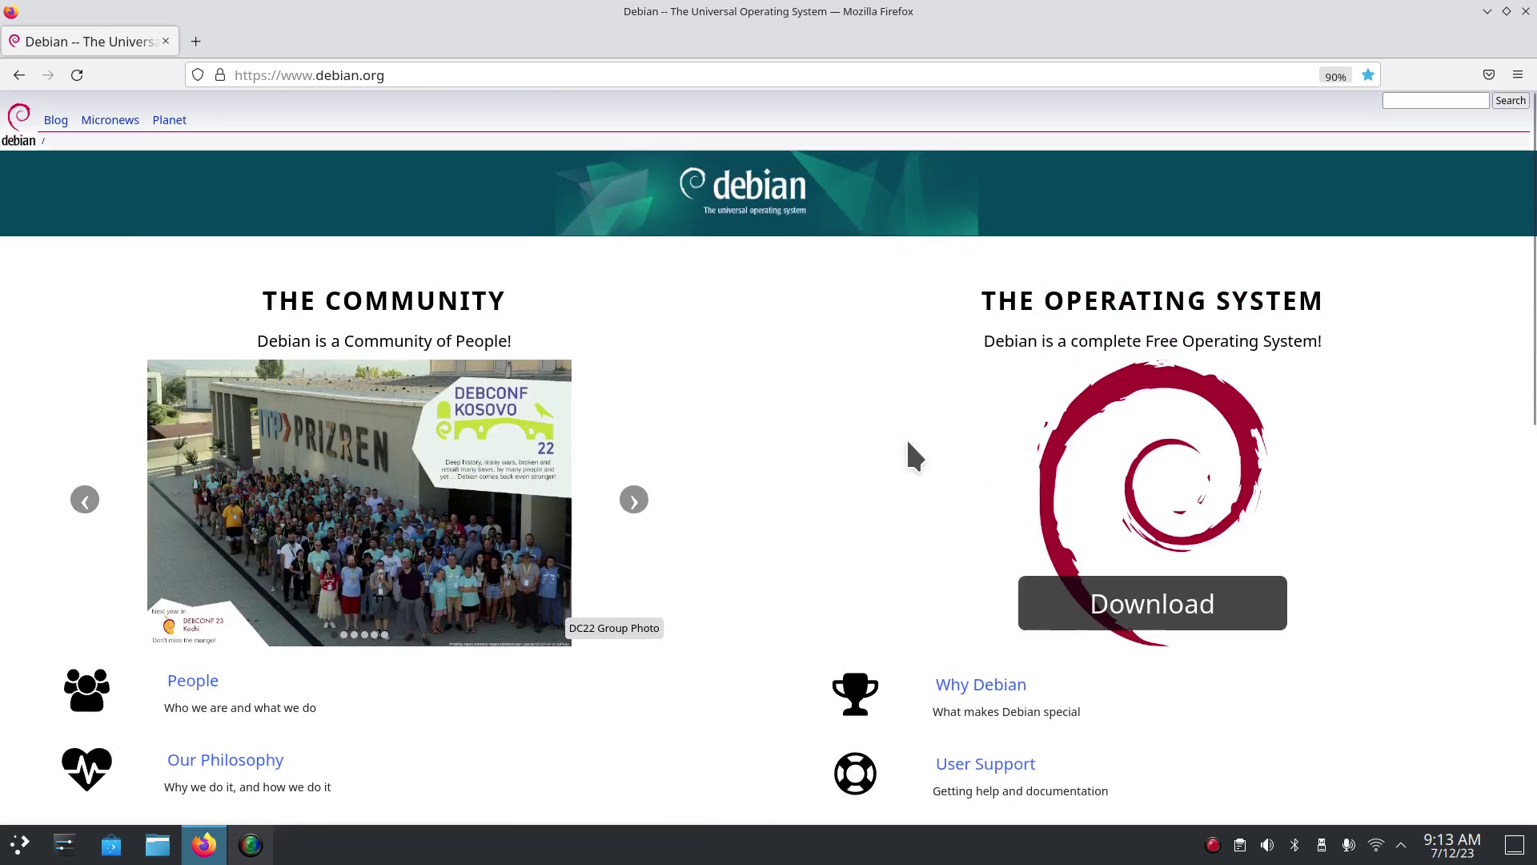
click(1154, 613)
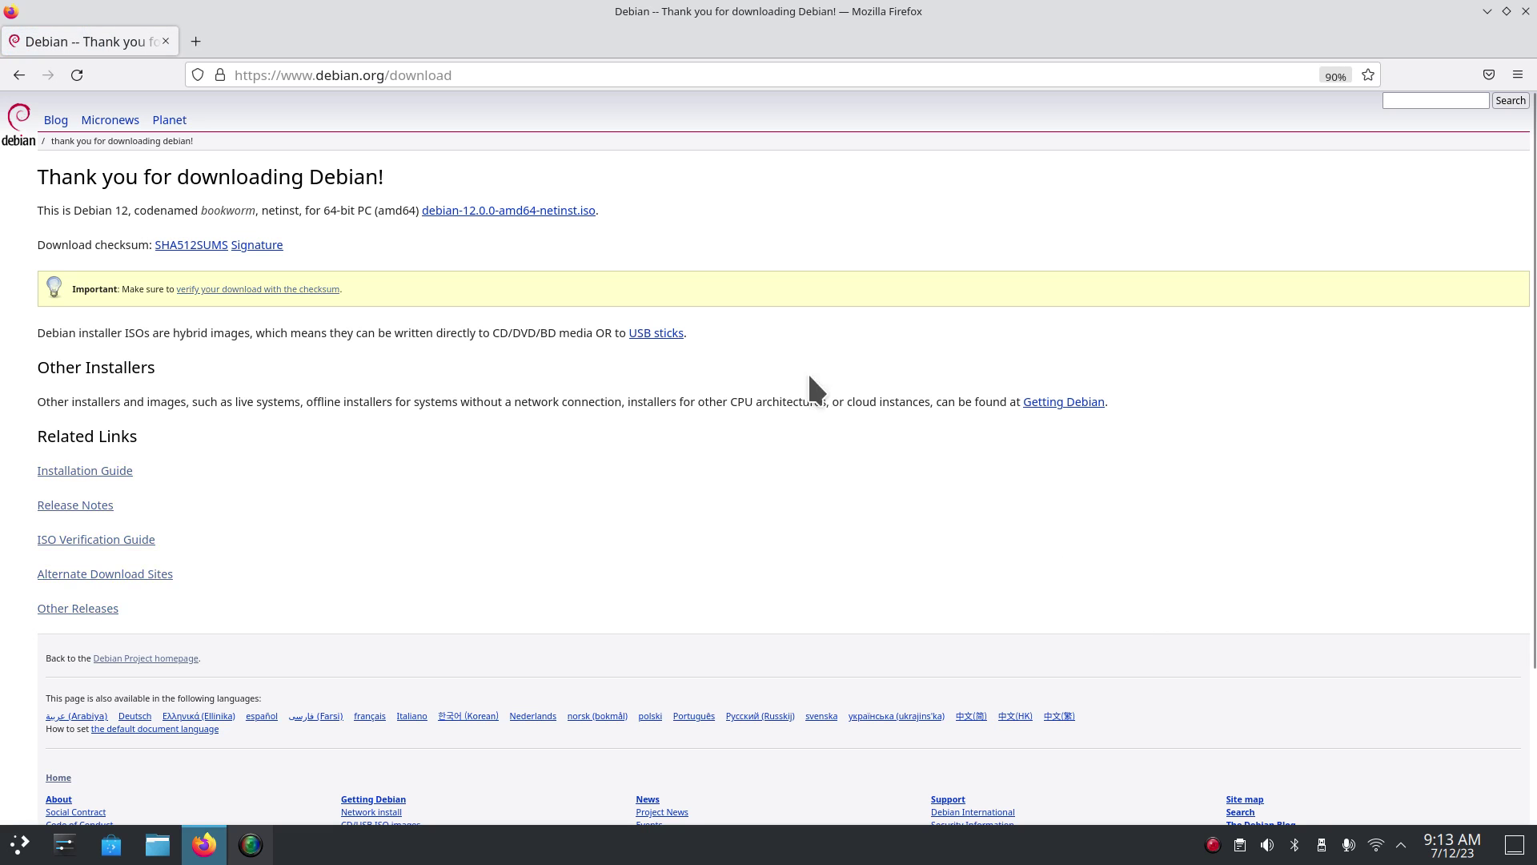
Zoom the Debian netinst download page to 180%, read through it, then quit Firefox with Ctrl+Q.
scroll(983, 491, up, 6)
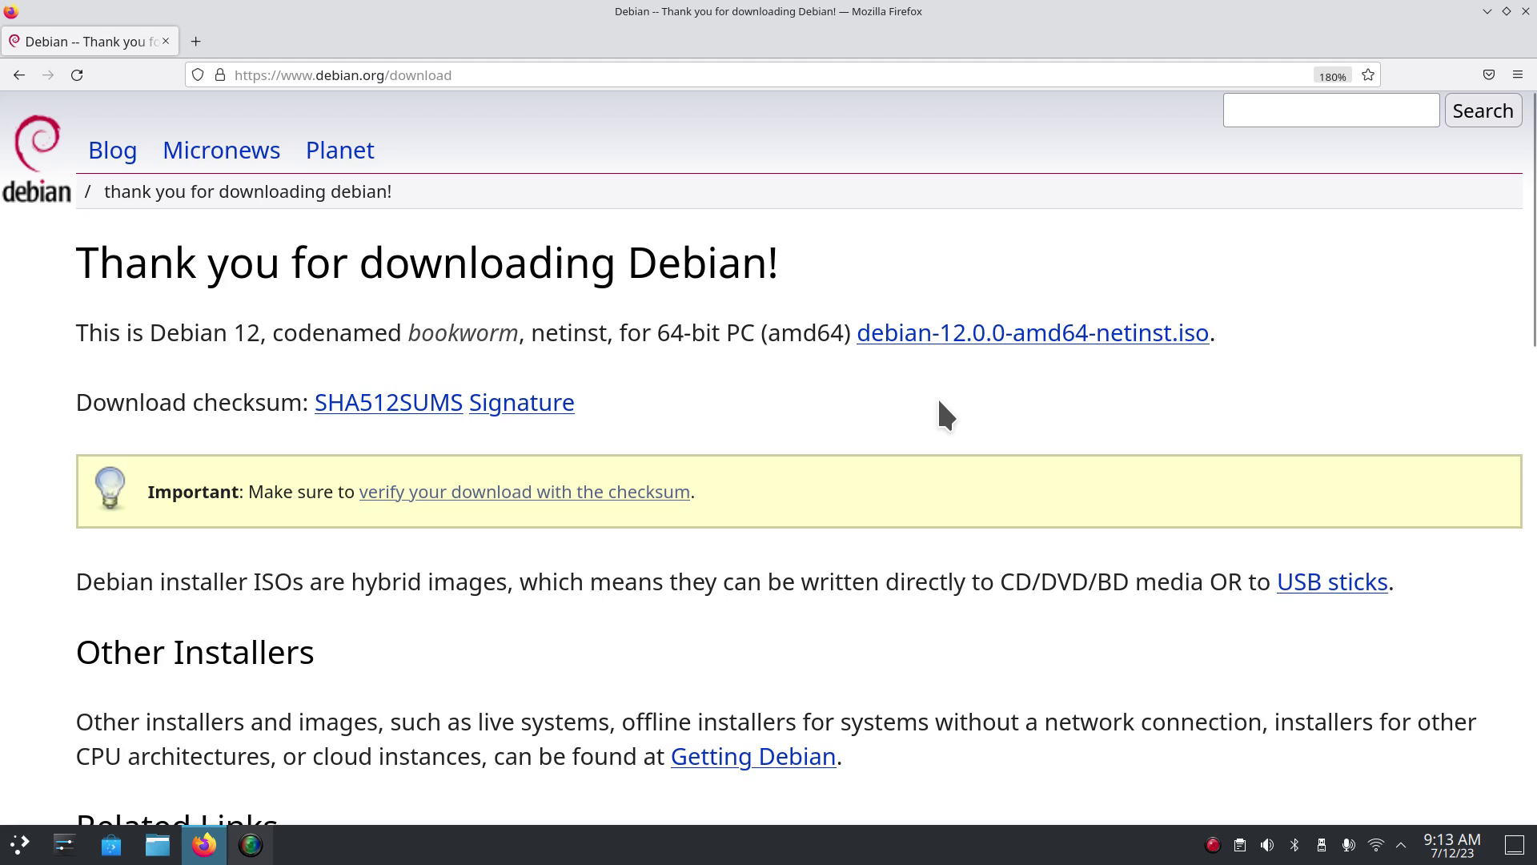
scroll(939, 398, down, 3)
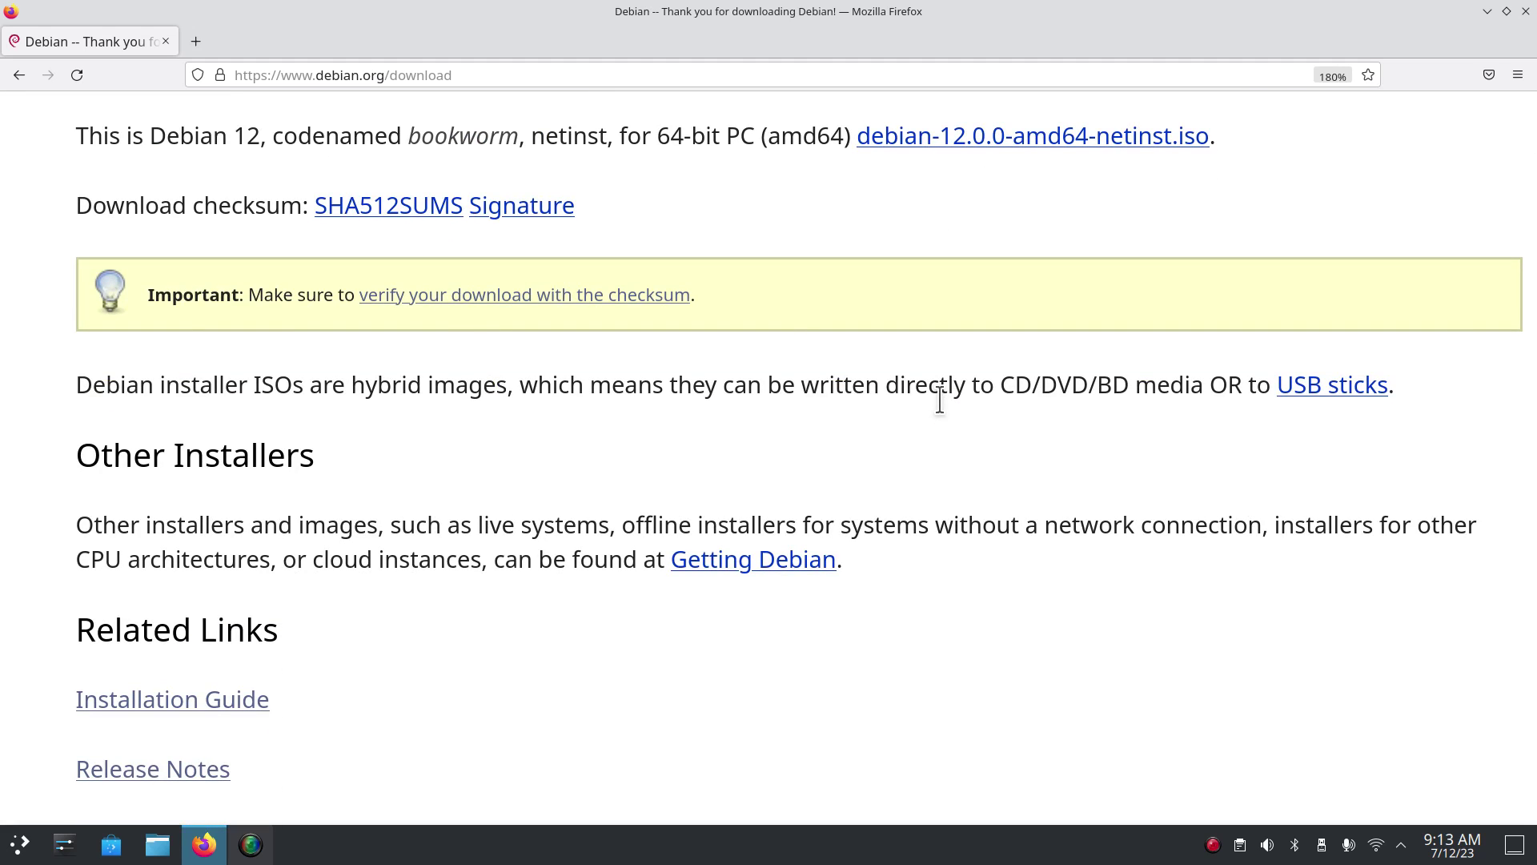
scroll(940, 398, down, 3)
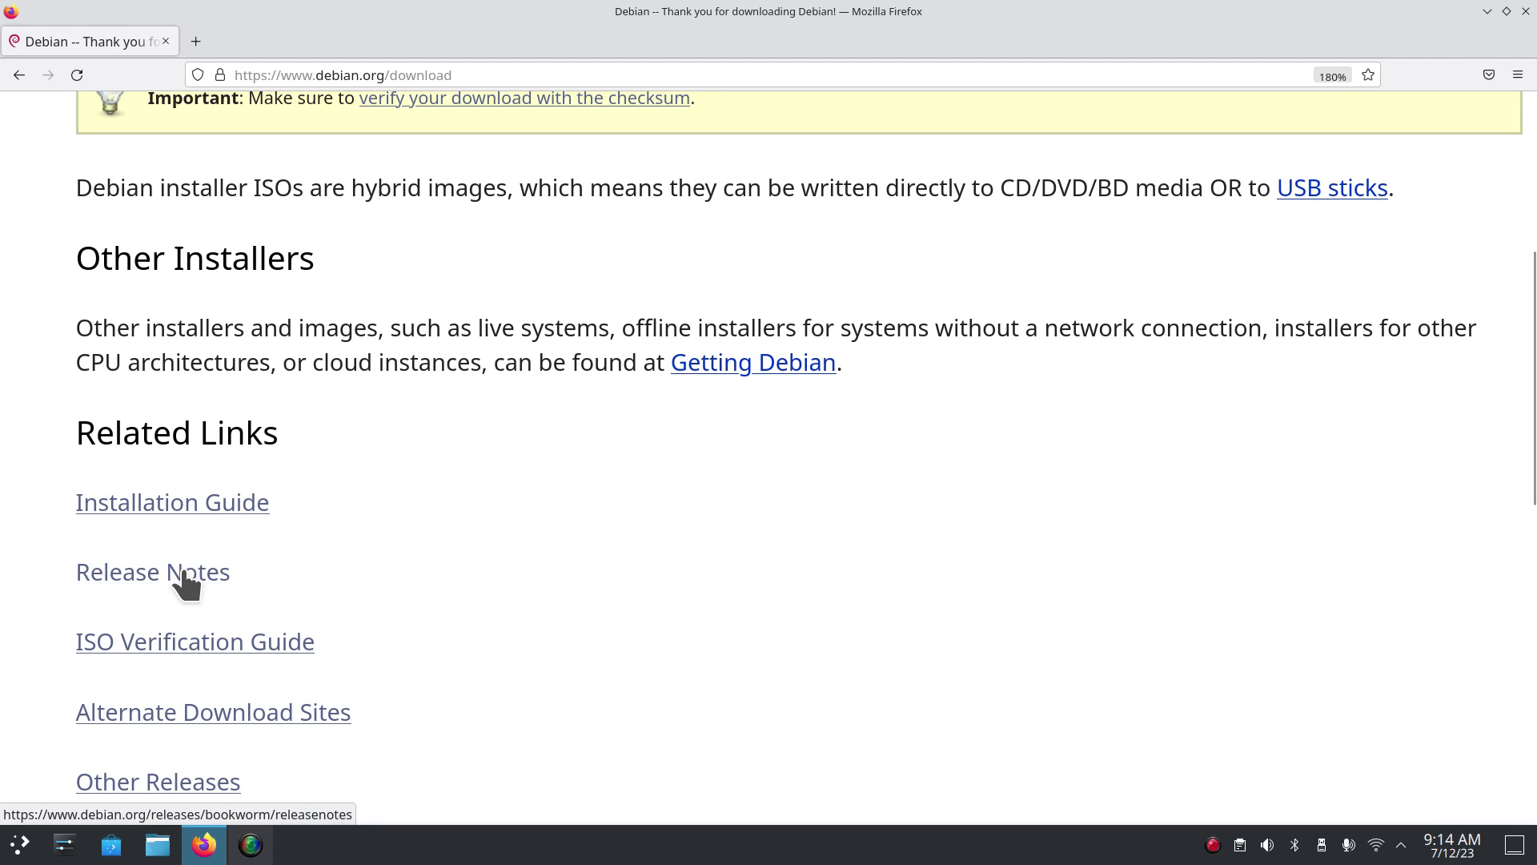
scroll(716, 492, down, 2)
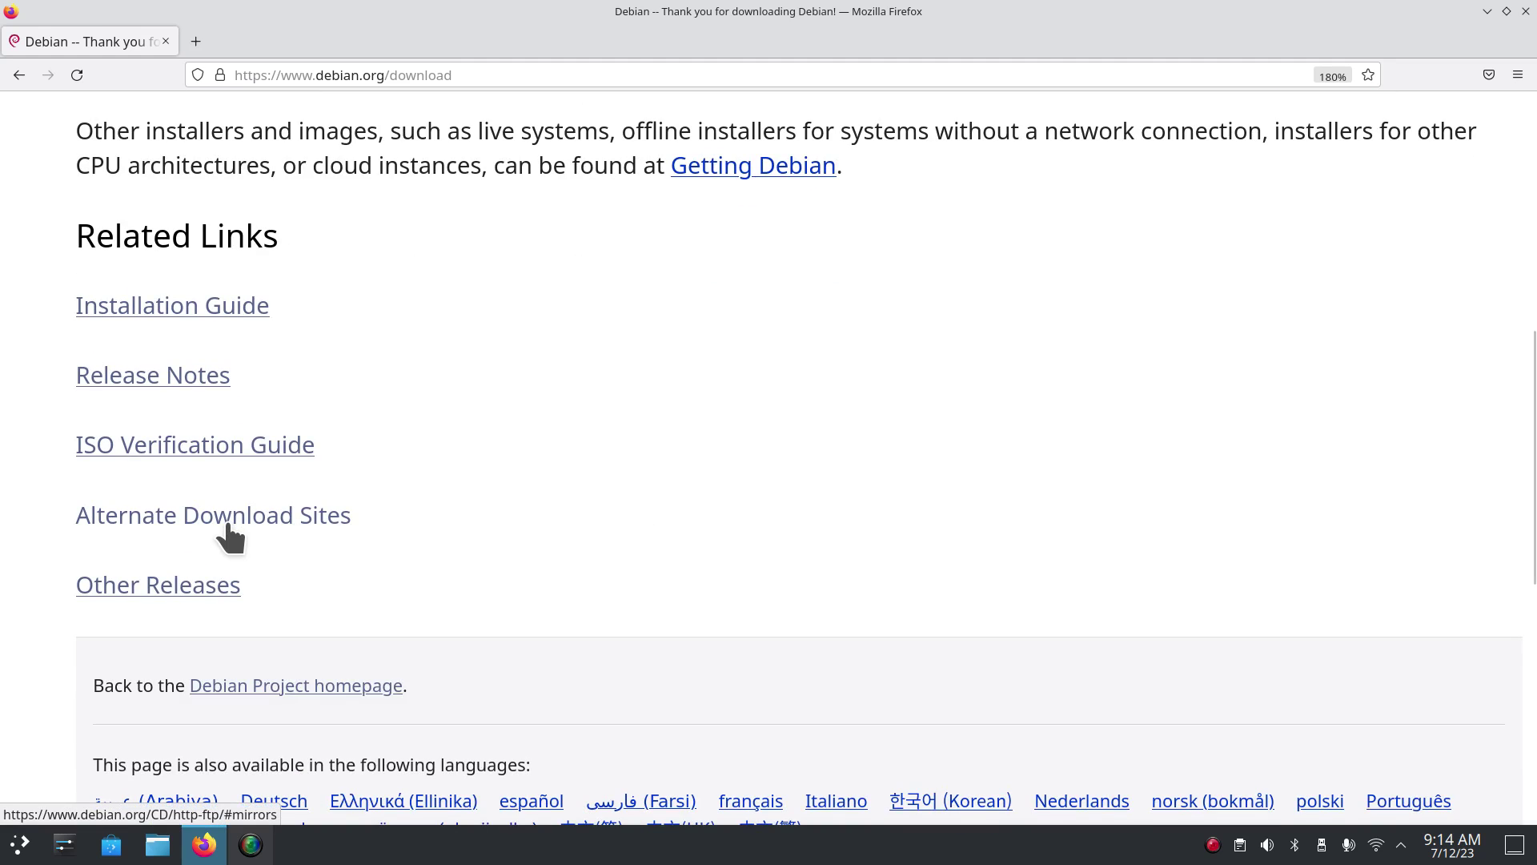
scroll(1038, 479, up, 6)
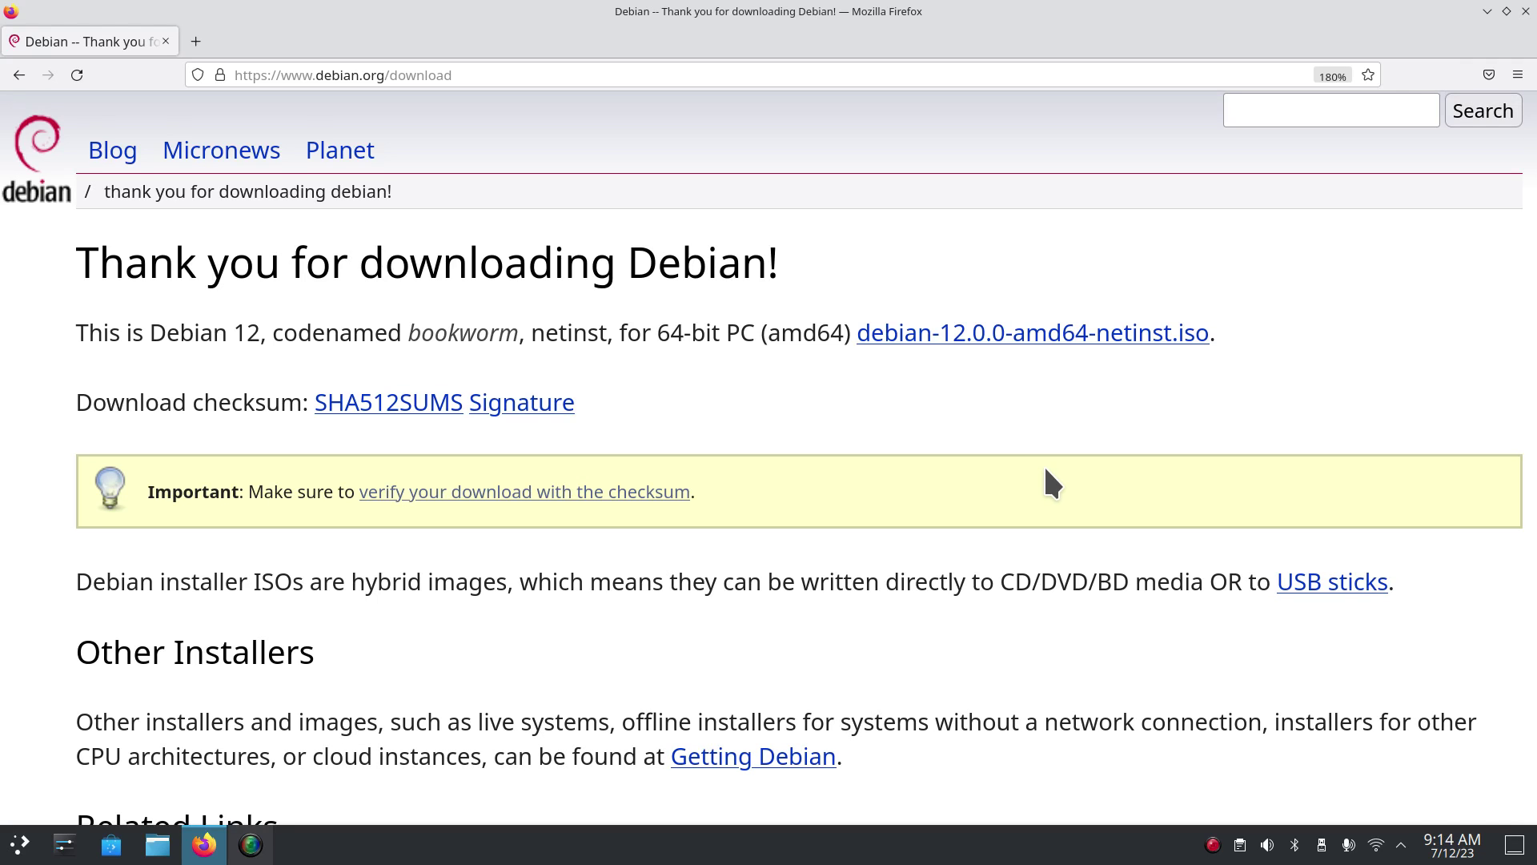
key(ctrl+q)
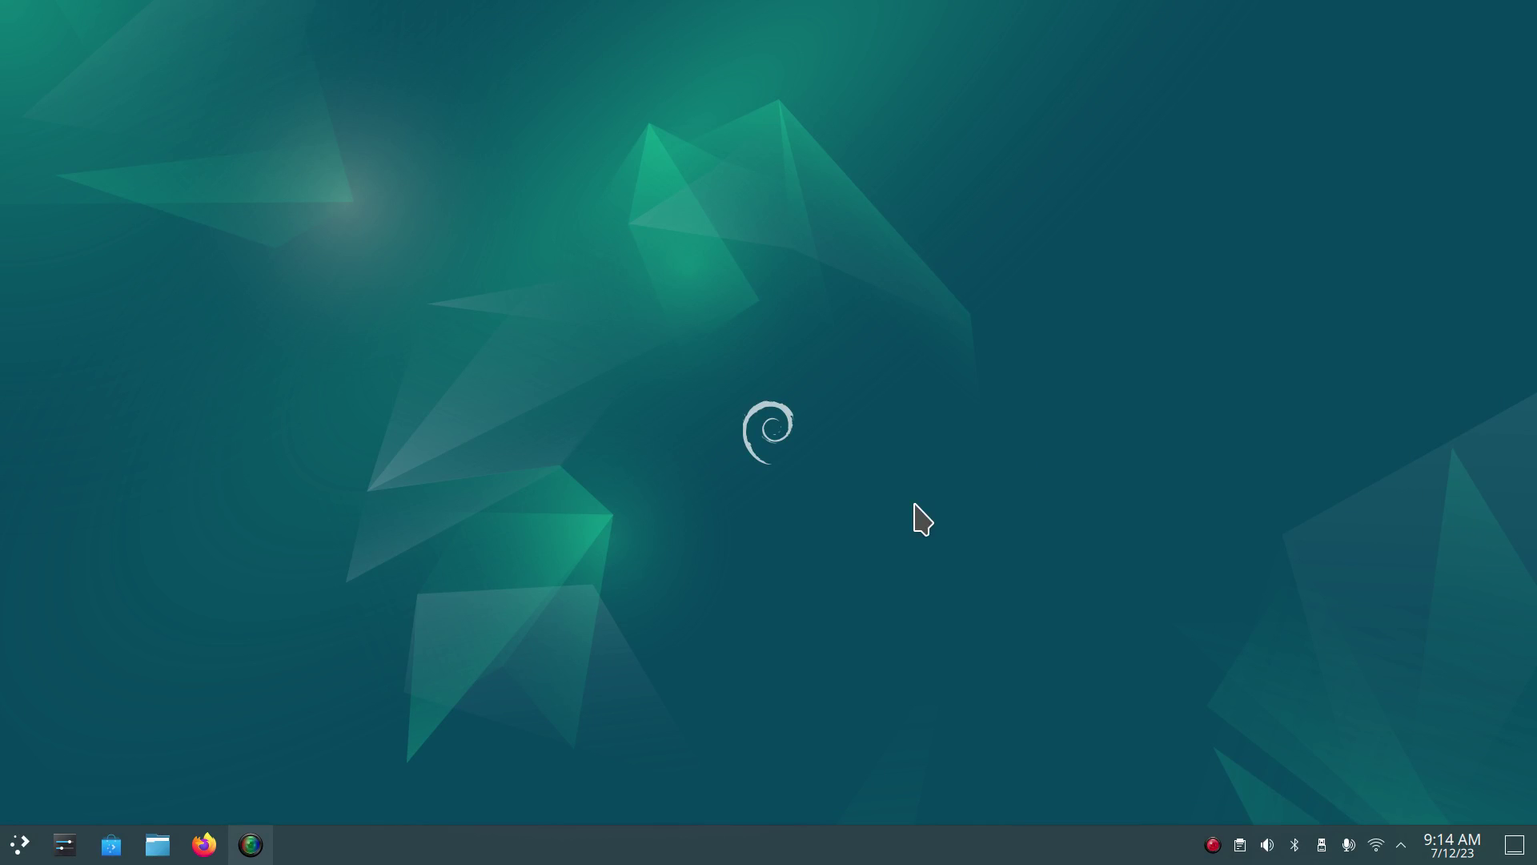
click(157, 847)
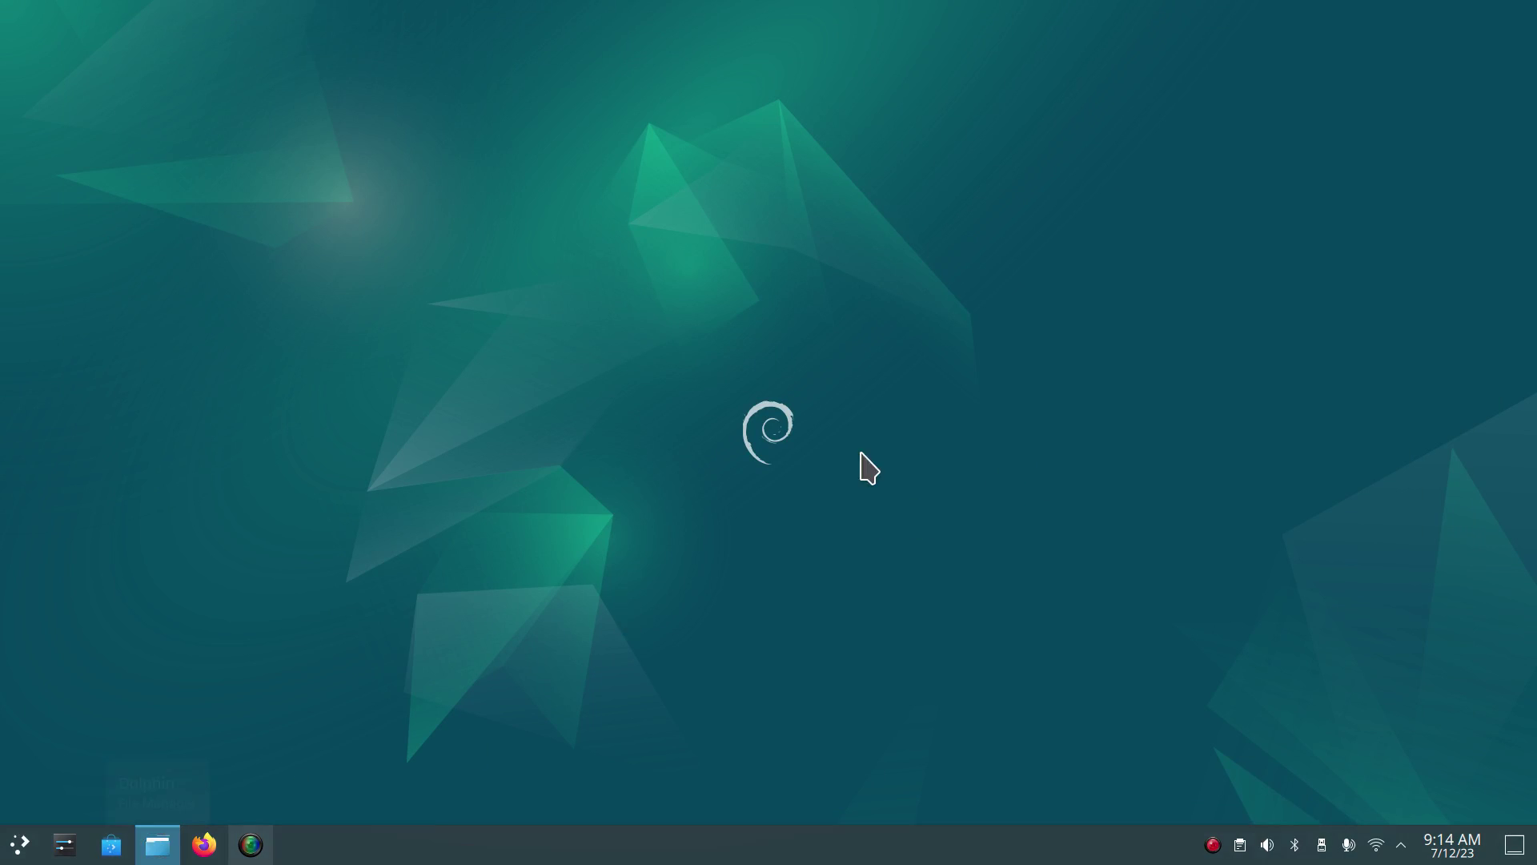
click(64, 209)
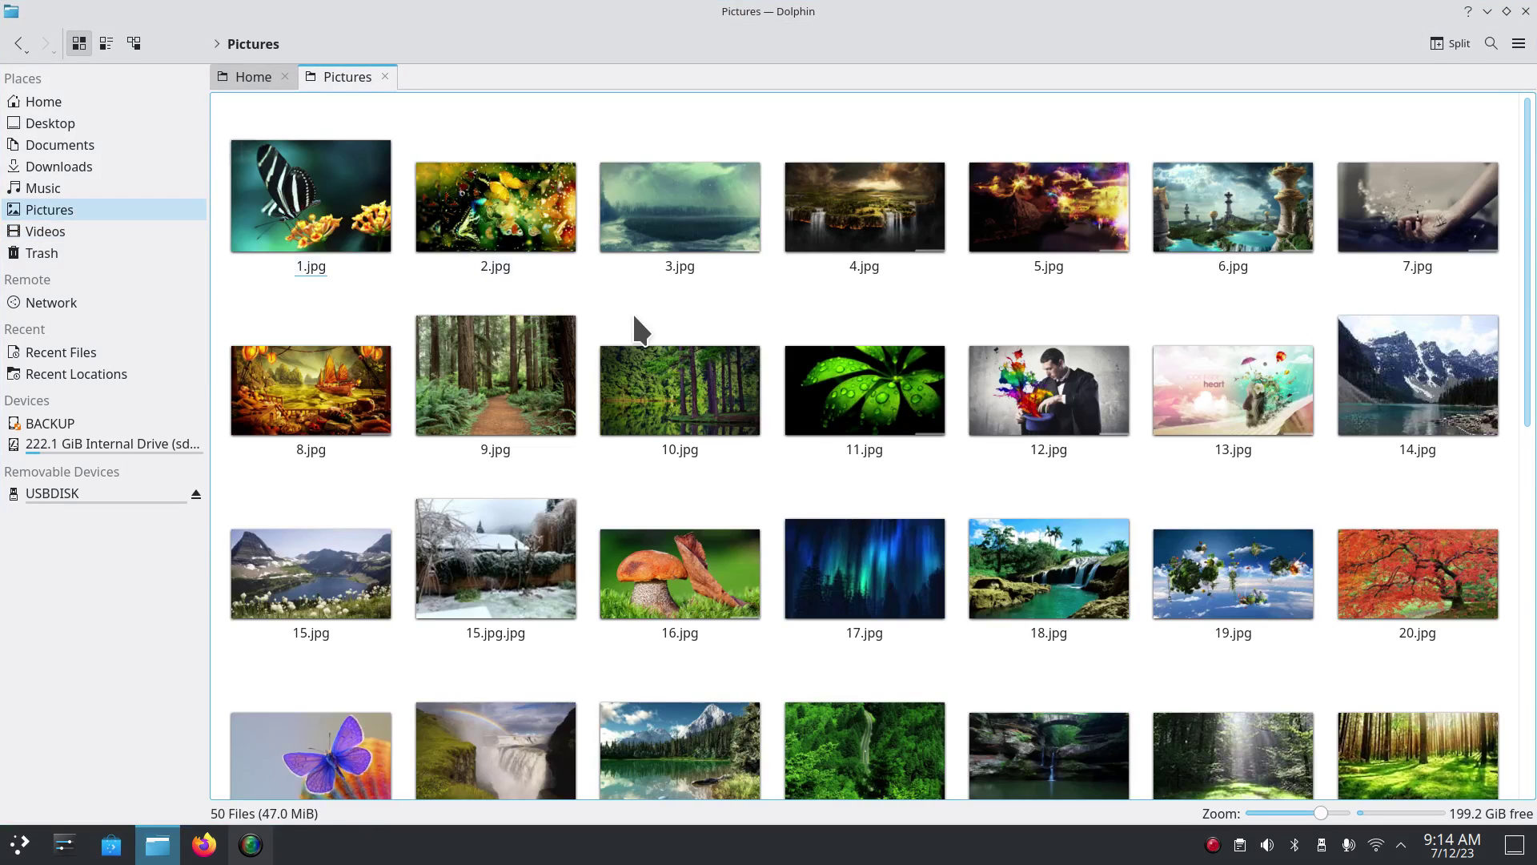
scroll(1137, 537, down, 10)
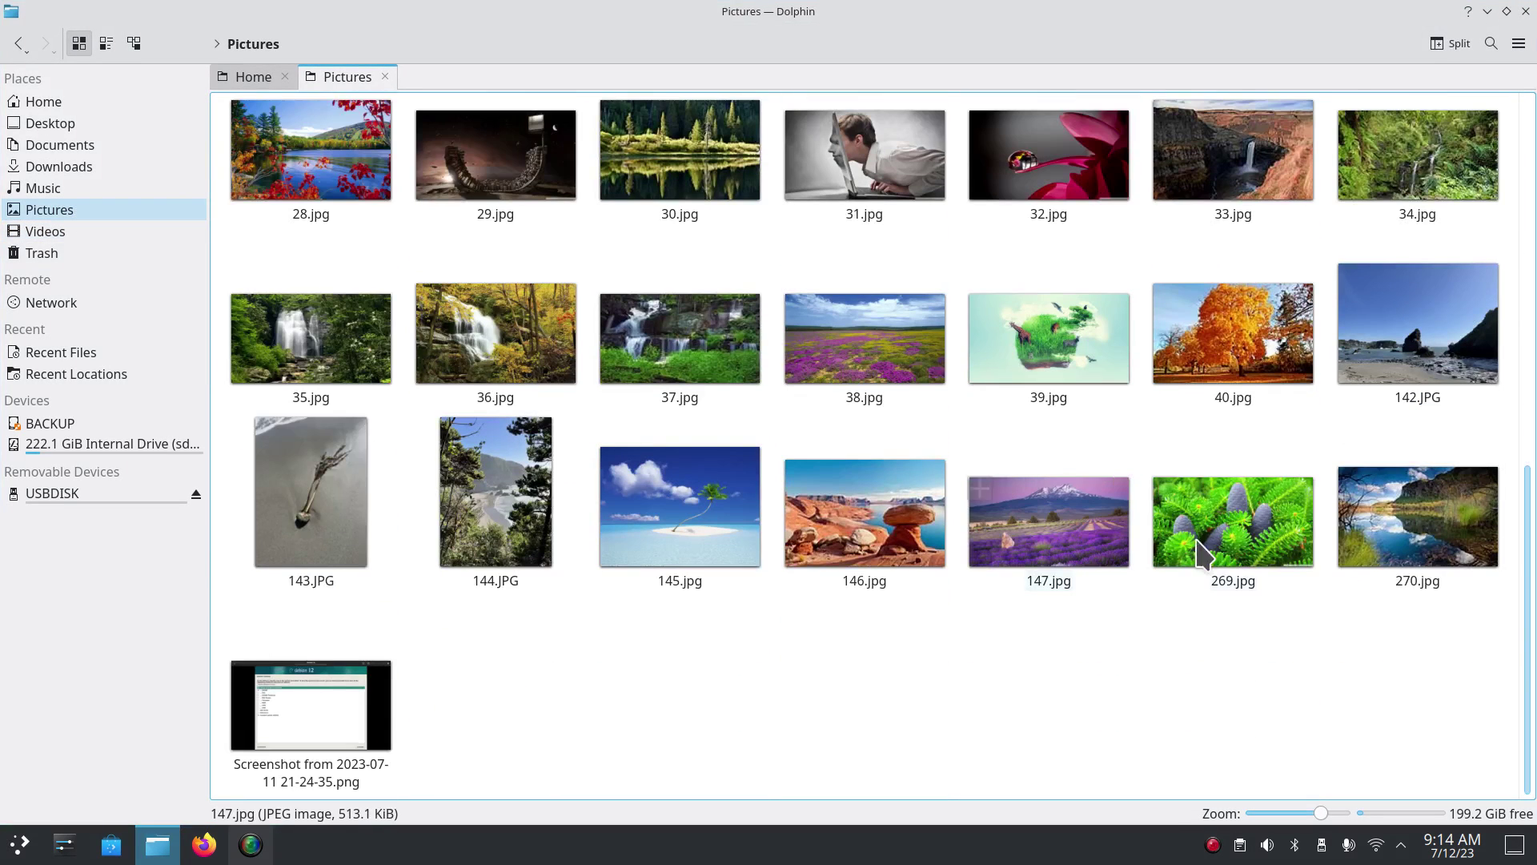
double_click(309, 699)
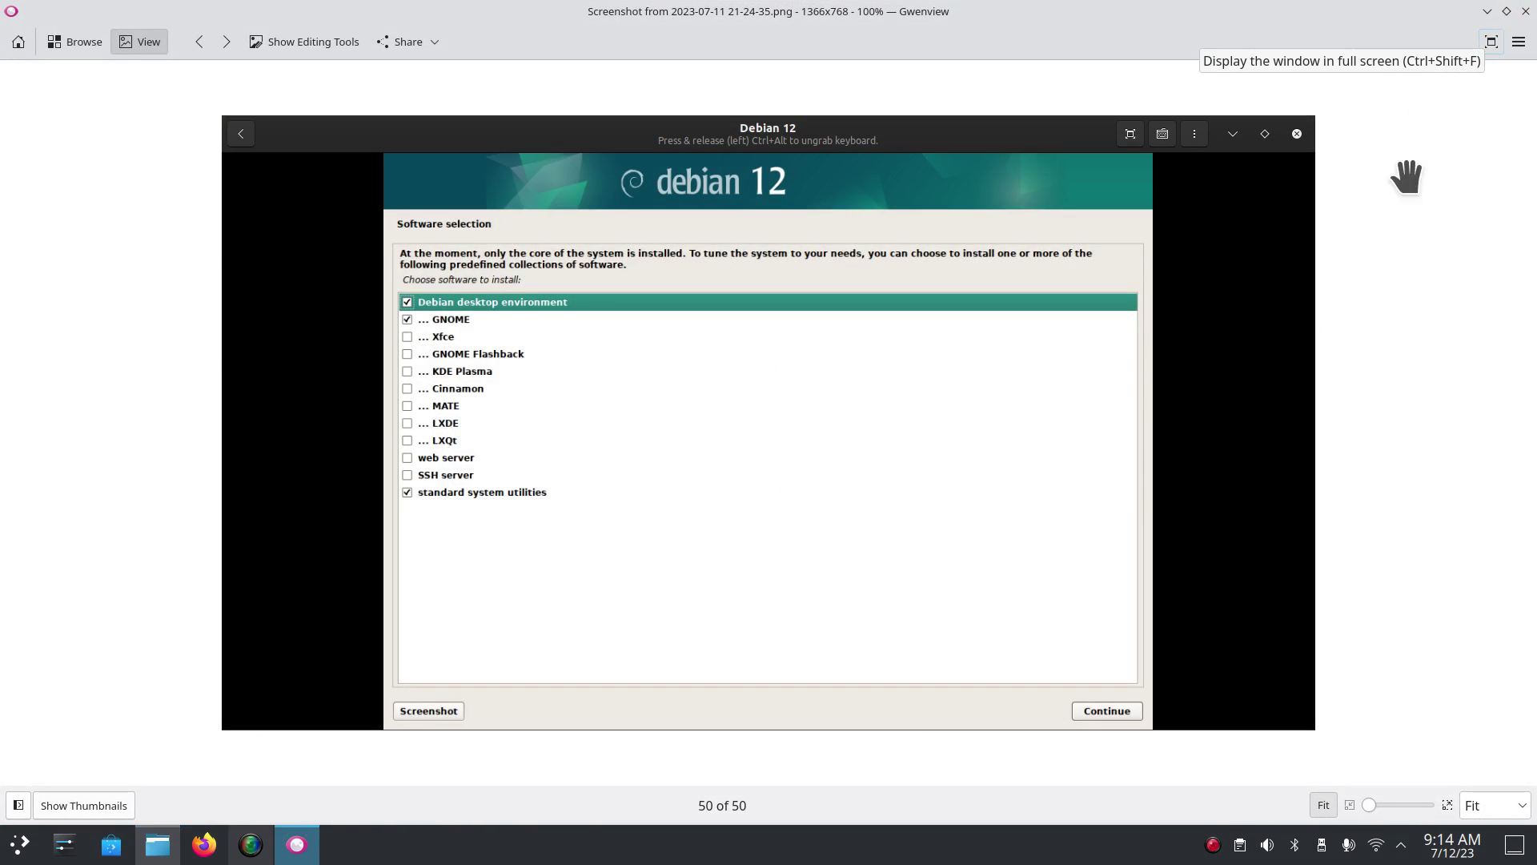
Zoom the software-selection screenshot to 141%, then close Gwenview.
scroll(1401, 408, up, 5)
scroll(1404, 410, down, 5)
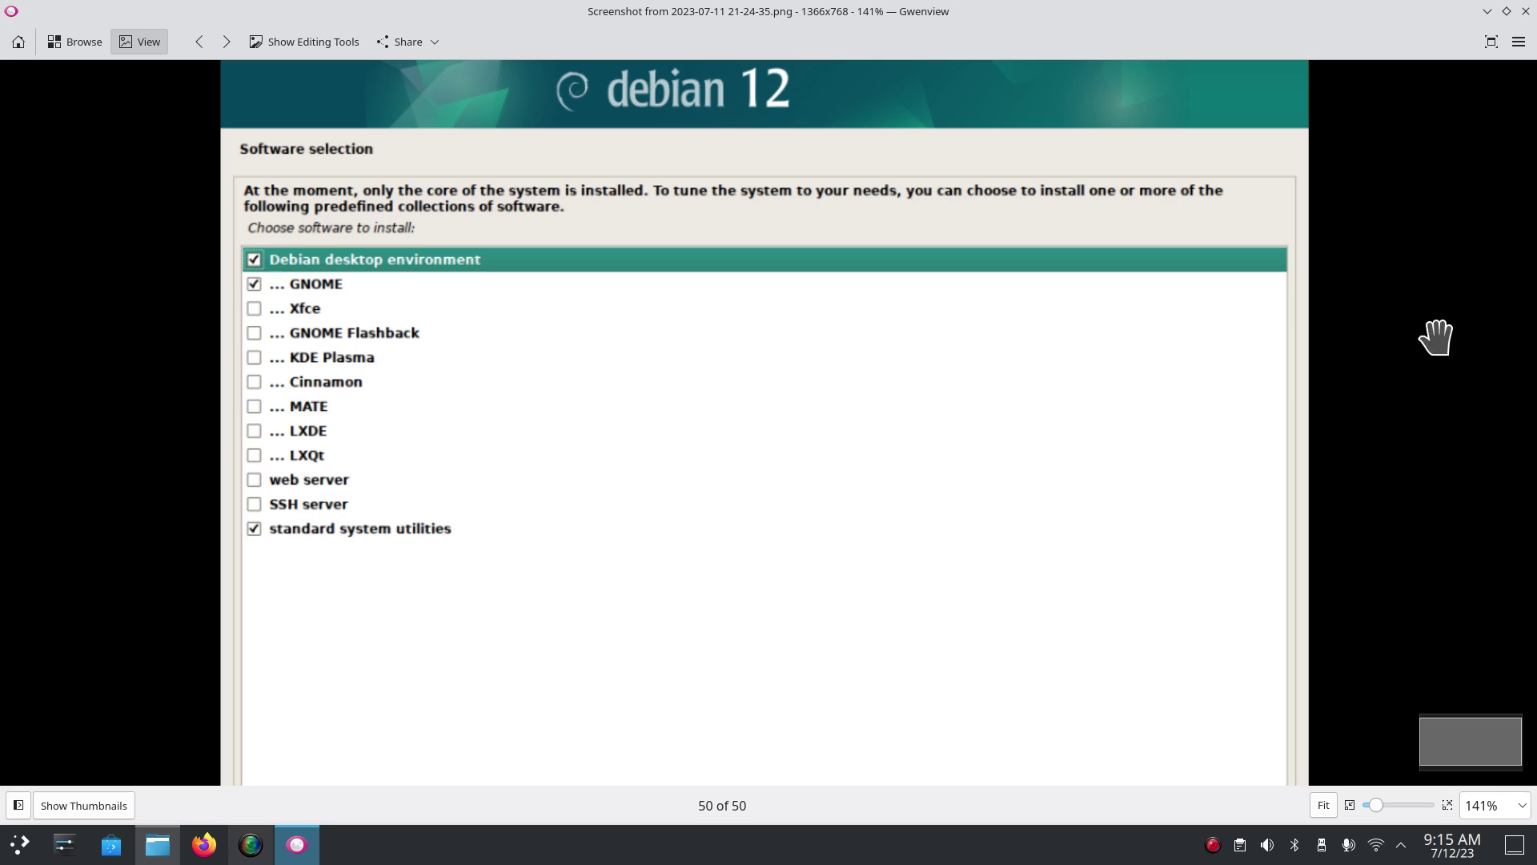
click(1525, 11)
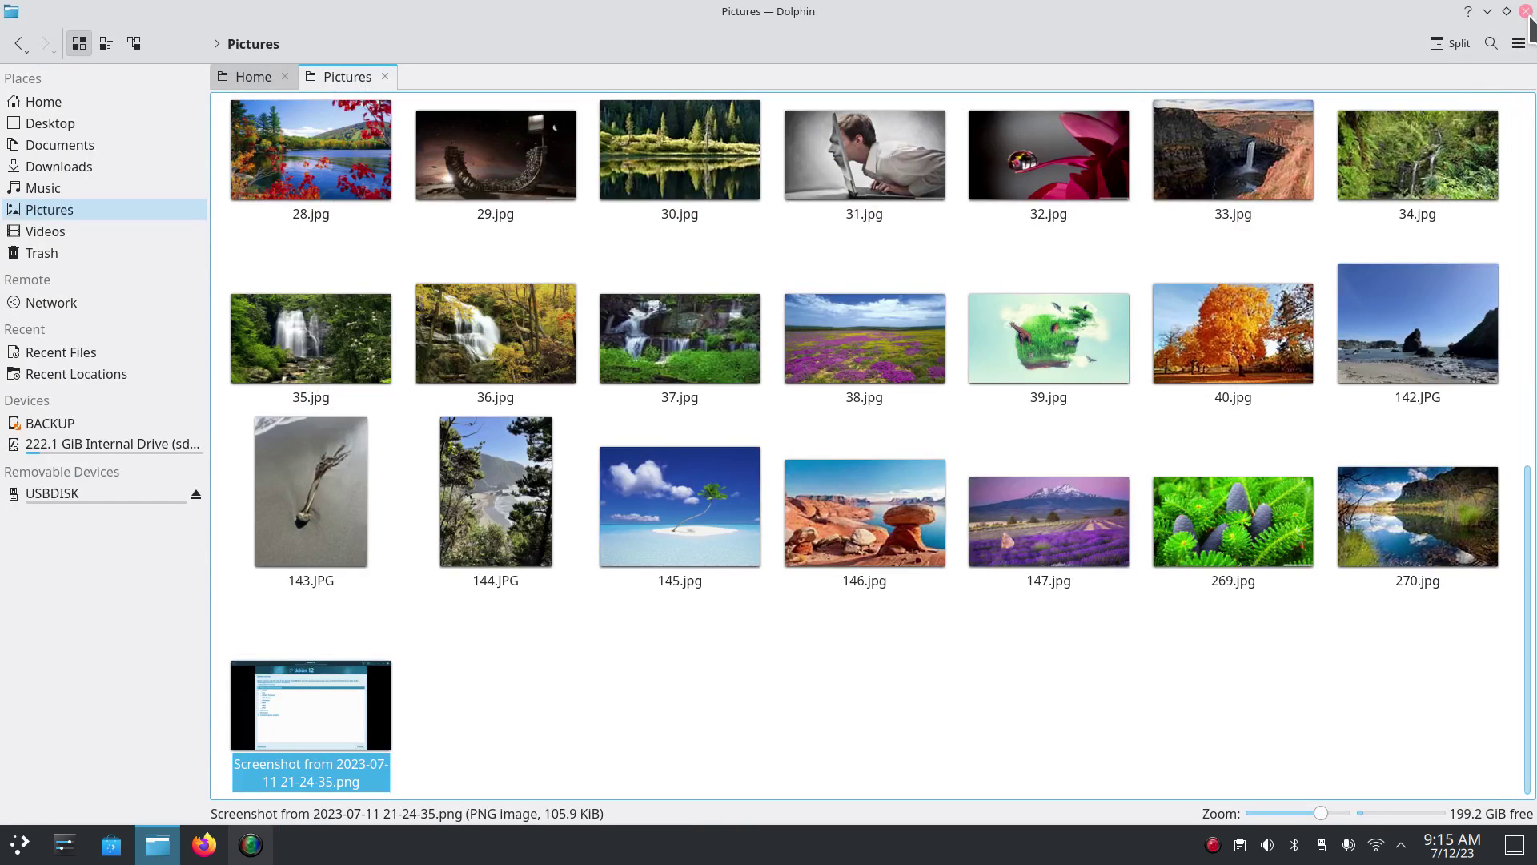
Close Dolphin and launch KCalc by searching 'cal' in KRunner.
click(1526, 11)
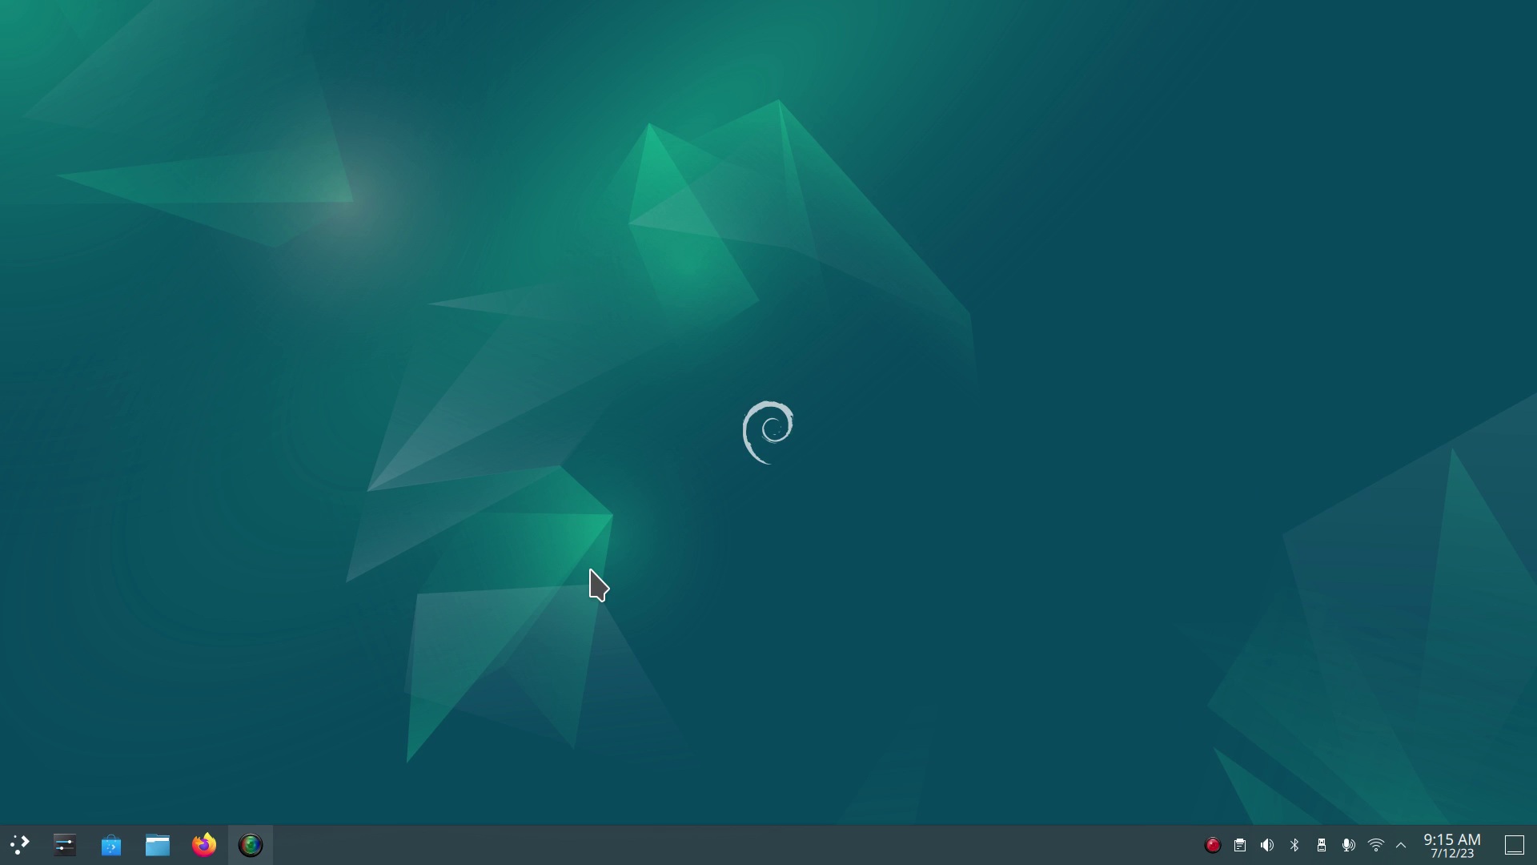
key(alt+space)
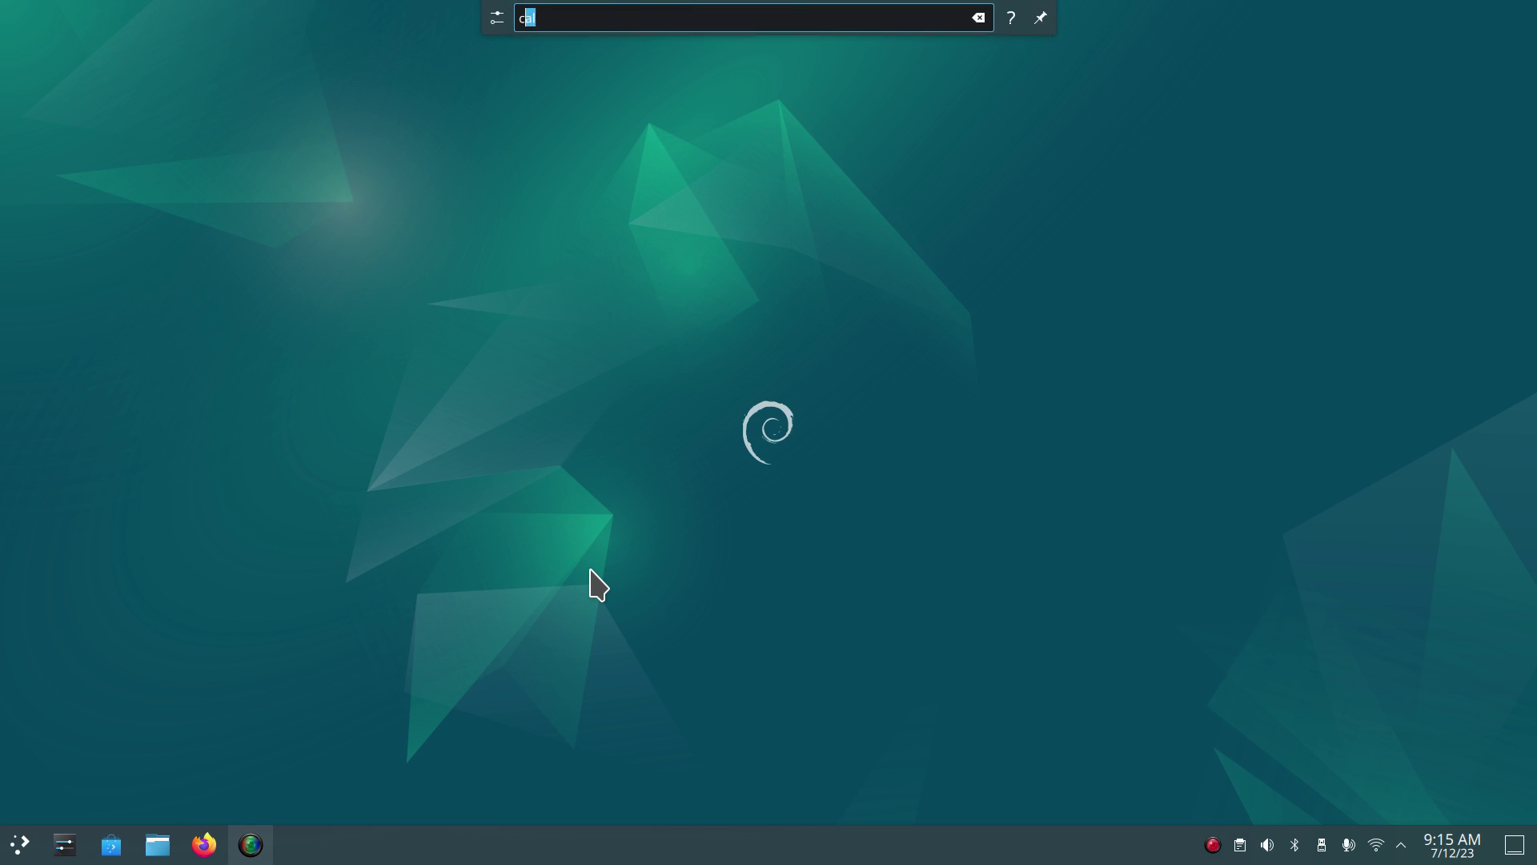
text(cal)
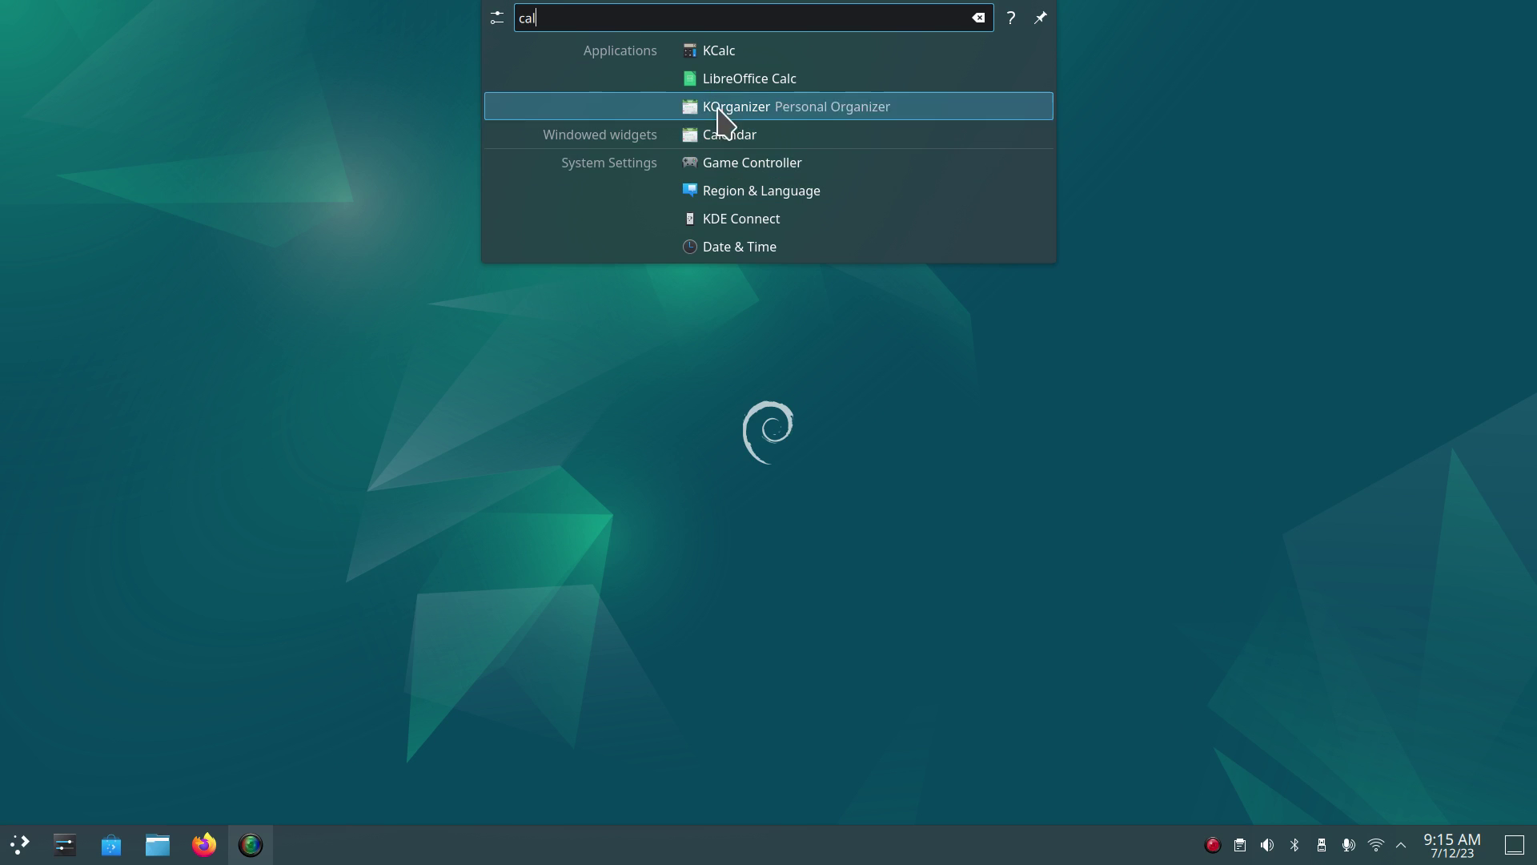
click(740, 55)
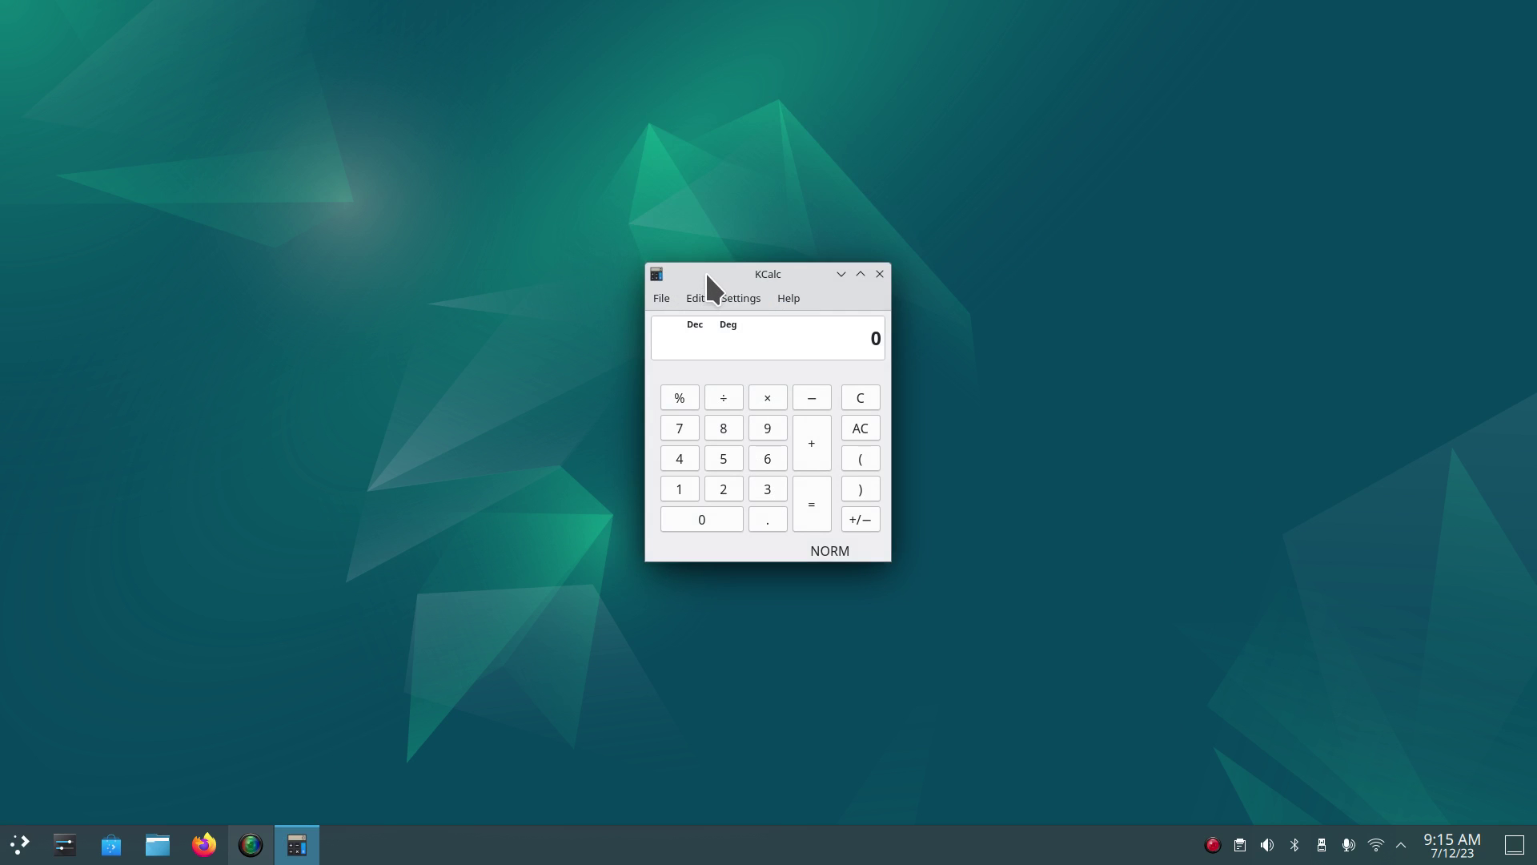
Maximize and restore KCalc using both title-bar double-clicks and the window buttons.
double_click(707, 270)
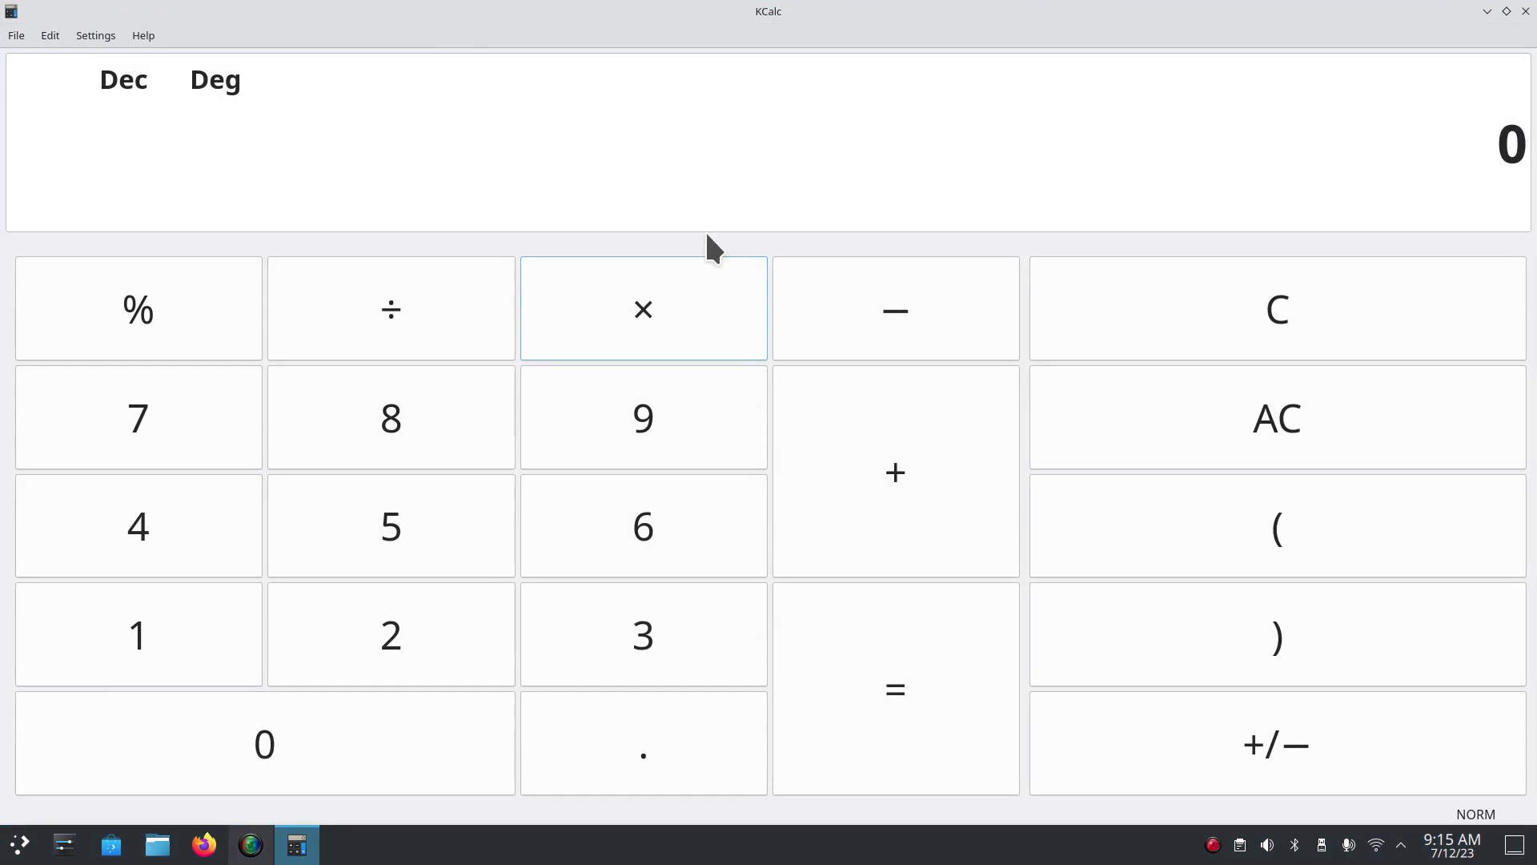
double_click(431, 5)
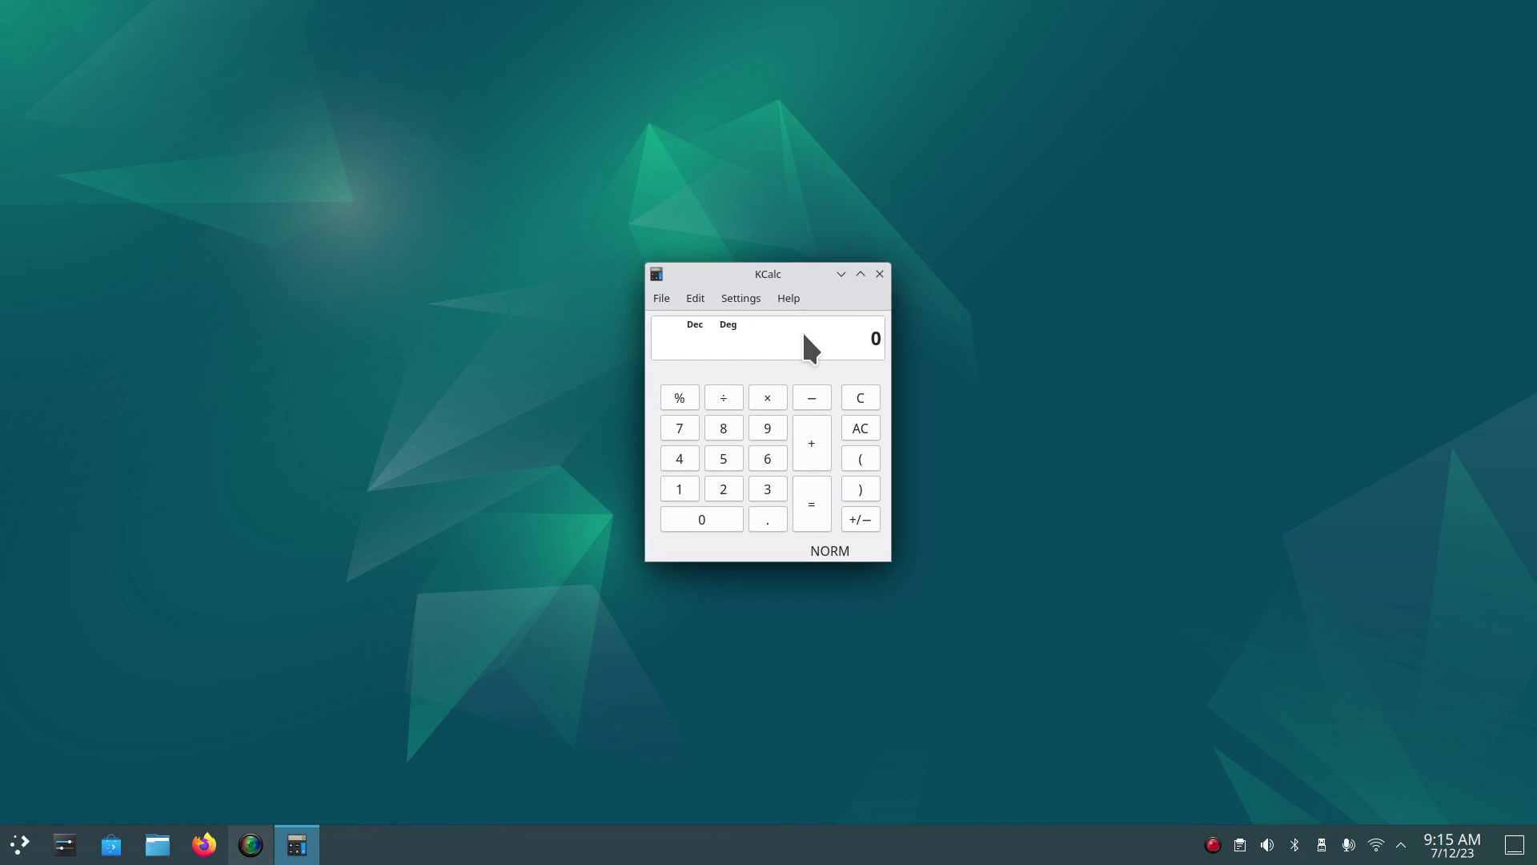
click(862, 274)
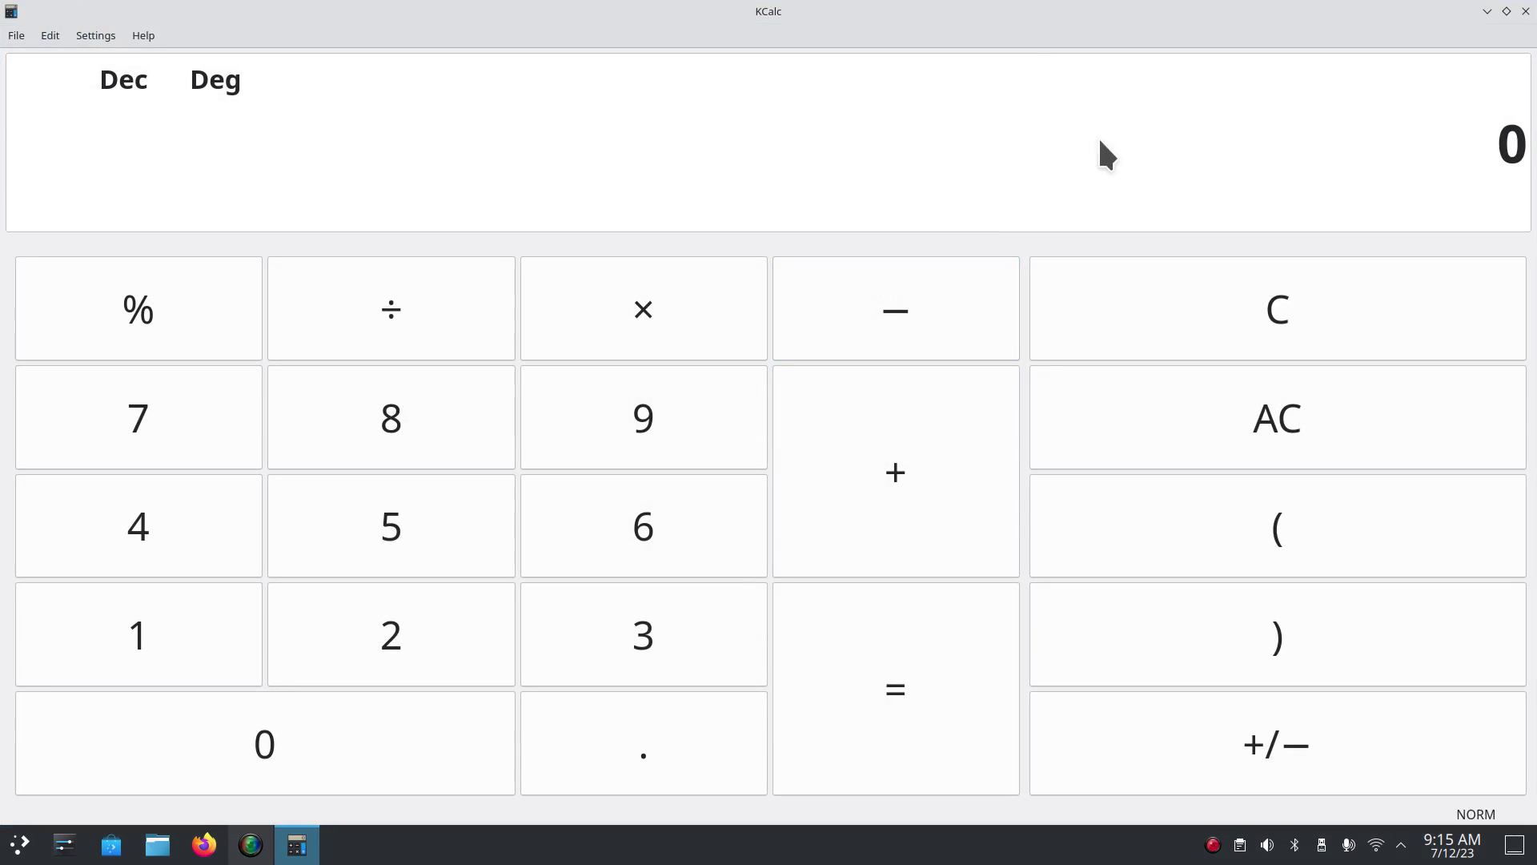
click(1506, 11)
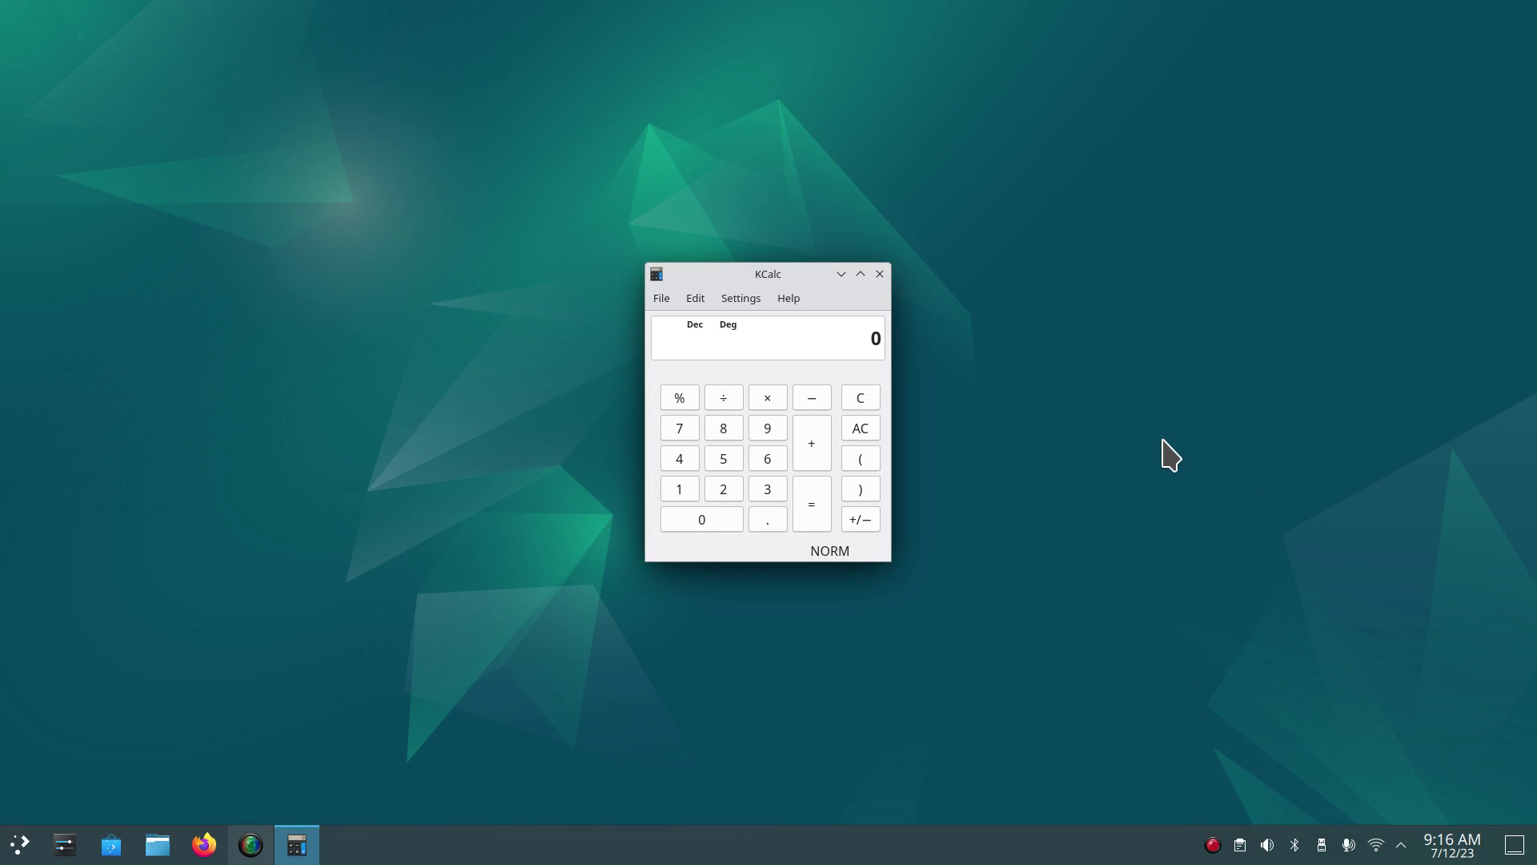
Close KCalc with Ctrl+Q and search 'wri' in KRunner.
key(ctrl+q)
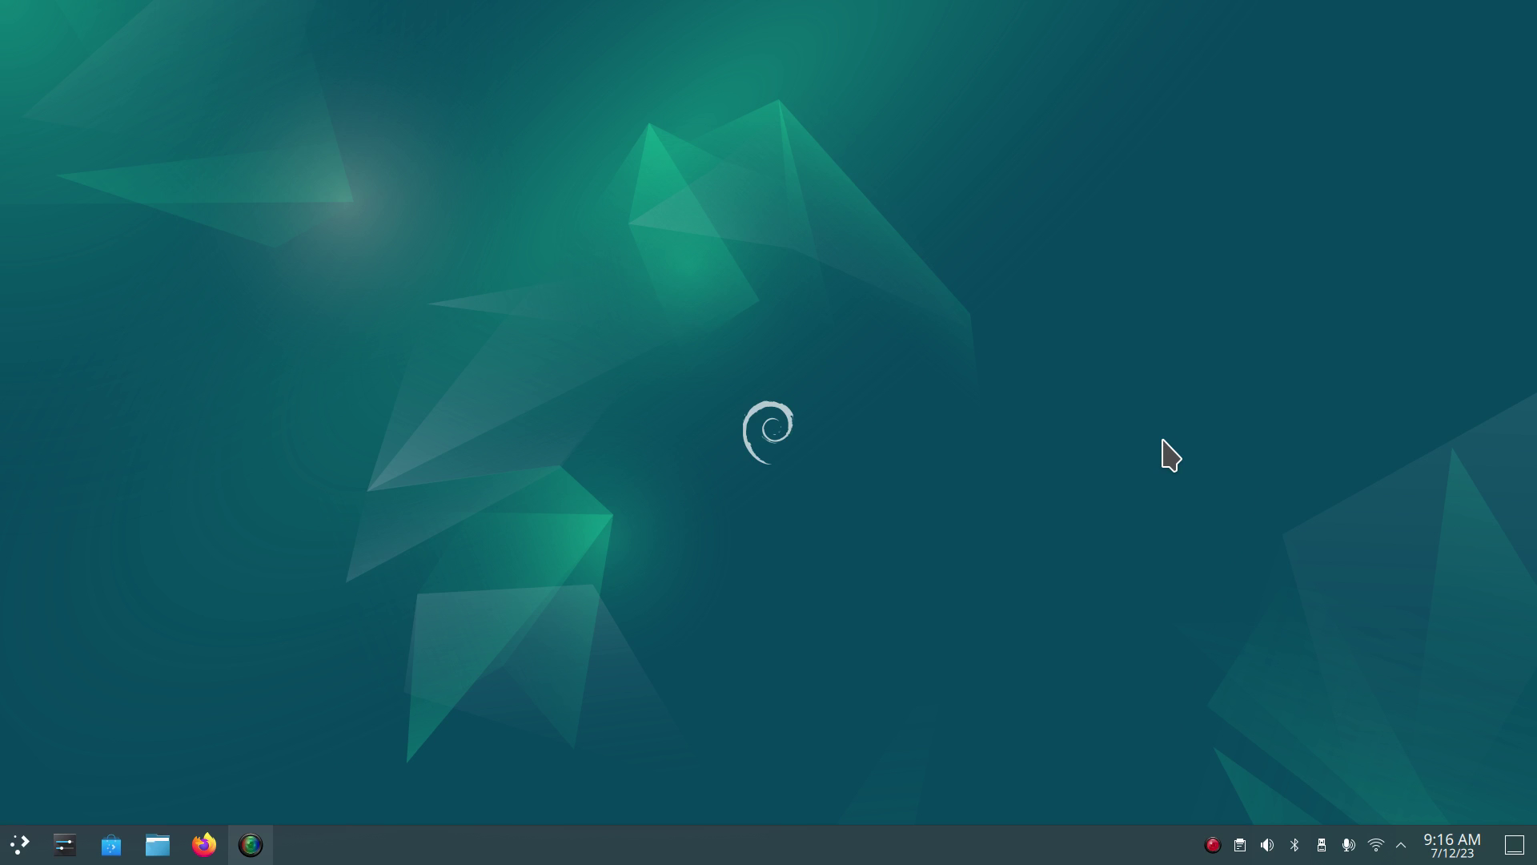
key(alt+space)
text(wri)
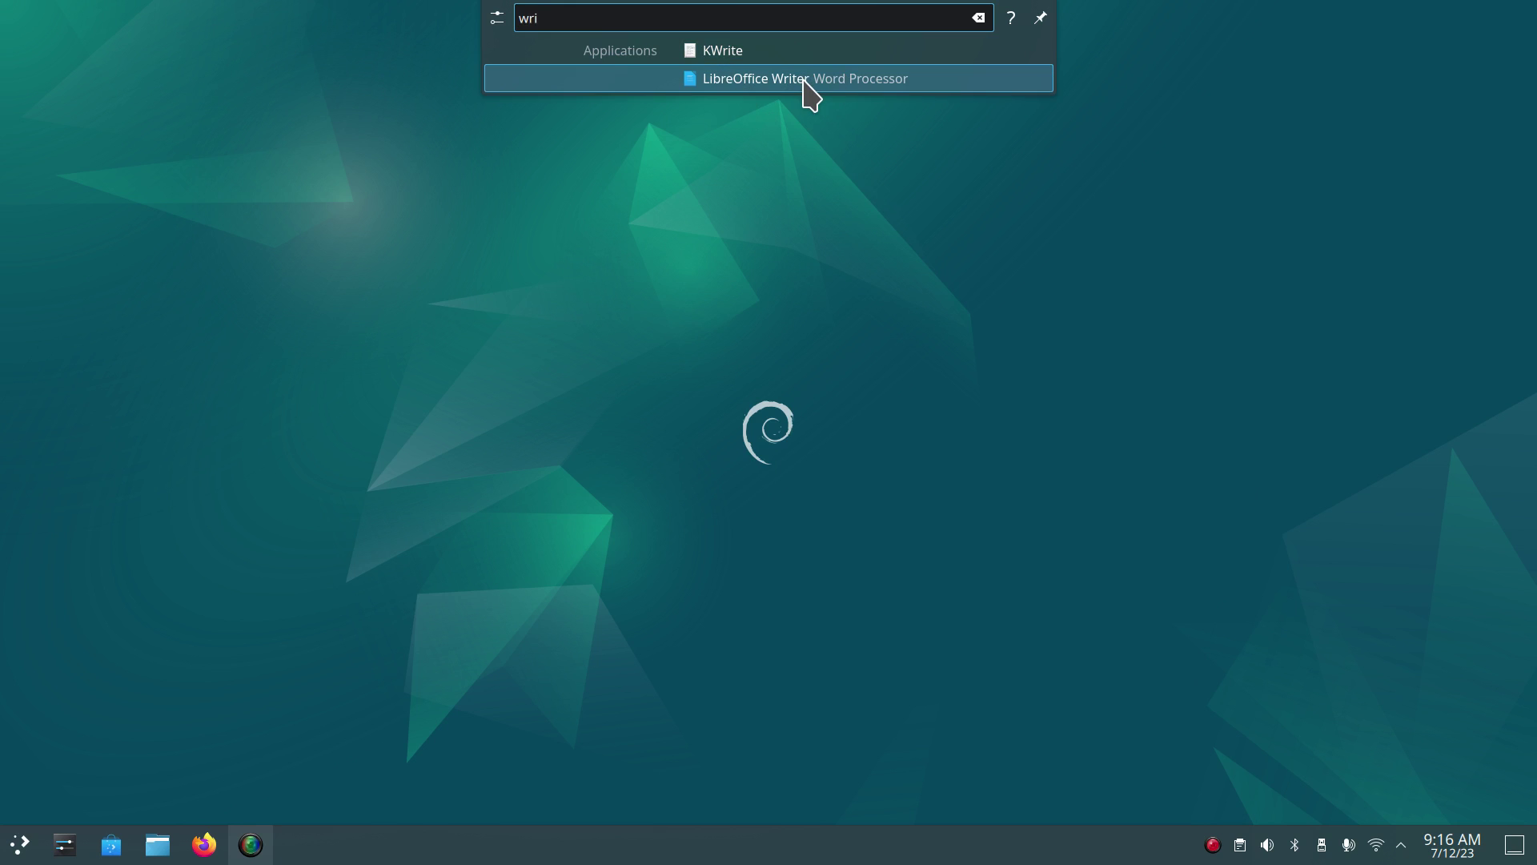
click(691, 280)
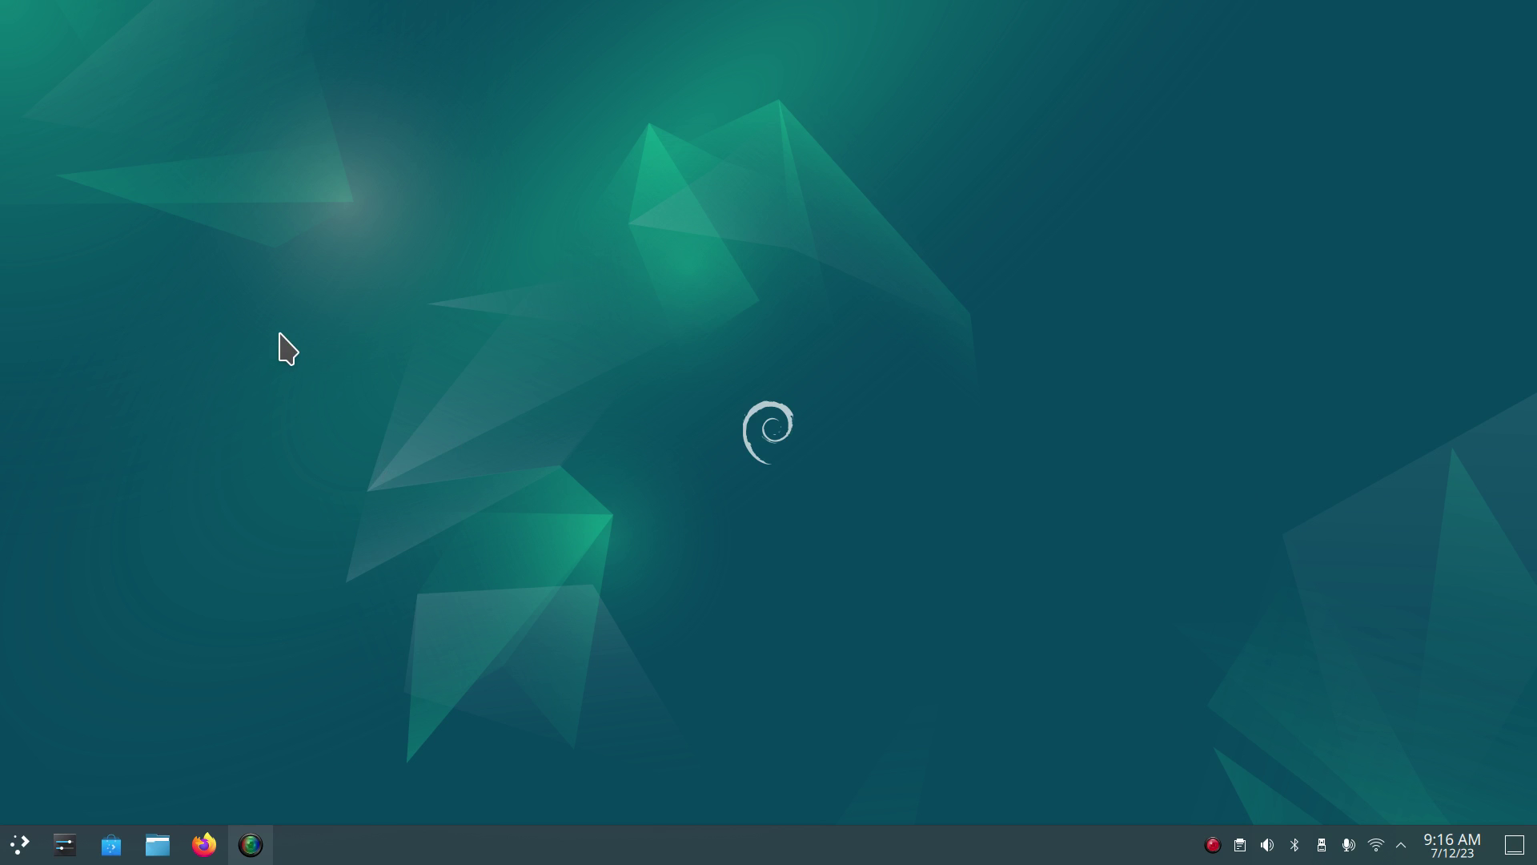
Browse the Development, Graphics, Internet, Multimedia and Office categories, then launch LibreOffice Writer.
click(20, 847)
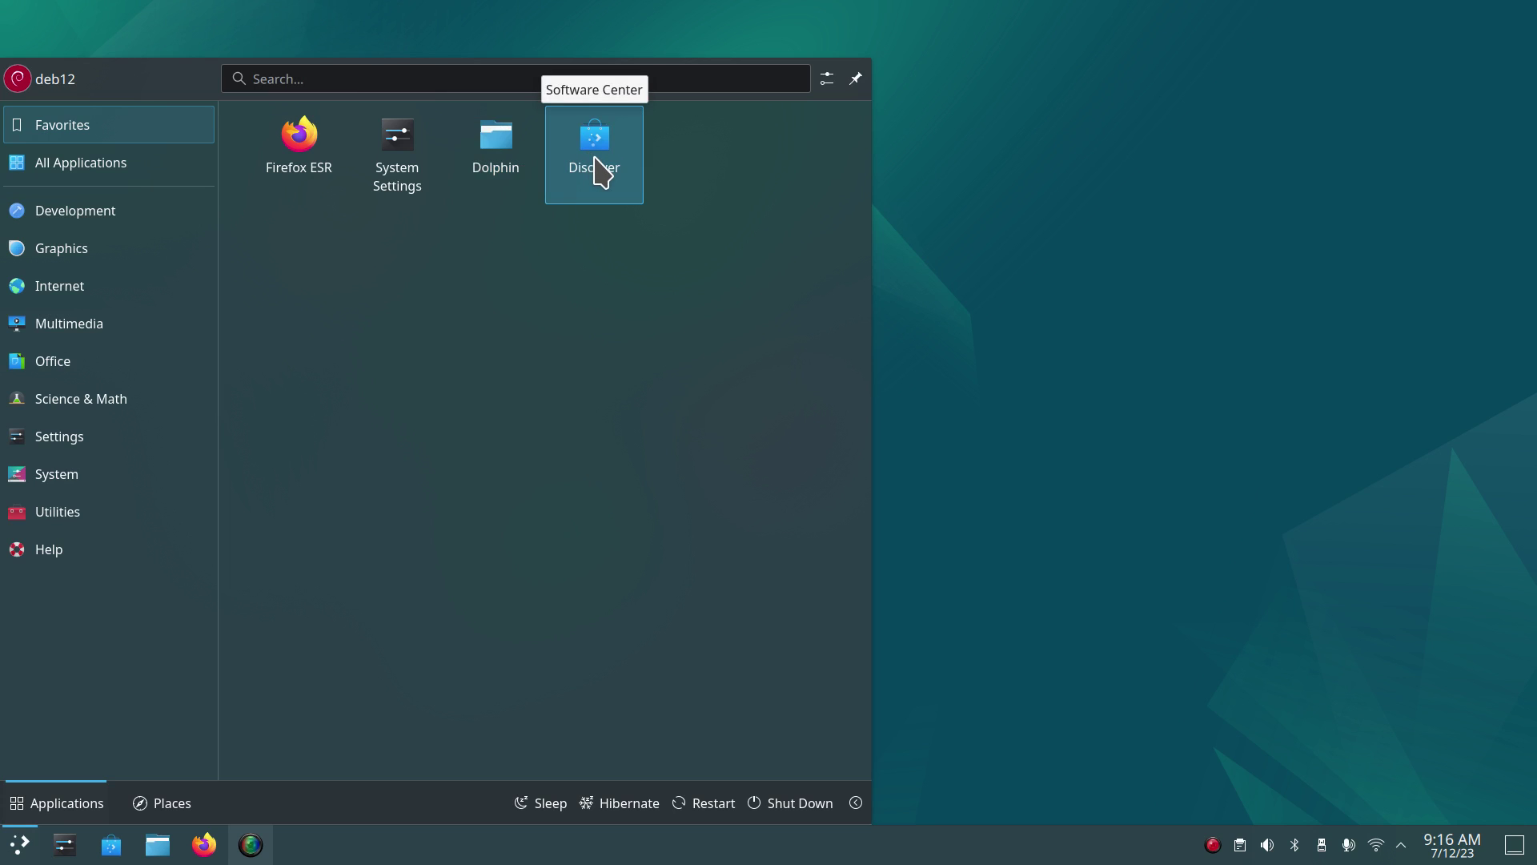
mouse_move(66, 214)
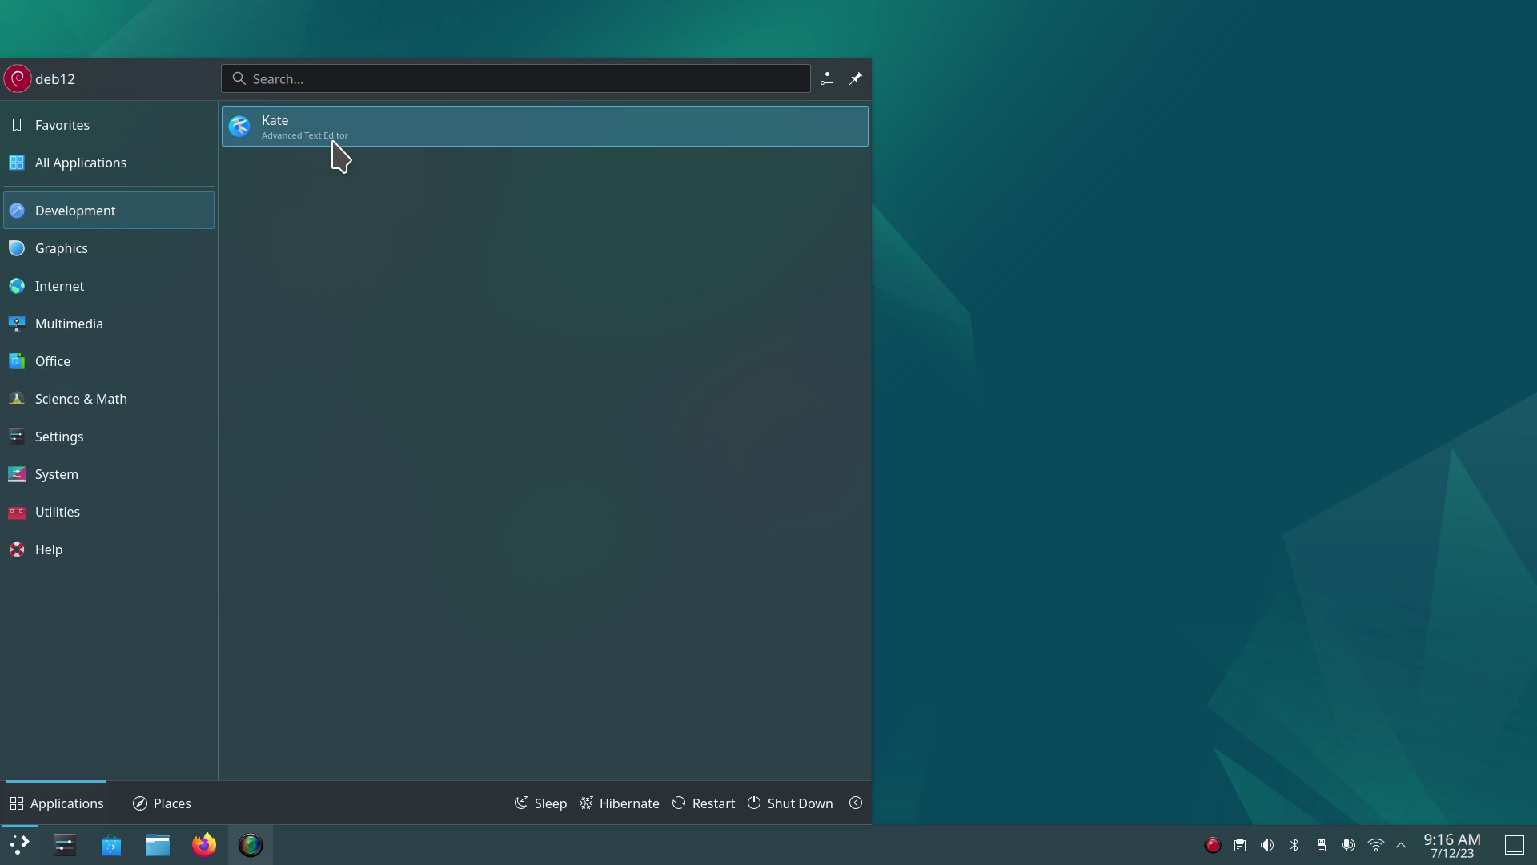
mouse_move(106, 261)
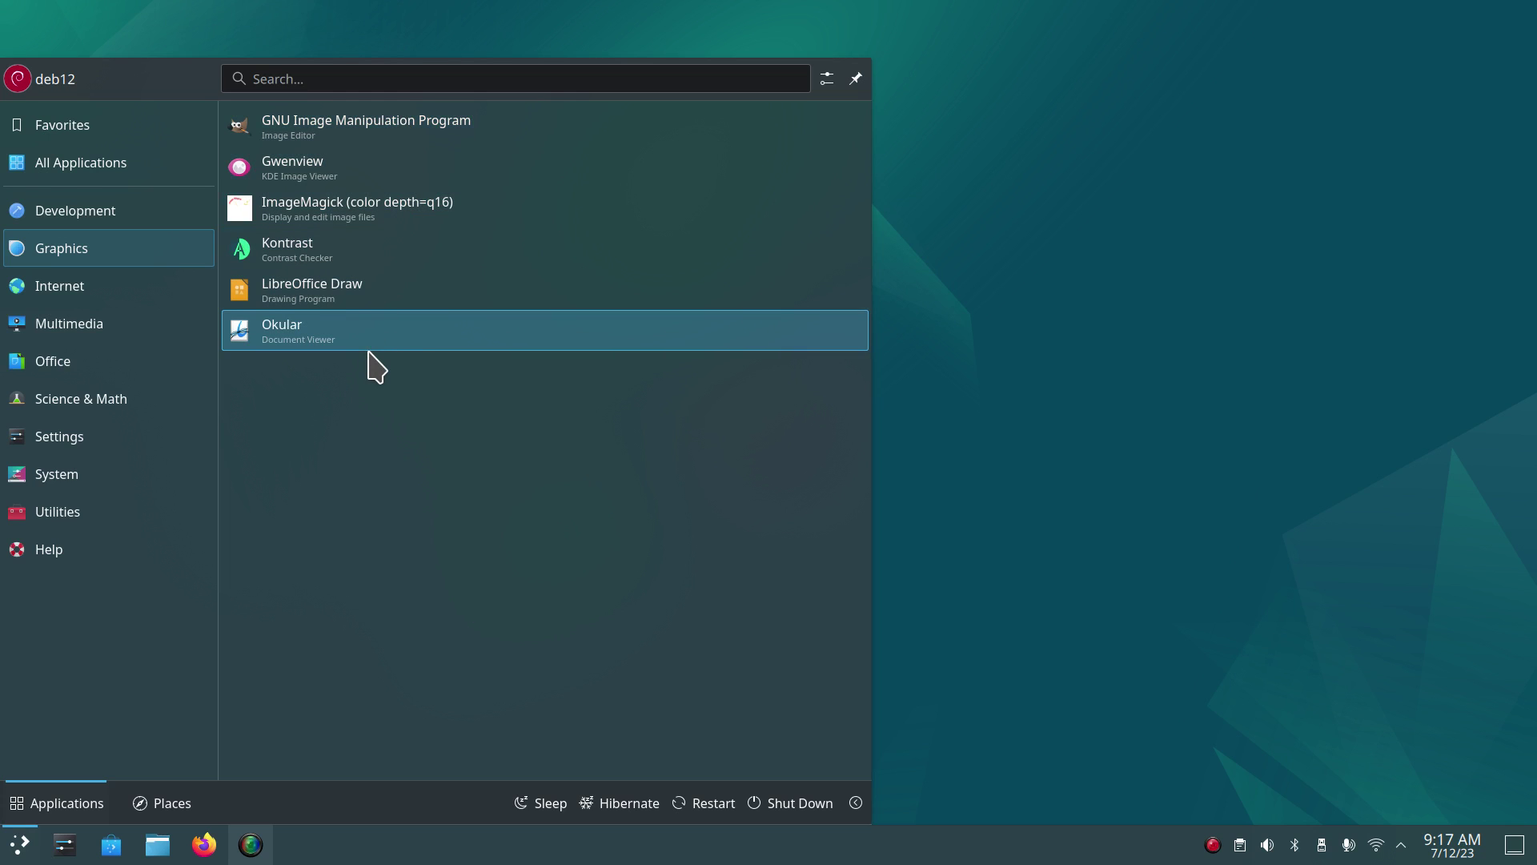
mouse_move(102, 293)
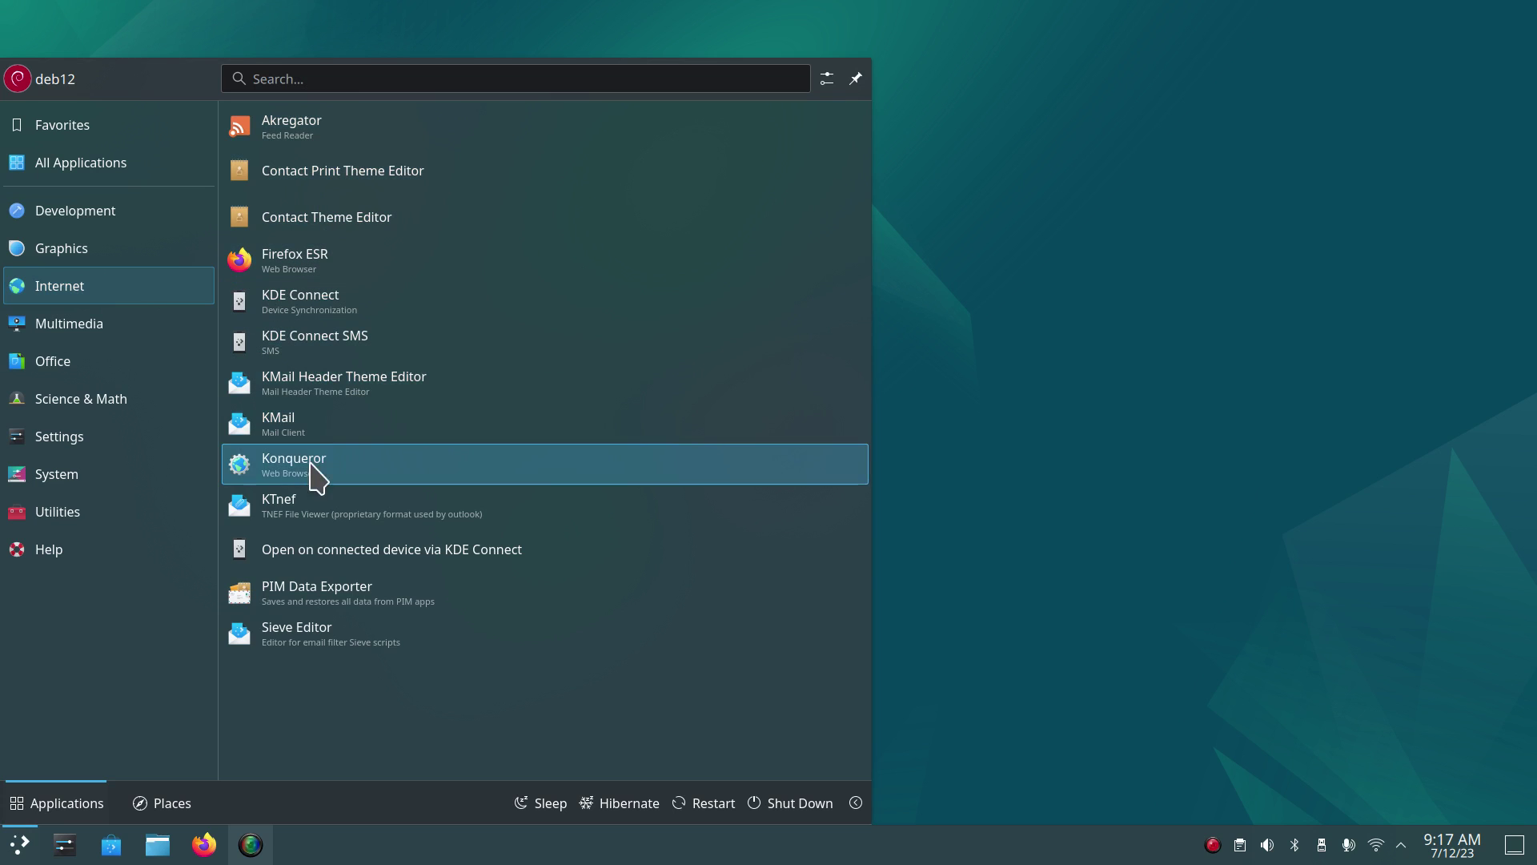
mouse_move(147, 326)
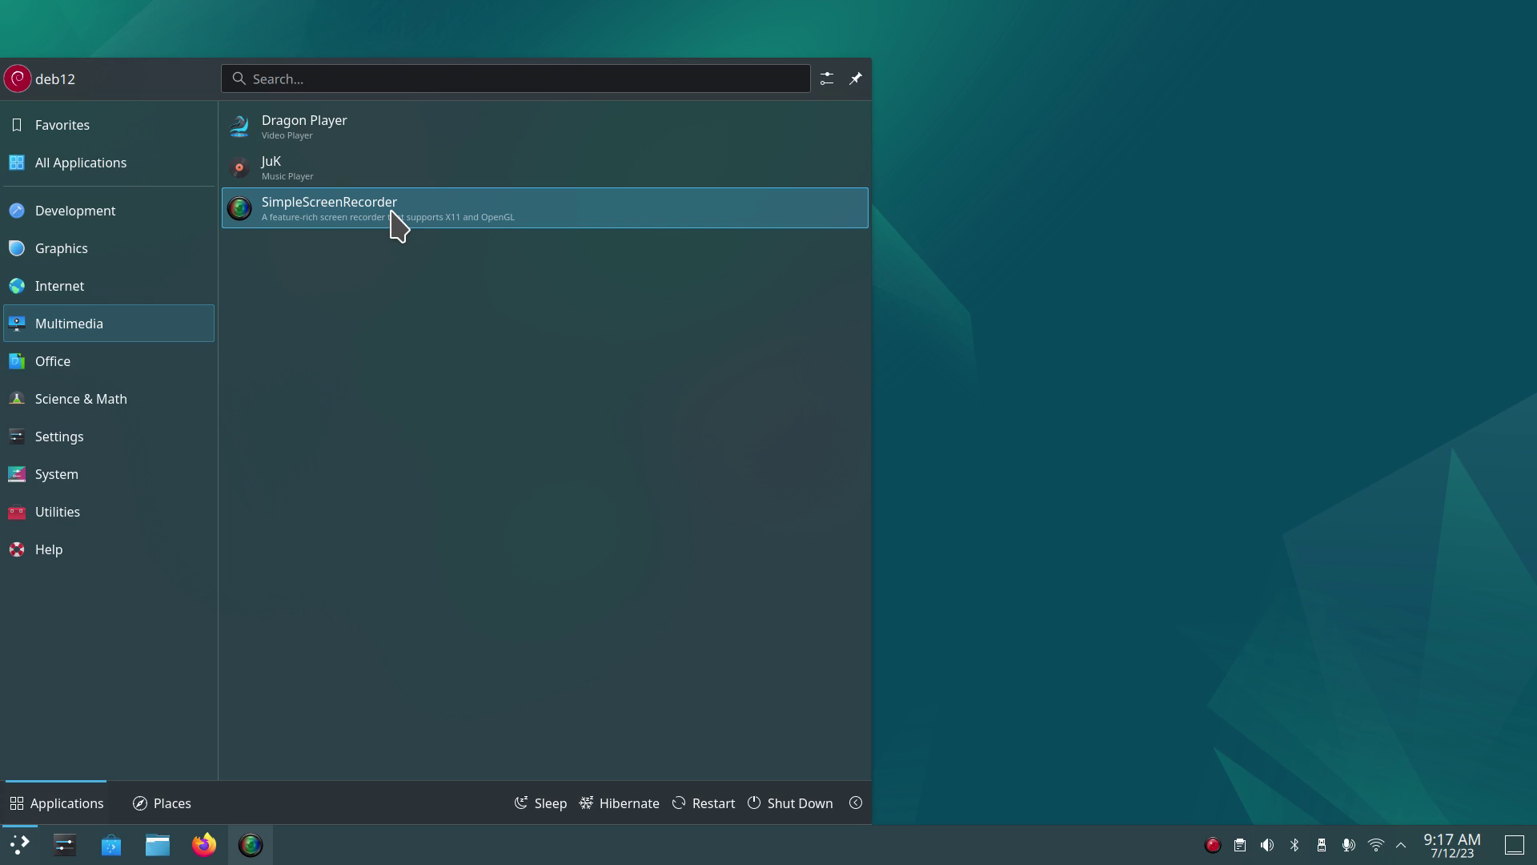
mouse_move(106, 375)
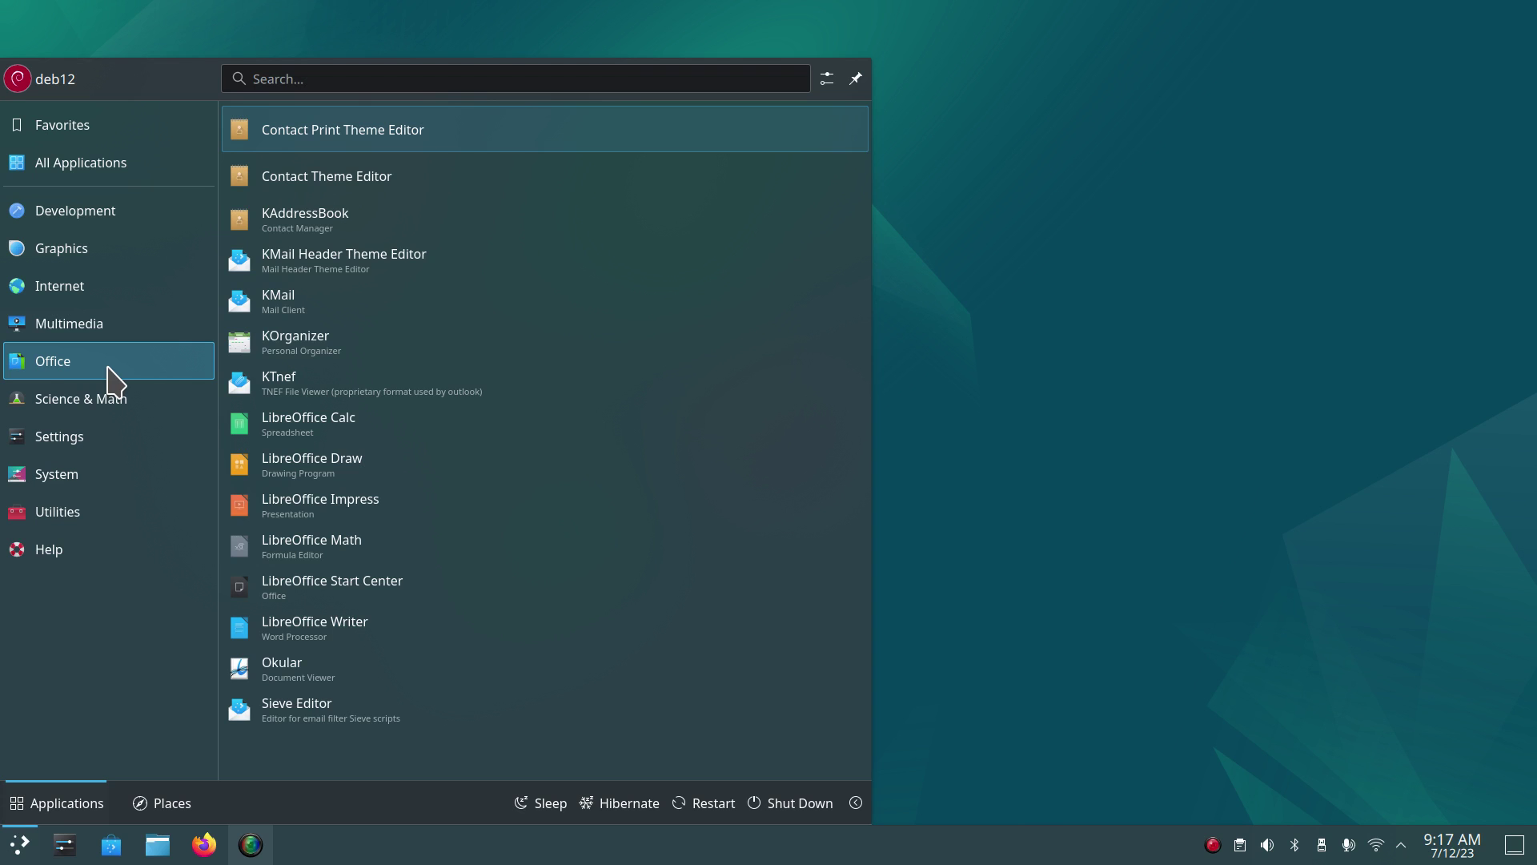
click(384, 632)
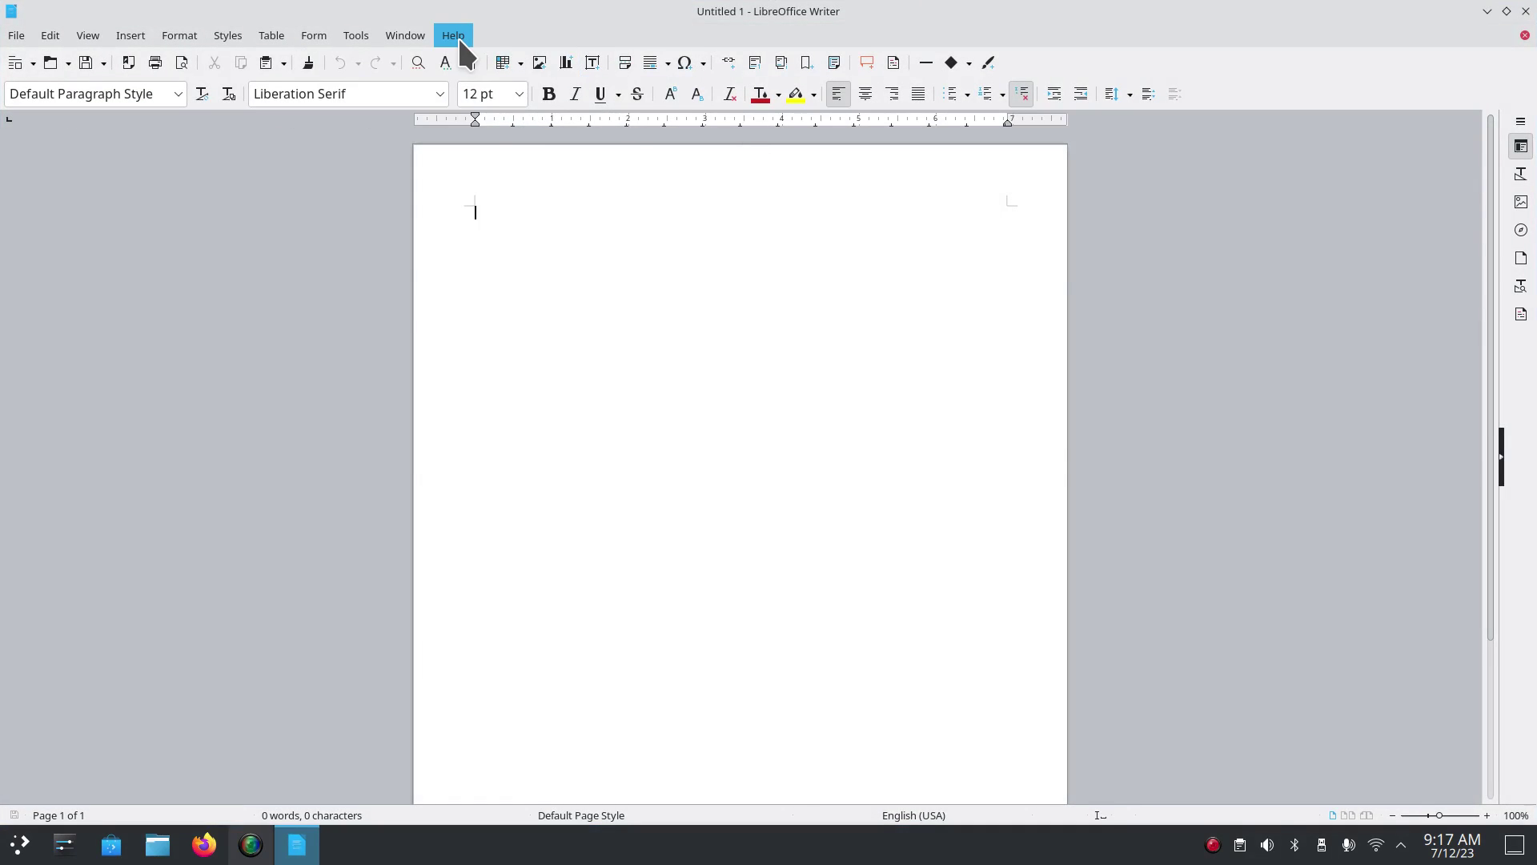
Show the About LibreOffice dialog with version 7.4.5.1, then close it.
click(454, 35)
click(507, 308)
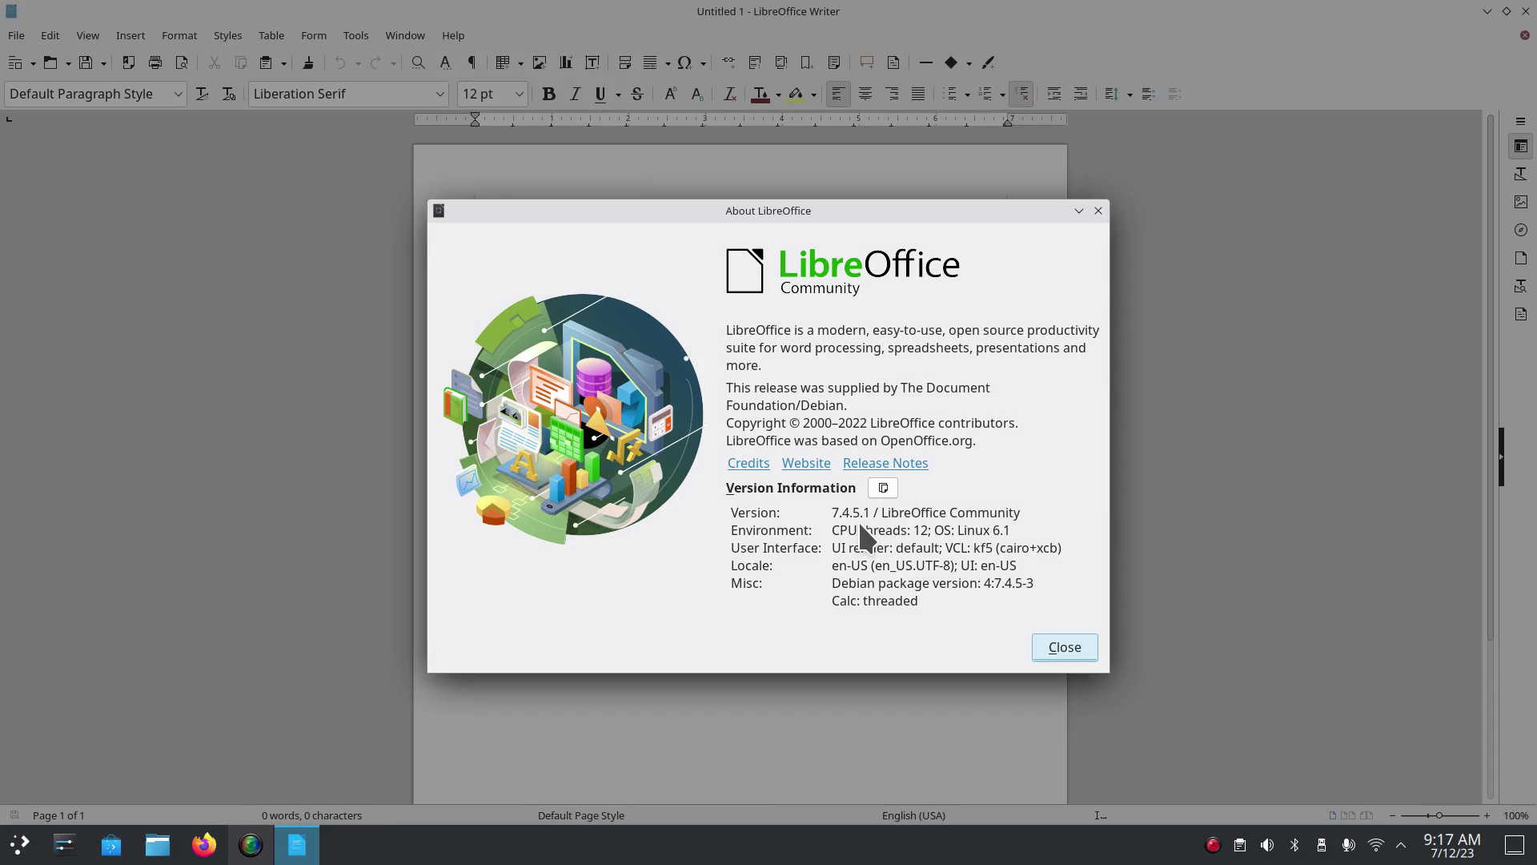
click(1070, 650)
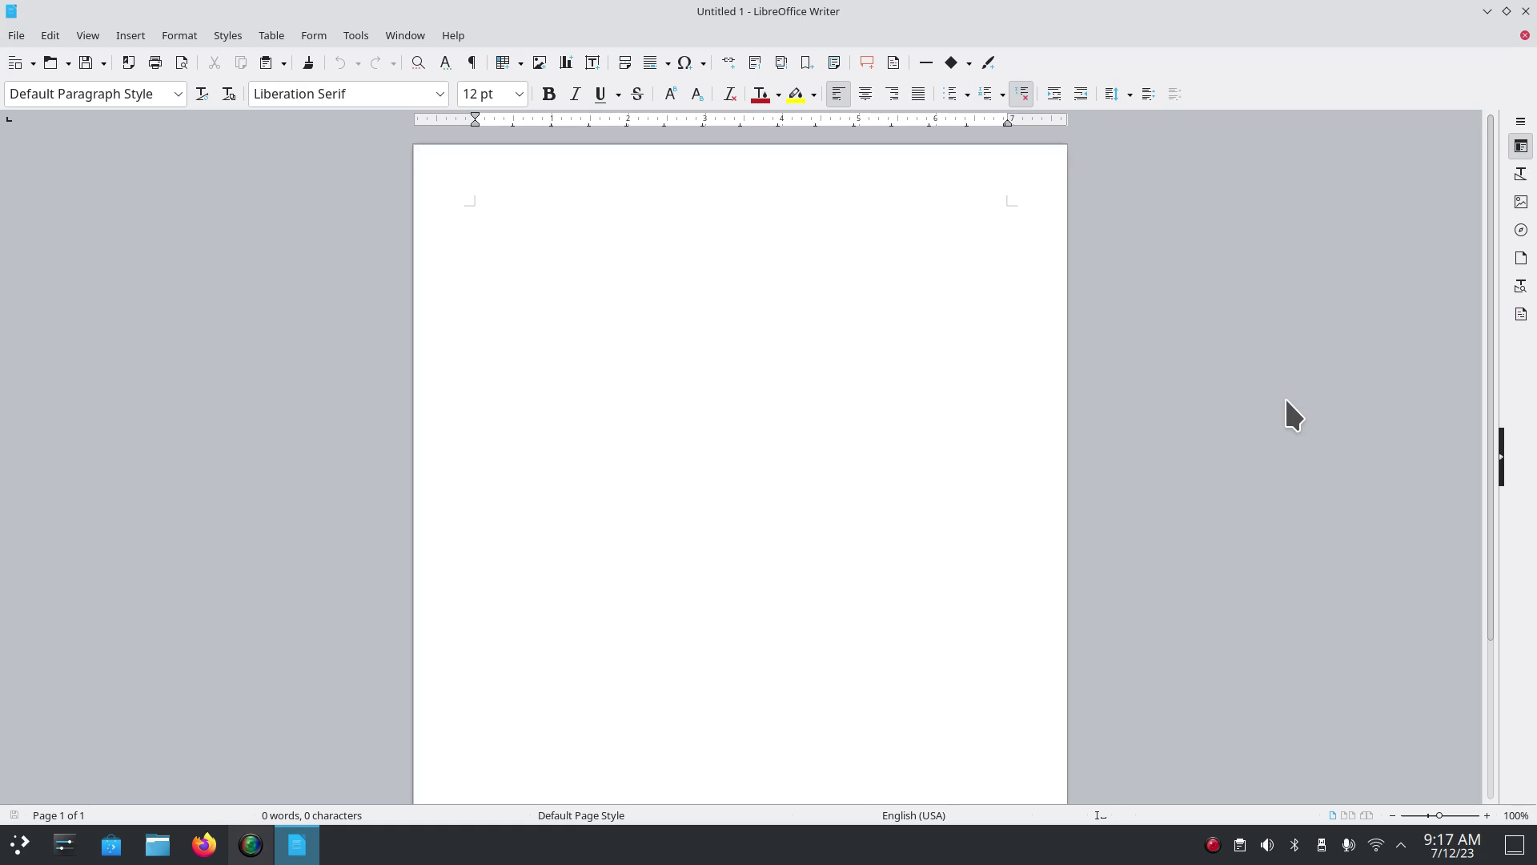
Browse the file-format list in Save As, cancel, and close Writer without saving.
click(16, 35)
click(81, 289)
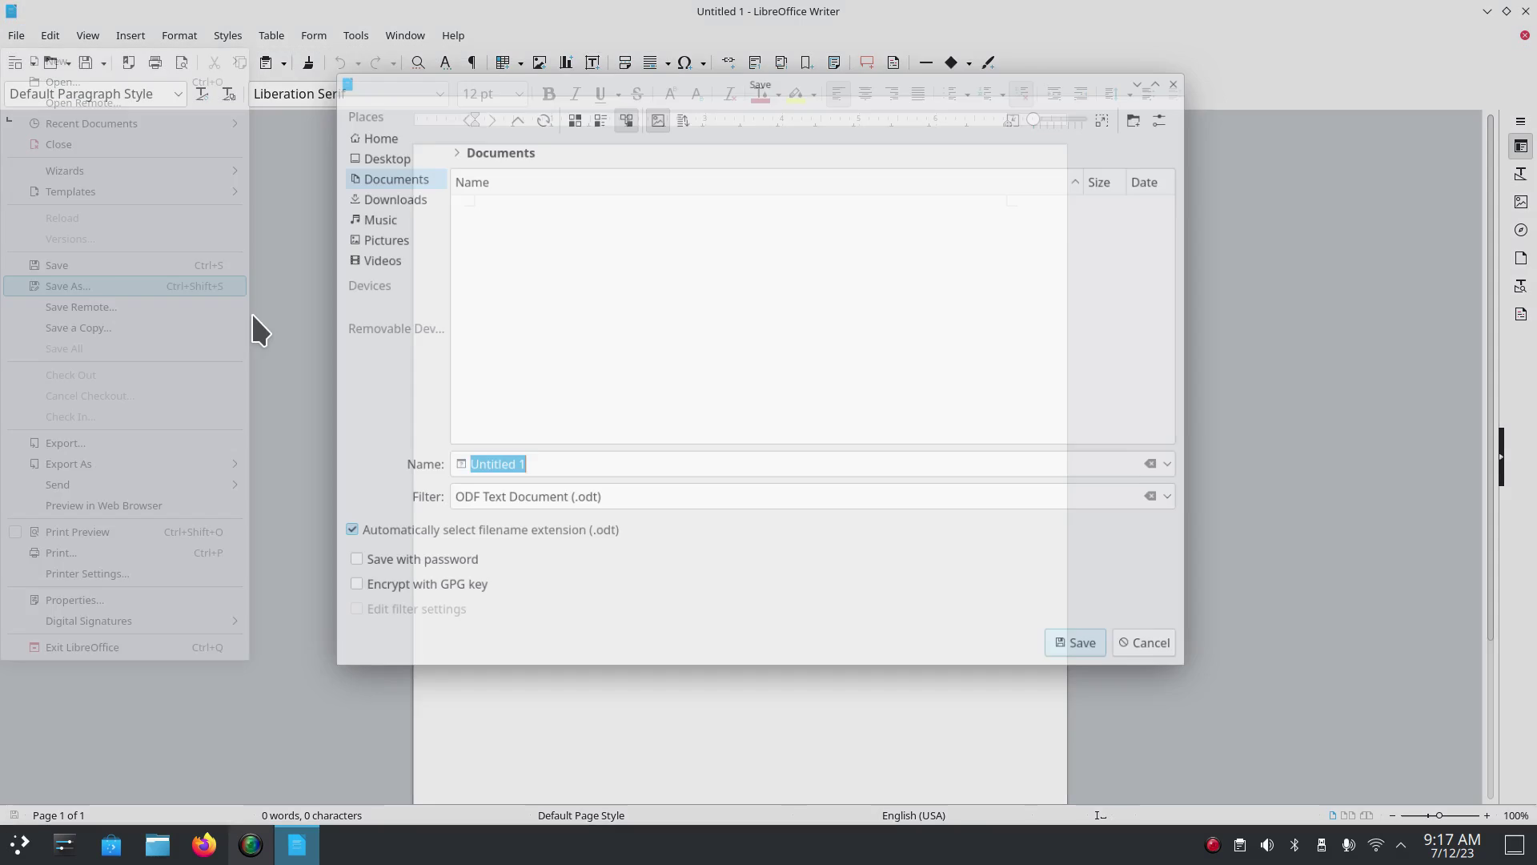
click(1184, 512)
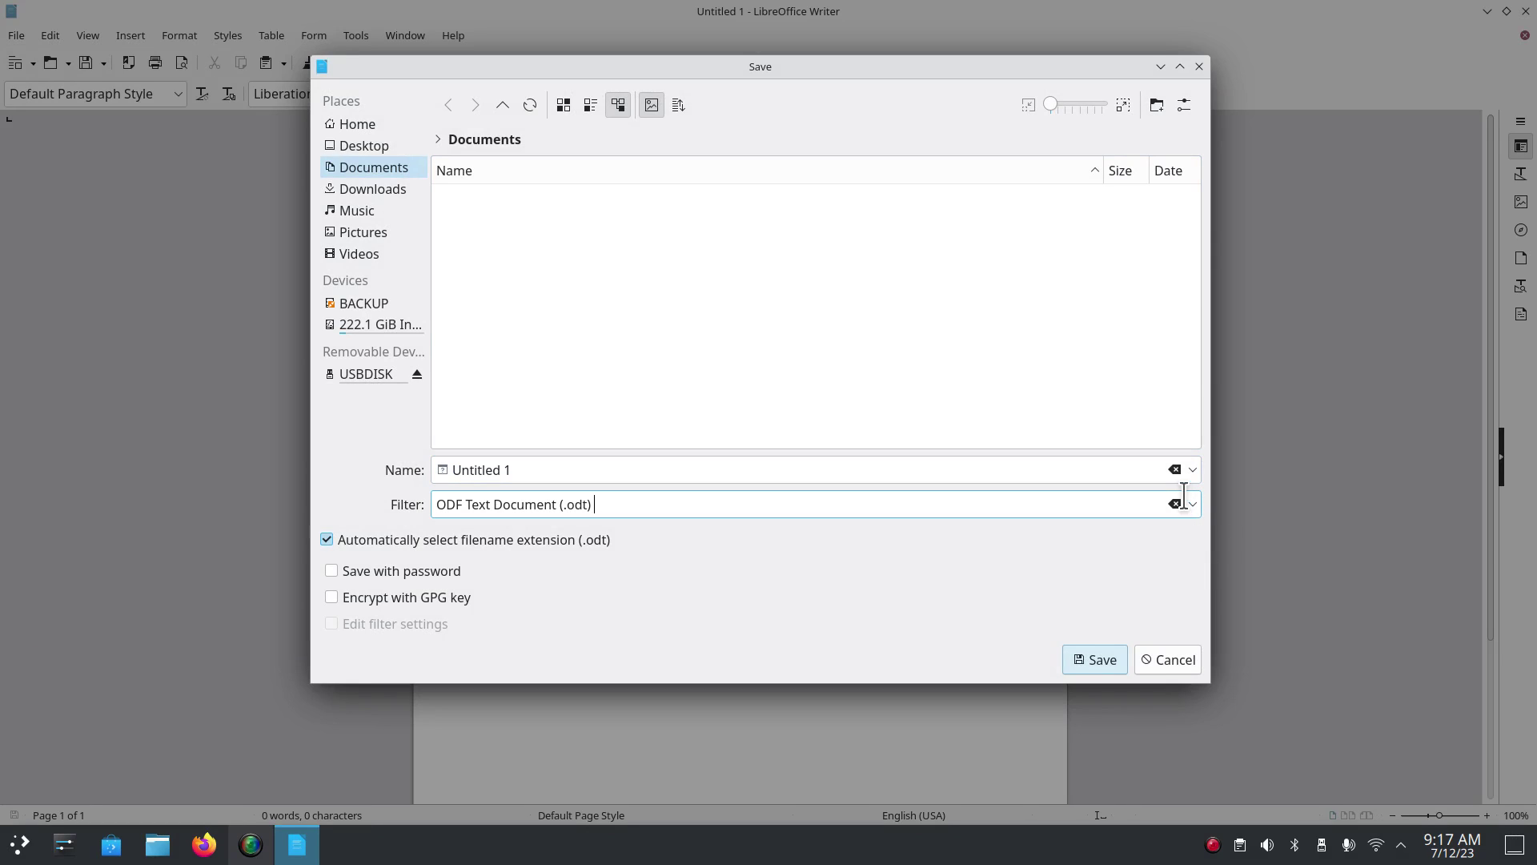
click(1192, 504)
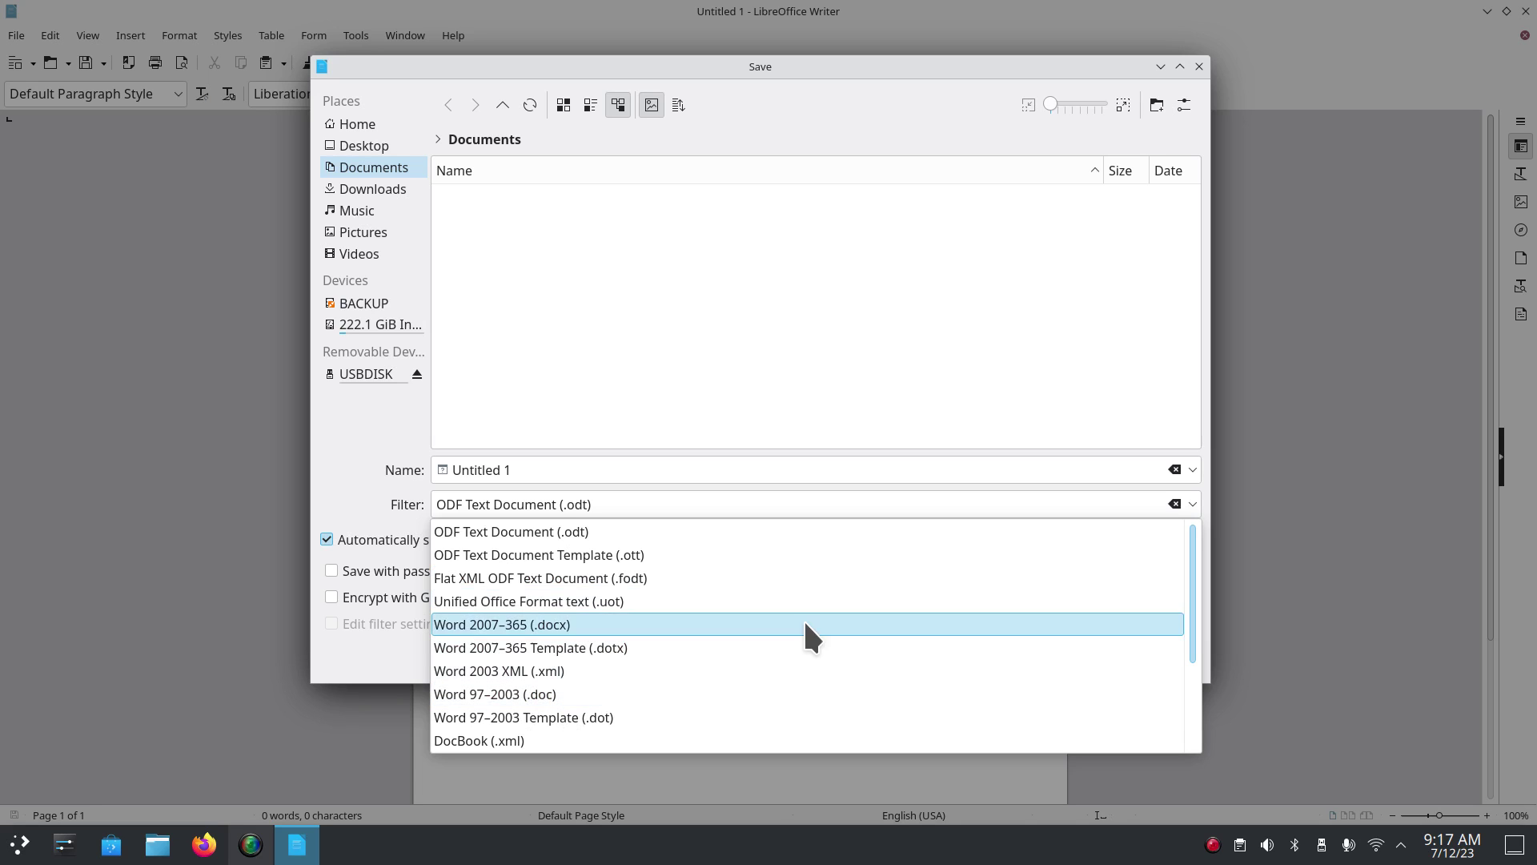
click(1199, 67)
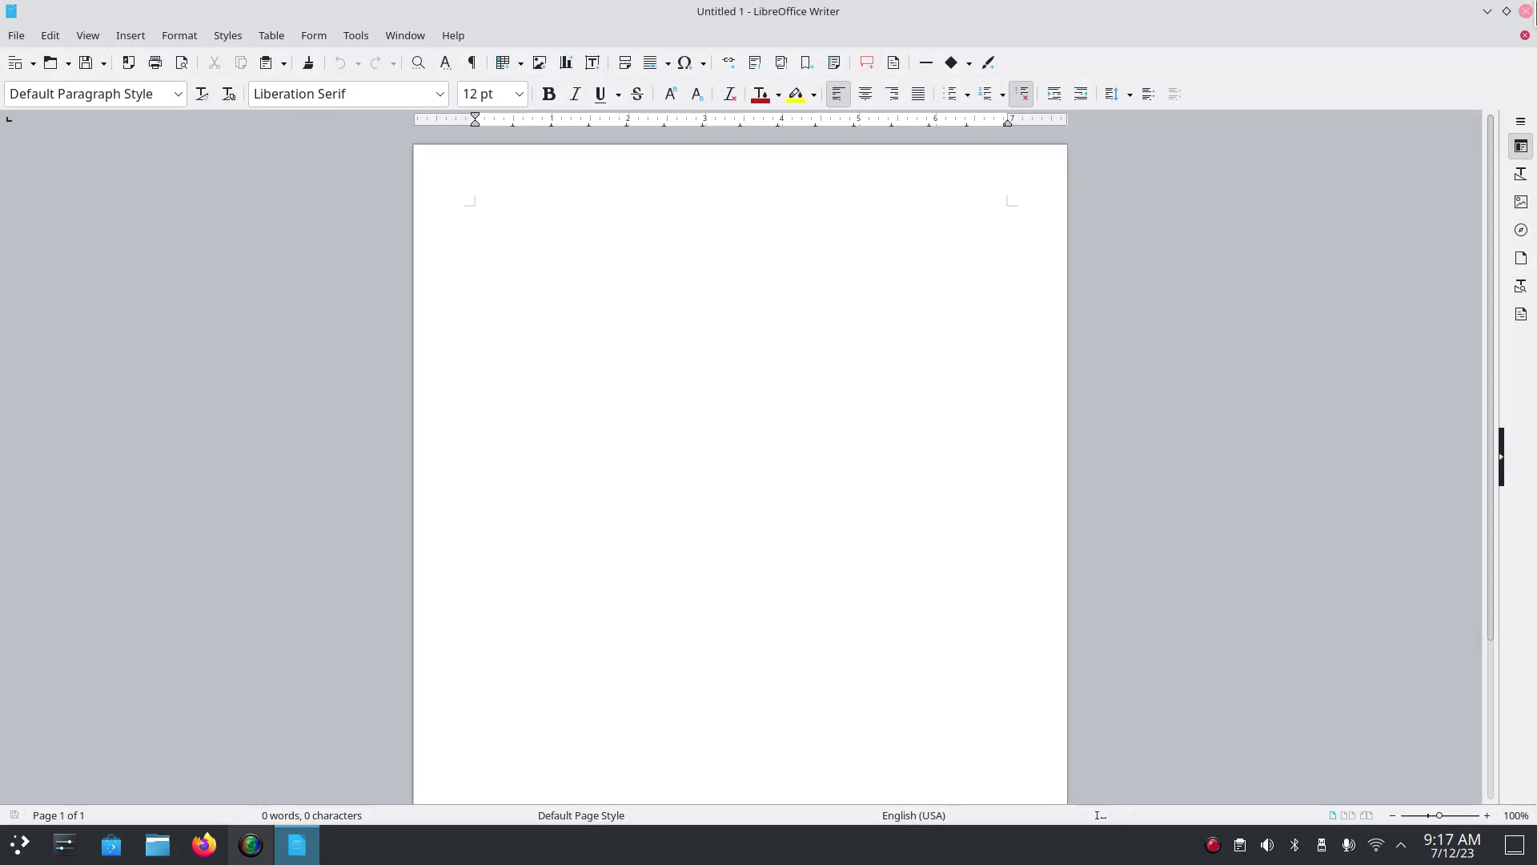
click(1525, 11)
click(18, 855)
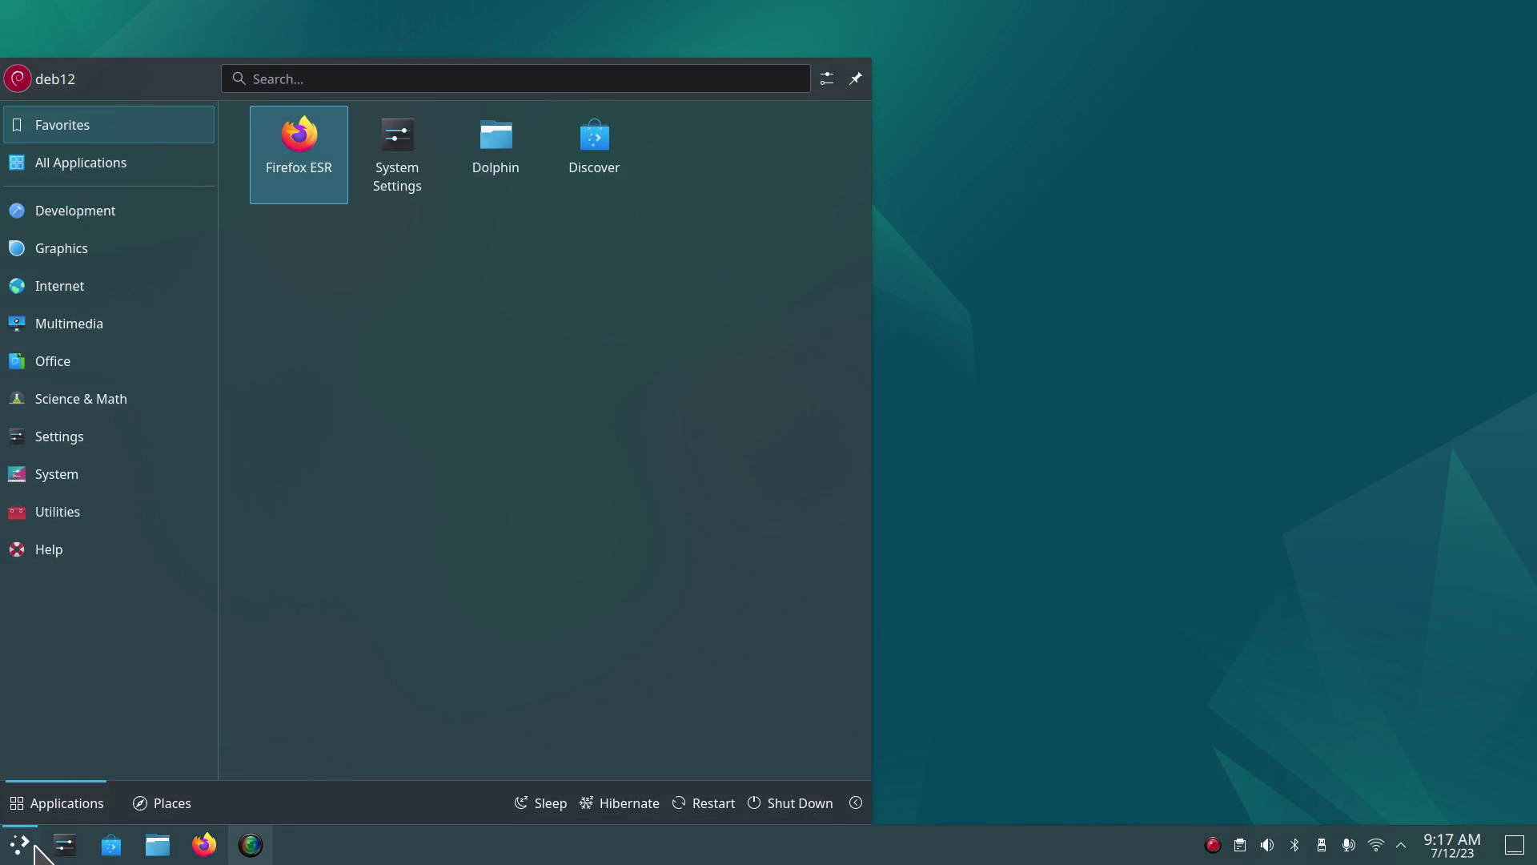
click(152, 431)
click(86, 375)
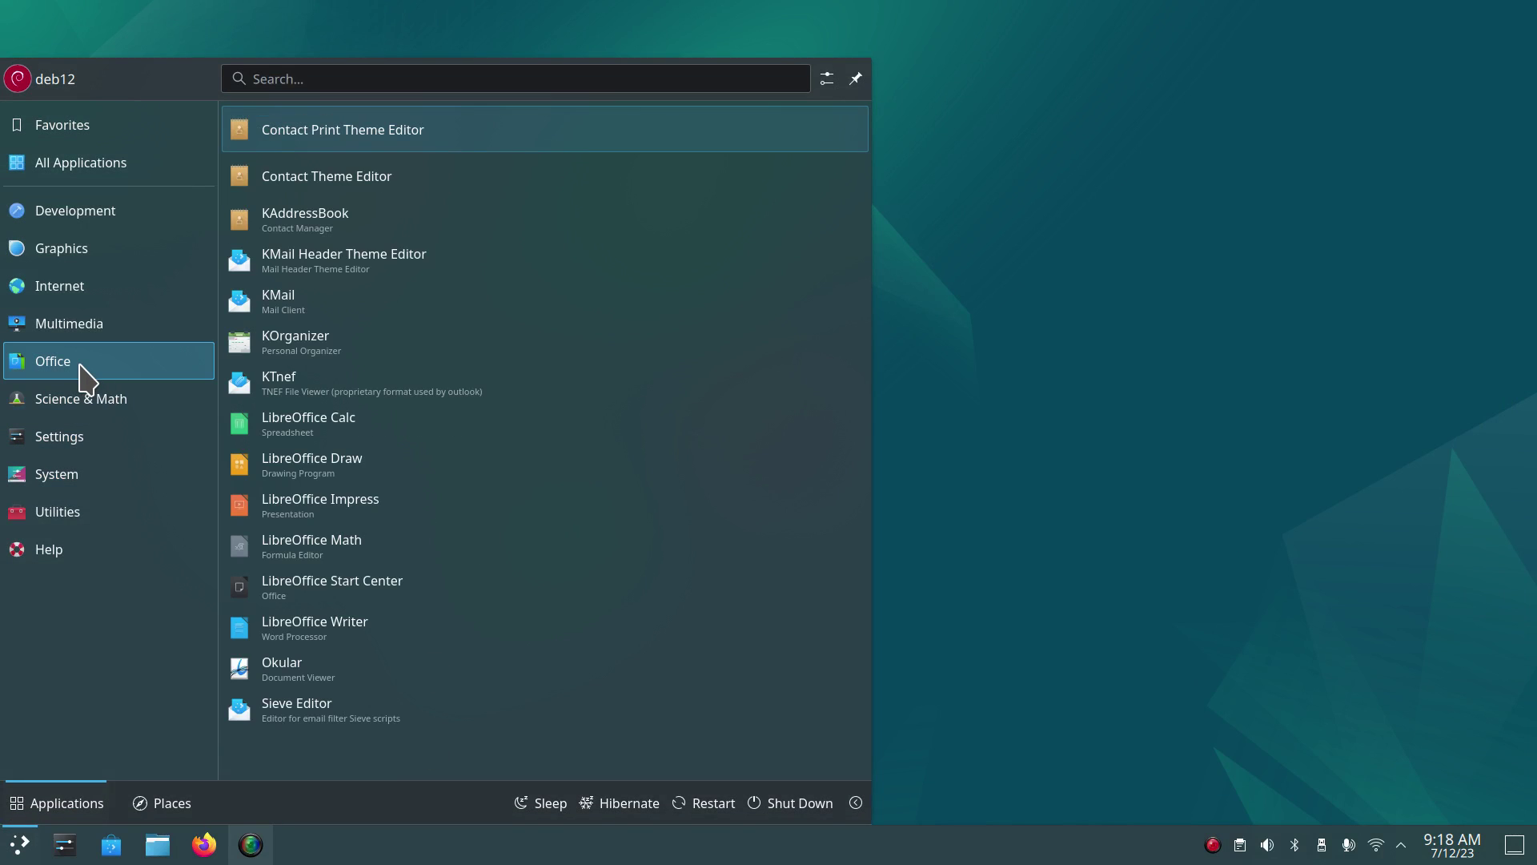
click(44, 410)
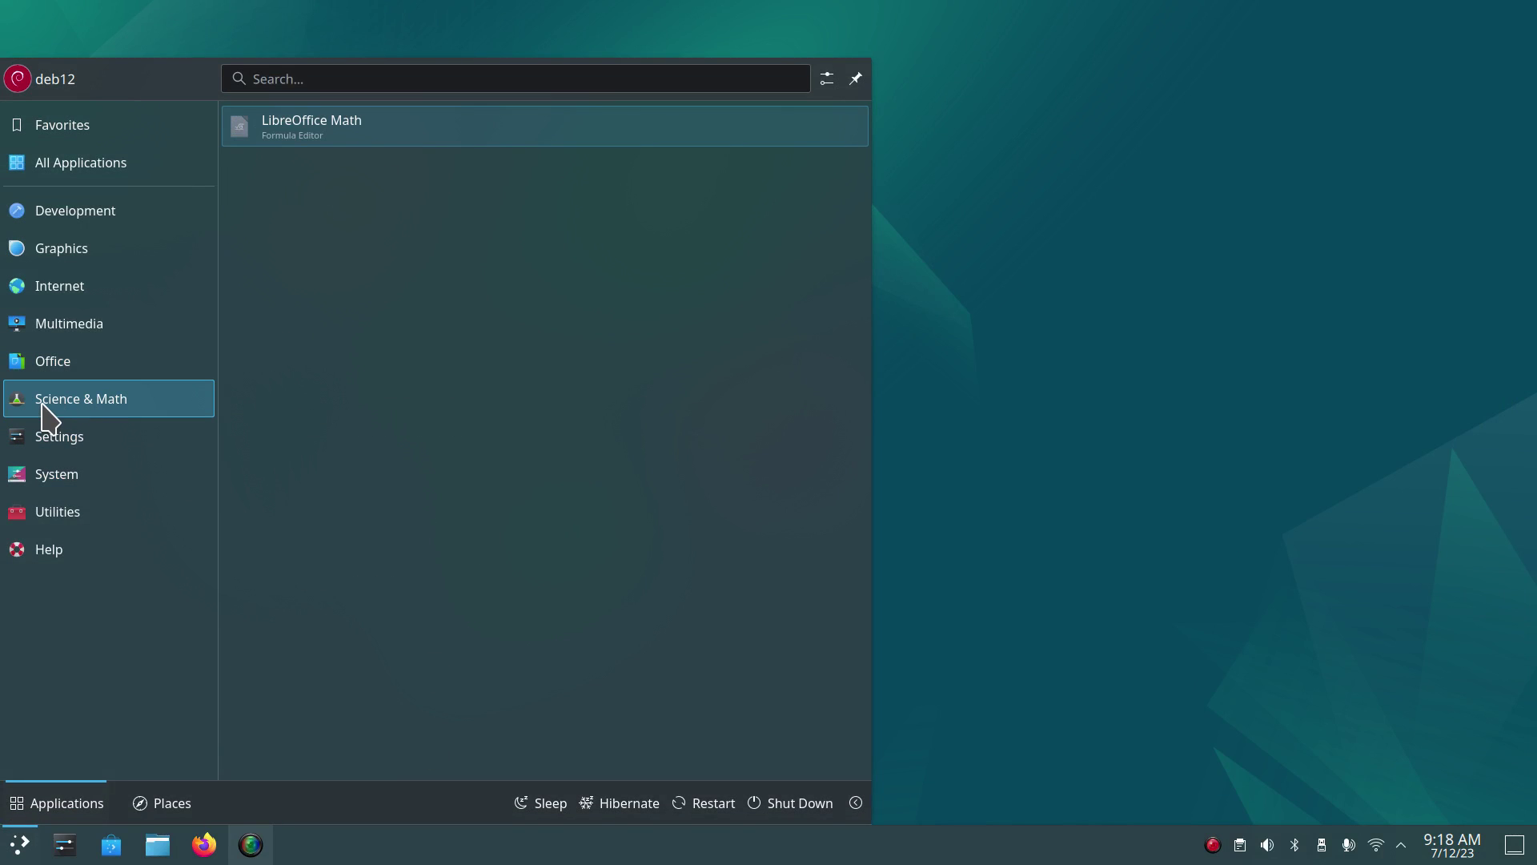
click(80, 437)
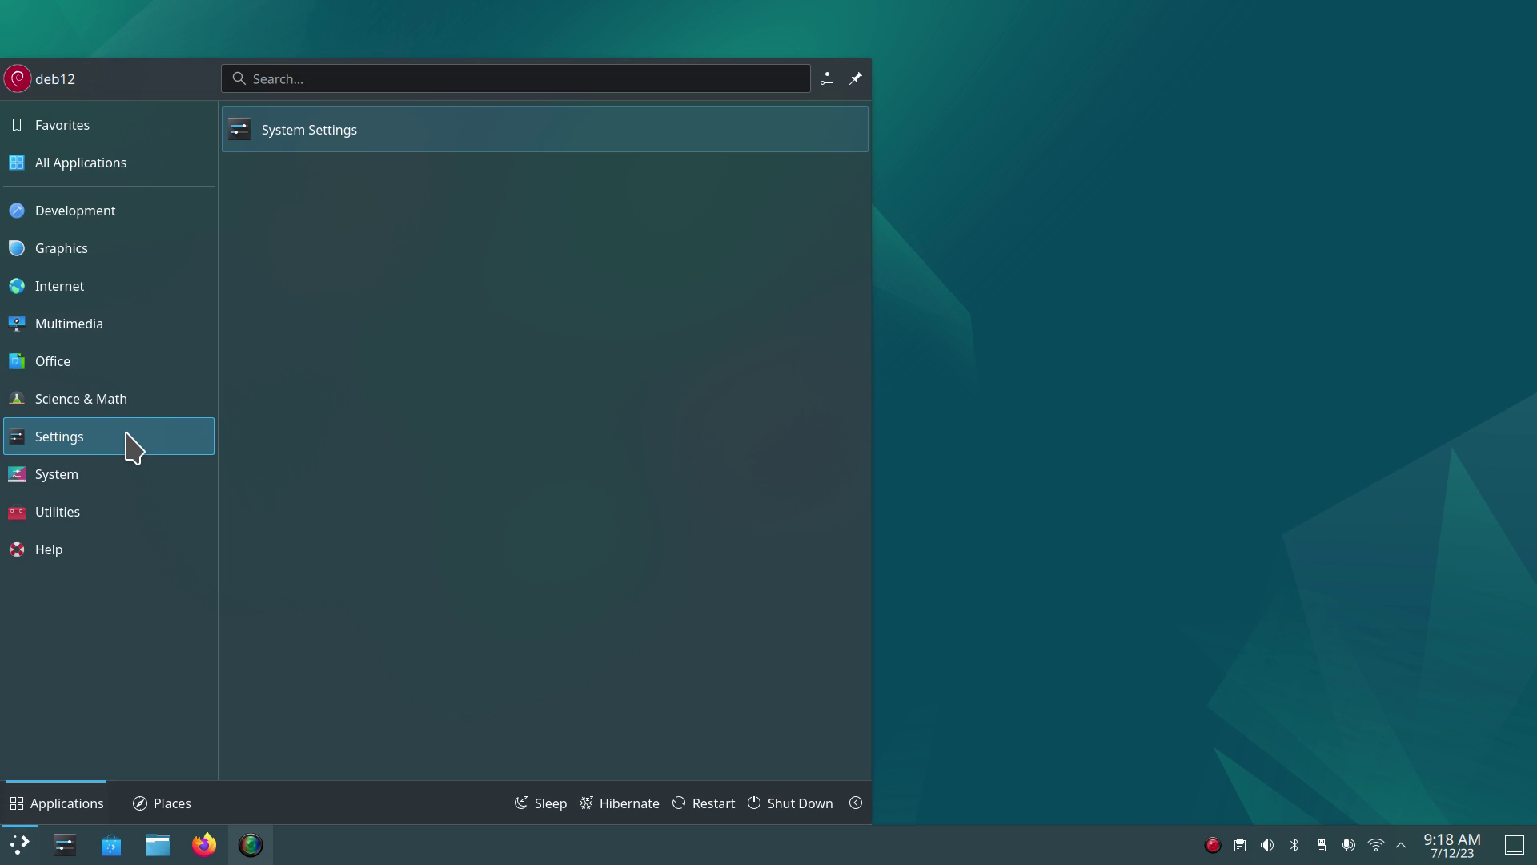
click(76, 477)
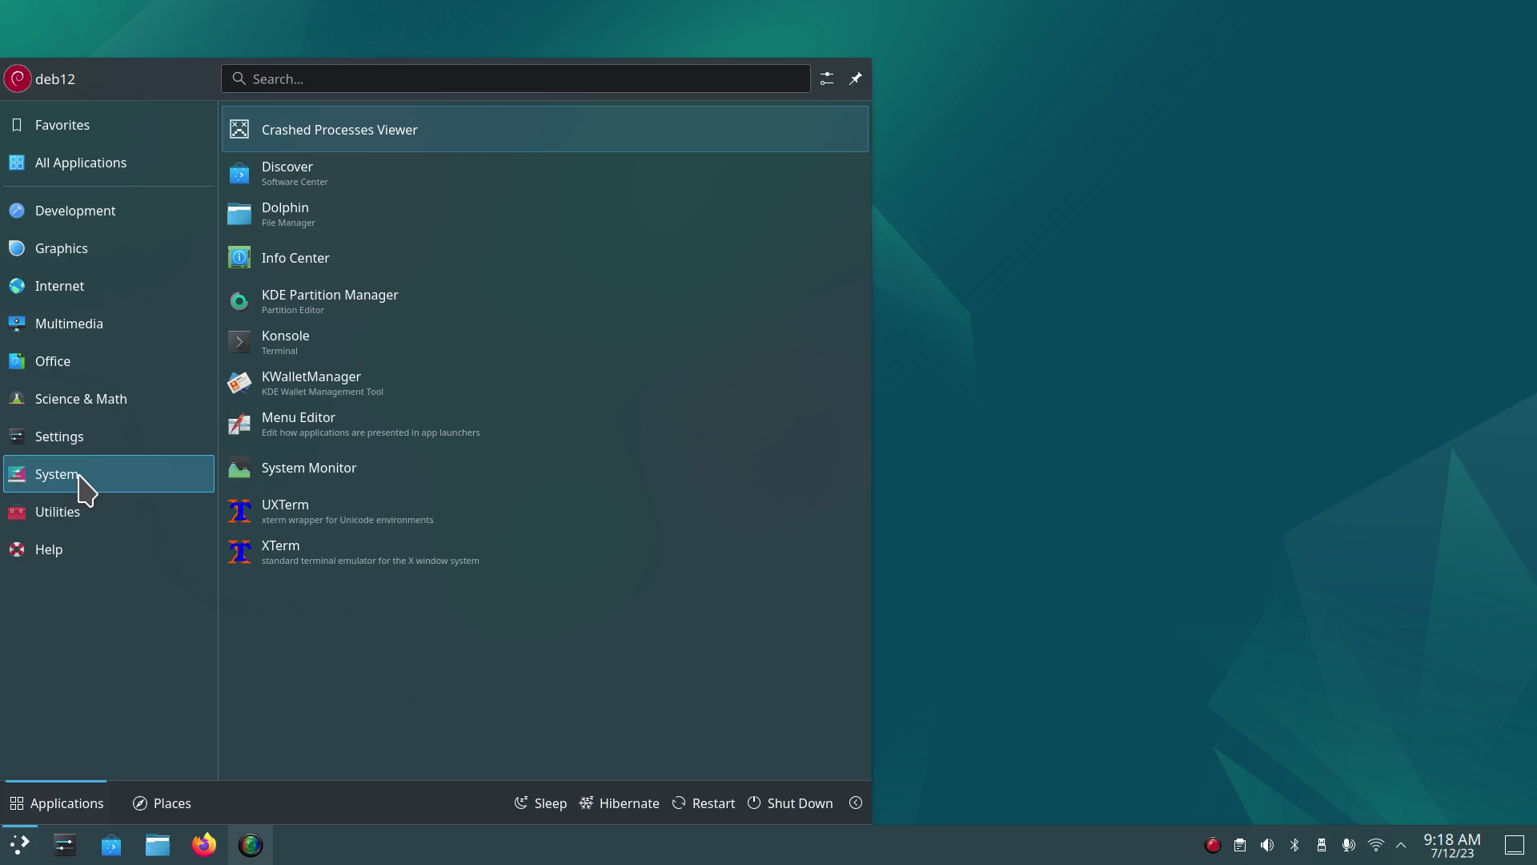
mouse_move(111, 528)
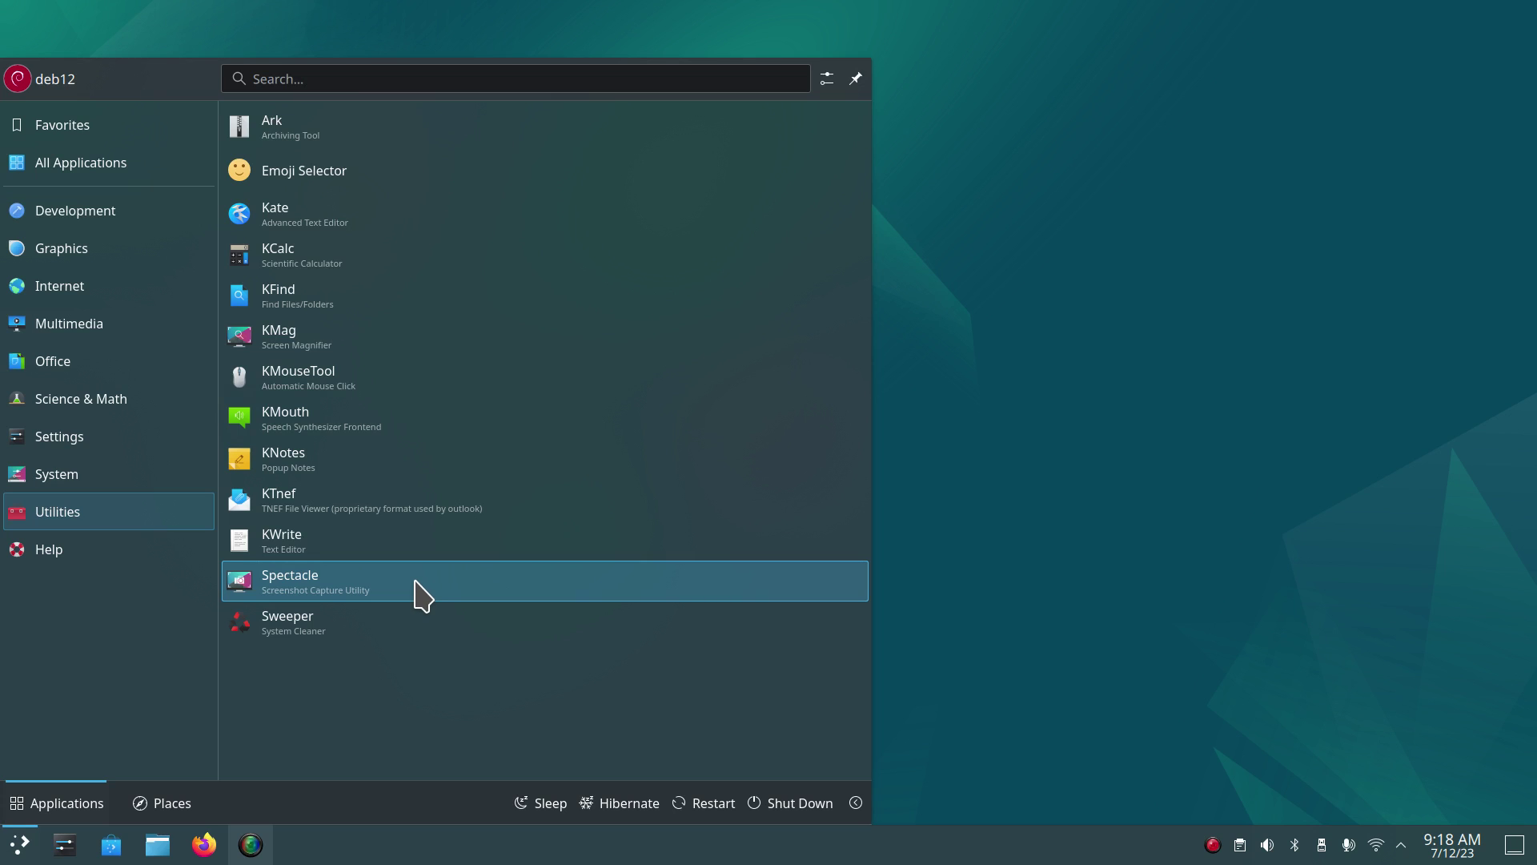
mouse_move(80, 558)
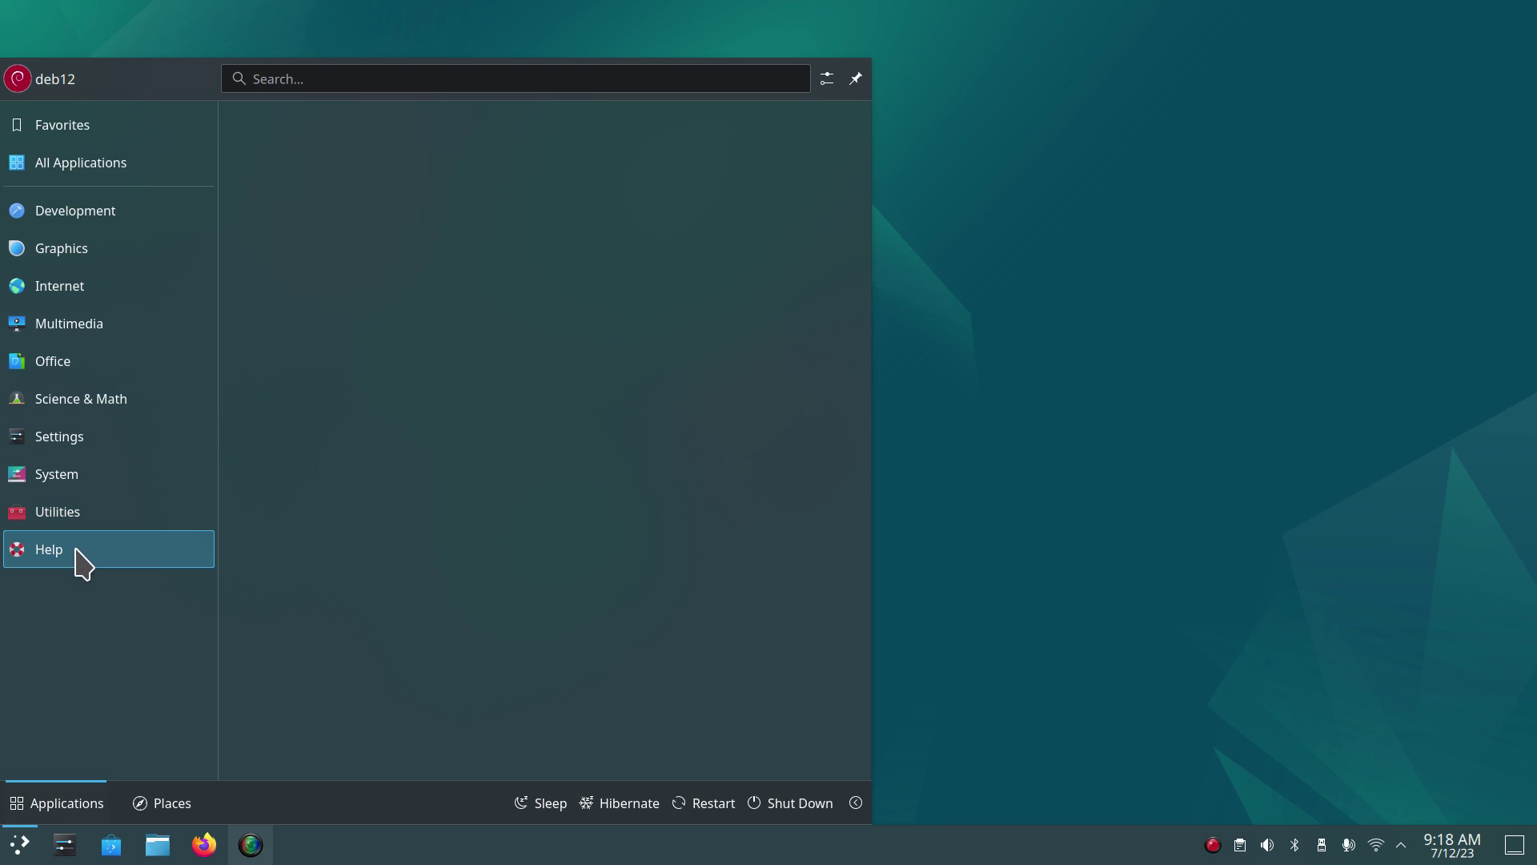
click(164, 805)
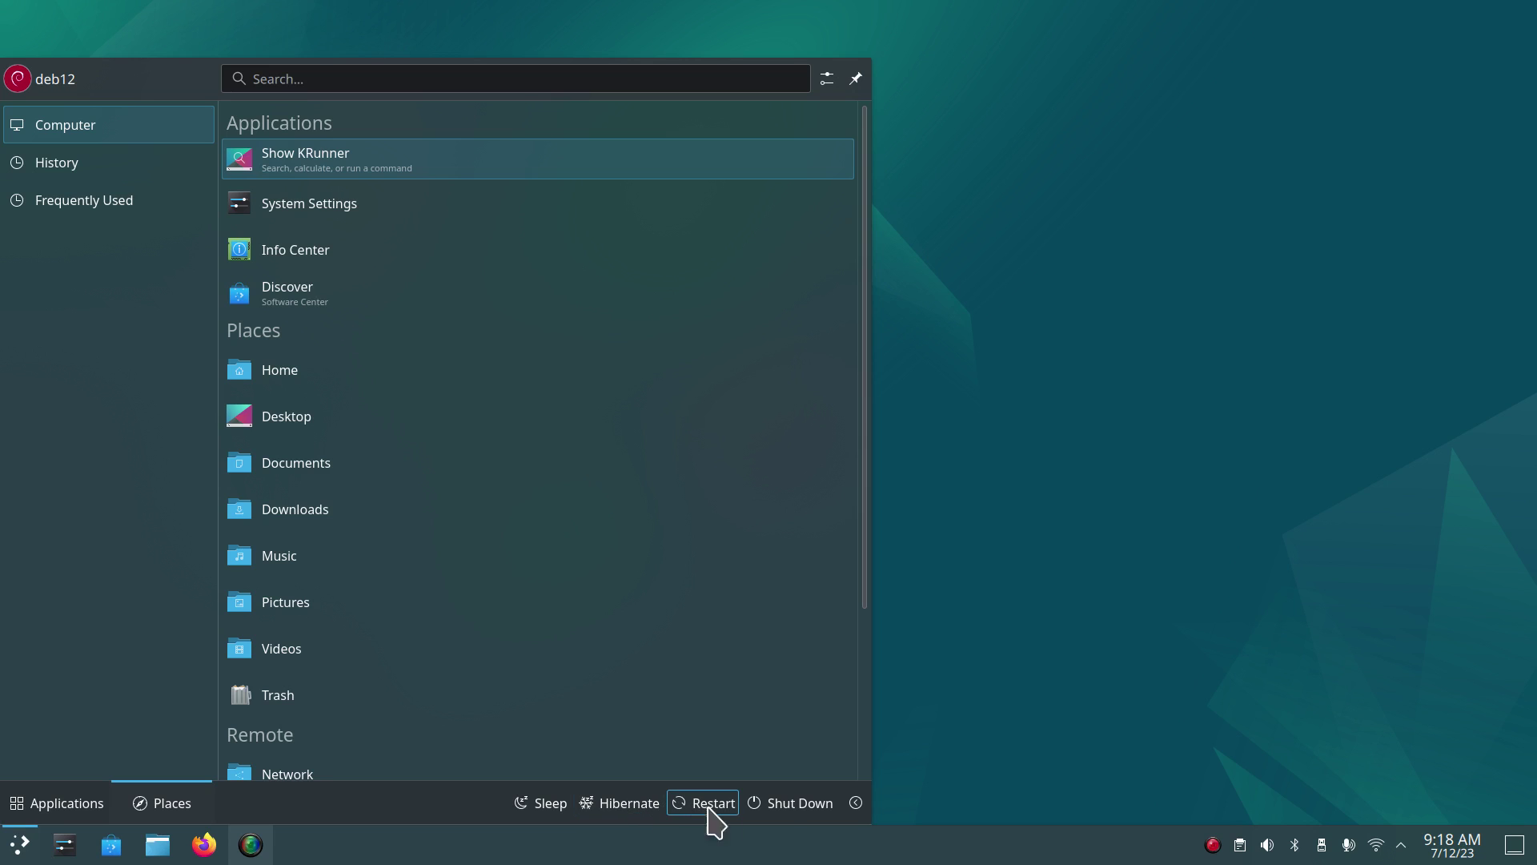
click(856, 803)
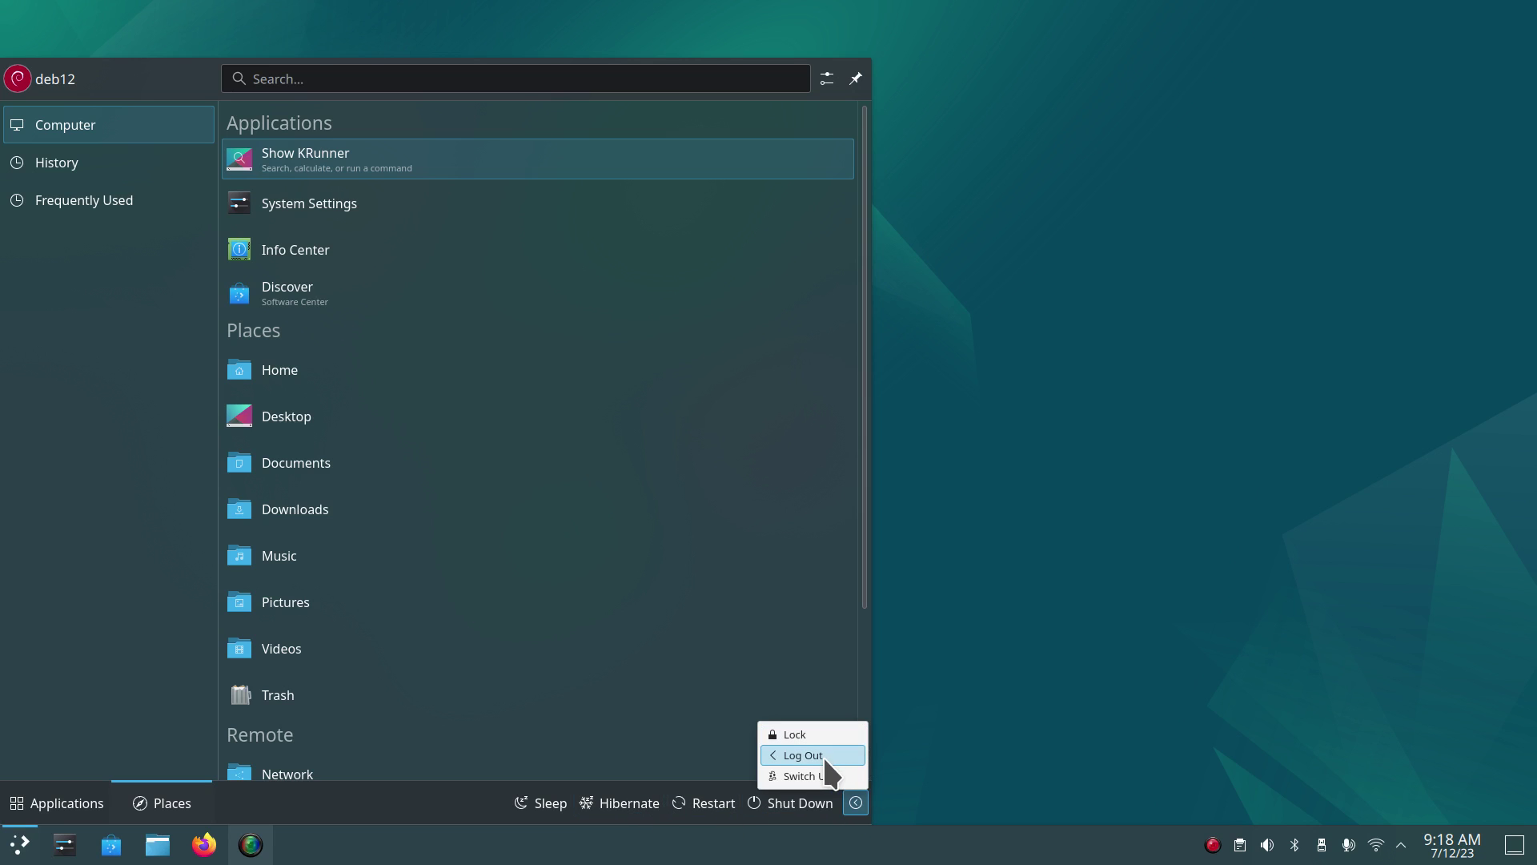
click(831, 776)
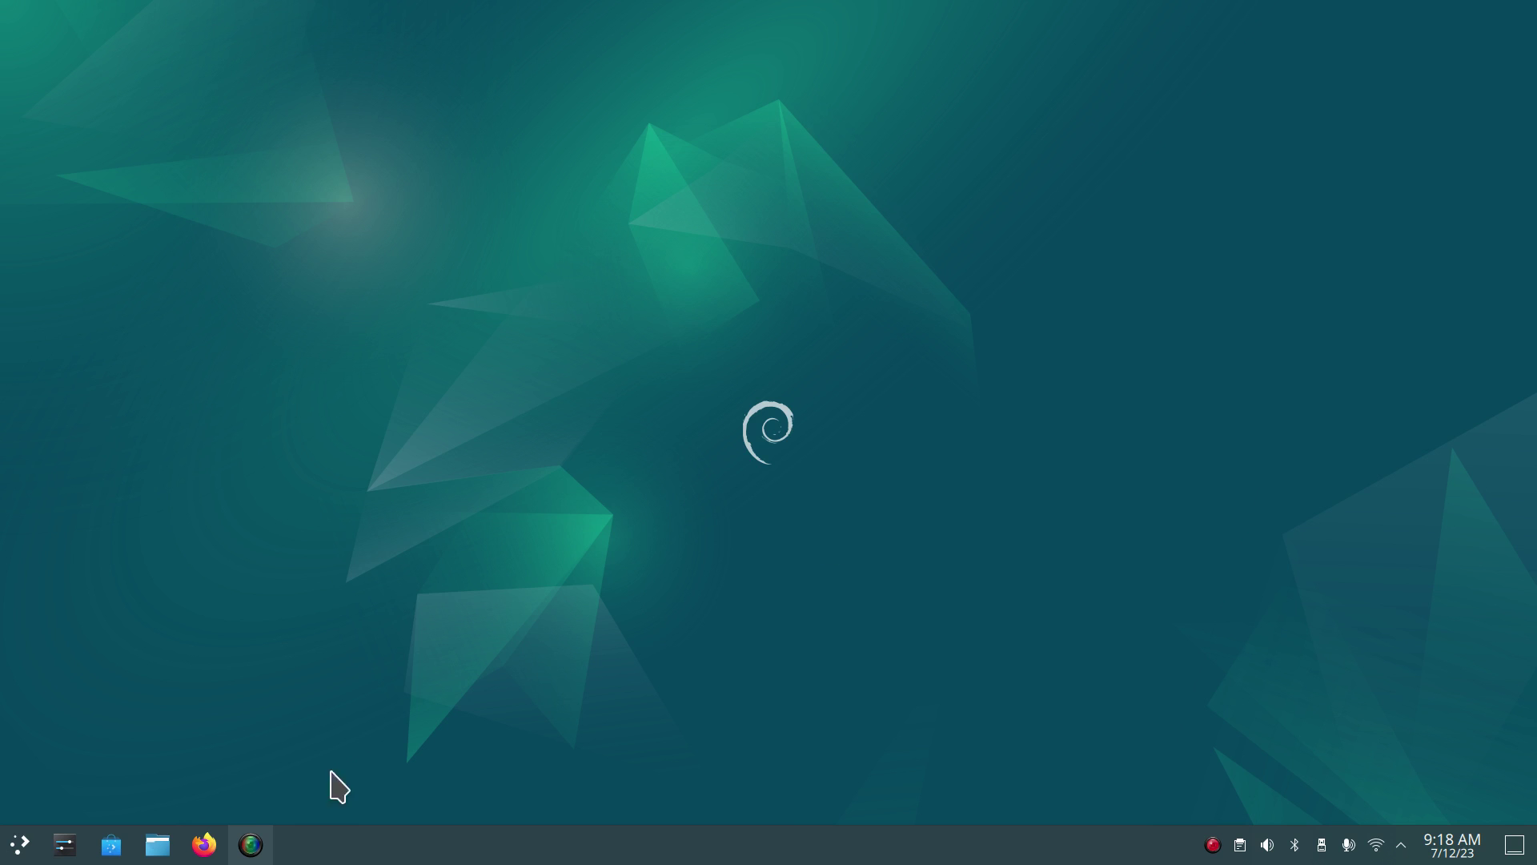
mouse_move(253, 847)
text(libe)
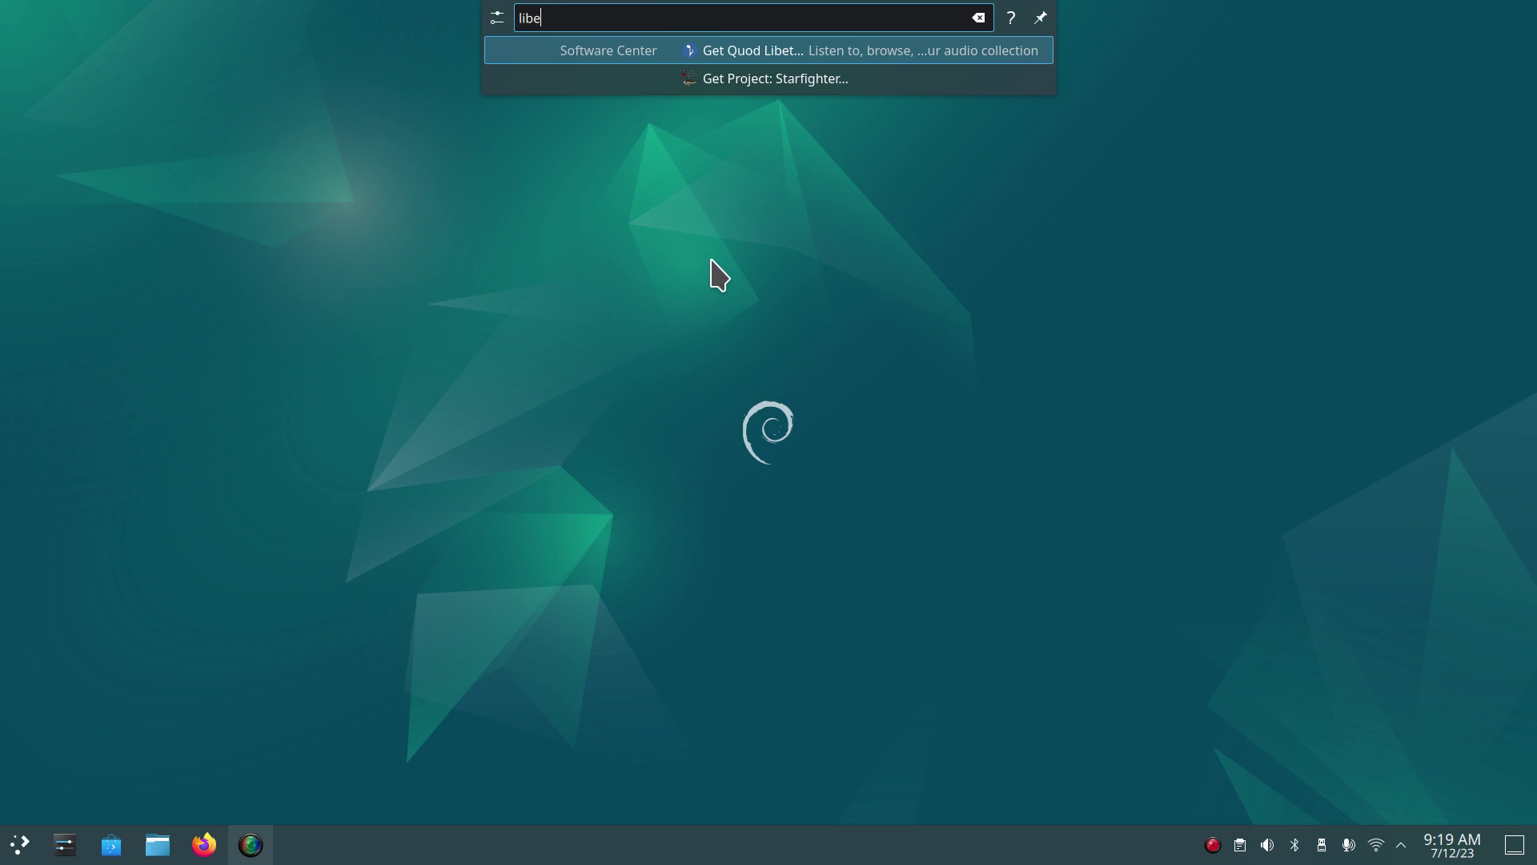
key(BackSpace)
key(BackSpace)
key(BackSpace)
key(BackSpace)
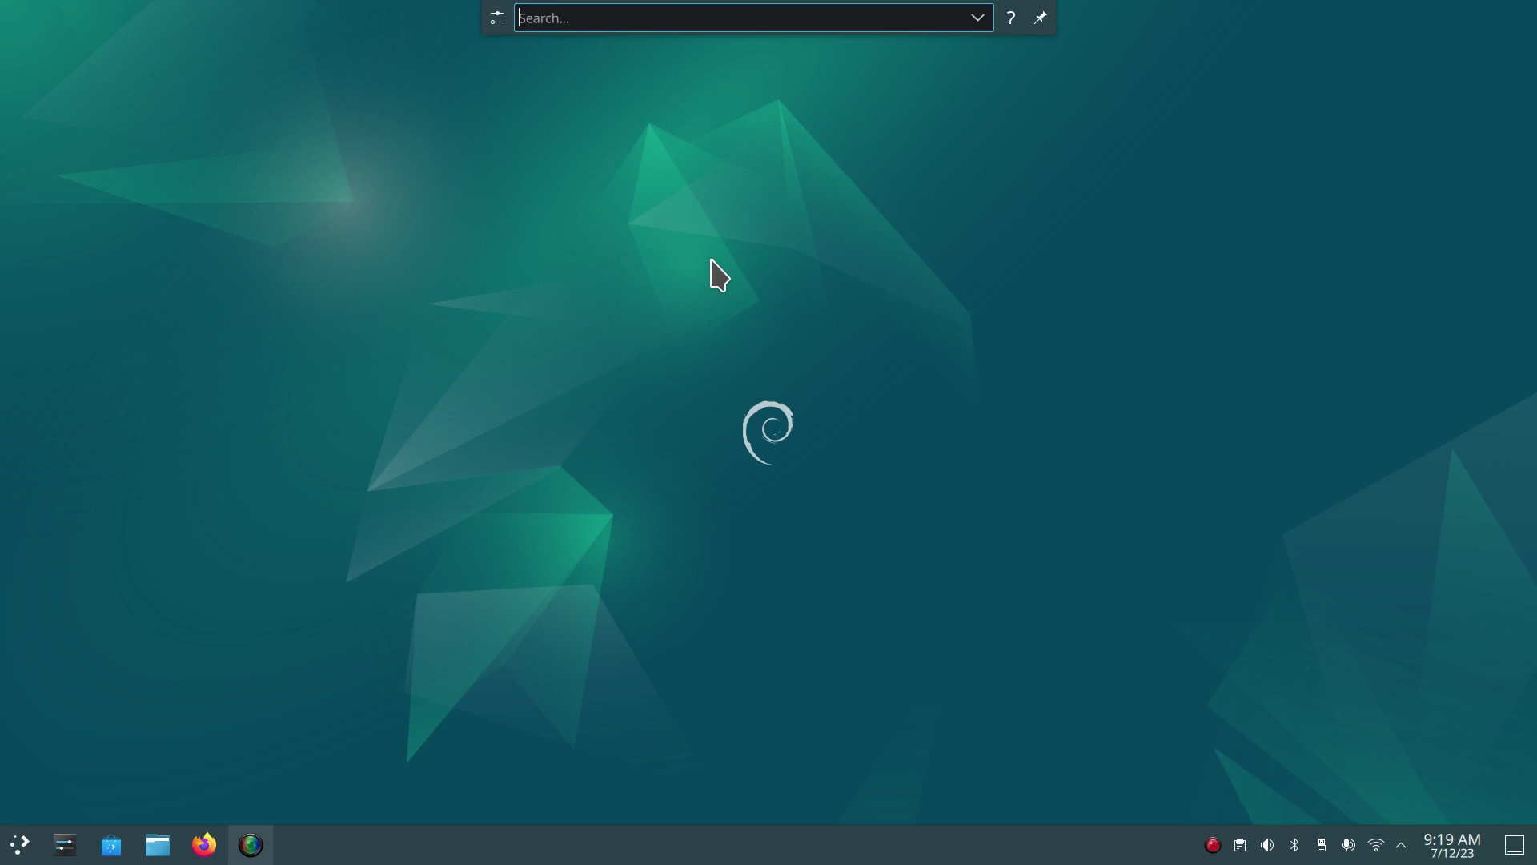
text(cal)
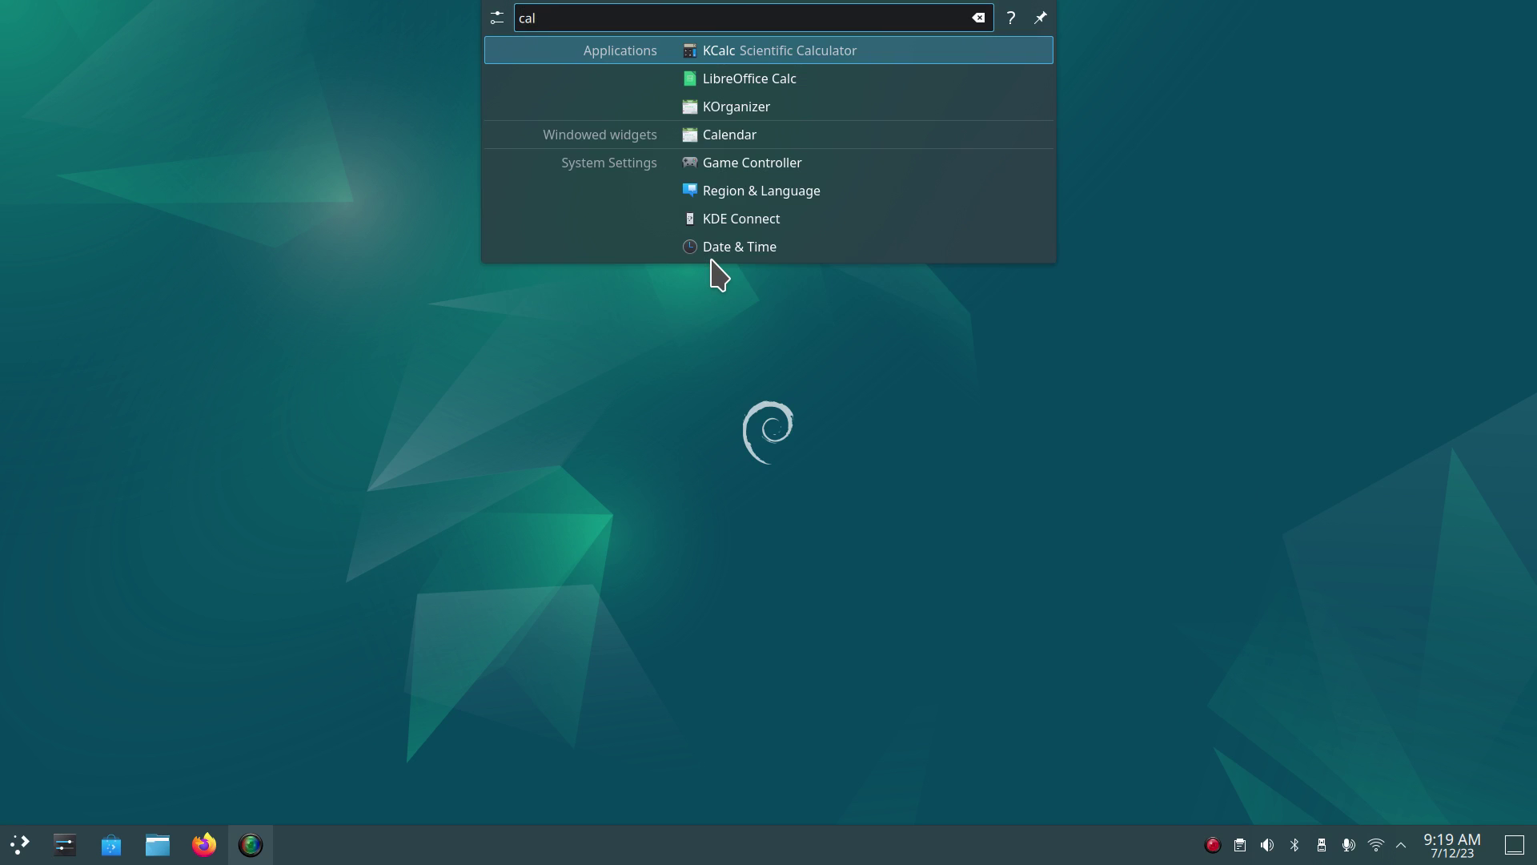
key(Escape)
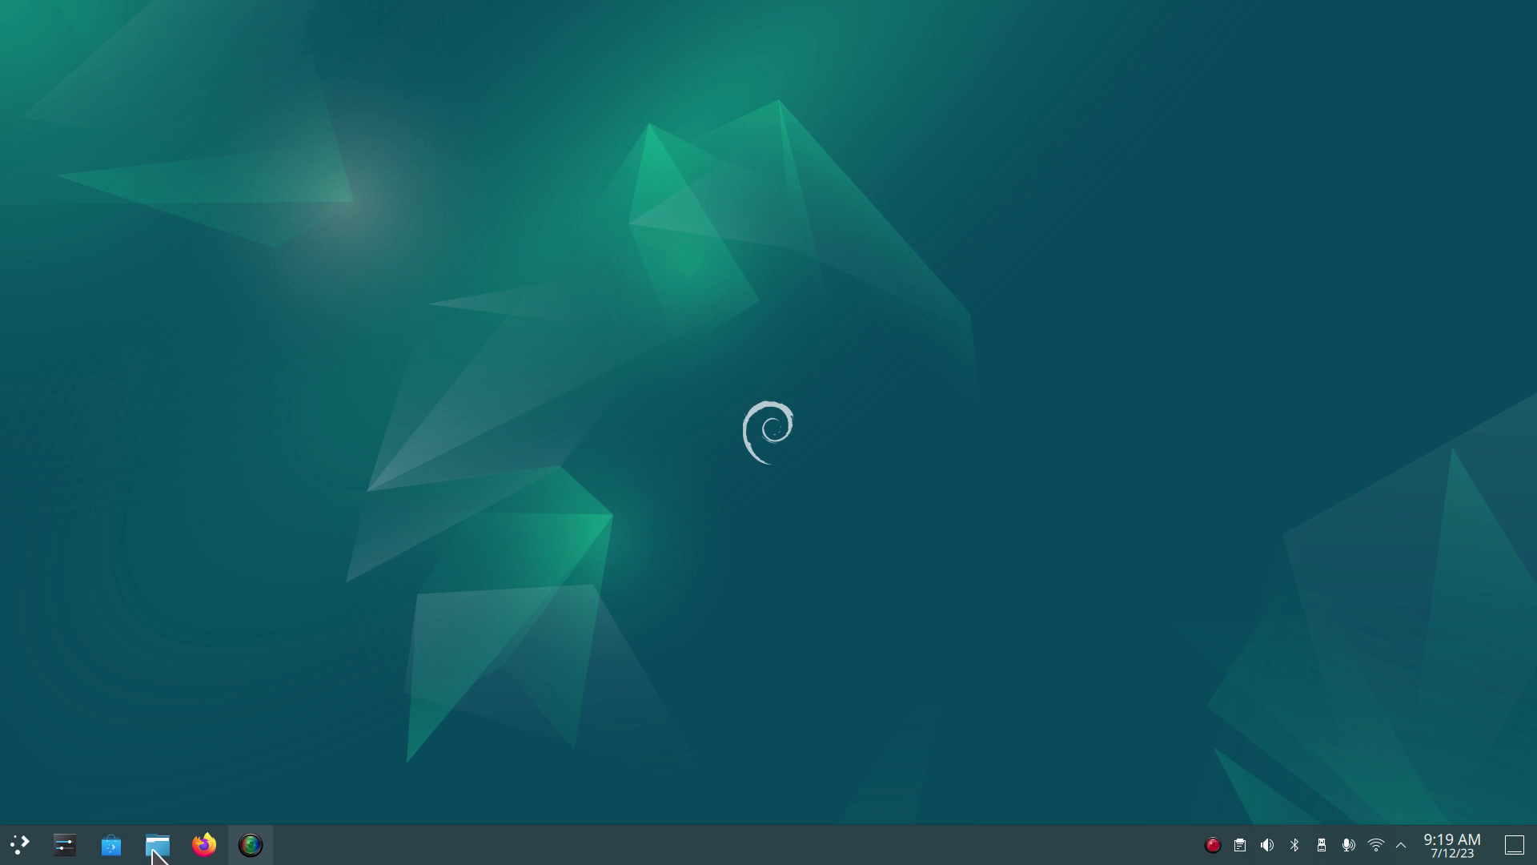
click(17, 851)
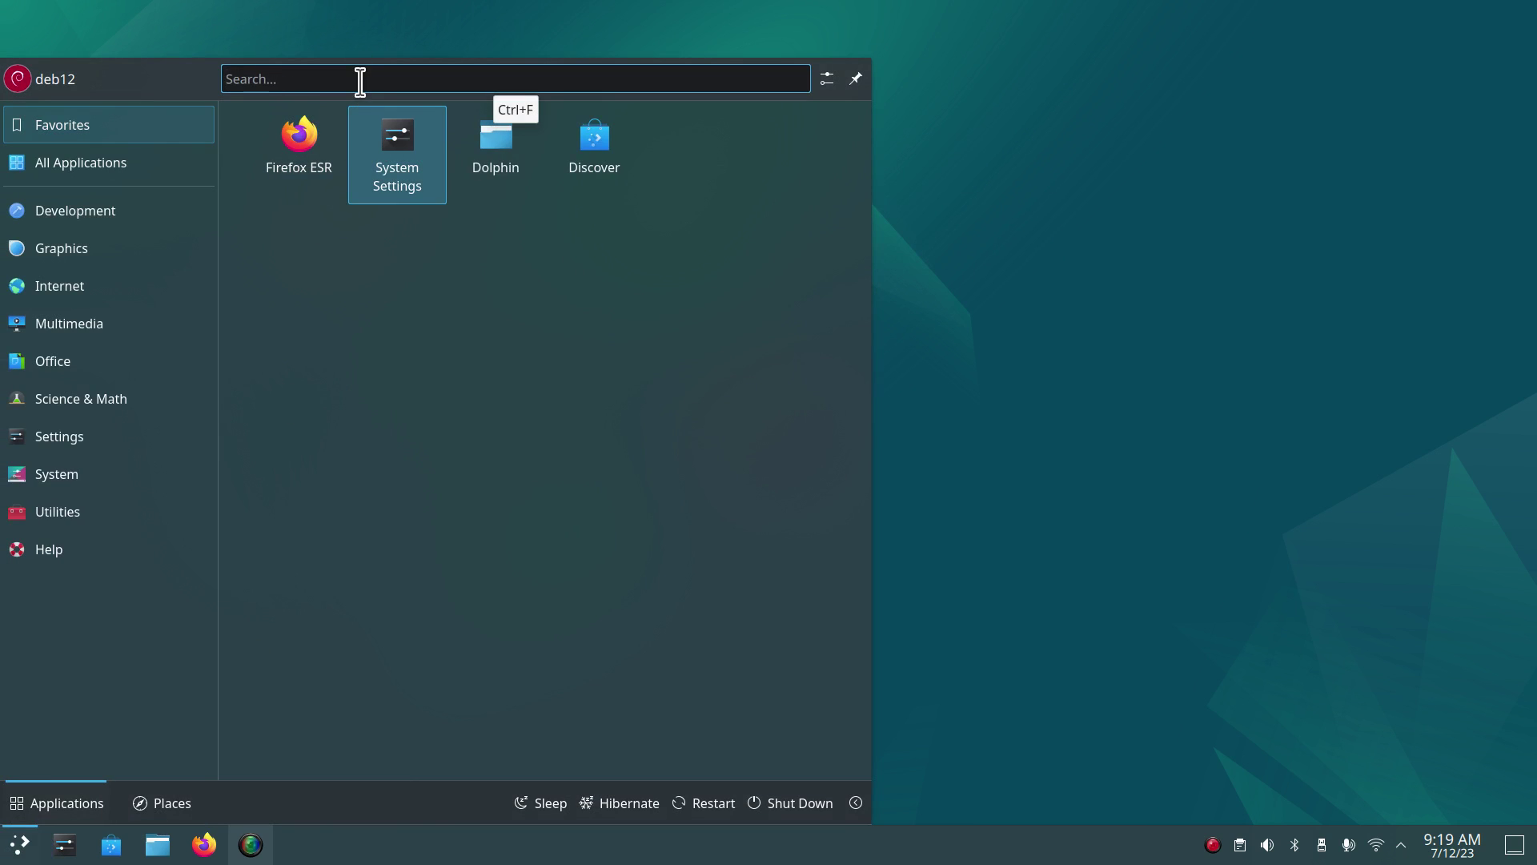
text(cal)
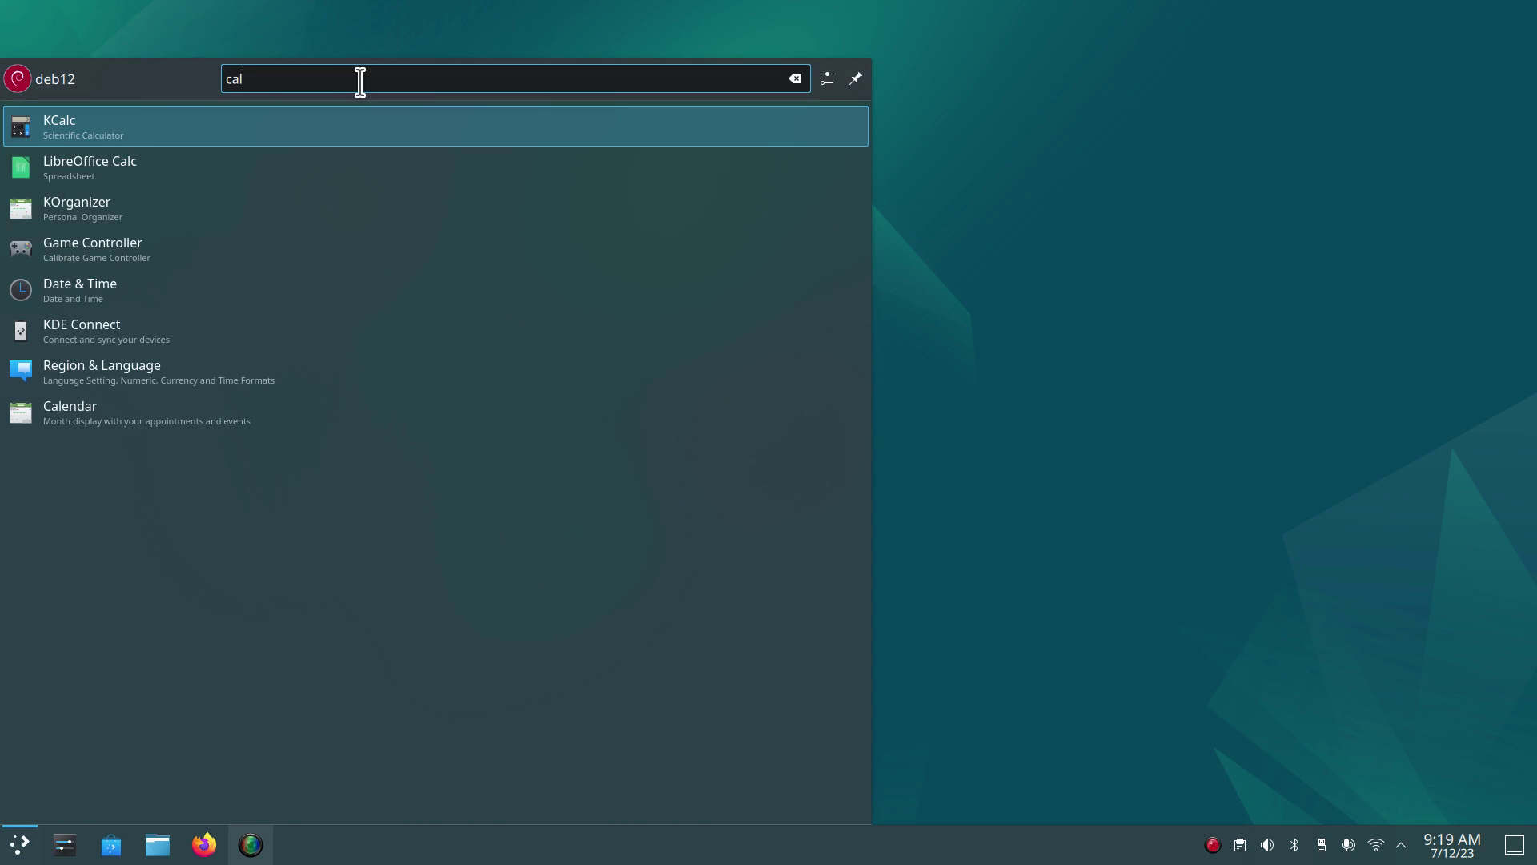
click(1376, 603)
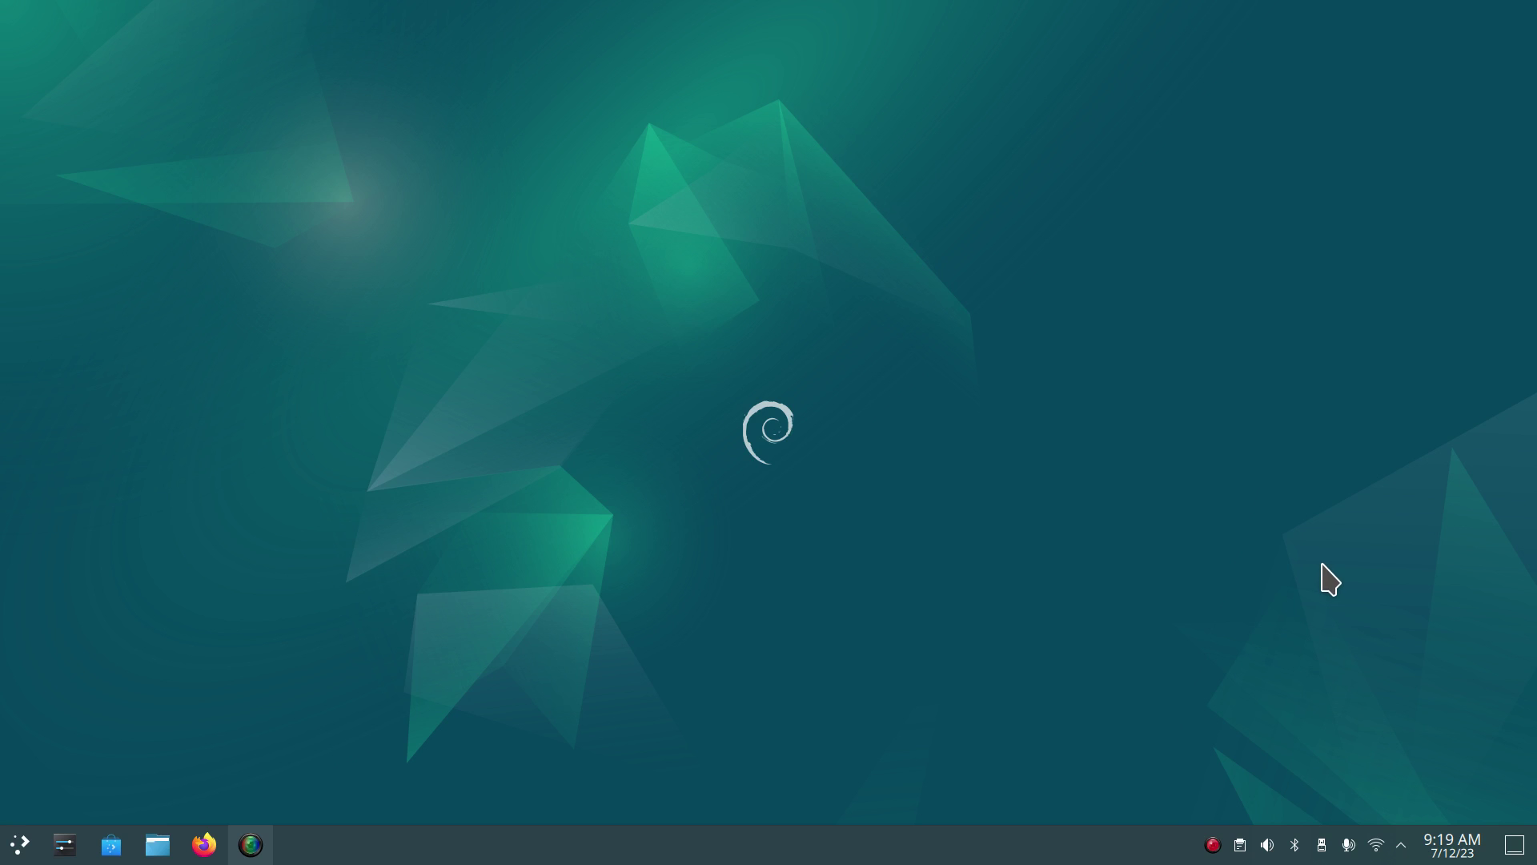
right_click(537, 122)
click(604, 133)
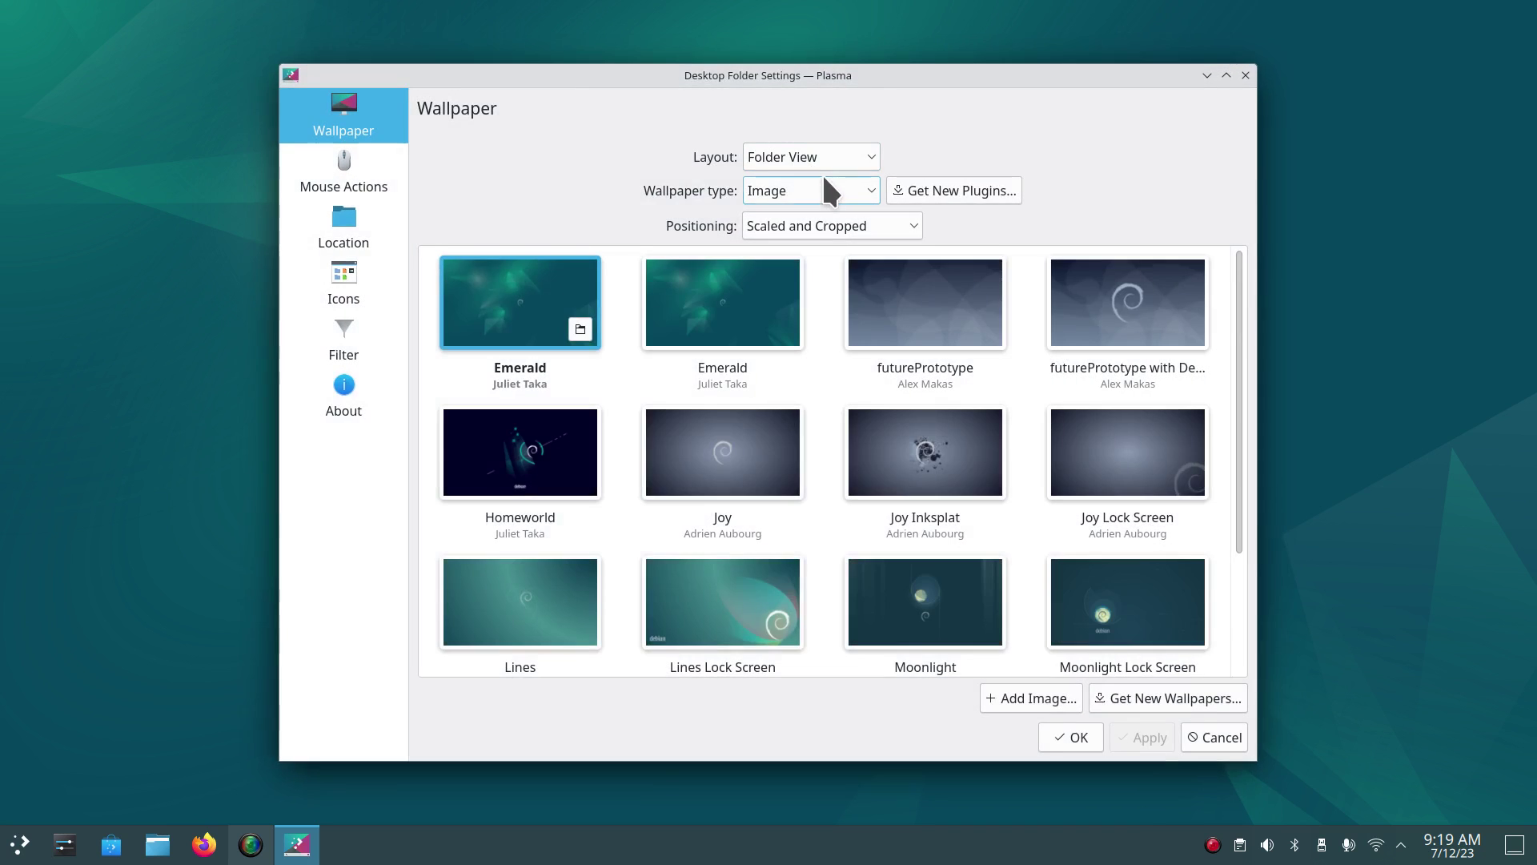
drag(1110, 76, 1104, 12)
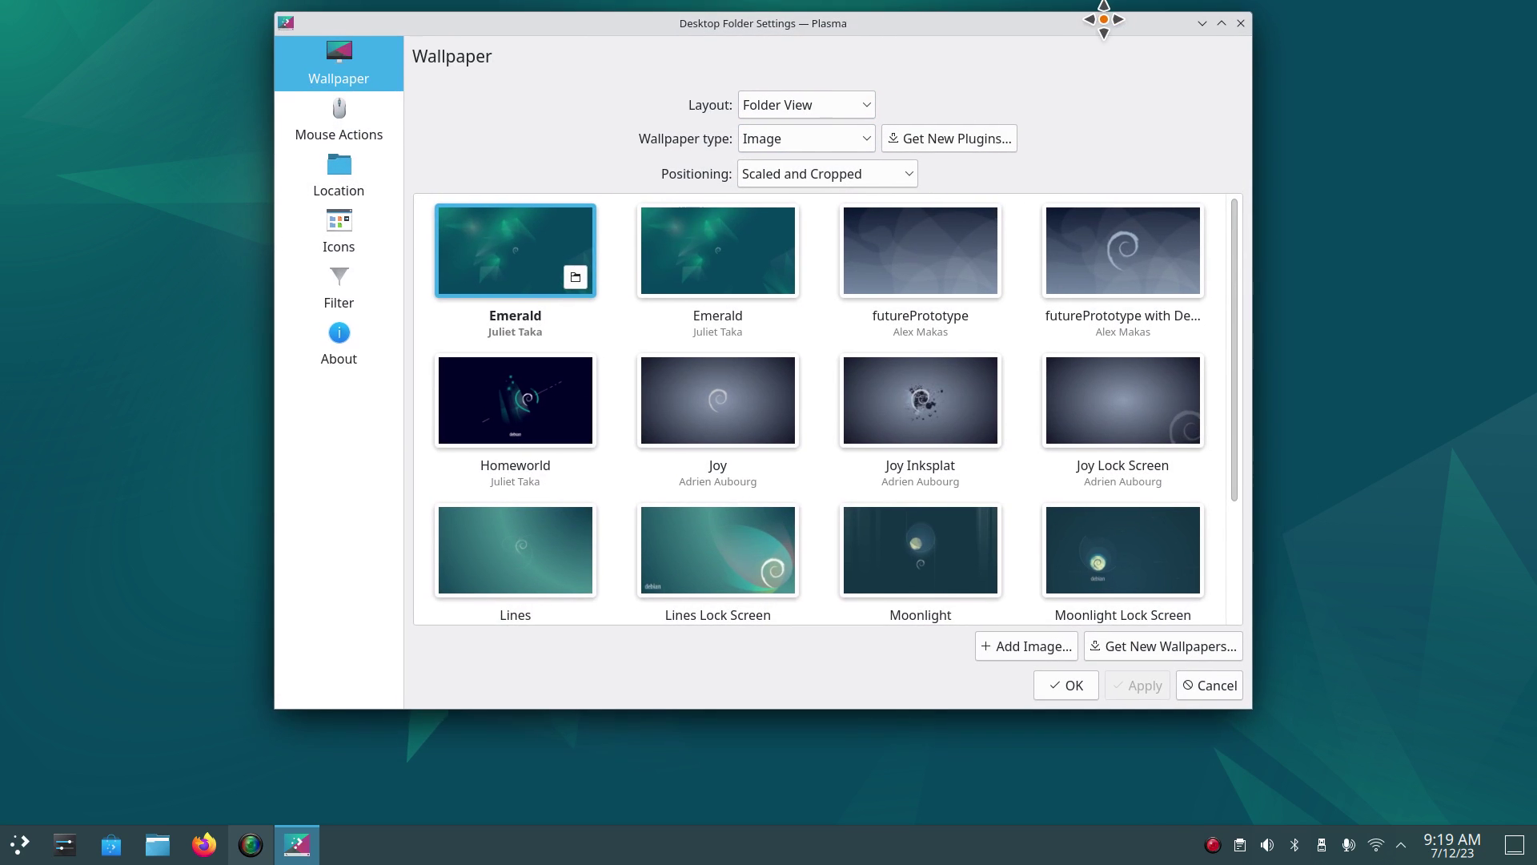
mouse_move(1234, 254)
mouse_down()
mouse_move(1242, 409)
mouse_move(1241, 233)
mouse_up()
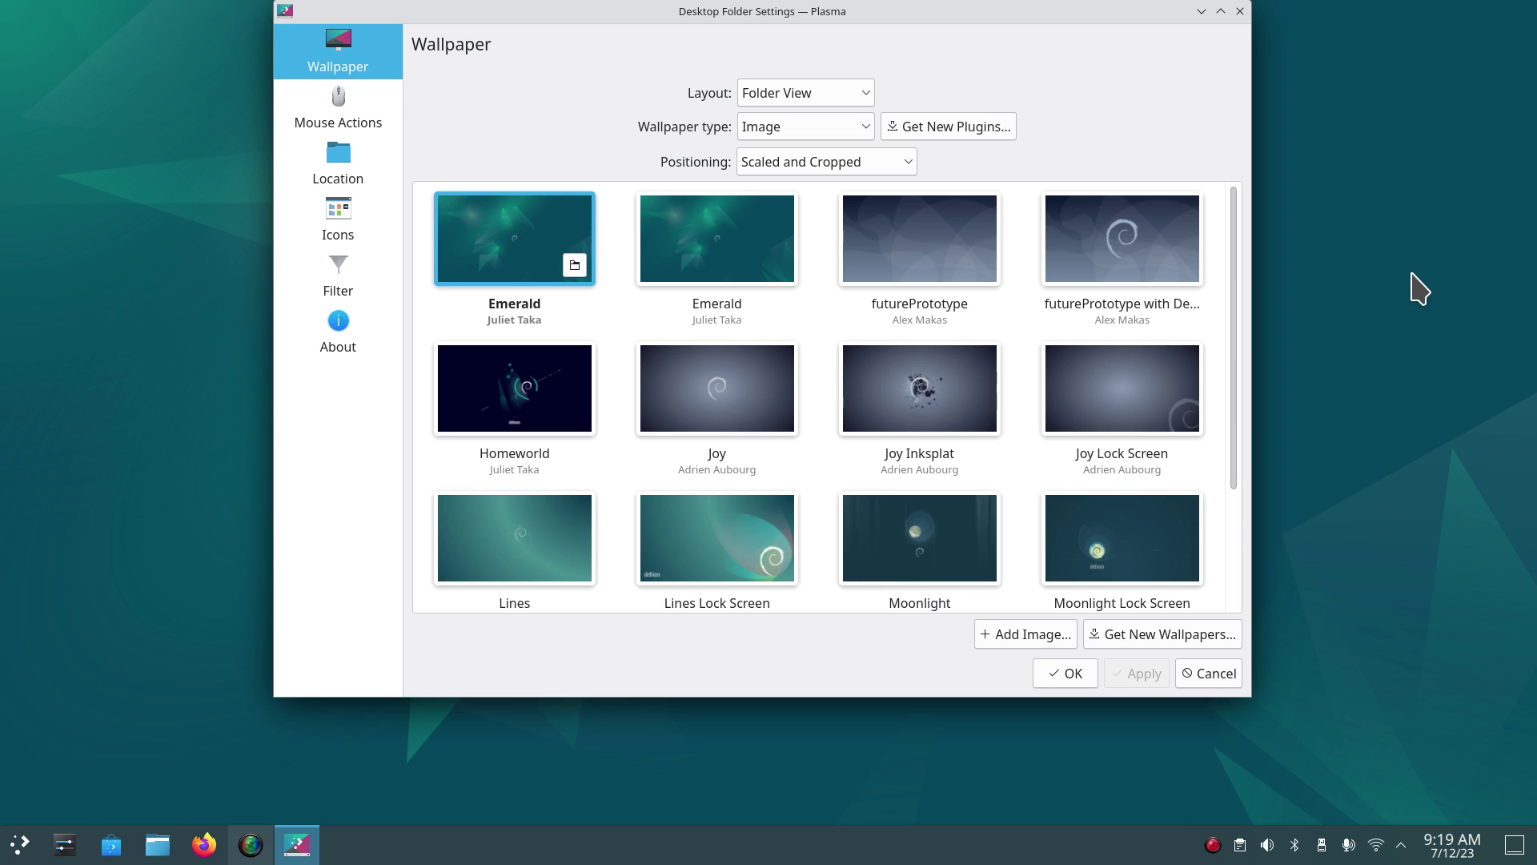
click(341, 91)
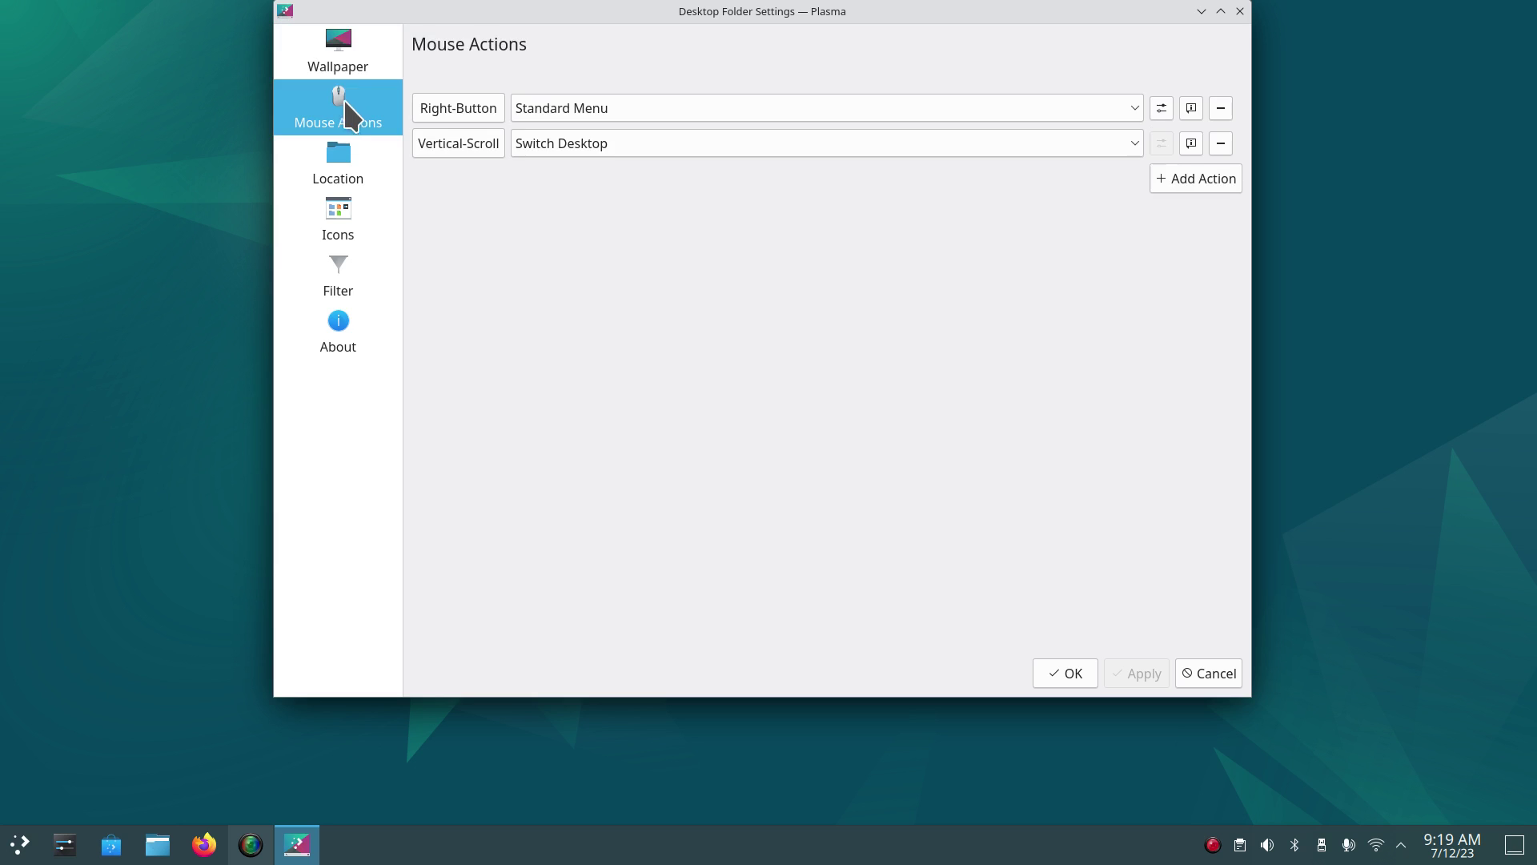
click(345, 164)
click(346, 230)
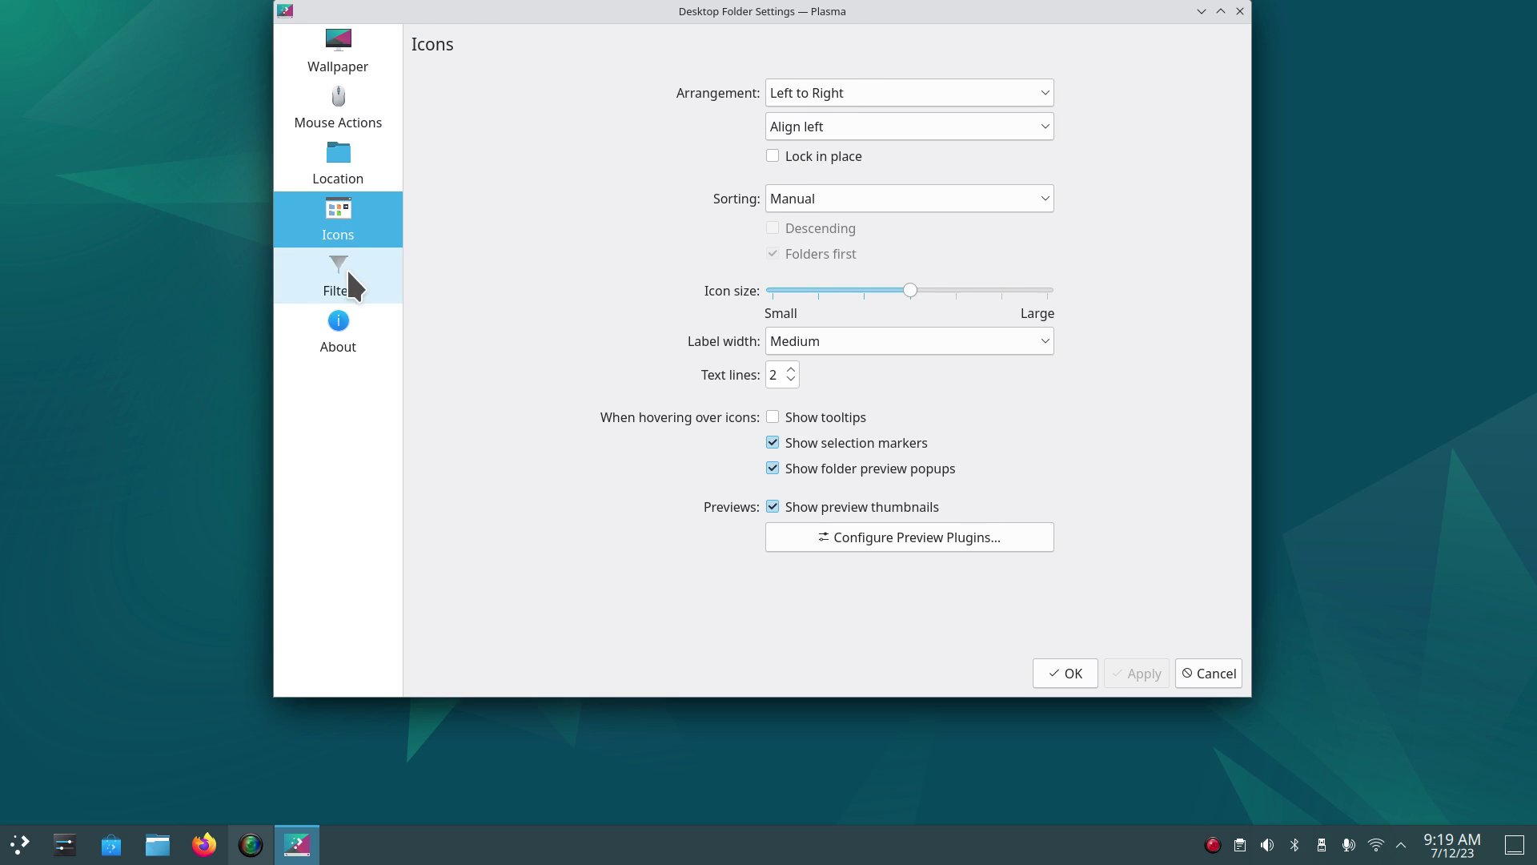
click(347, 273)
click(340, 319)
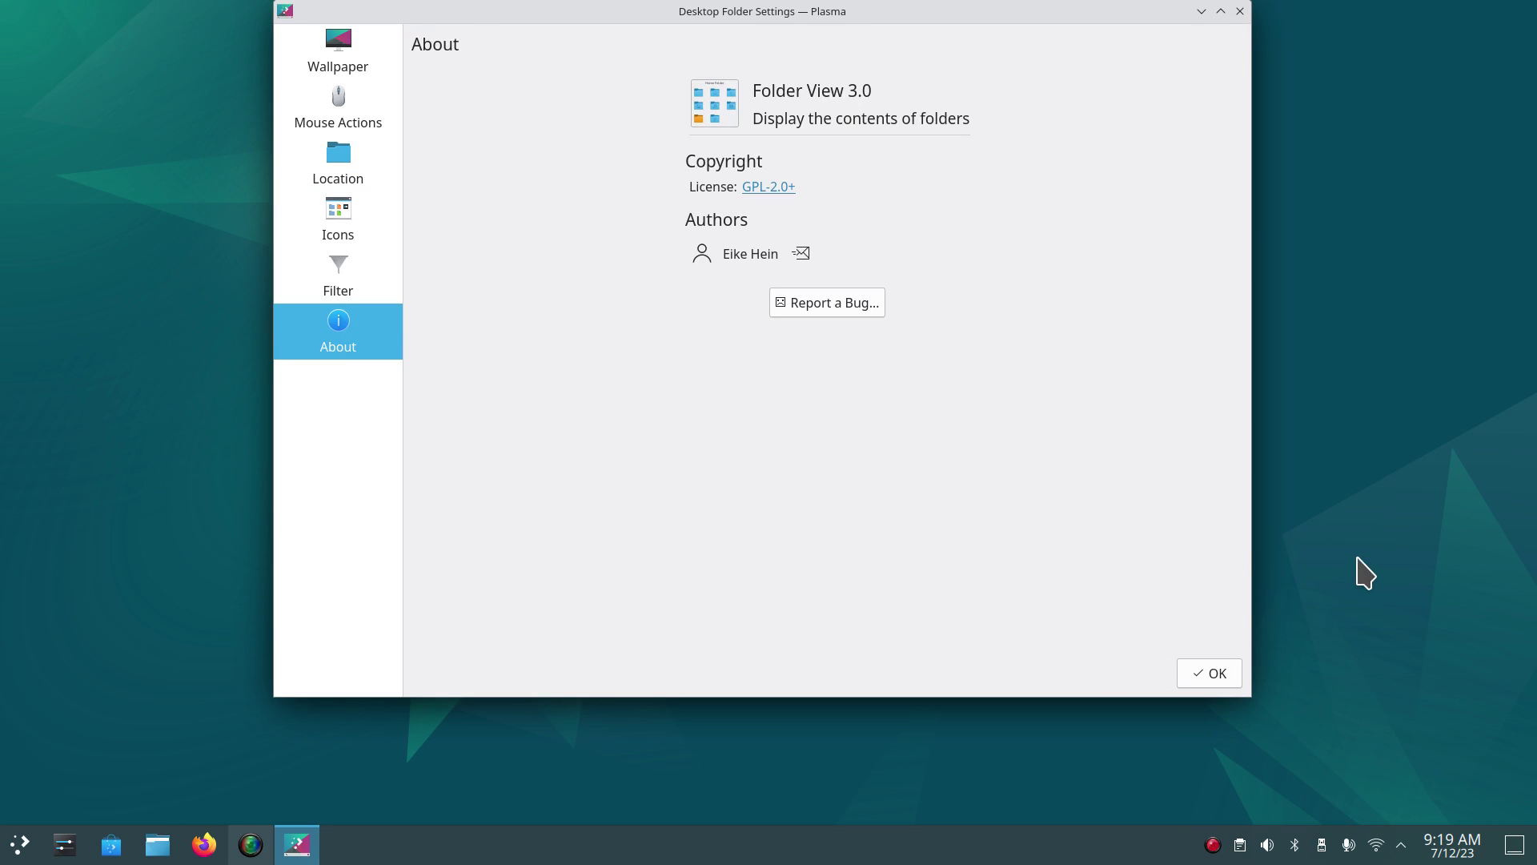
click(1207, 677)
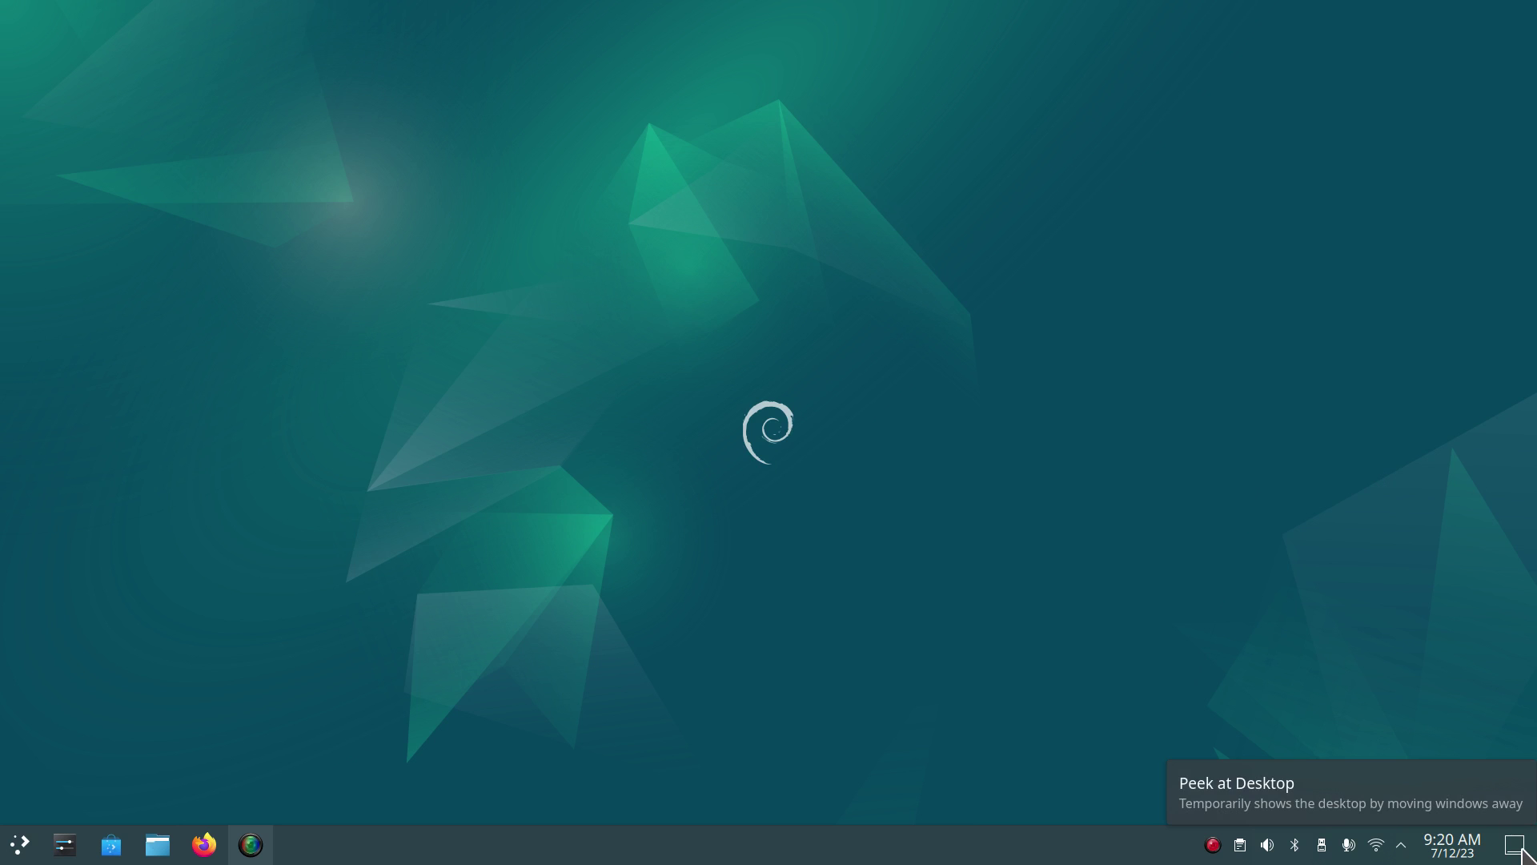
click(1453, 851)
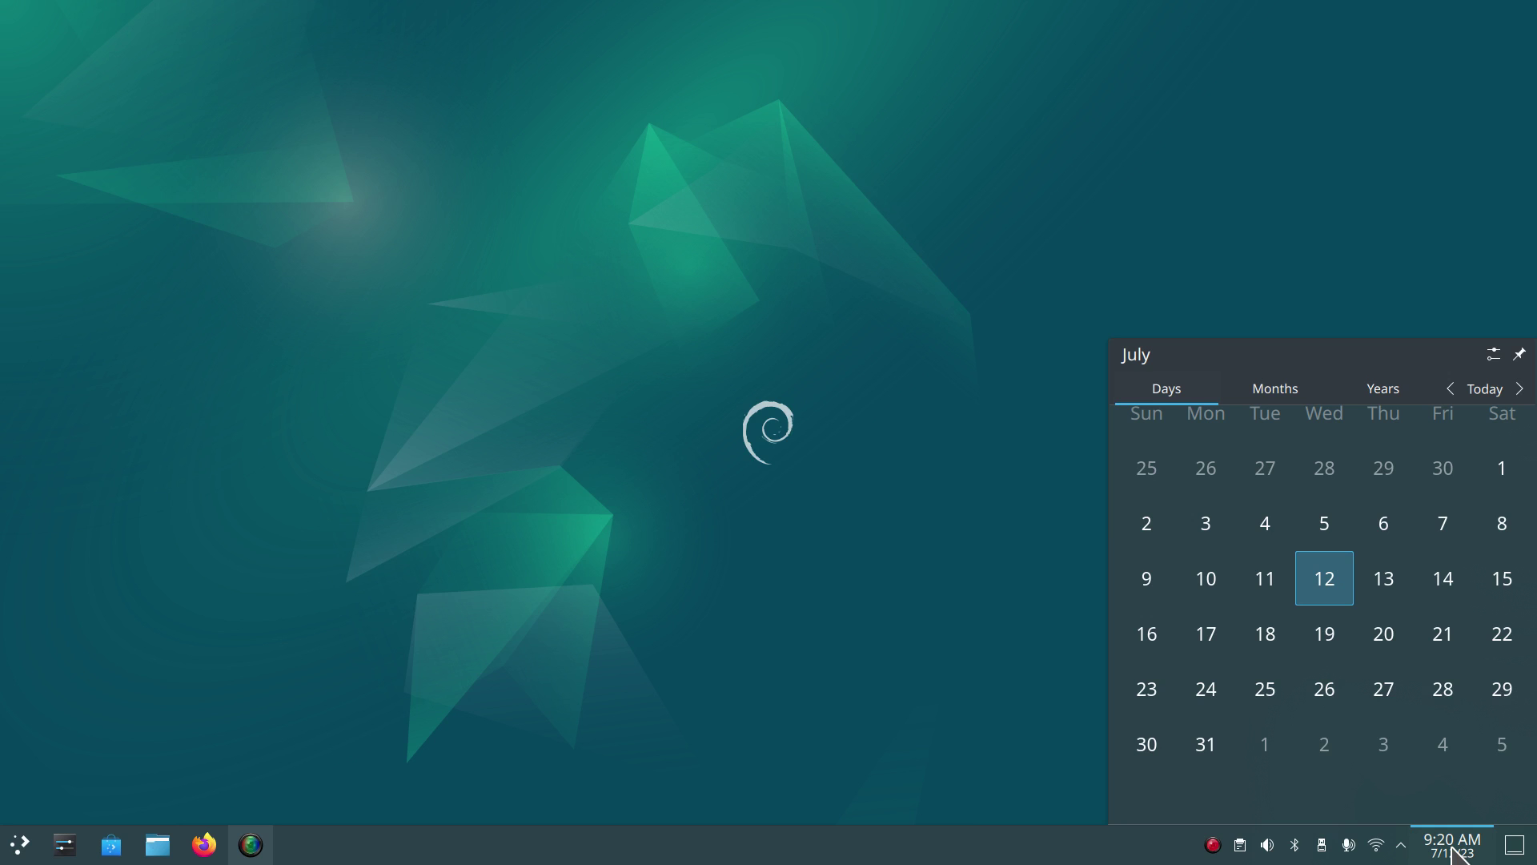
click(931, 744)
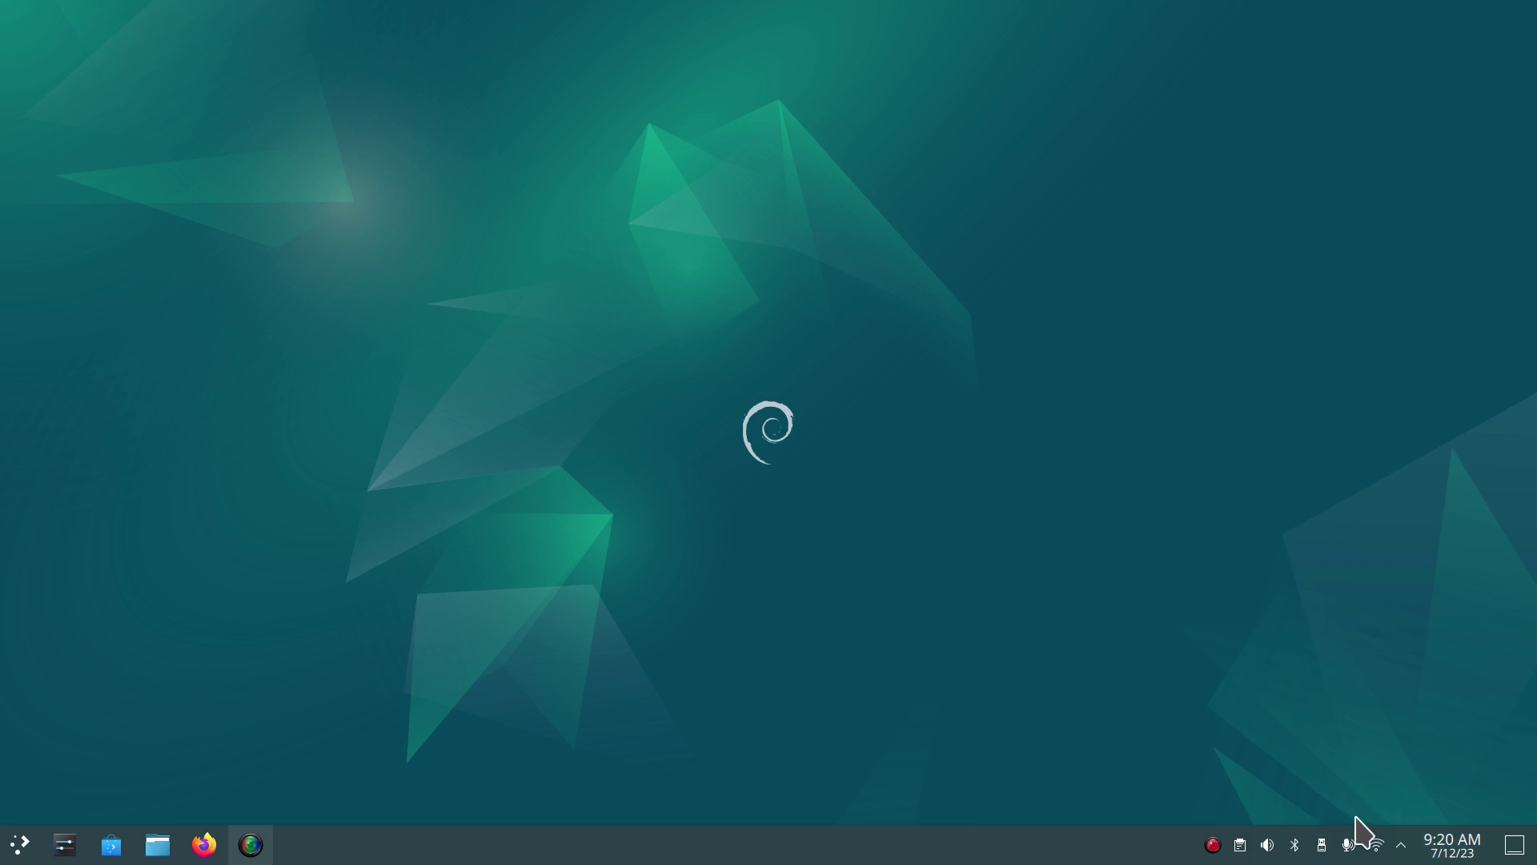
click(1403, 848)
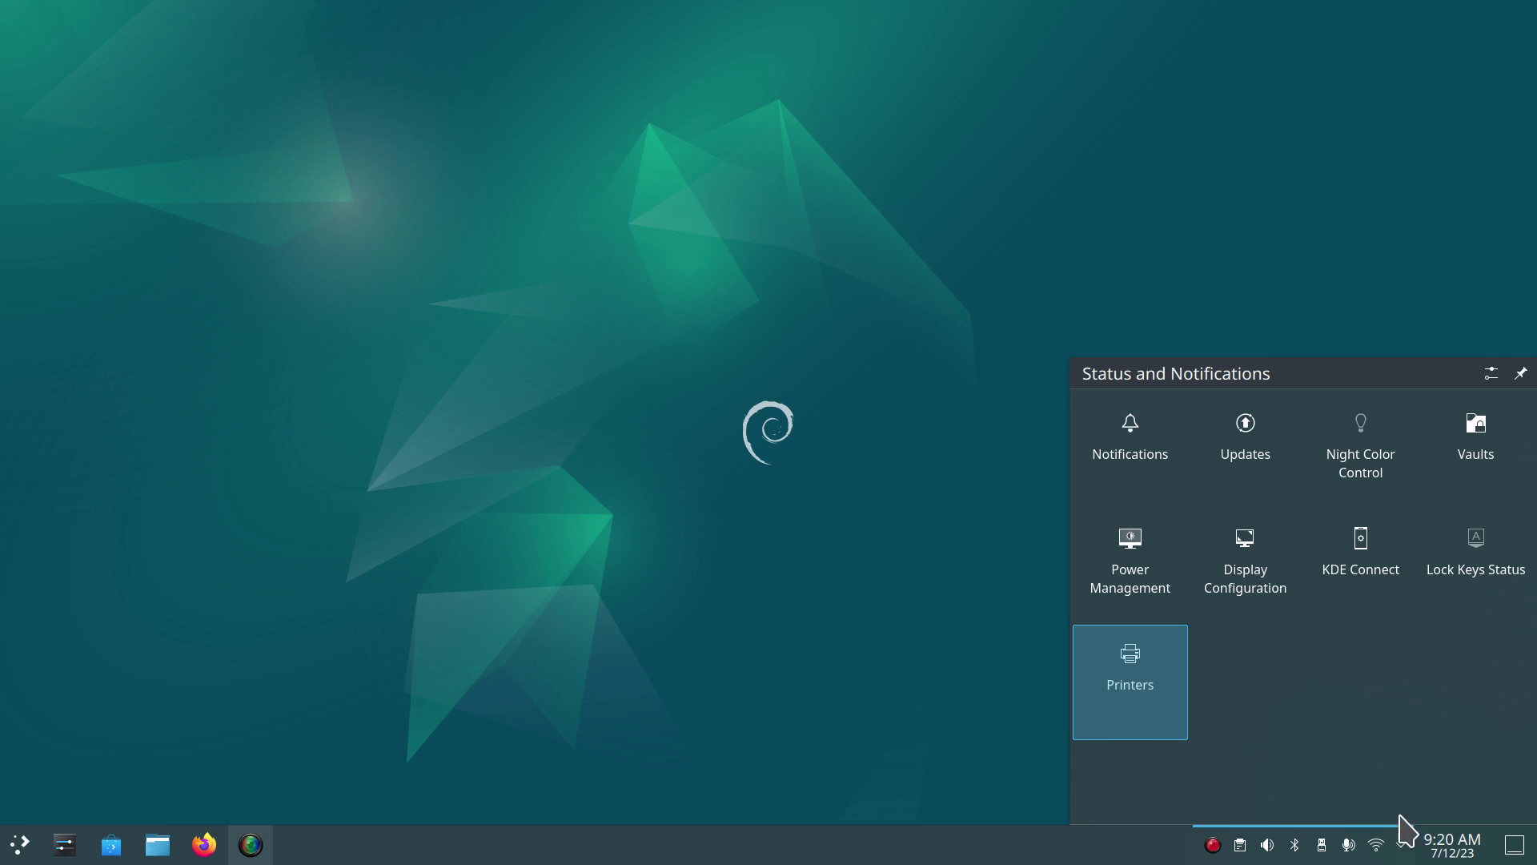
click(913, 736)
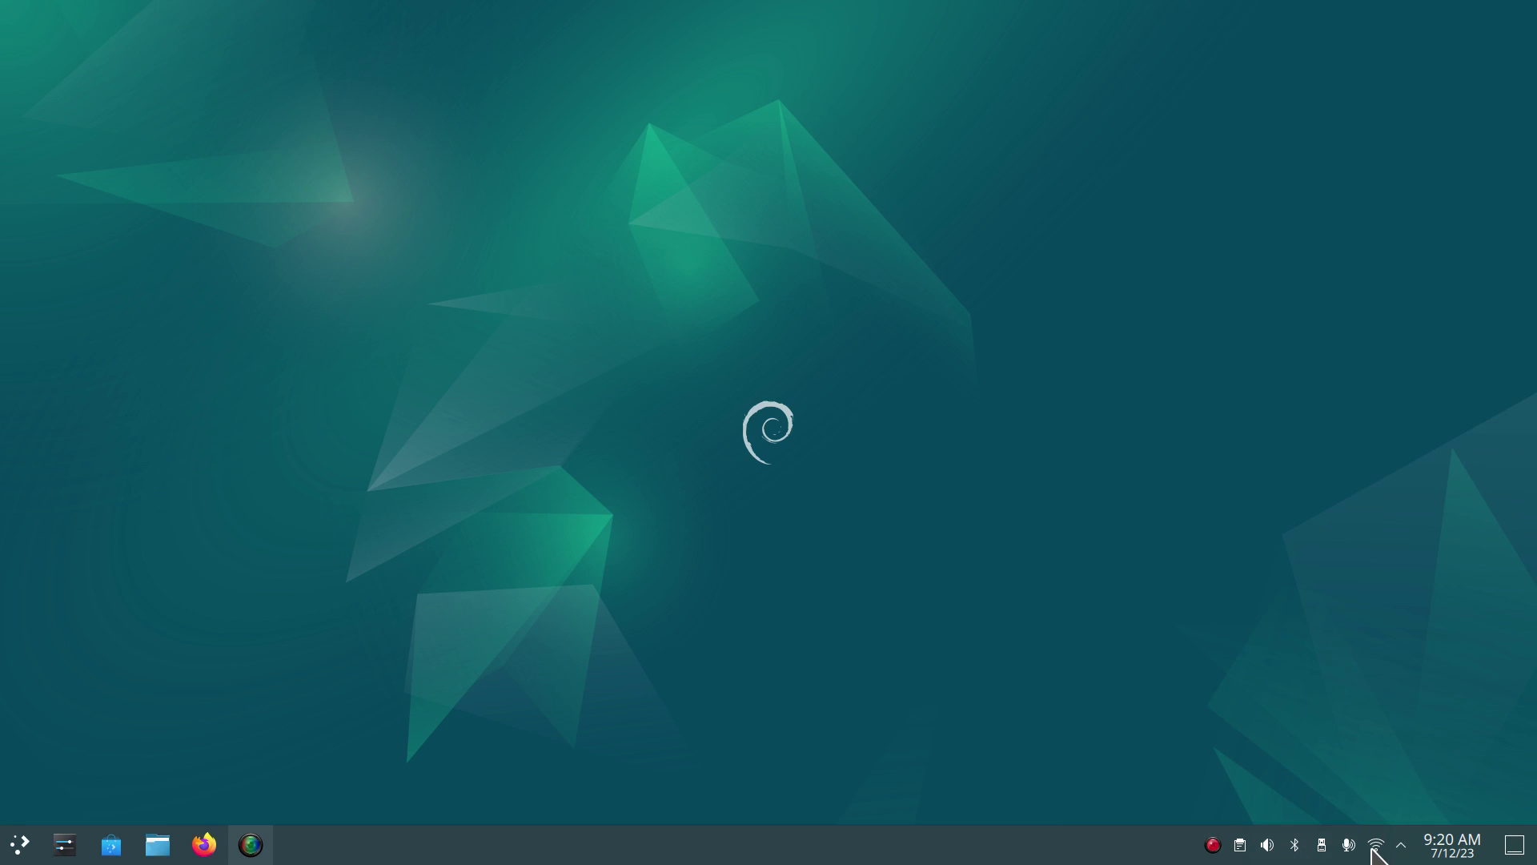
mouse_move(1371, 849)
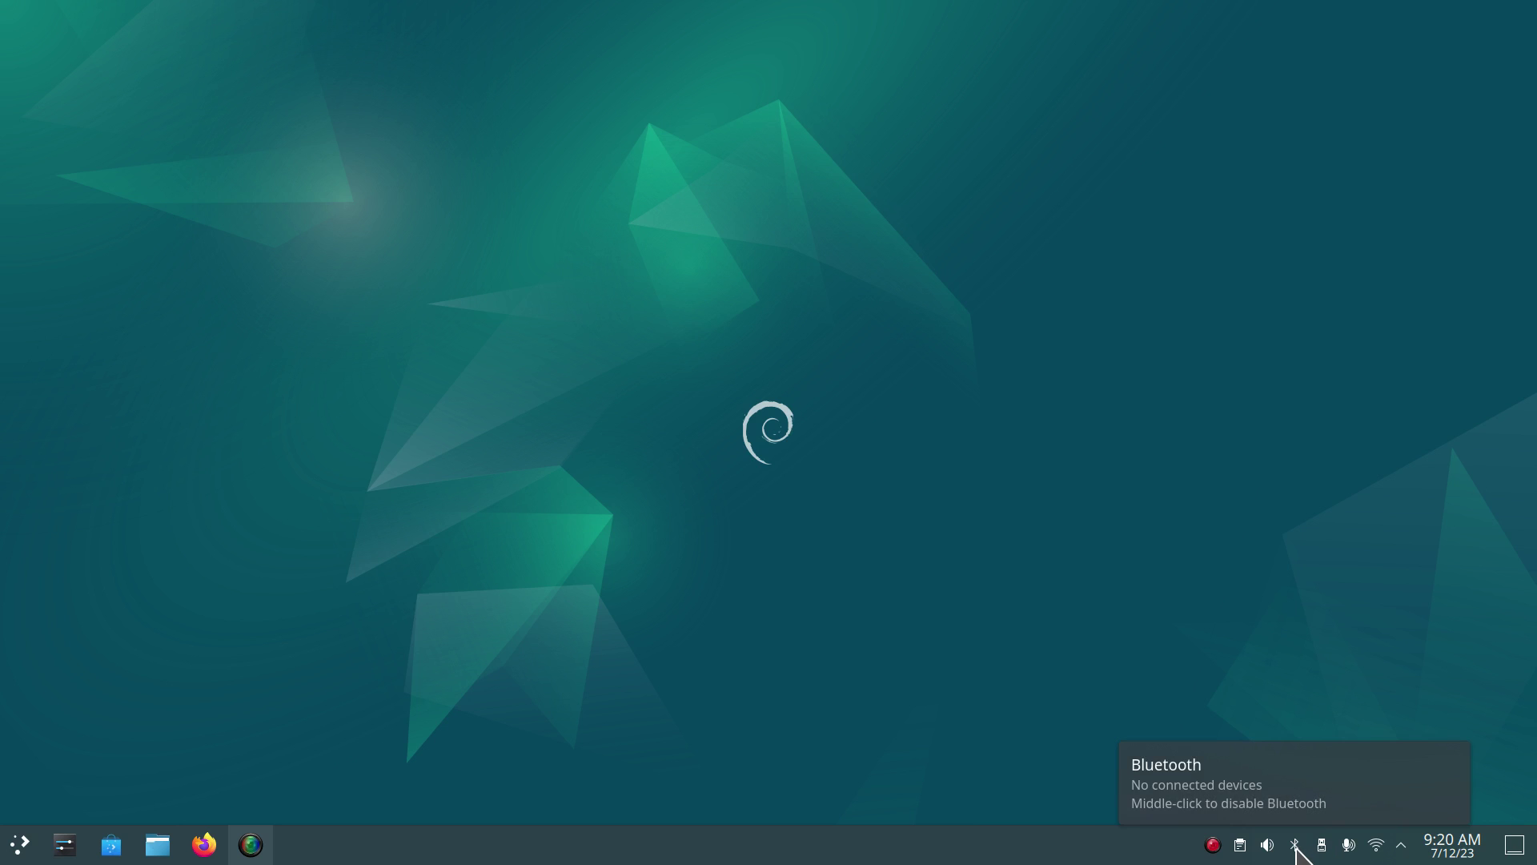
mouse_move(1273, 847)
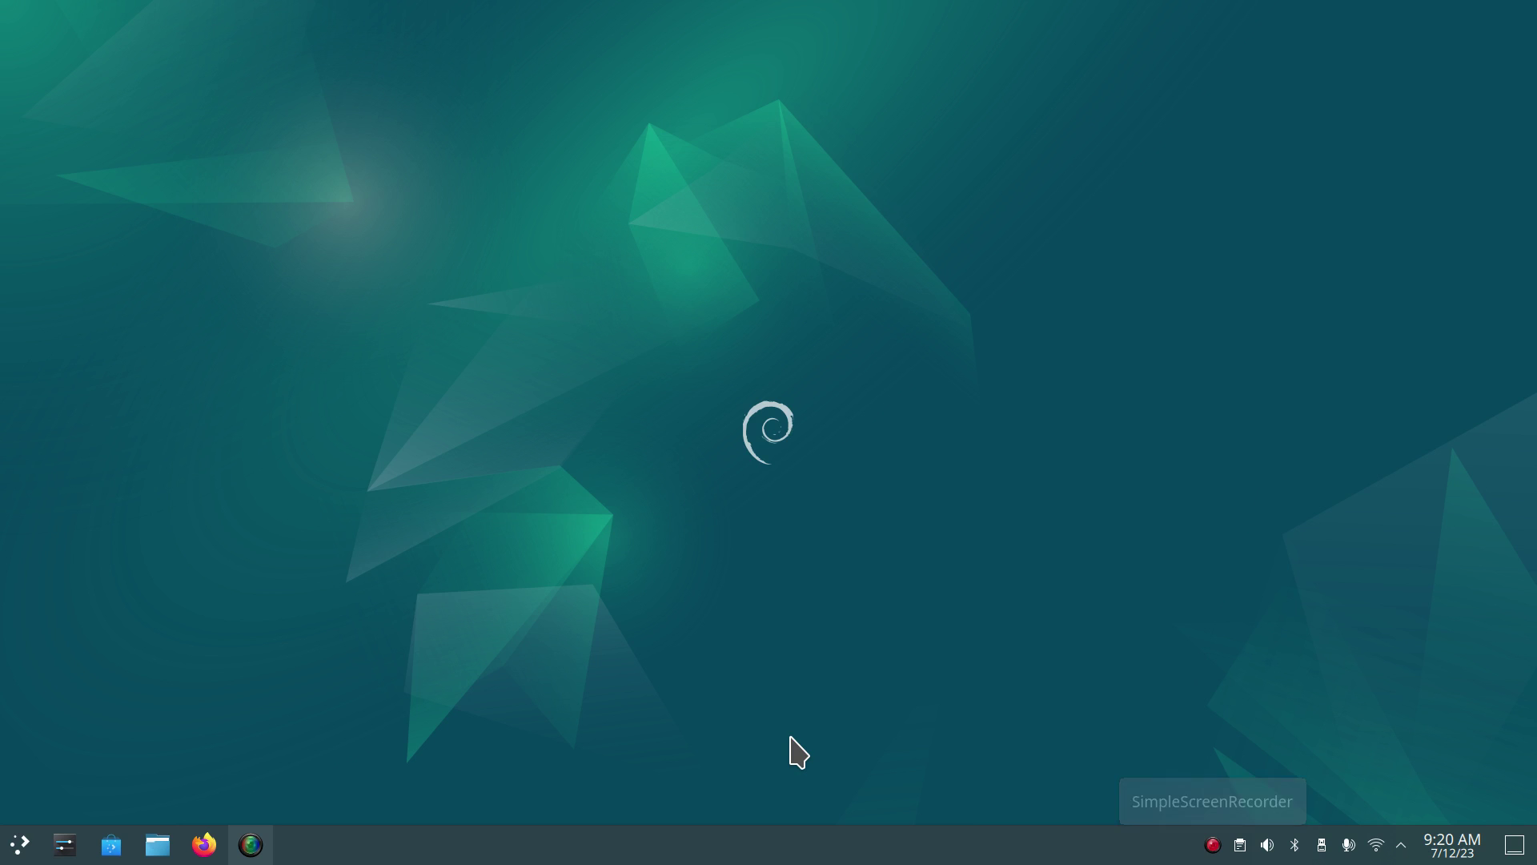
click(205, 845)
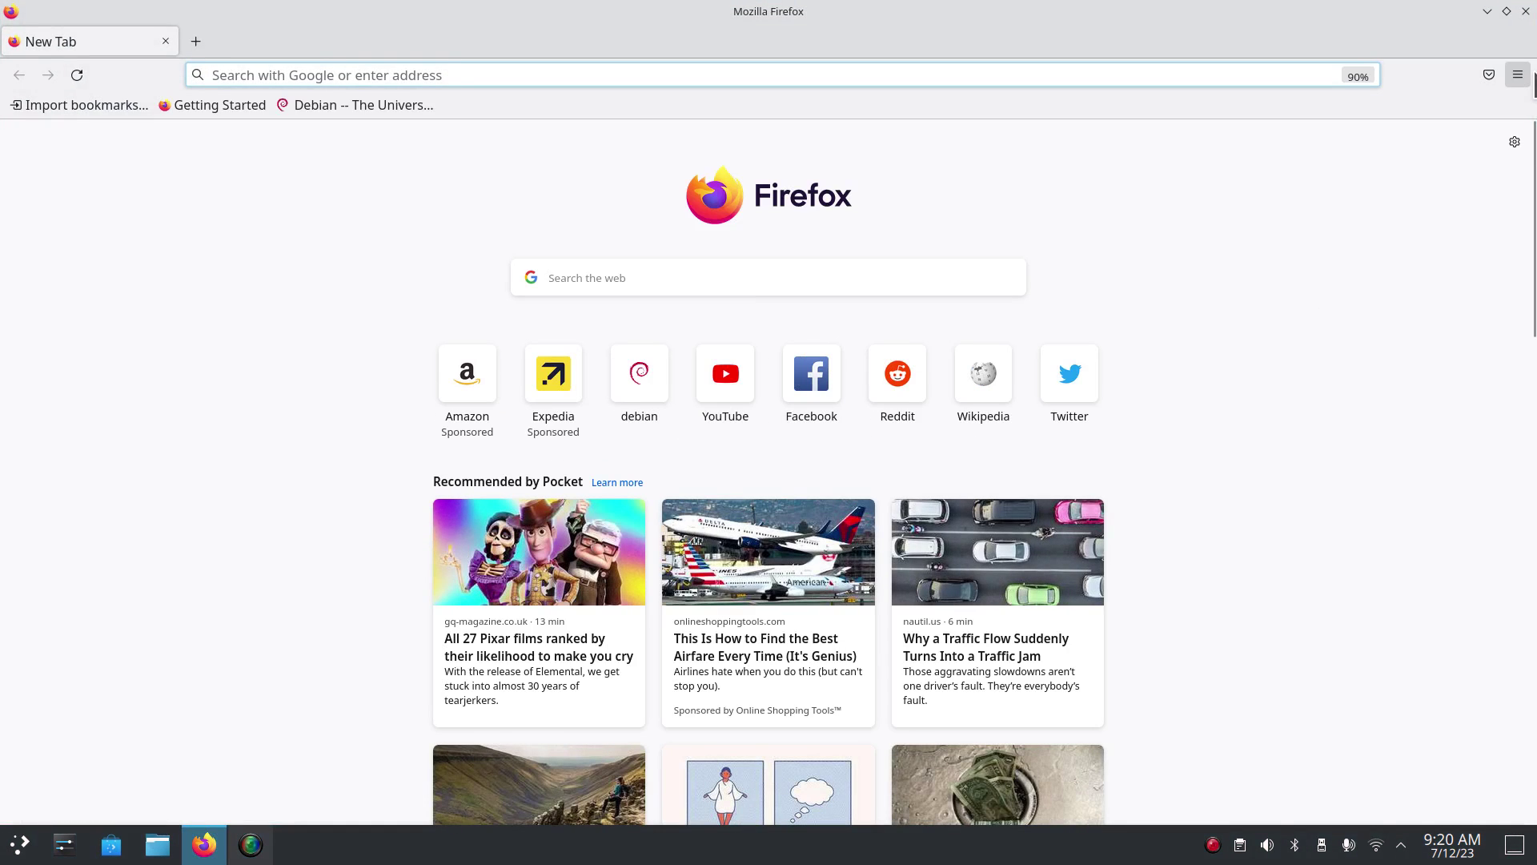
Check the Firefox version in the About Mozilla Firefox dialog, then close it.
click(1518, 74)
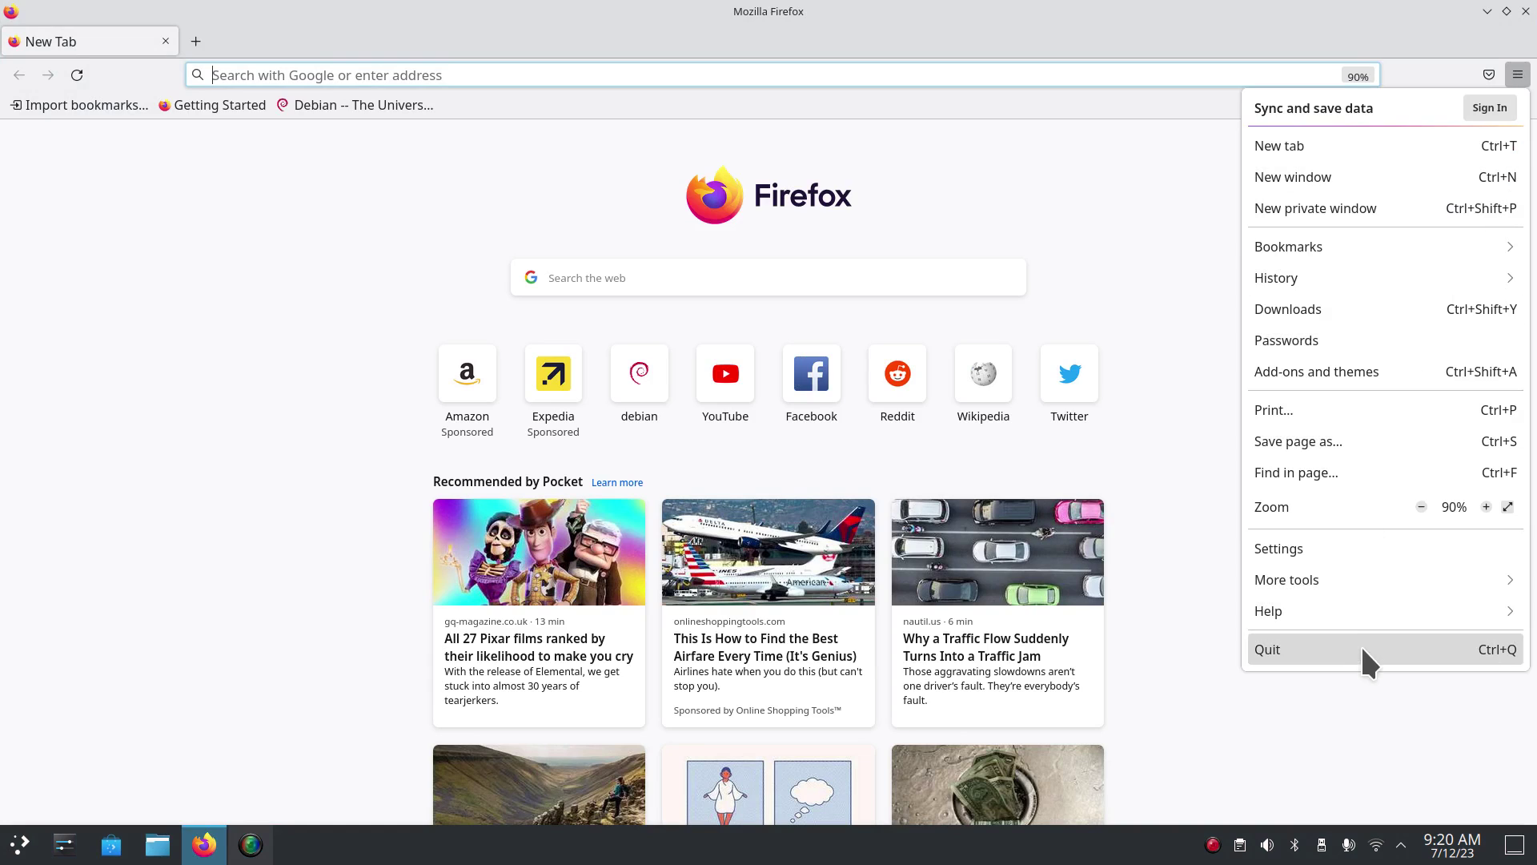
click(1353, 612)
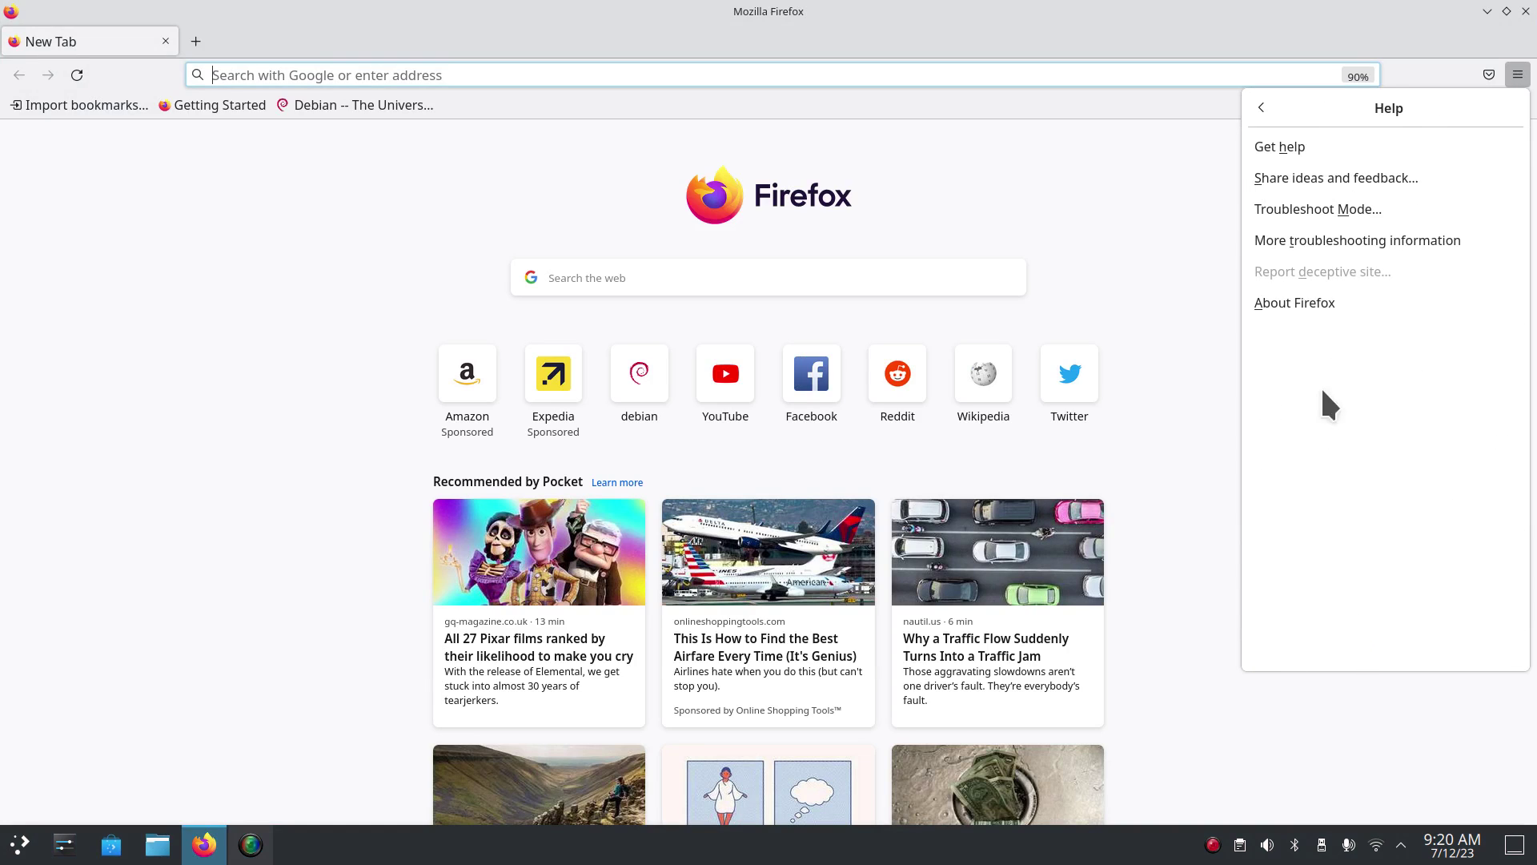
click(1334, 303)
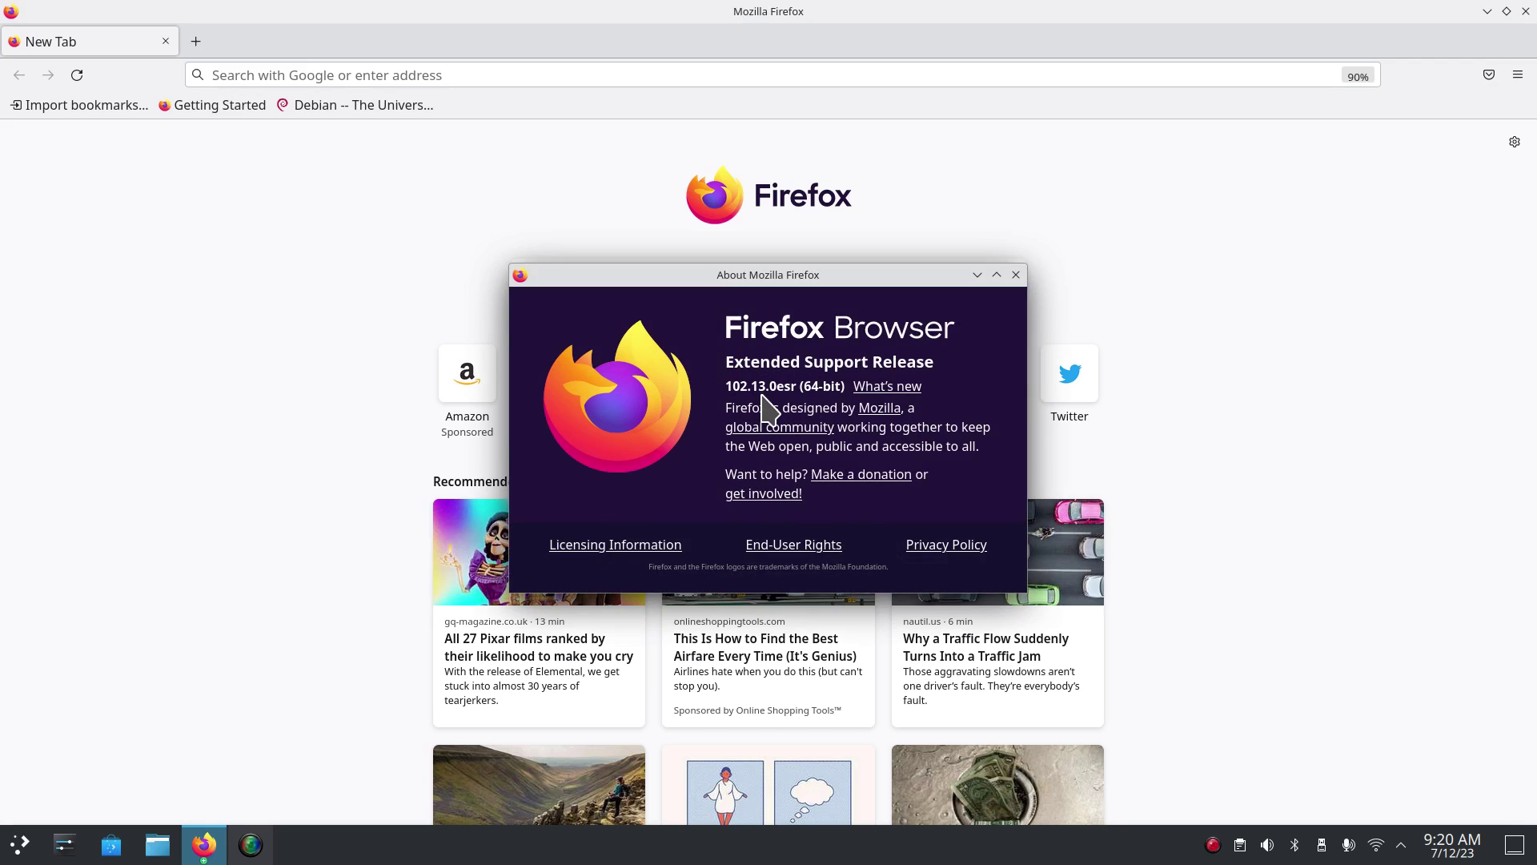
click(1016, 274)
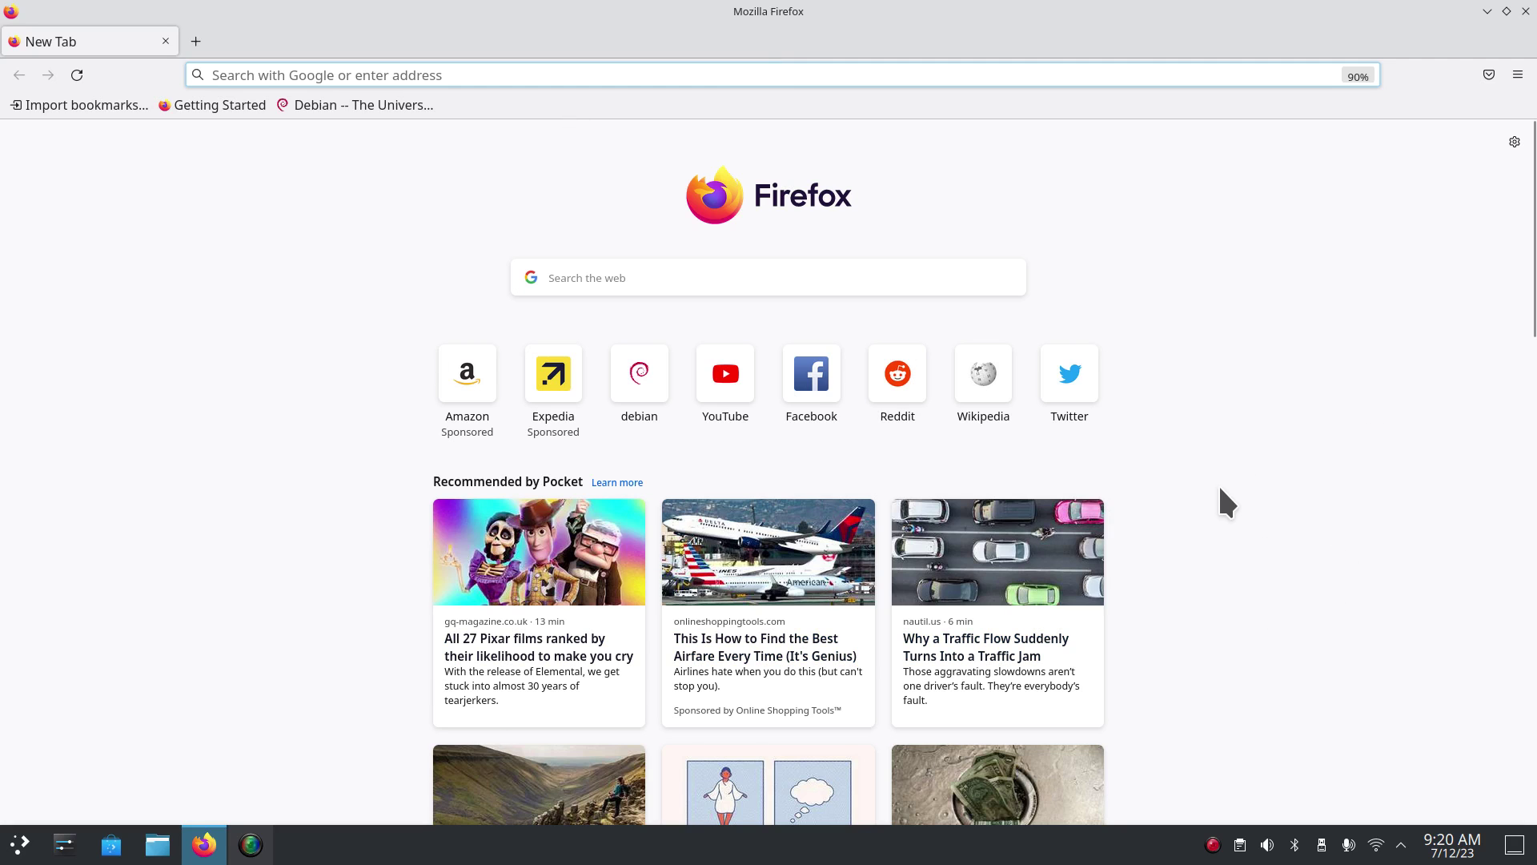
Zoom the new tab page out and back in, scrolling through the page.
key(ctrl+minus)
key(ctrl+minus)
key(ctrl+minus)
key(ctrl+minus)
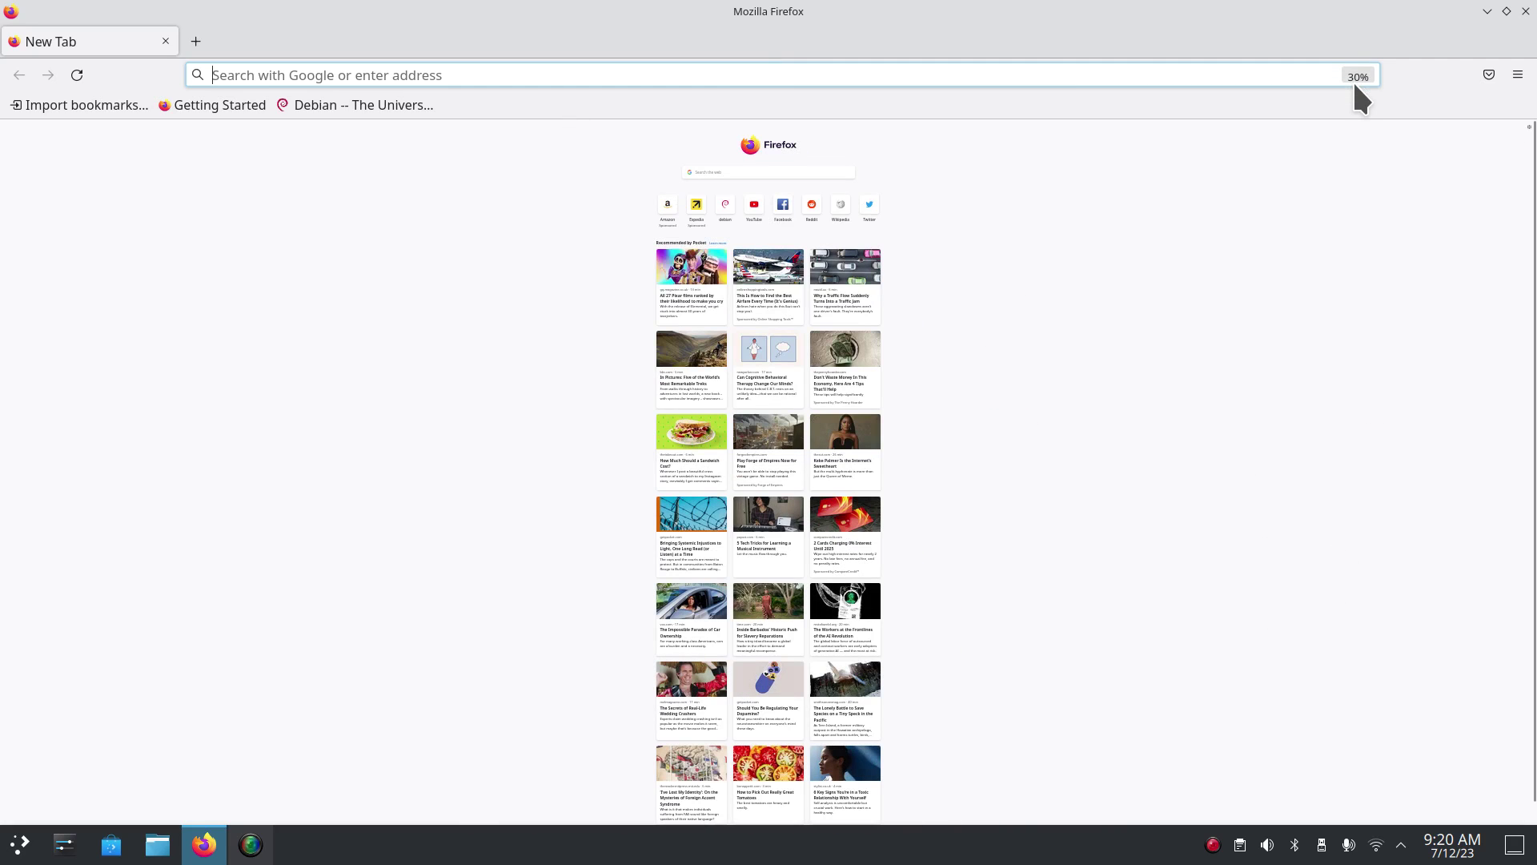
key(ctrl+plus)
key(ctrl+plus)
key(ctrl+plus)
key(ctrl+plus)
key(ctrl+plus)
key(ctrl+plus)
key(ctrl+plus)
key(ctrl+plus)
key(ctrl+plus)
key(ctrl+plus)
key(ctrl+plus)
key(ctrl+plus)
key(ctrl+plus)
key(ctrl+plus)
key(ctrl+plus)
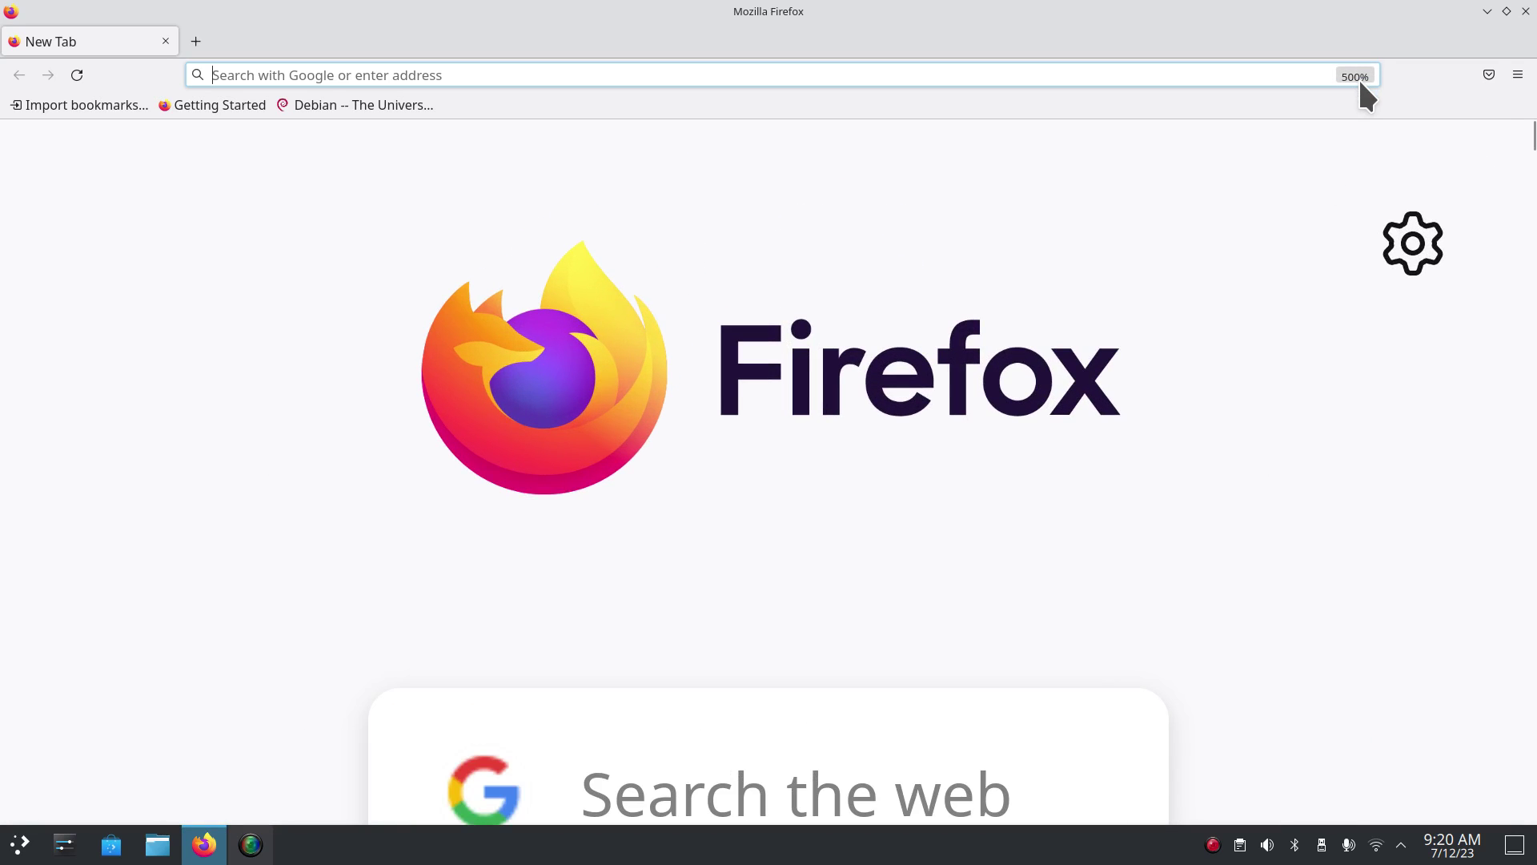
scroll(963, 418, down, 5)
scroll(968, 432, down, 9)
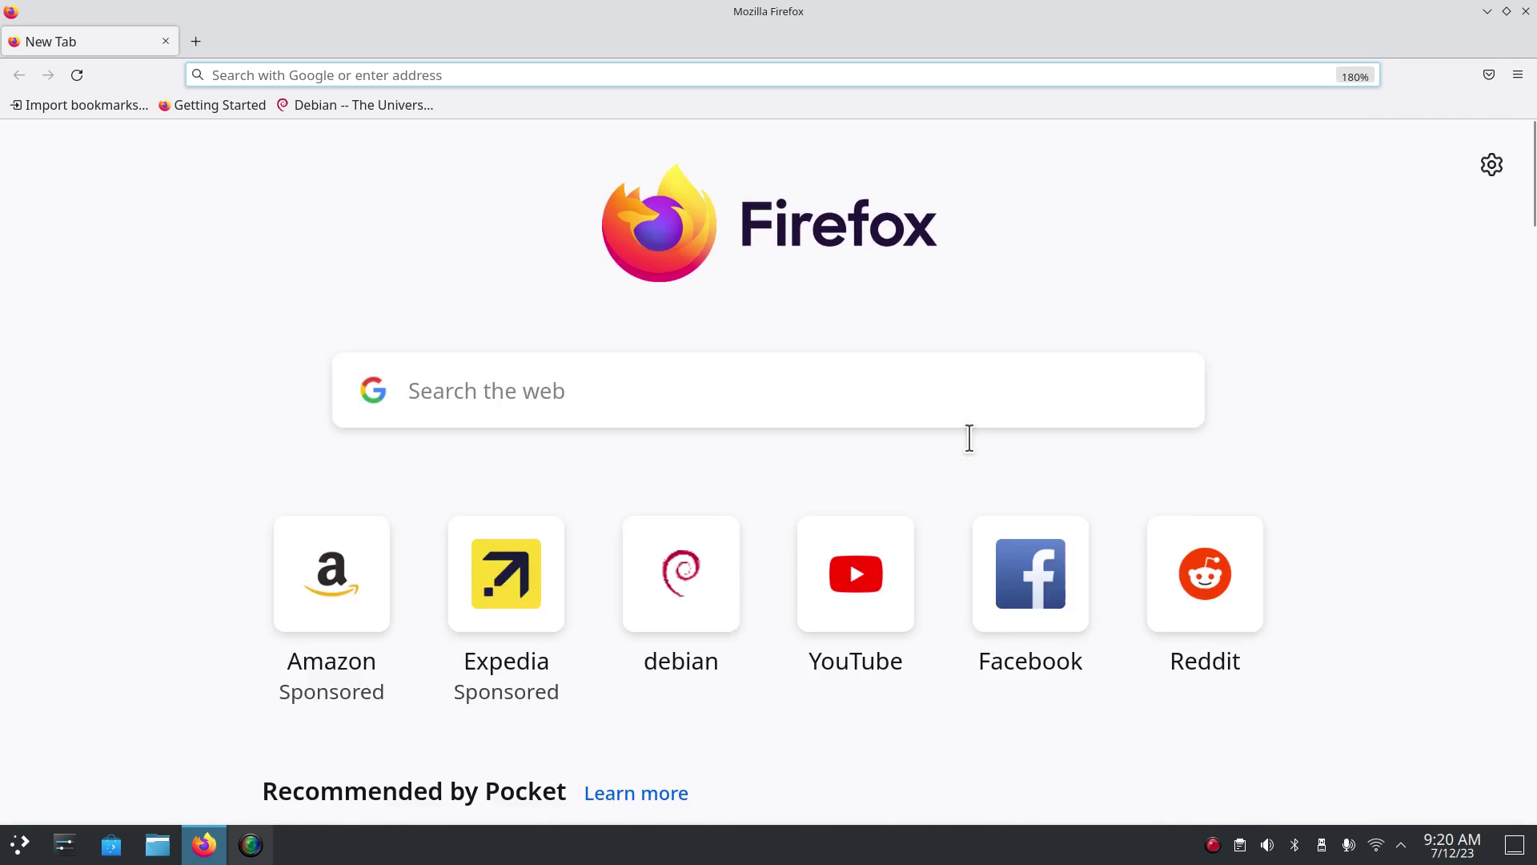
scroll(975, 449, up, 3)
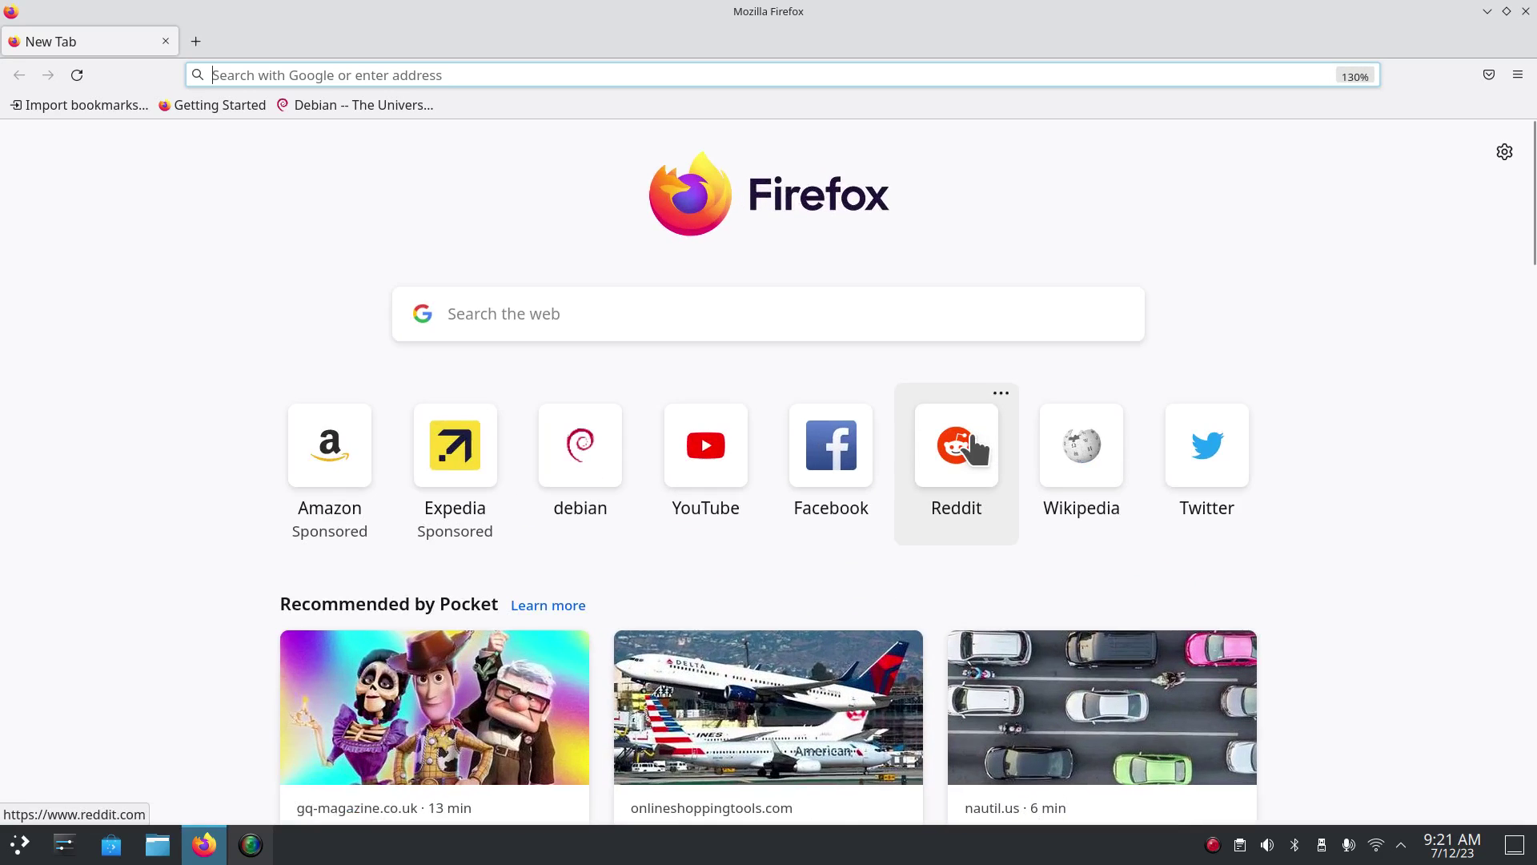
scroll(978, 446, down, 1)
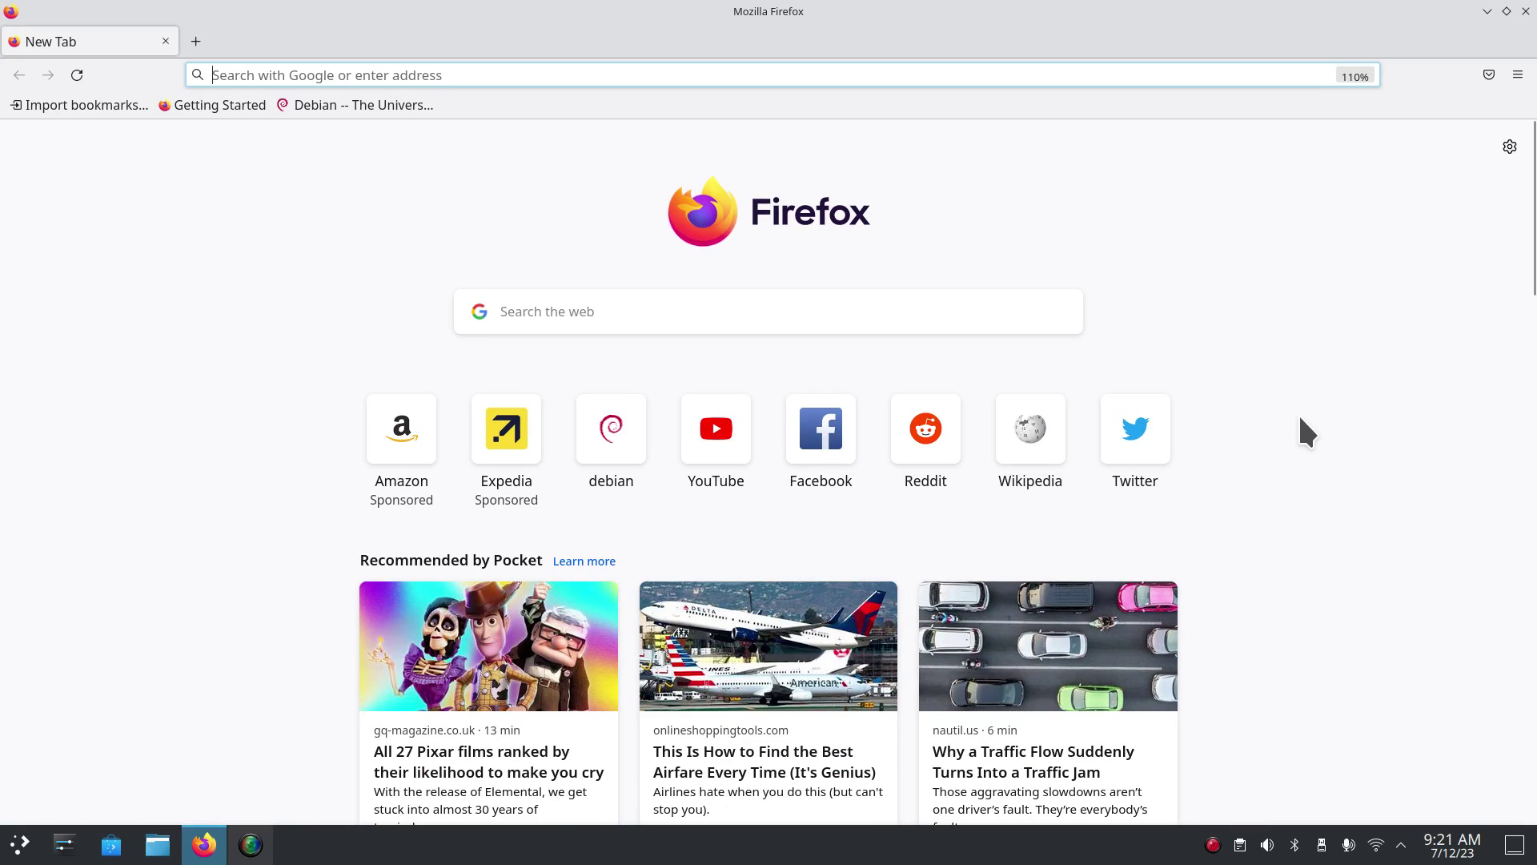
Restore, move right, re-maximize and restore the Firefox window, then close Firefox.
double_click(1153, 14)
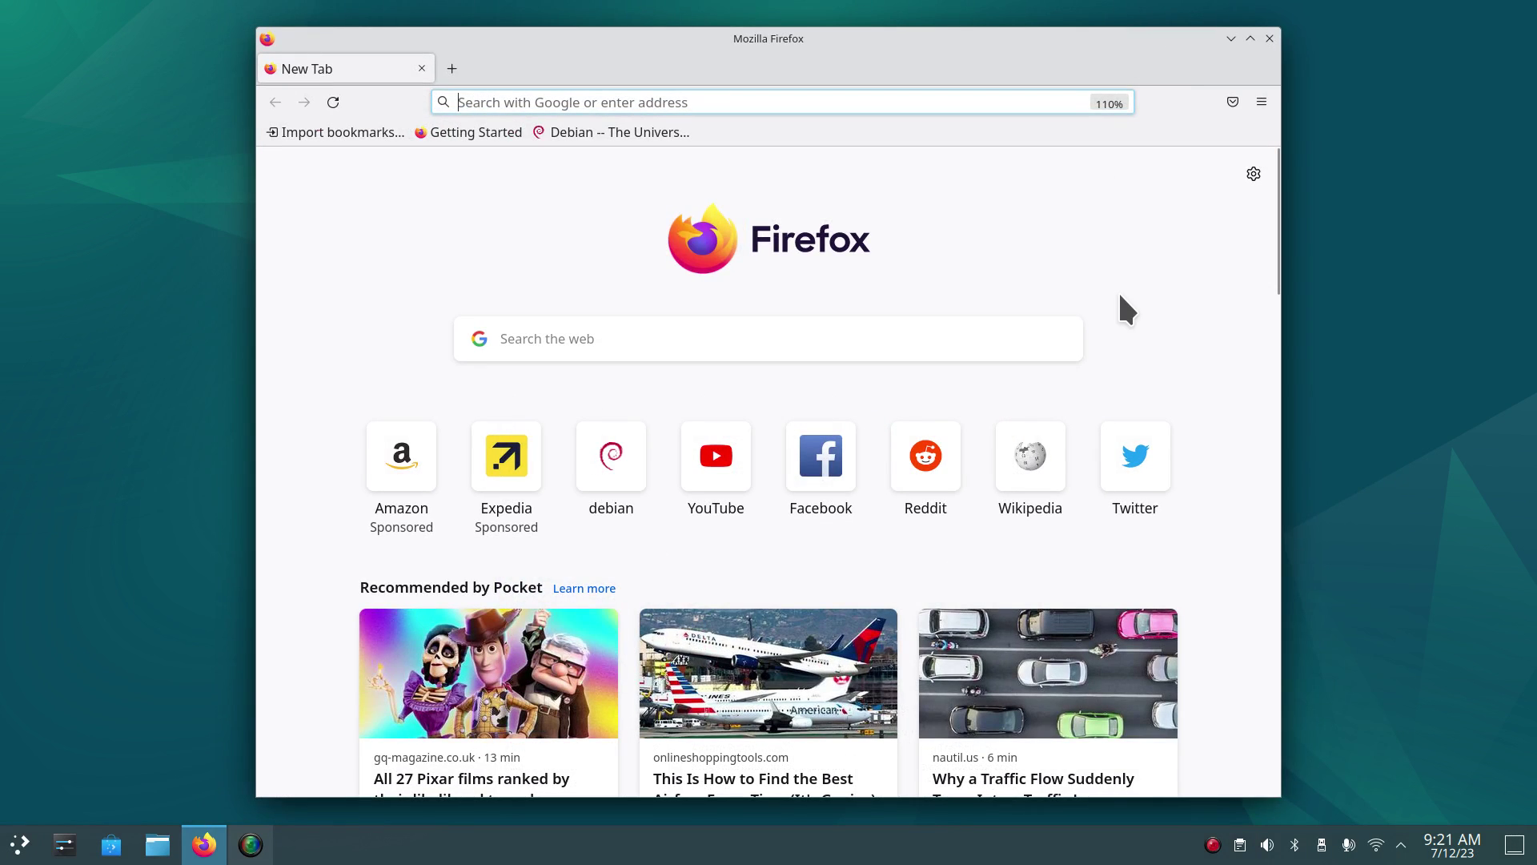
drag(968, 37, 1059, 35)
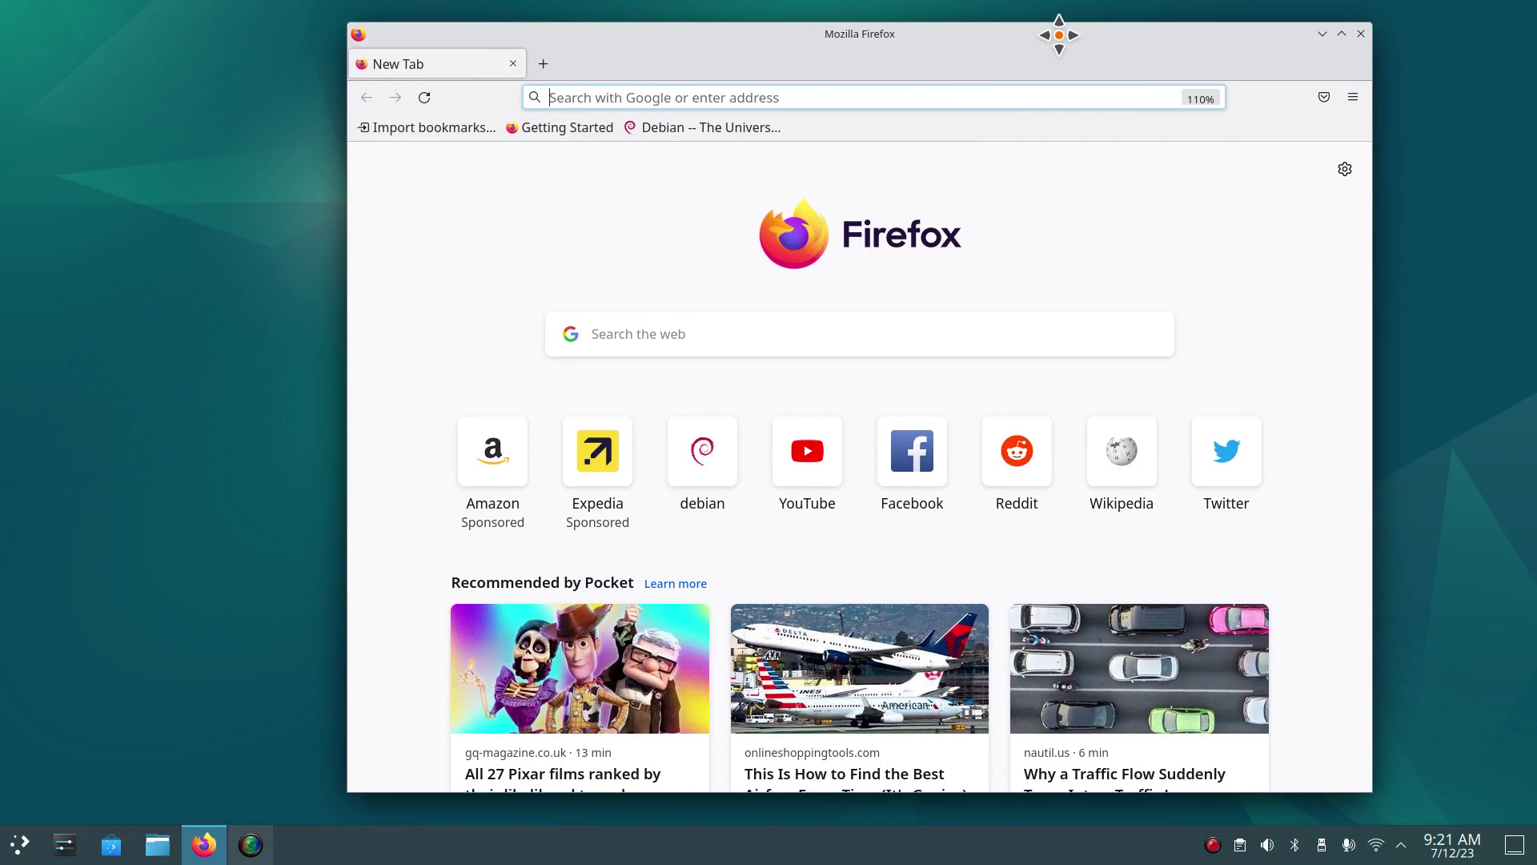
click(1342, 33)
click(1507, 12)
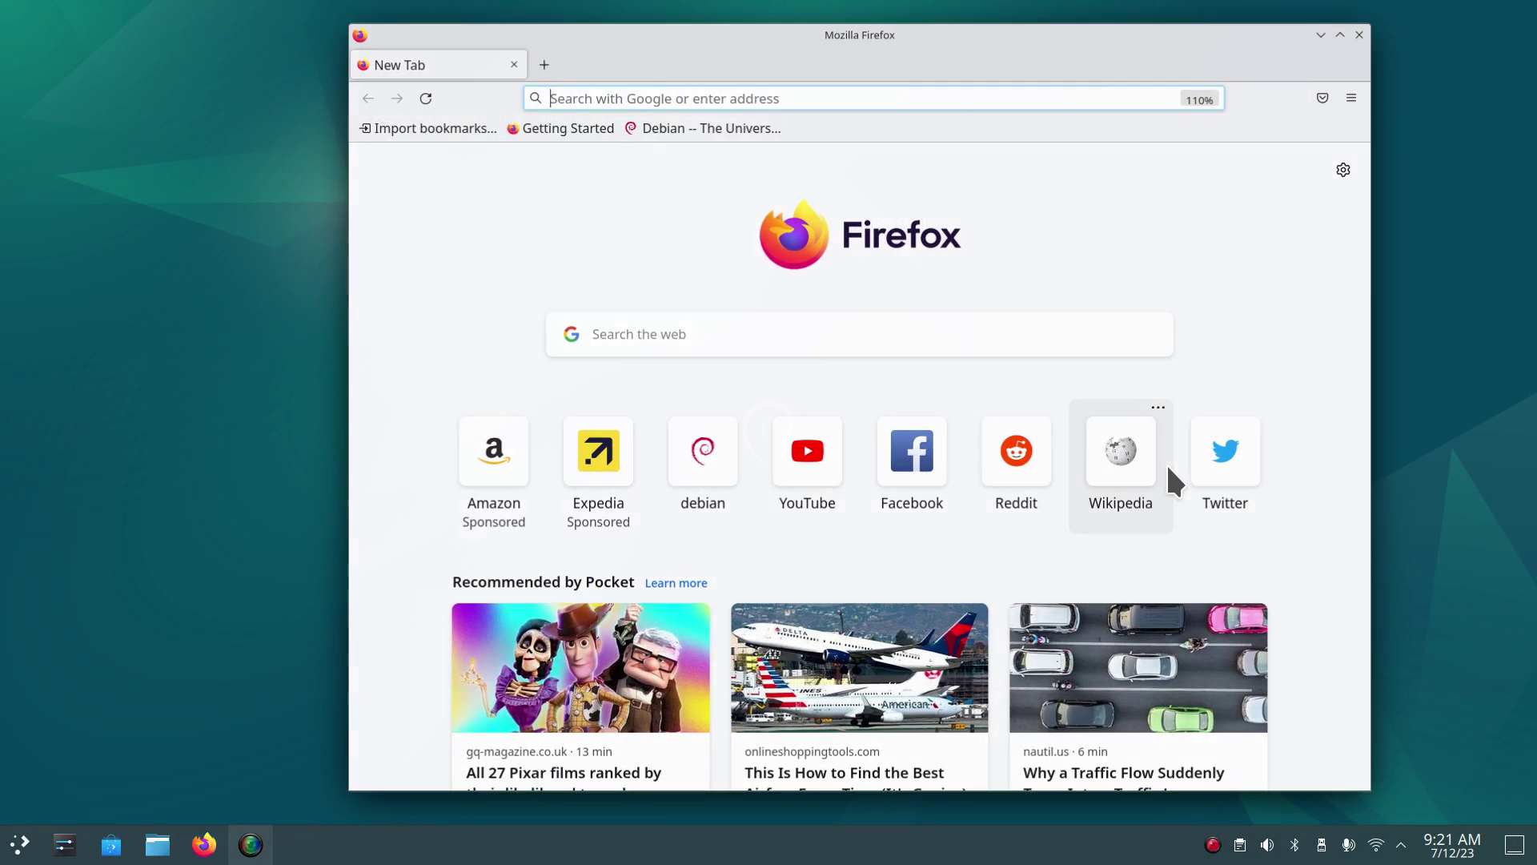
key(alt+F4)
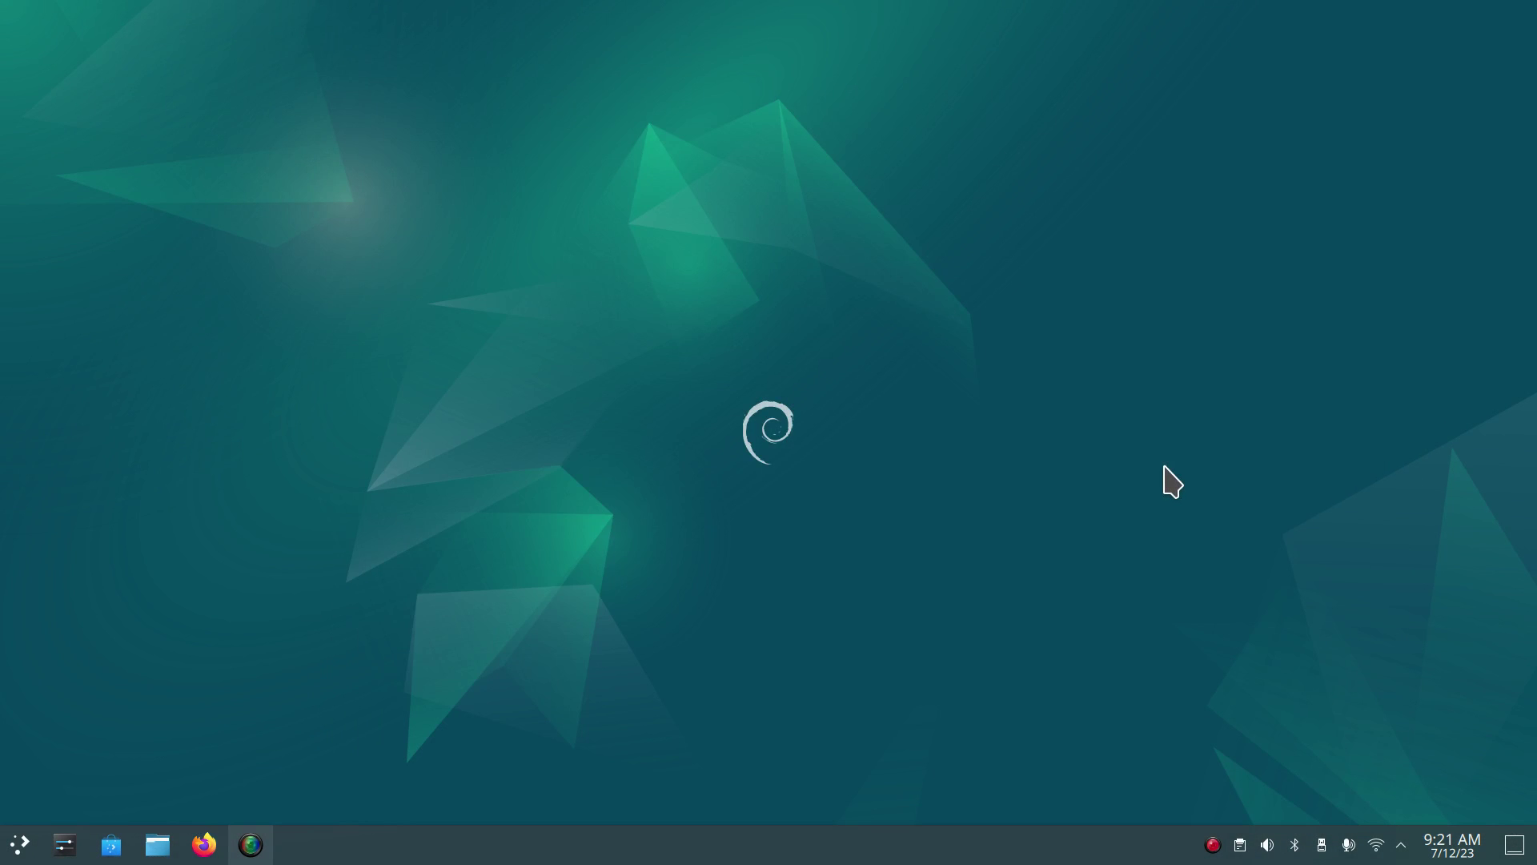
Launch Dolphin and view its About Dolphin information, then close it.
click(158, 842)
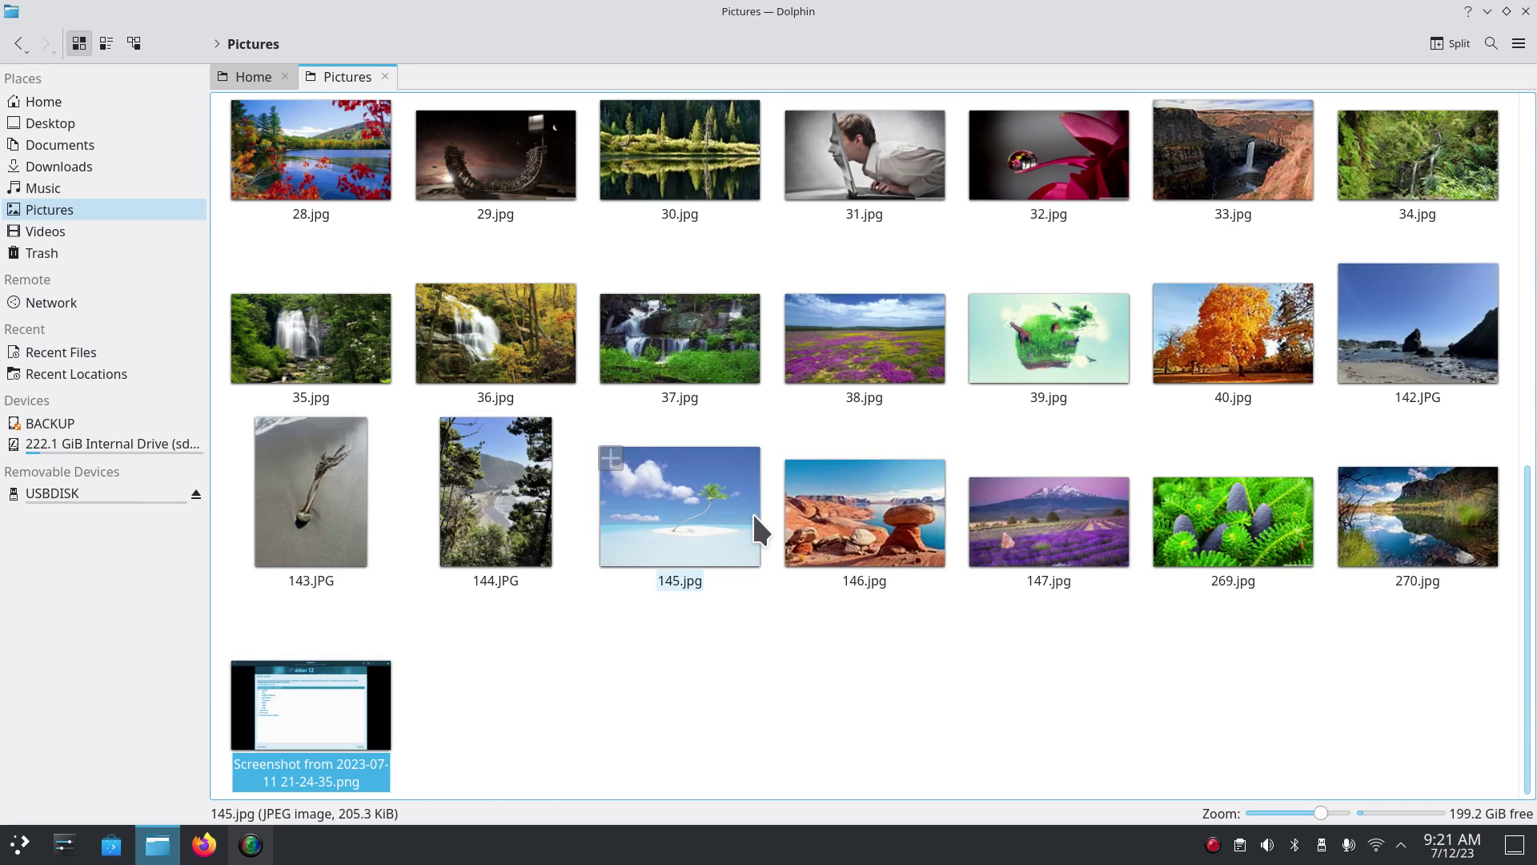
click(1519, 44)
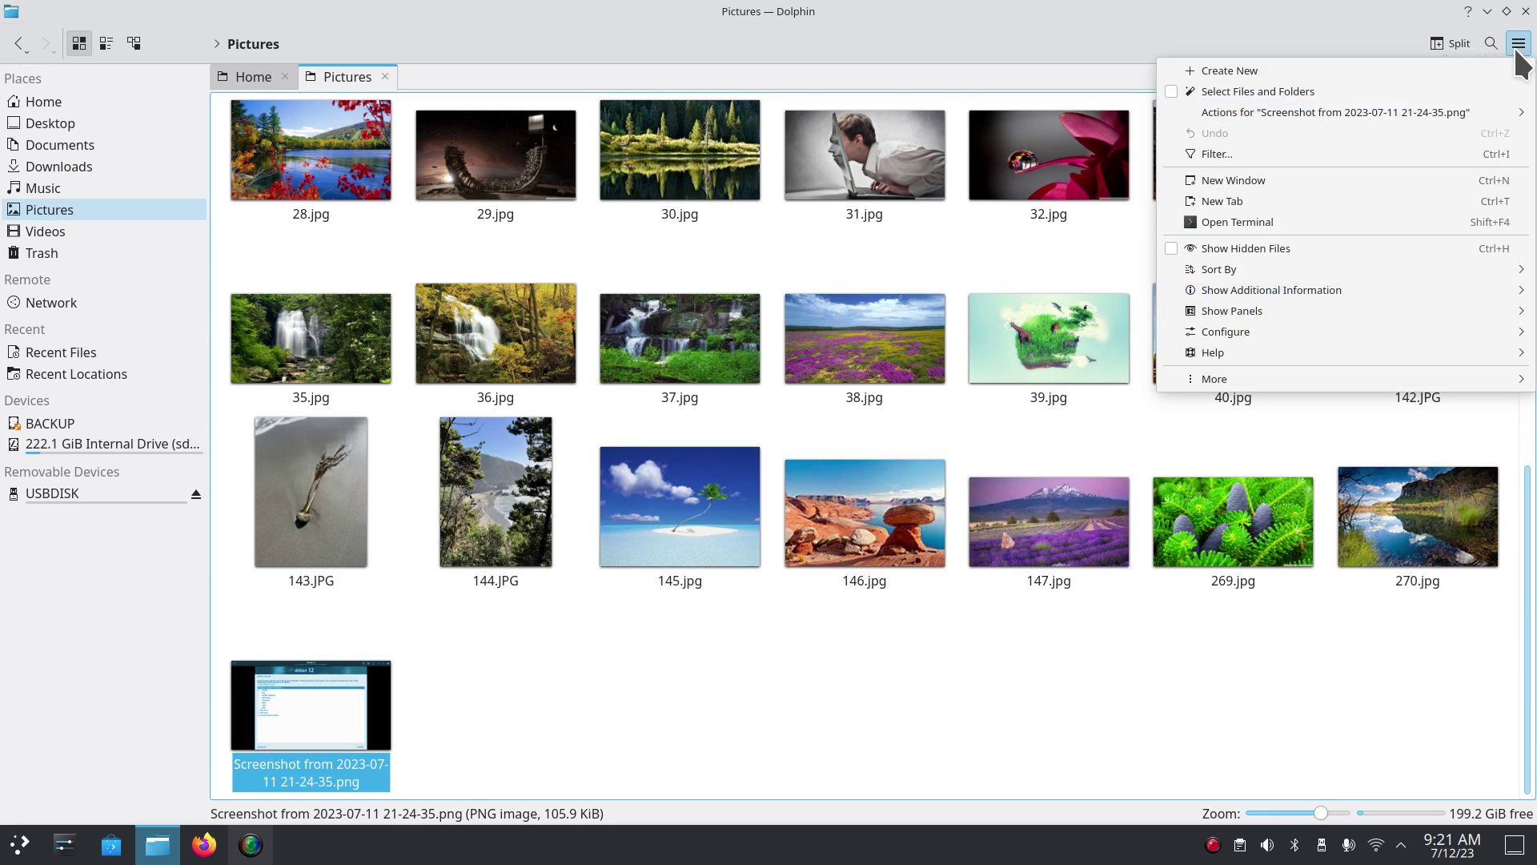
mouse_move(1307, 340)
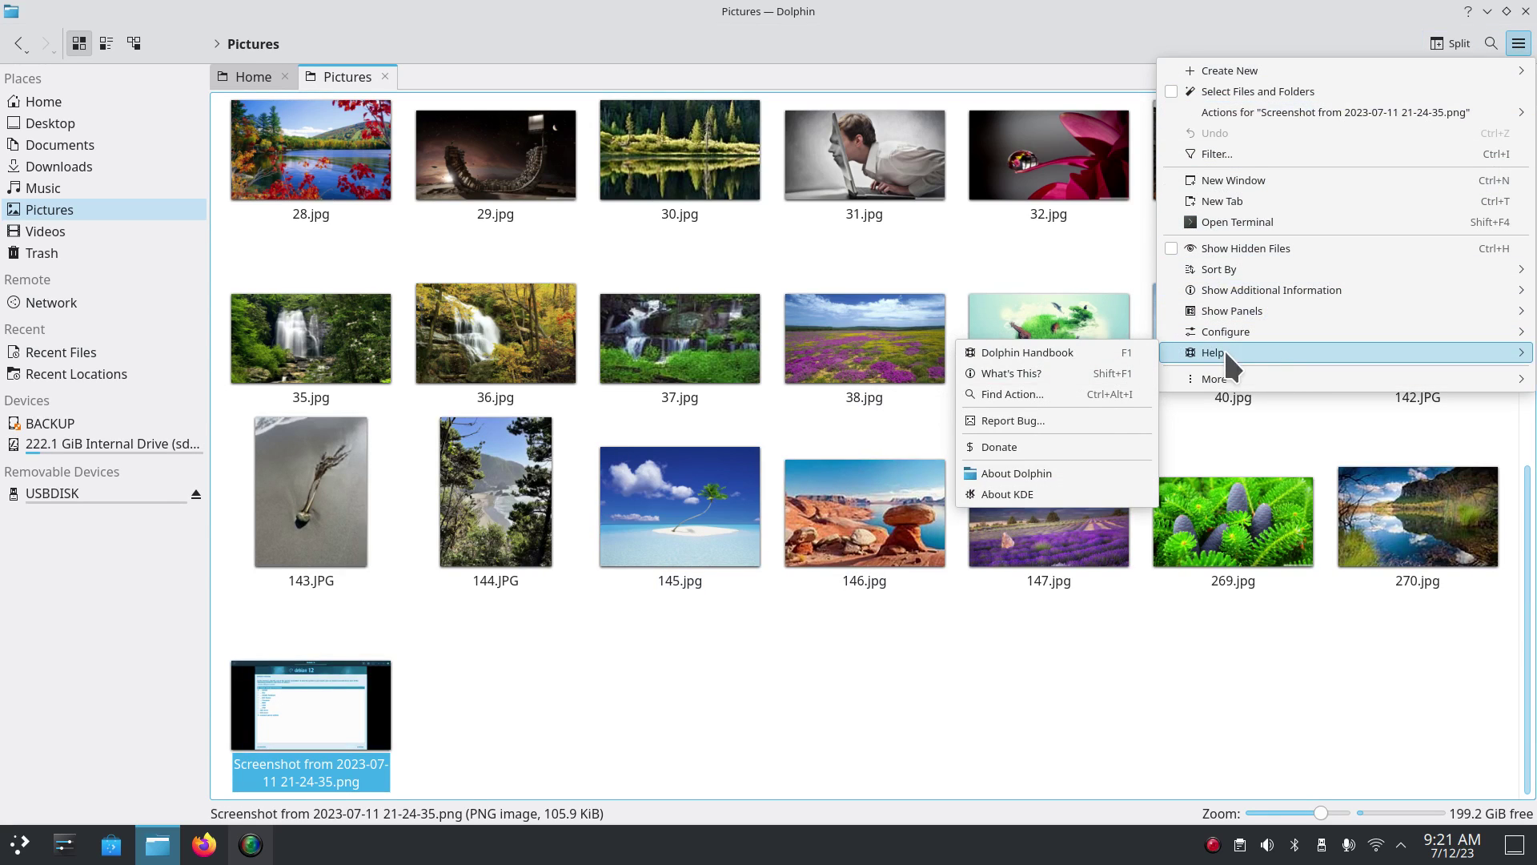
click(1013, 471)
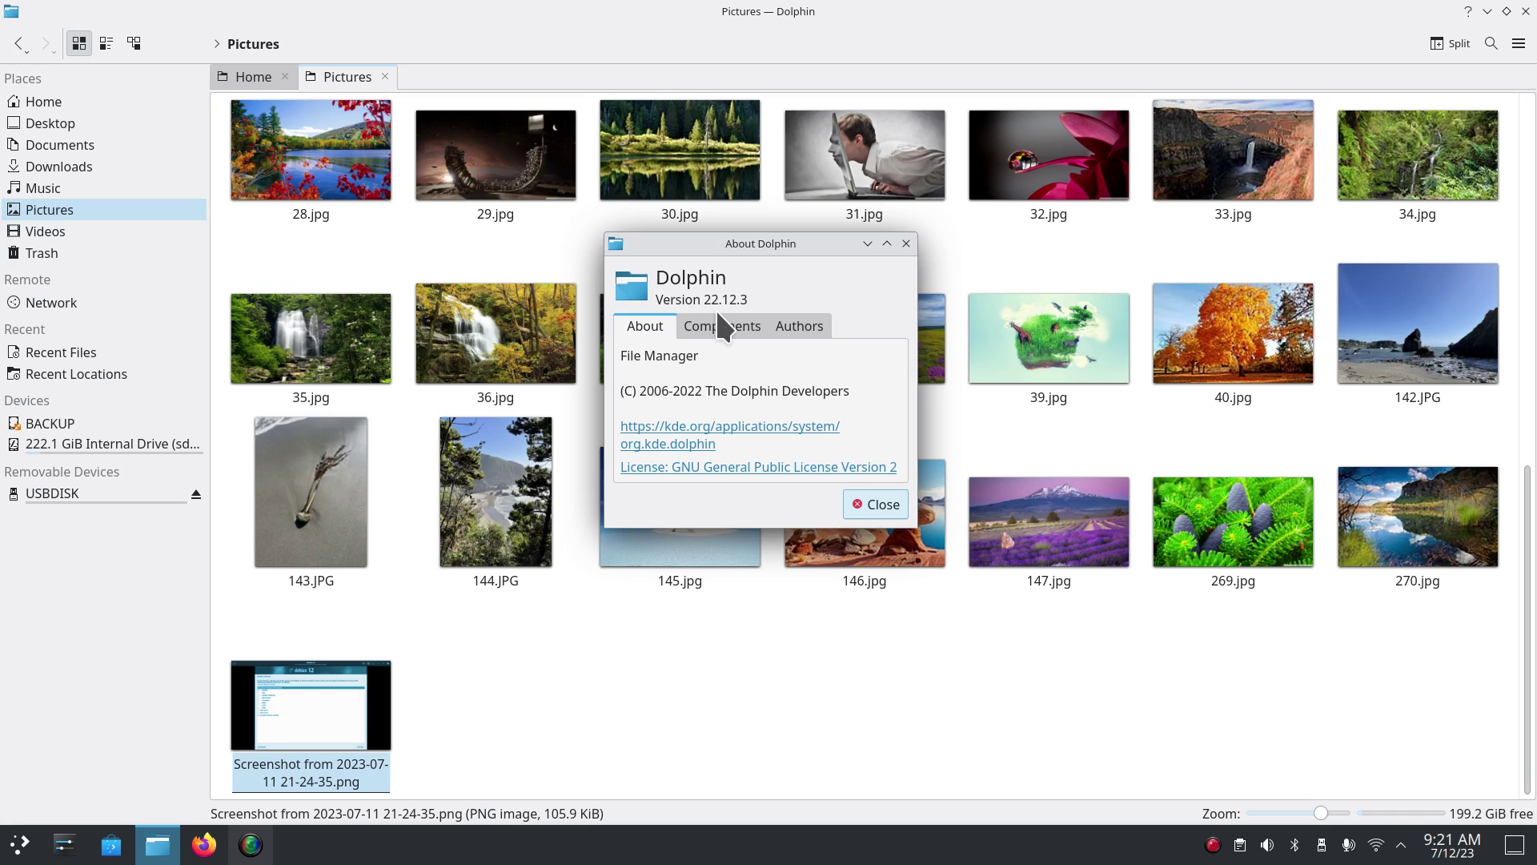
click(883, 505)
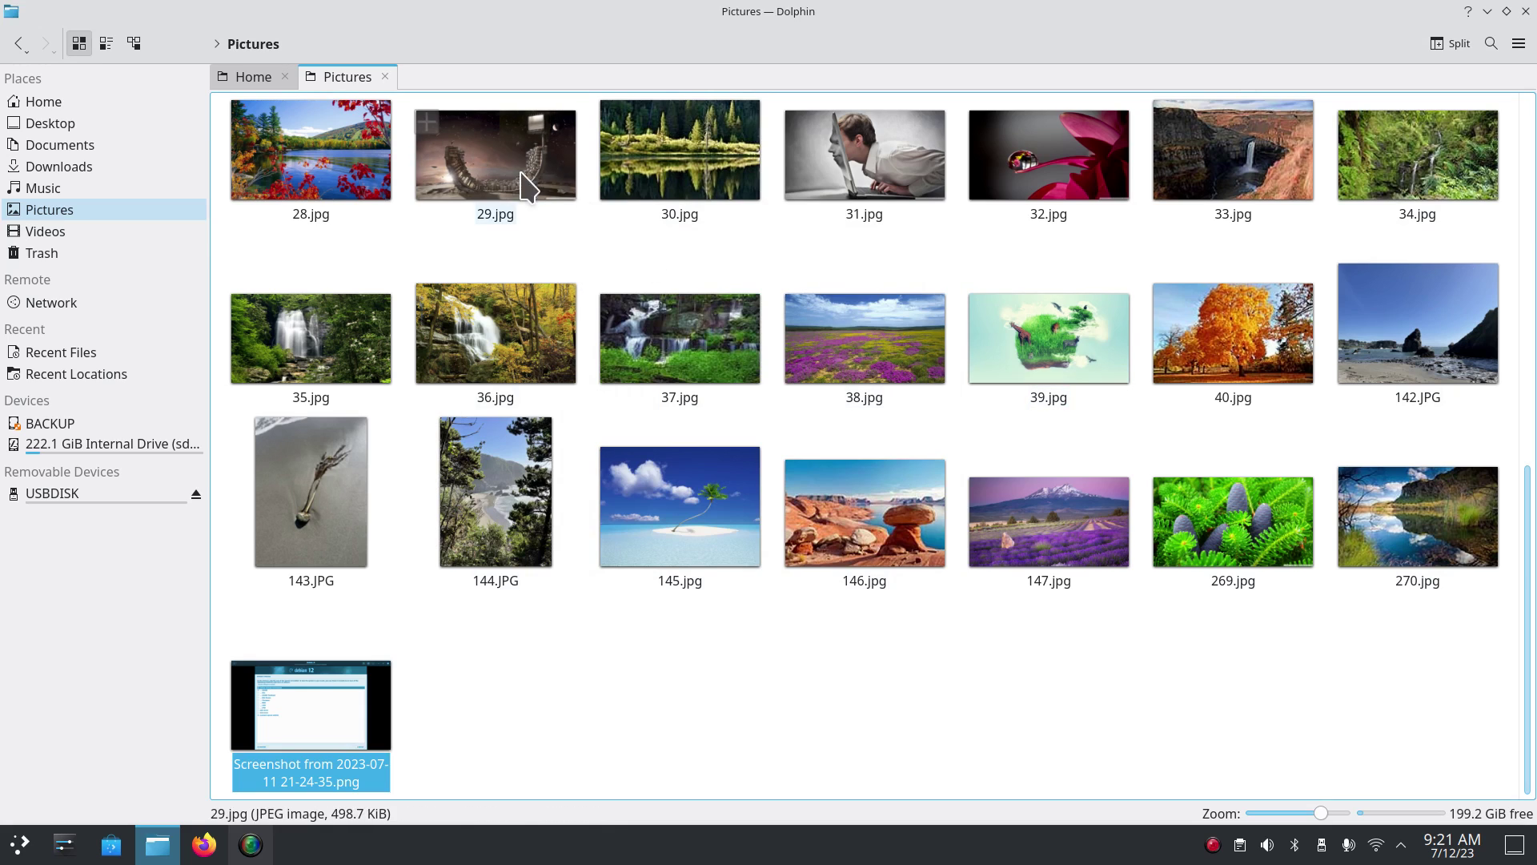
Start renaming 29.jpg, then restore the Dolphin window to a smaller size.
right_click(470, 150)
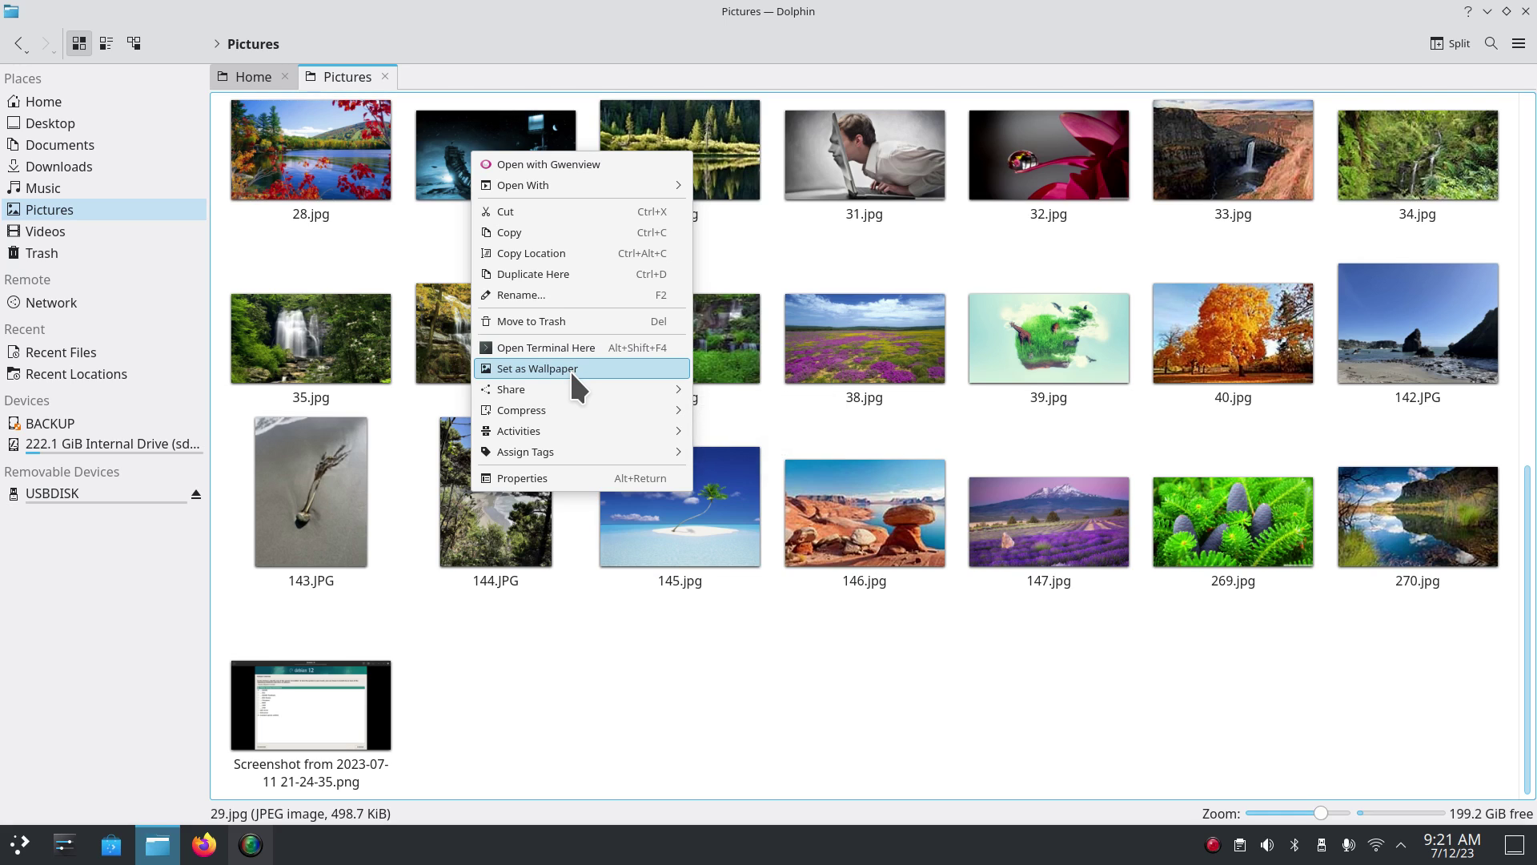
key(F2)
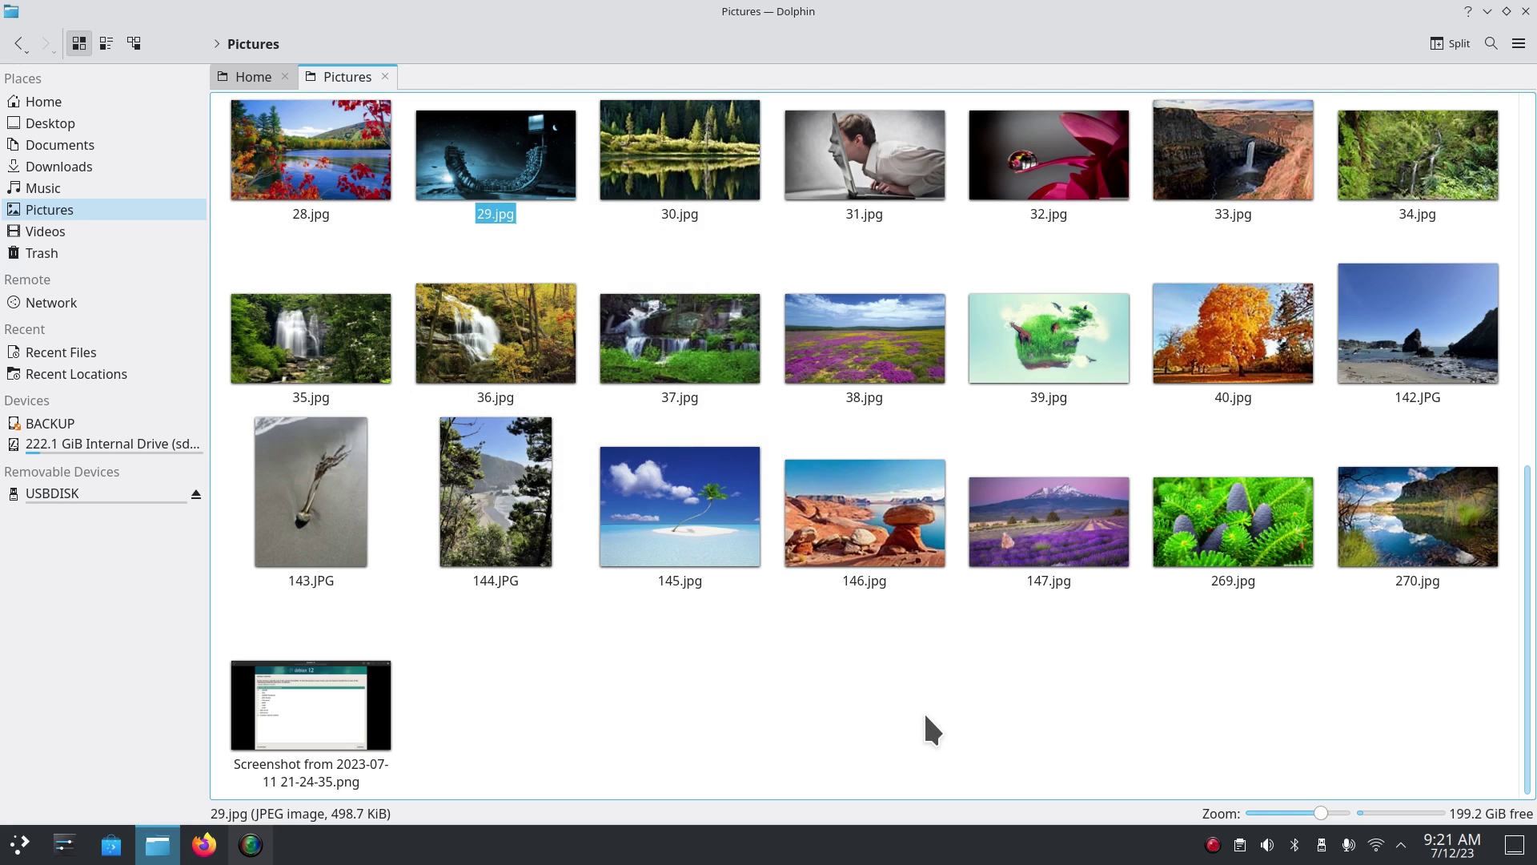
double_click(1095, 10)
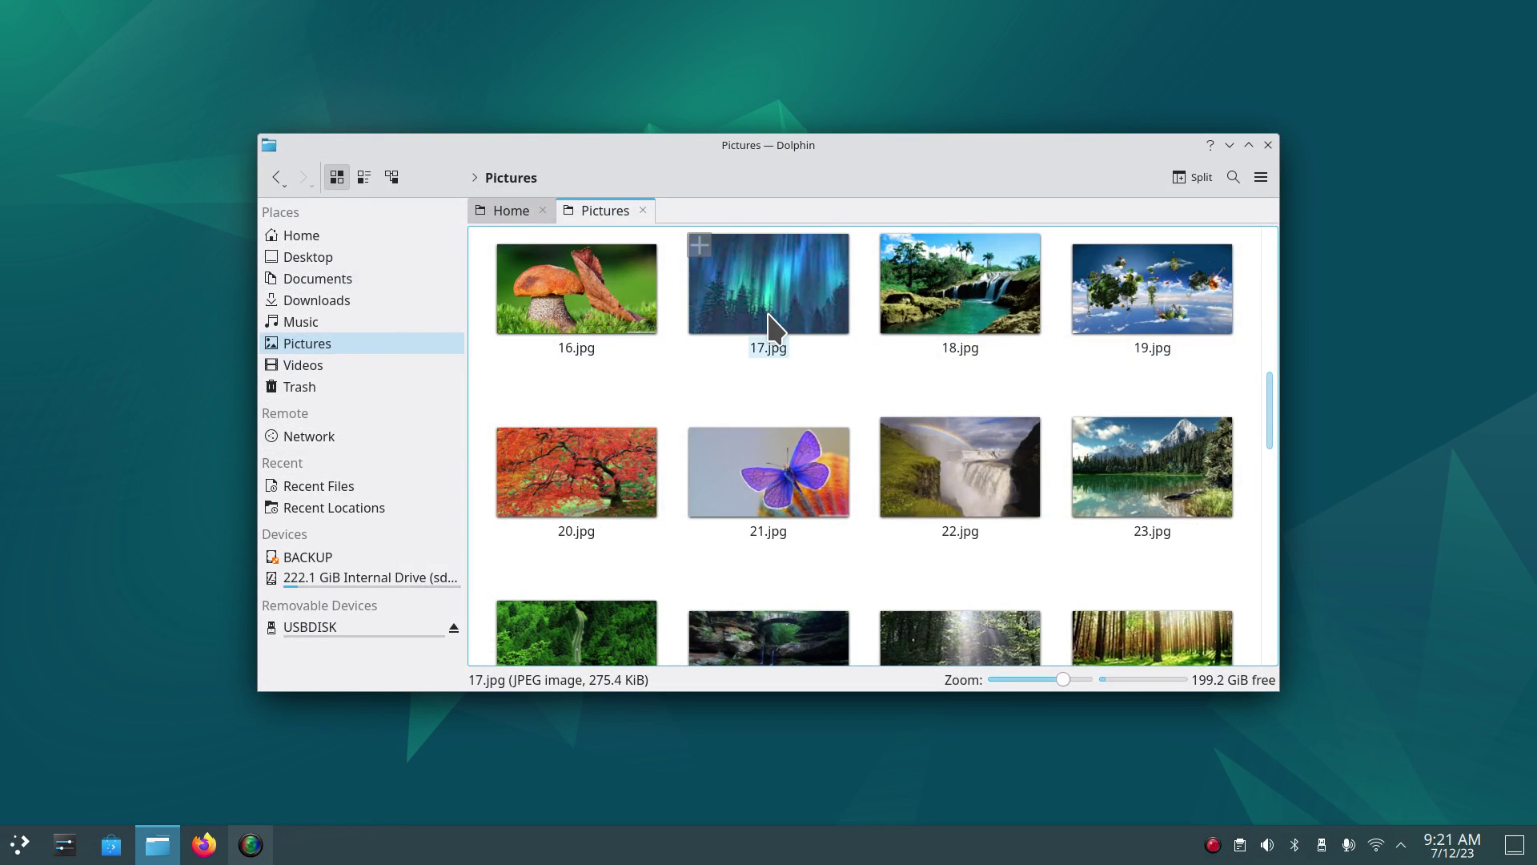
Show the disk management tools offered for the free-space bar.
click(1150, 680)
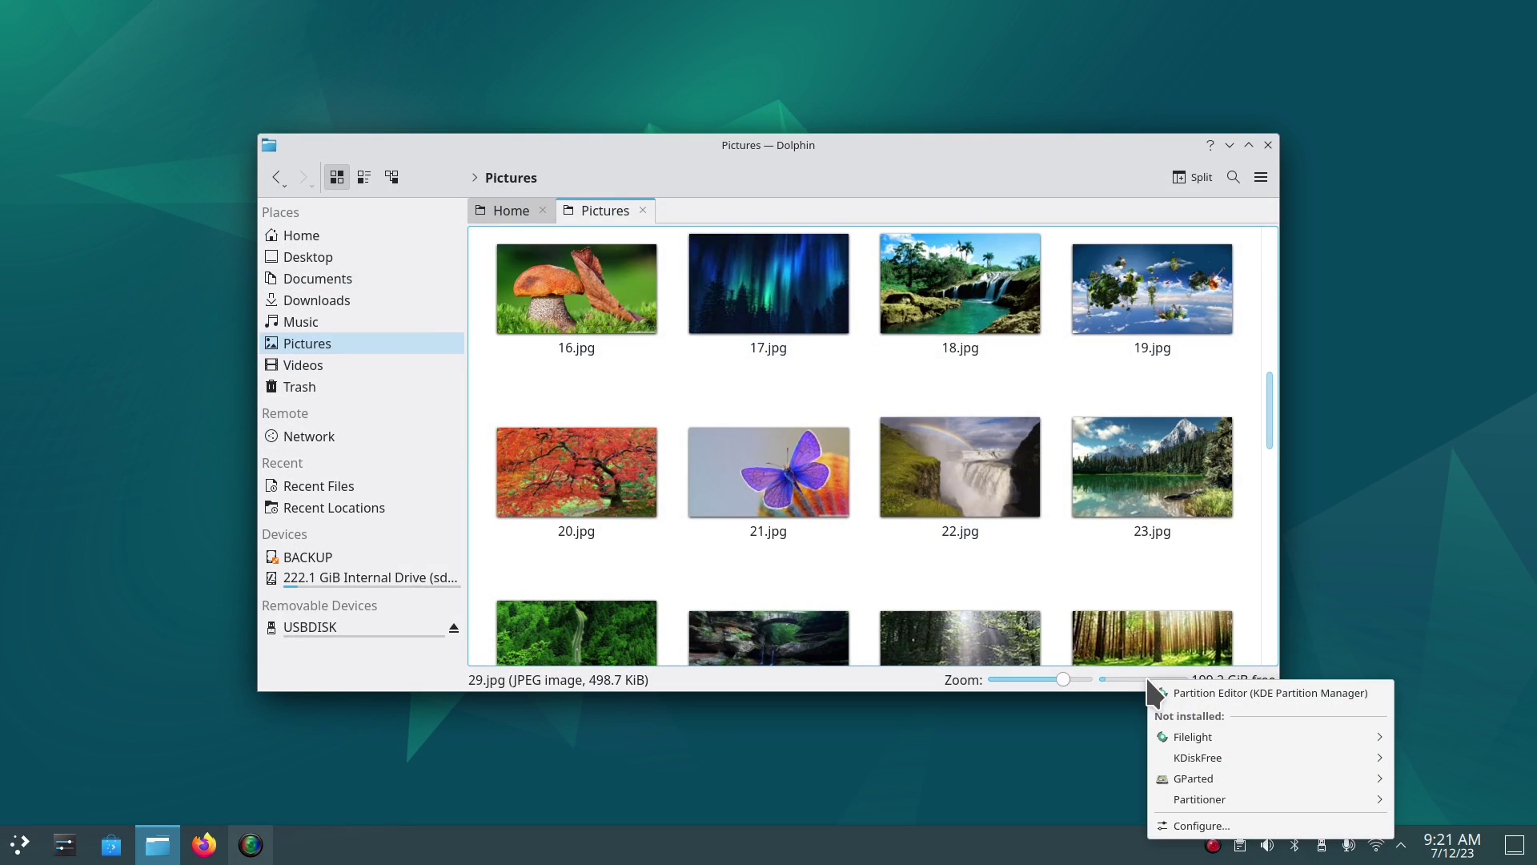
mouse_move(1227, 732)
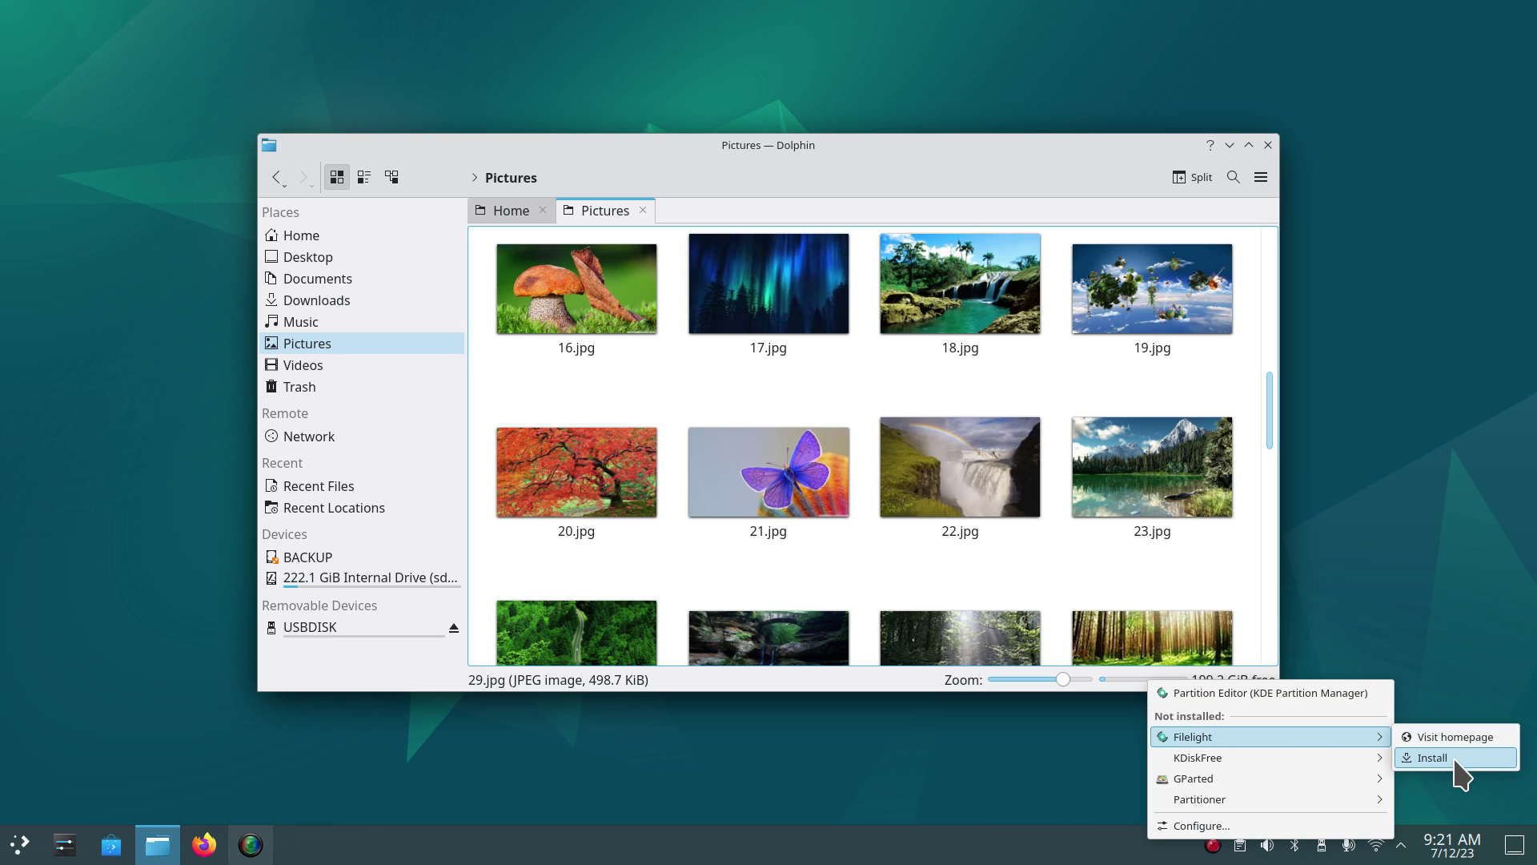
mouse_move(1337, 757)
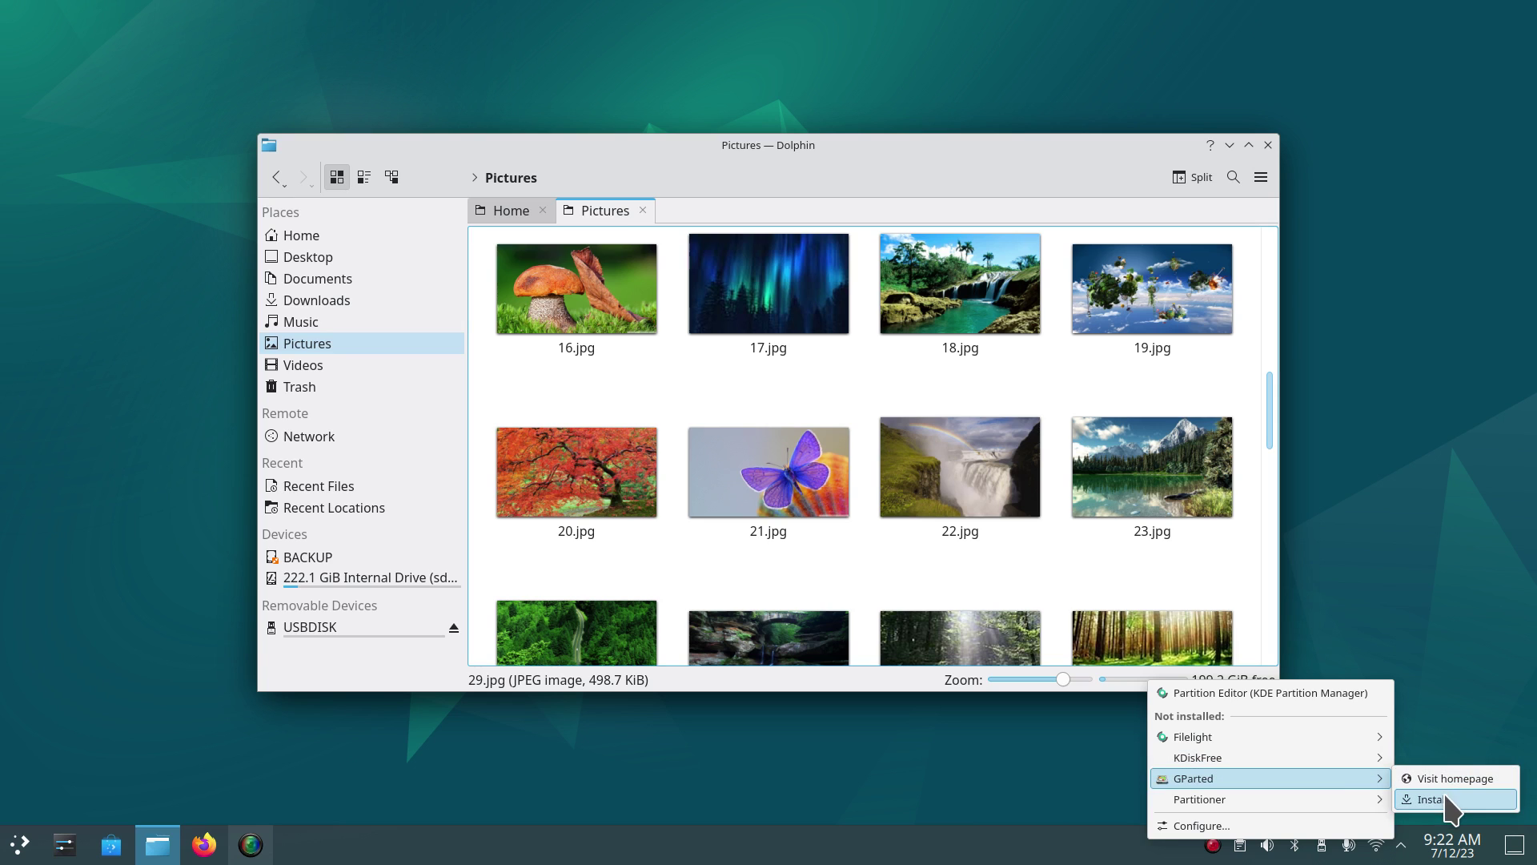
mouse_move(1389, 808)
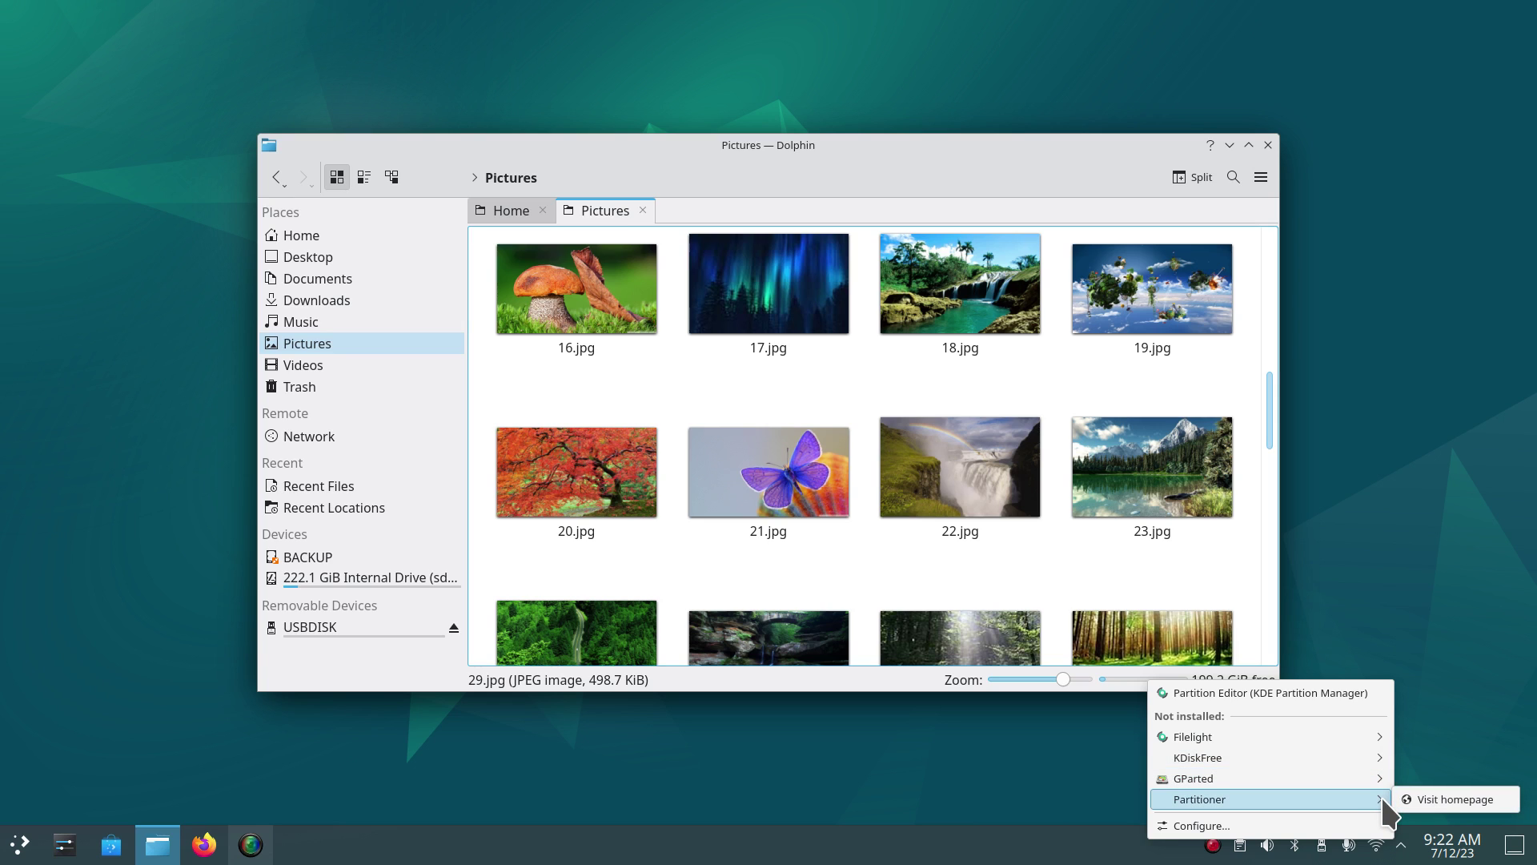
Dismiss the disk tools list, close Dolphin and launch Discover.
click(1500, 585)
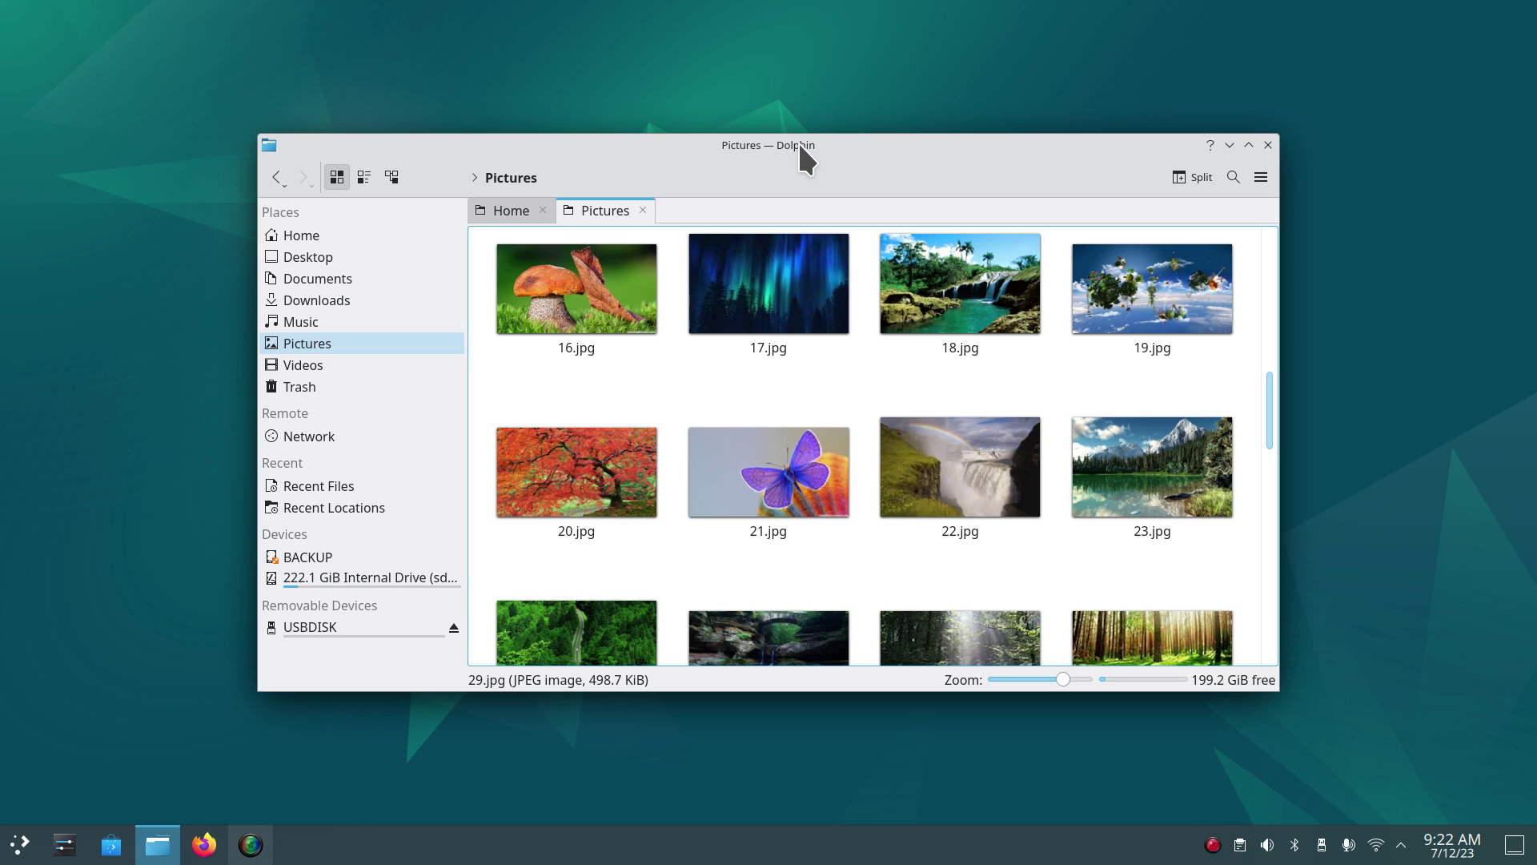
key(alt+F4)
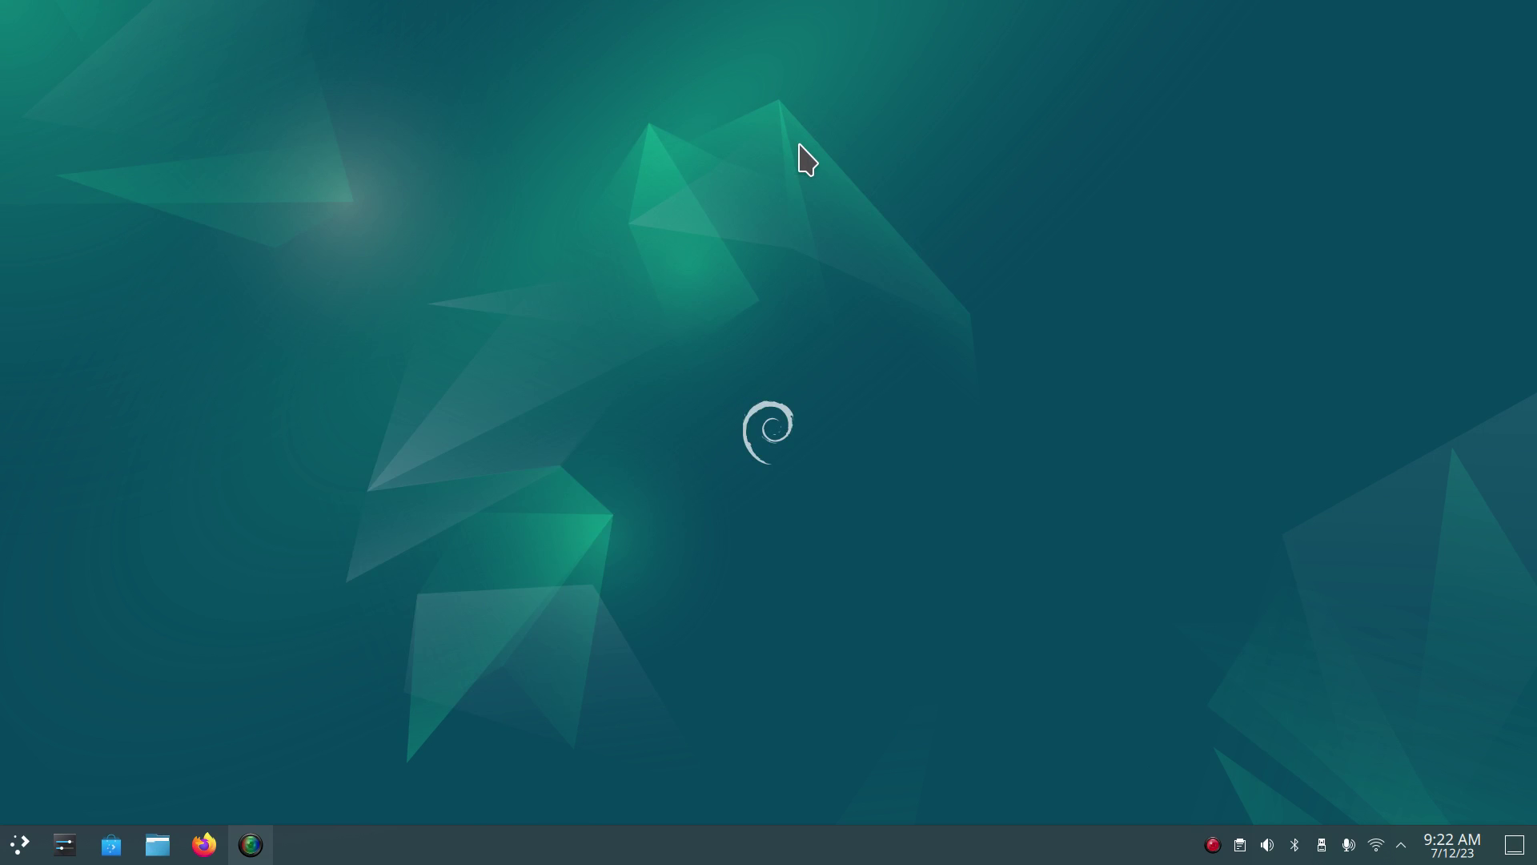
click(106, 852)
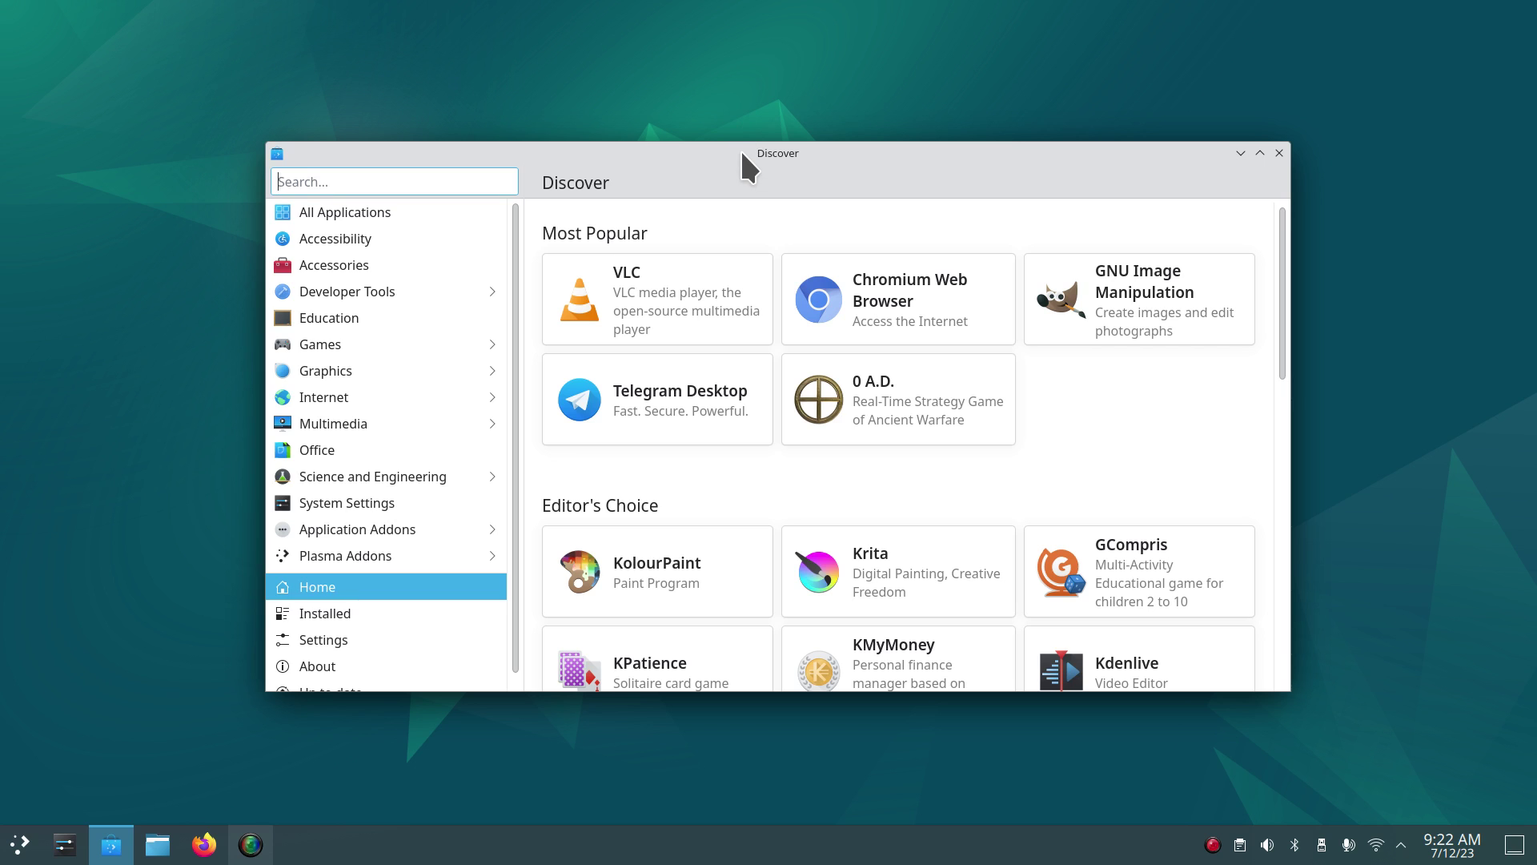
Maximize Discover, visit Up to date, About and Settings, then open Games (427 items).
double_click(740, 147)
click(112, 813)
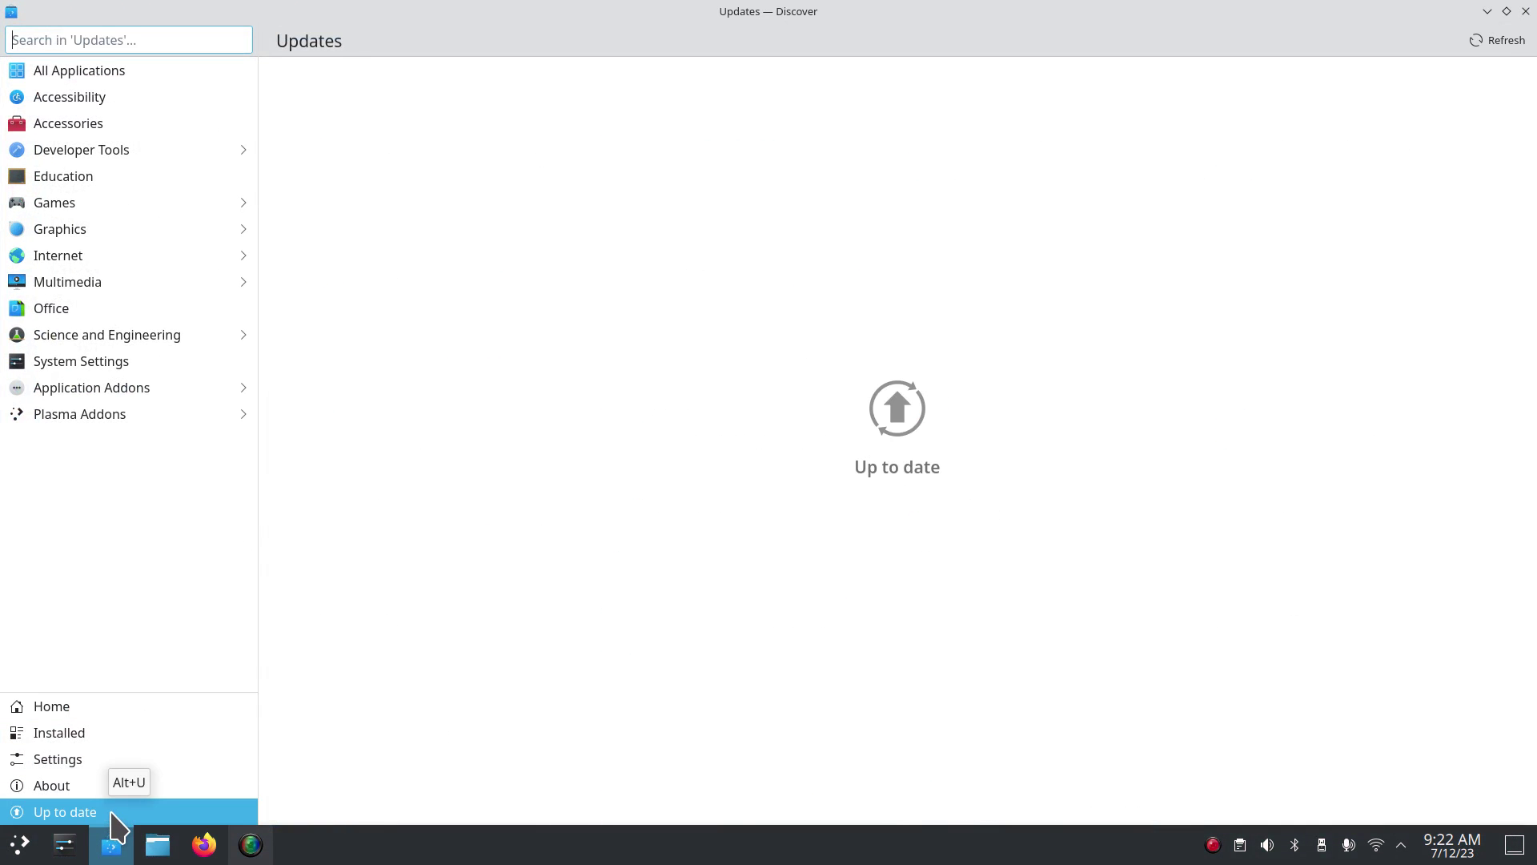
click(56, 785)
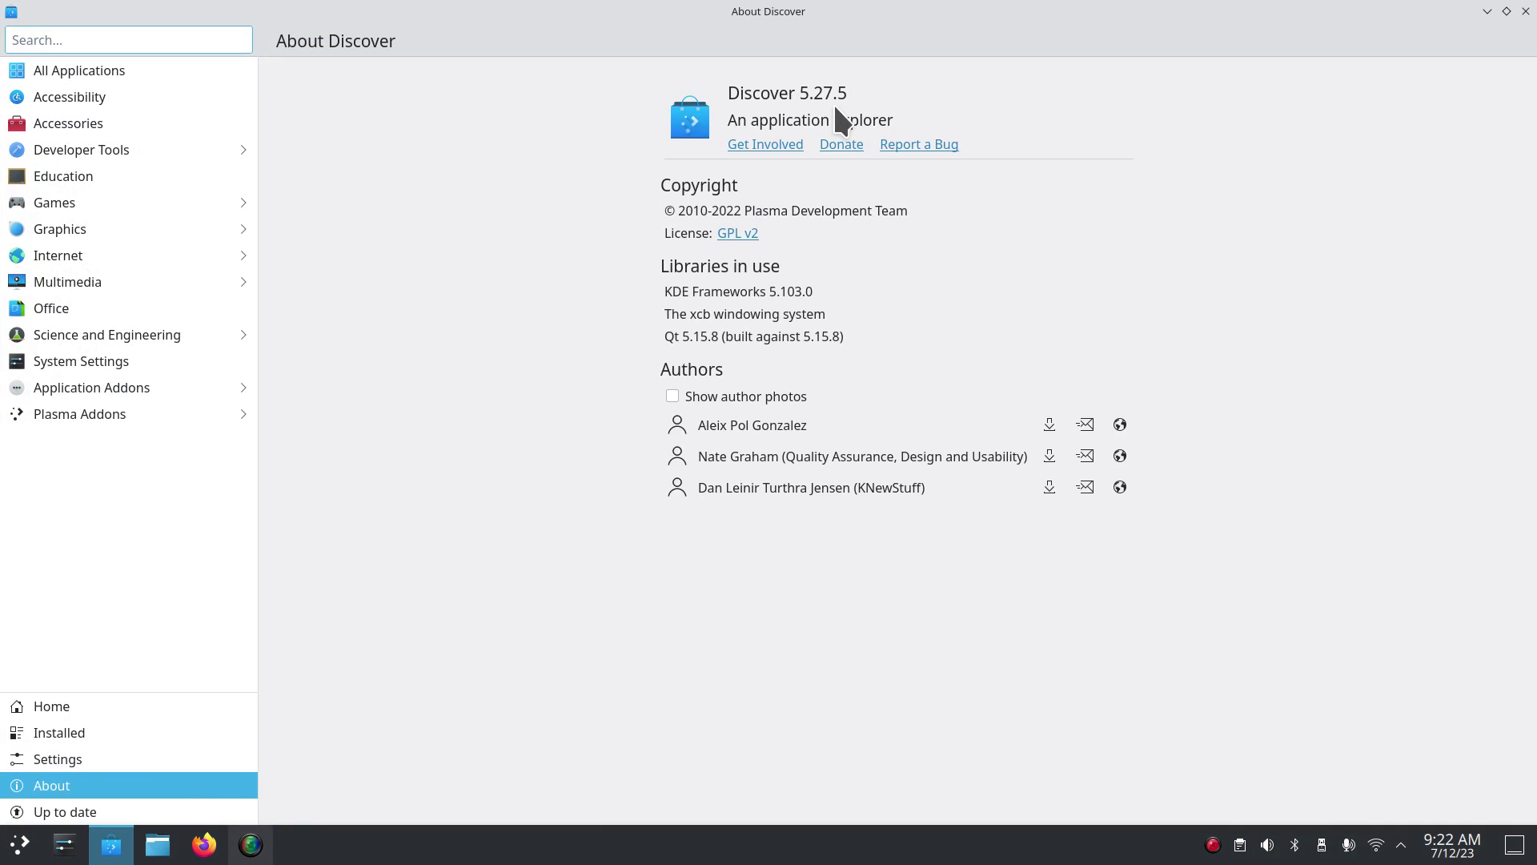
click(202, 753)
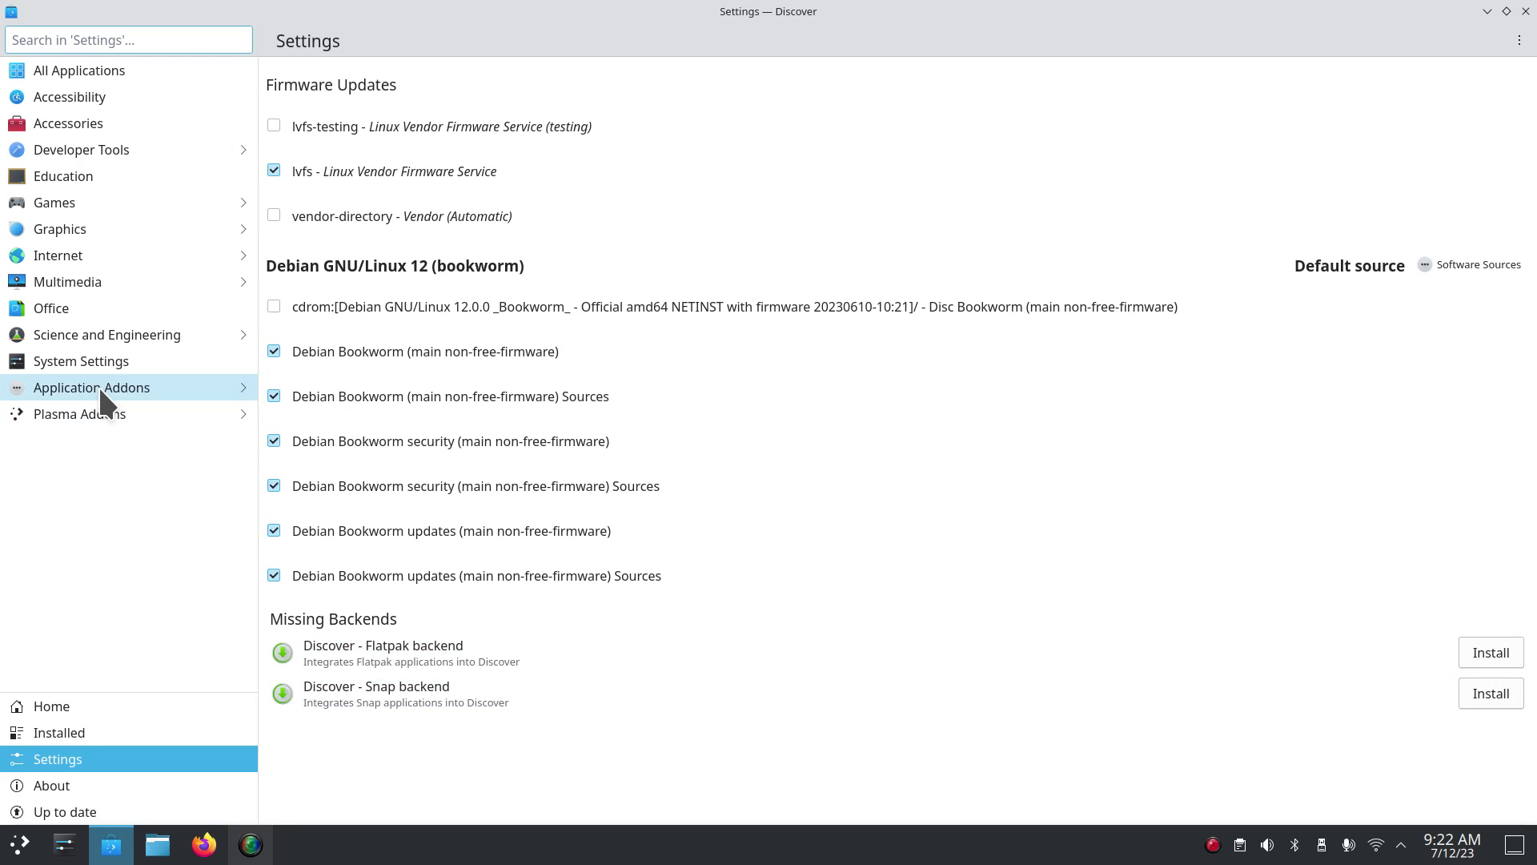
click(71, 203)
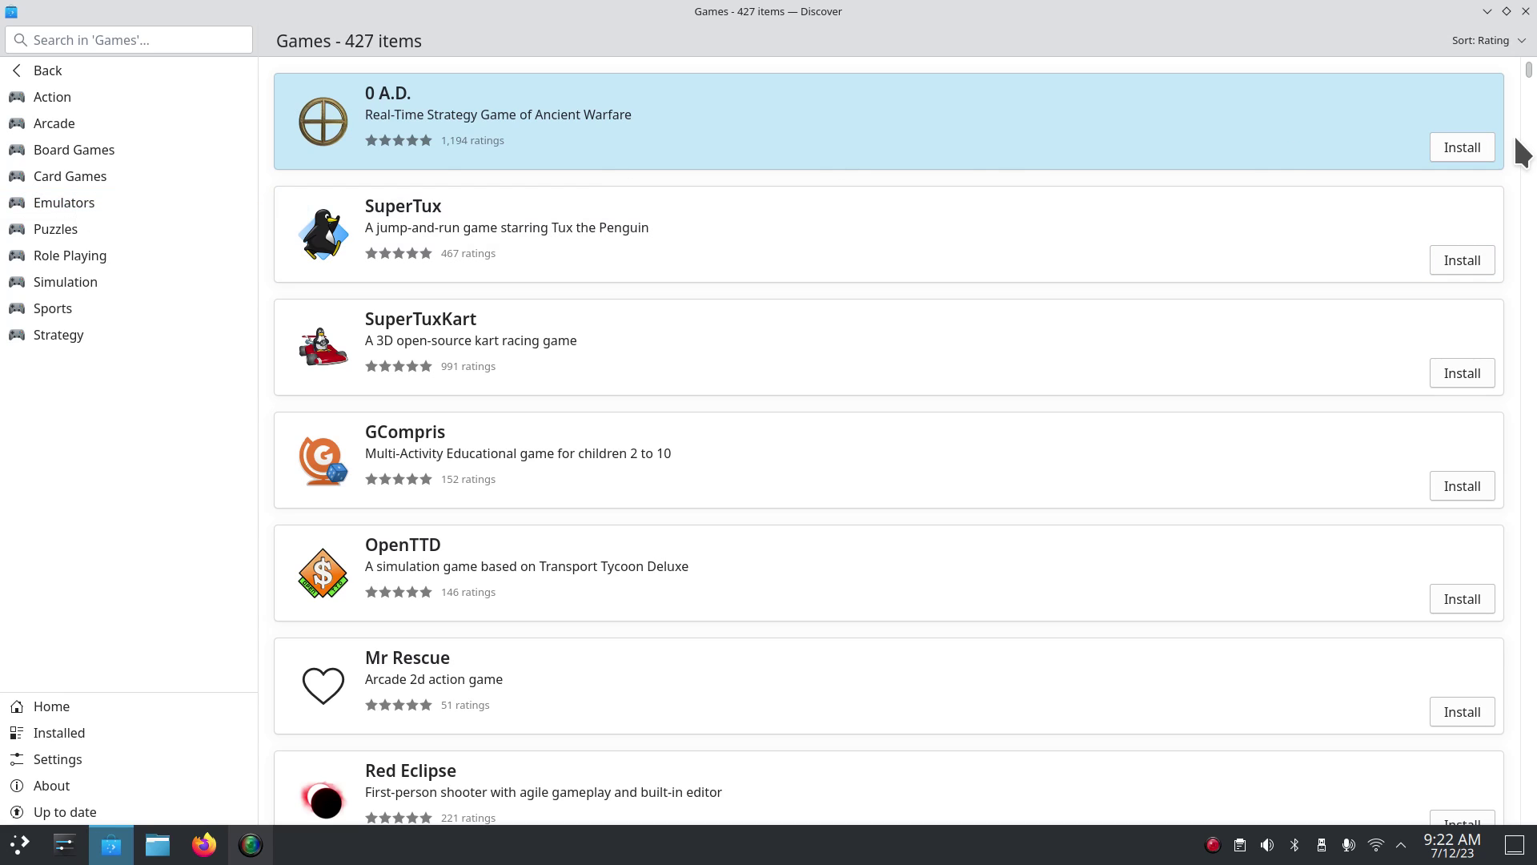
View the 0 A.D. details and an enlarged screenshot, restoring and re-maximizing the window.
click(914, 128)
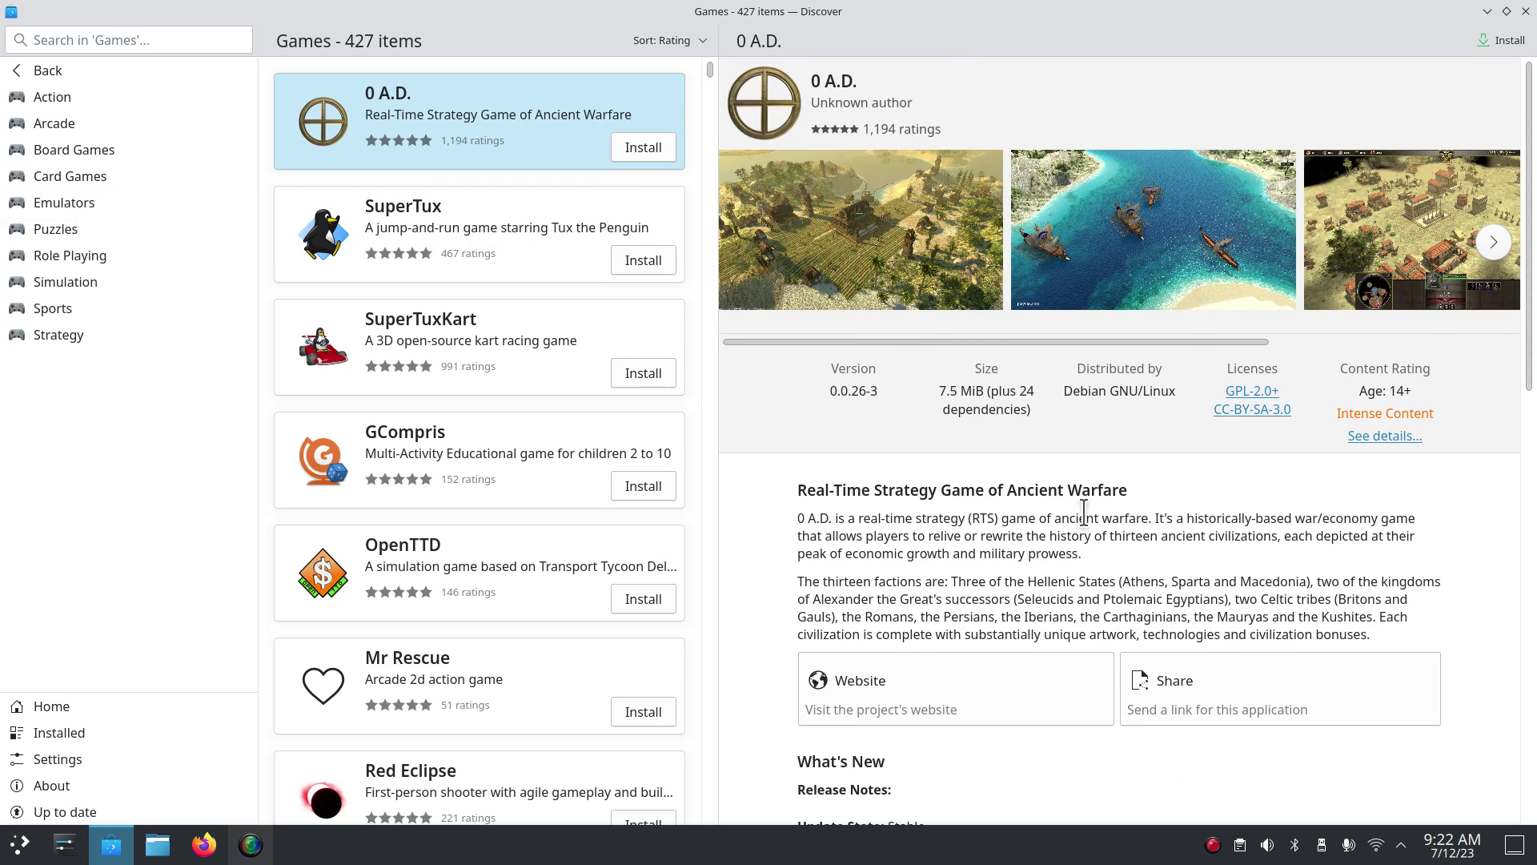
click(909, 265)
click(1256, 140)
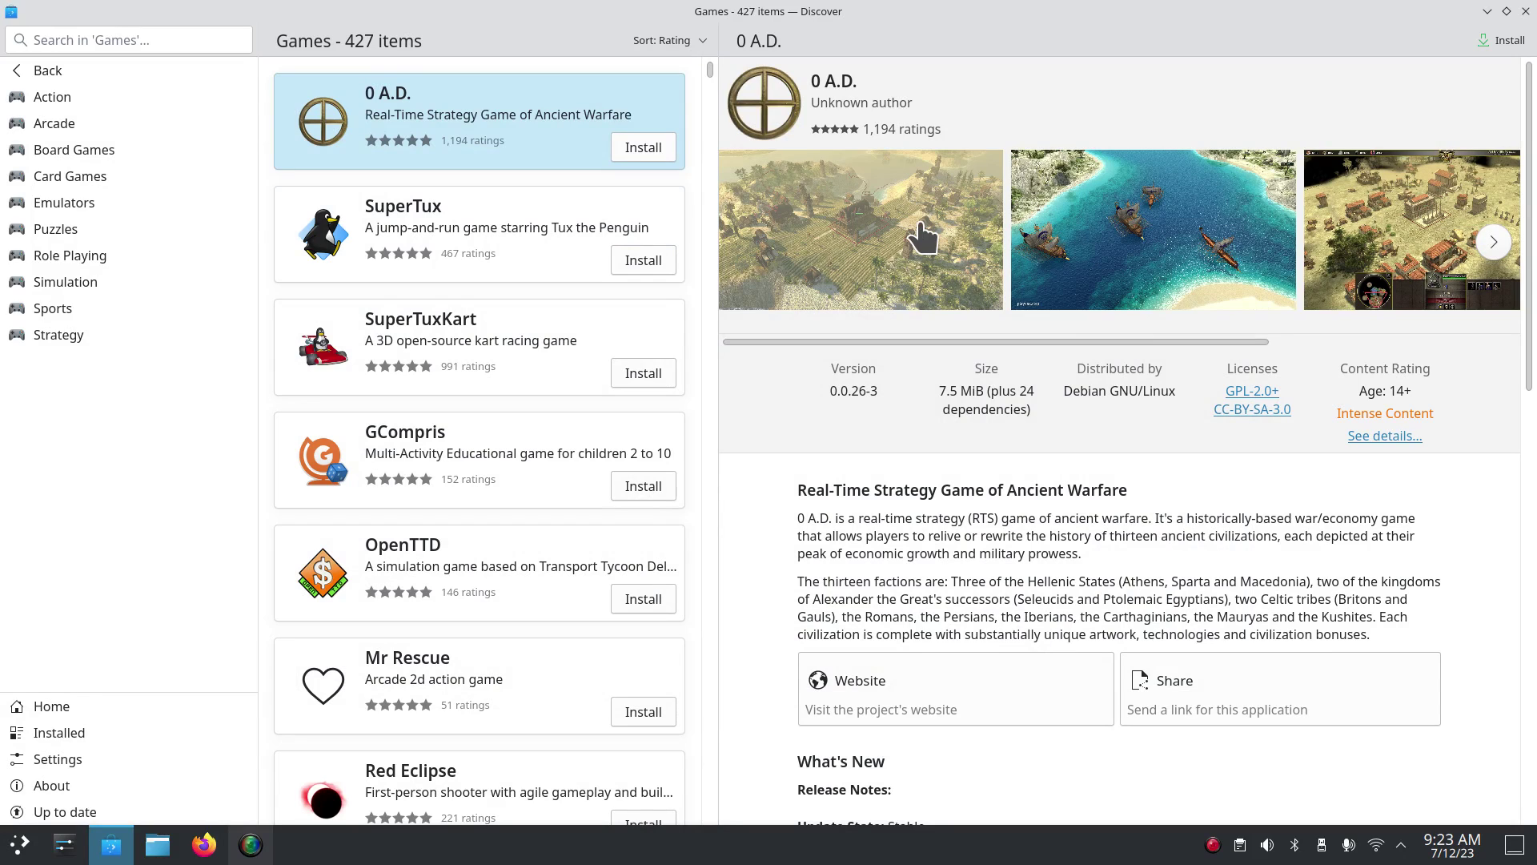
double_click(941, 8)
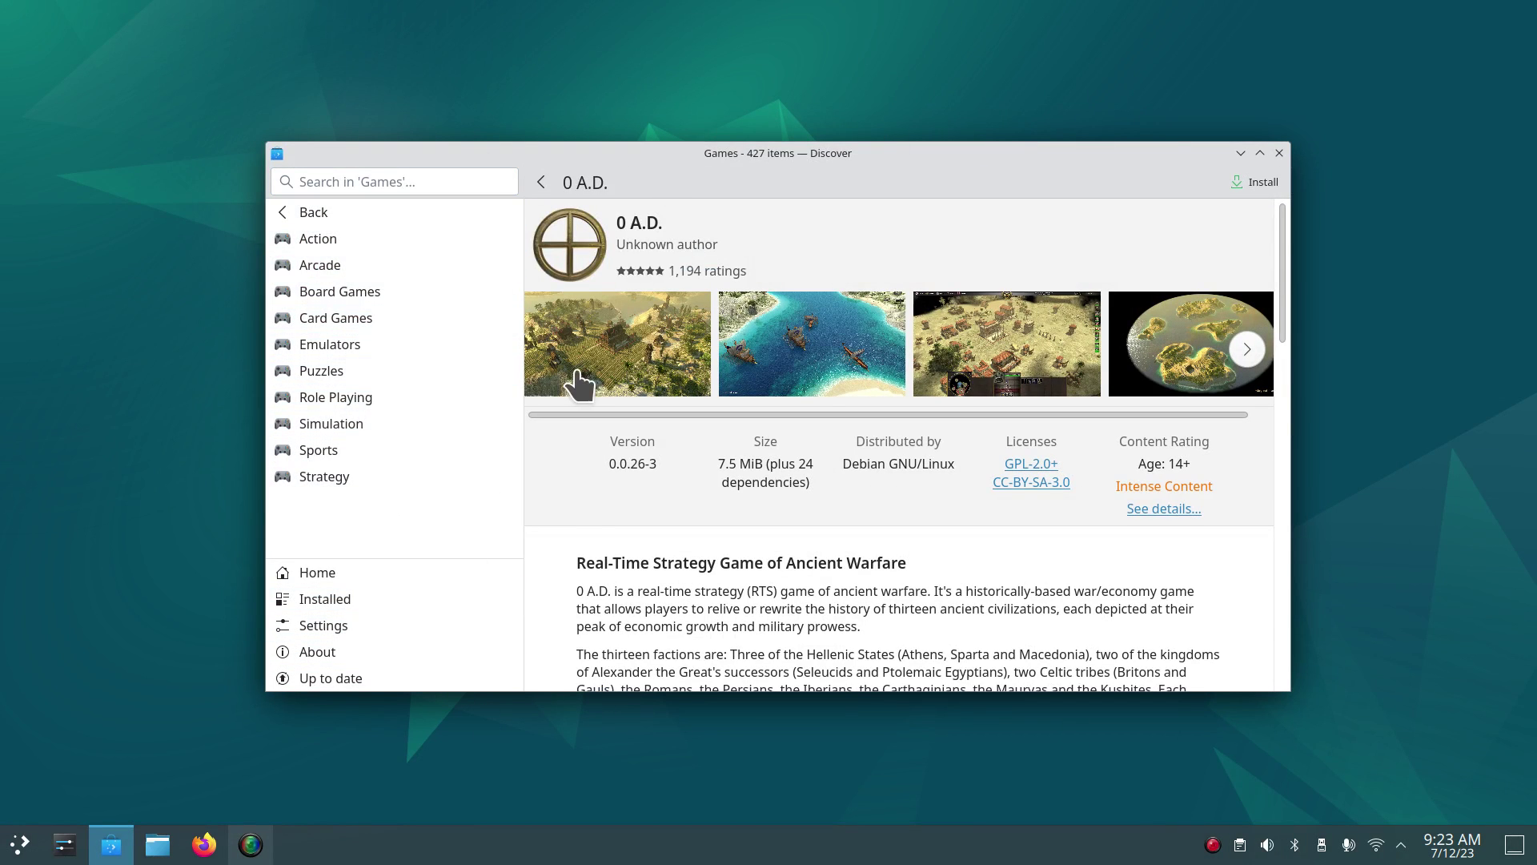
double_click(1012, 152)
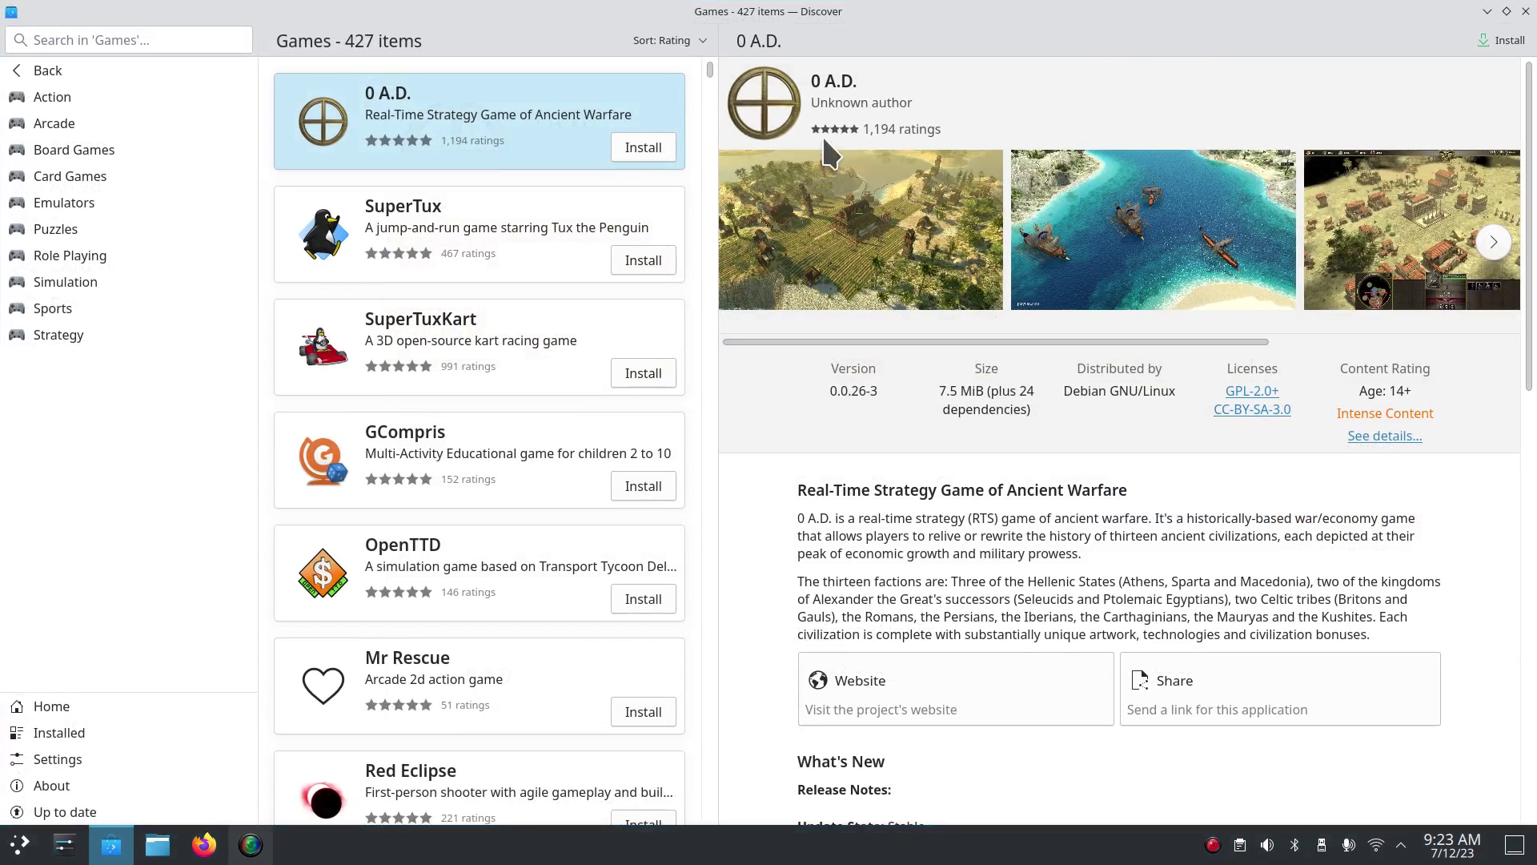
Try installing 0 A.D. twice, cancelling both password prompts, then close Discover.
click(643, 147)
click(921, 459)
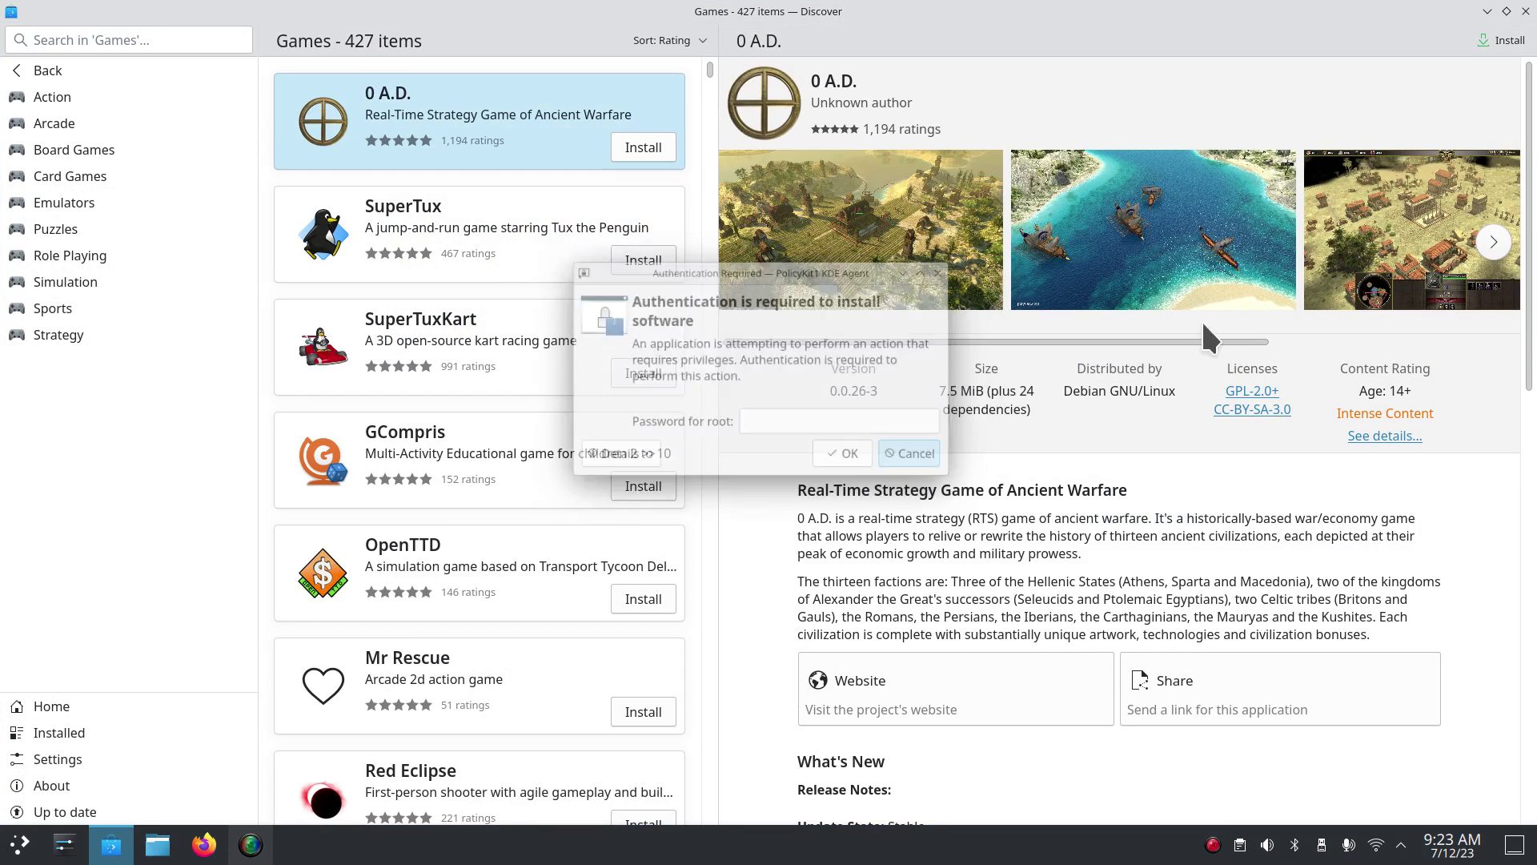
click(1503, 44)
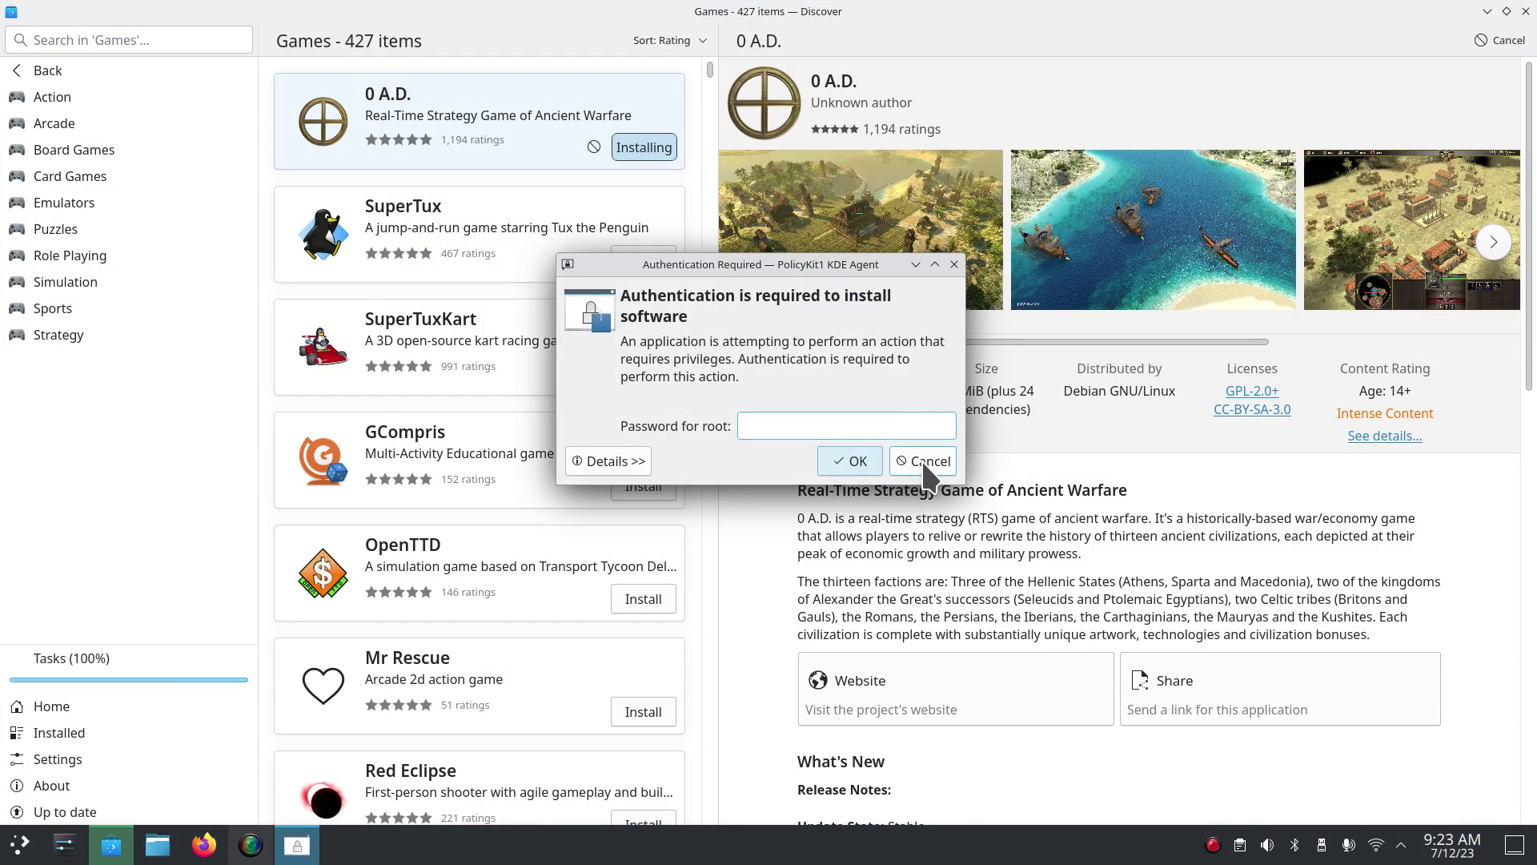
click(925, 462)
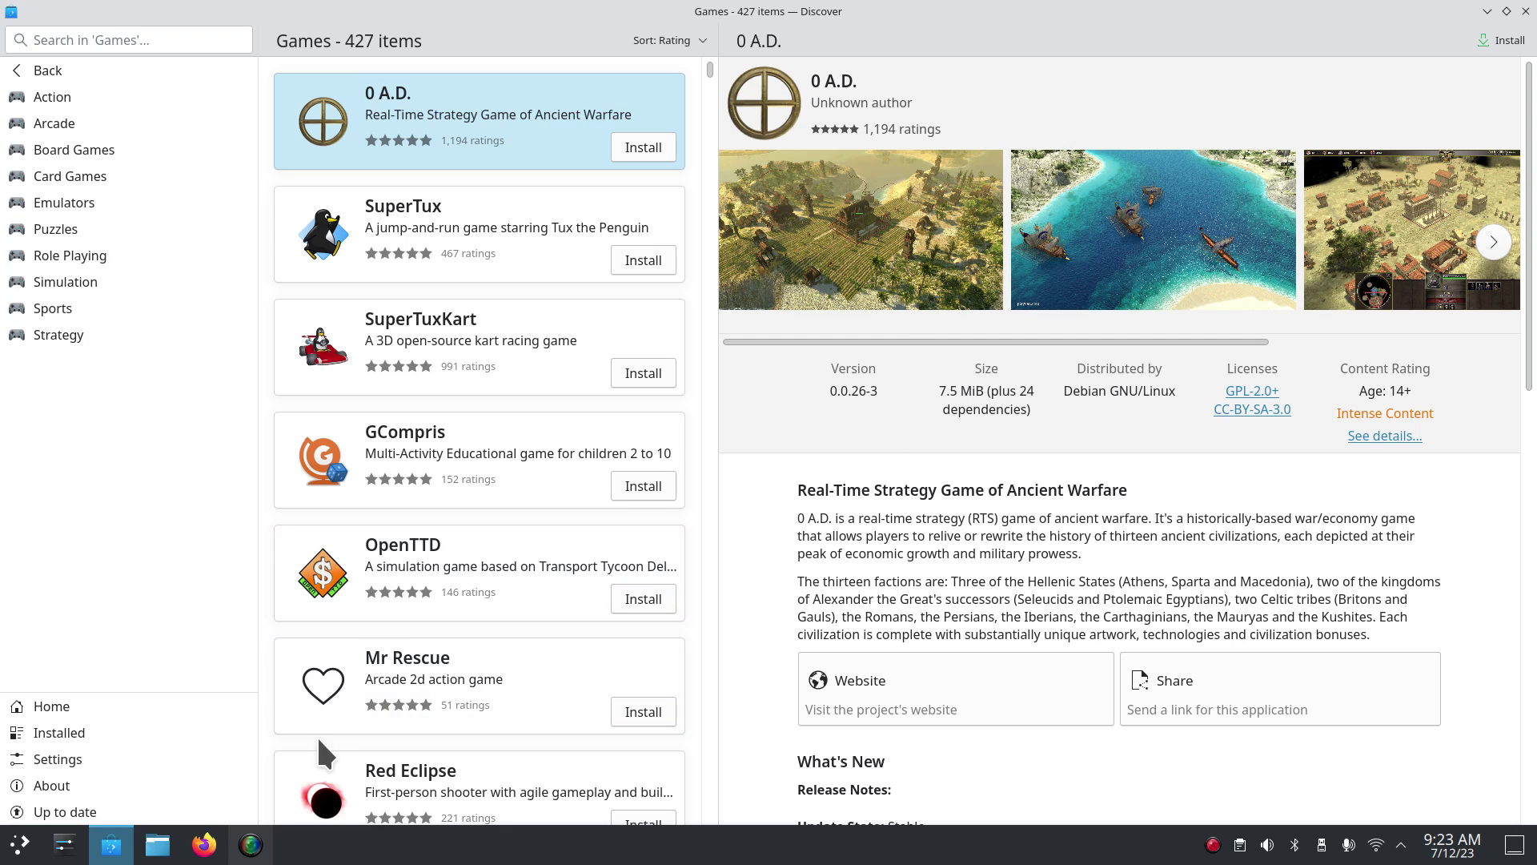
double_click(1060, 8)
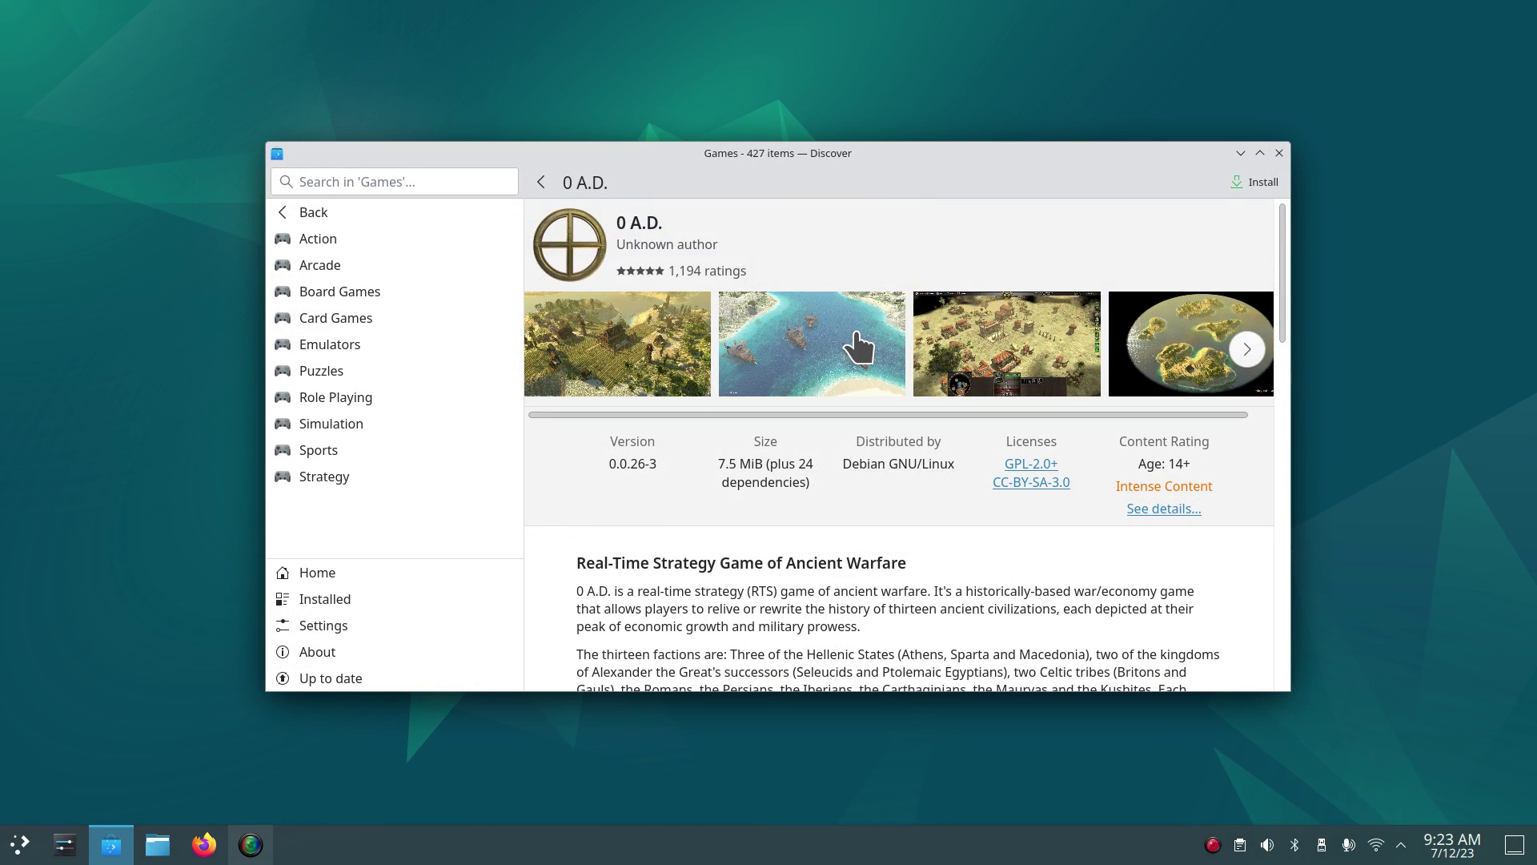
key(alt+F4)
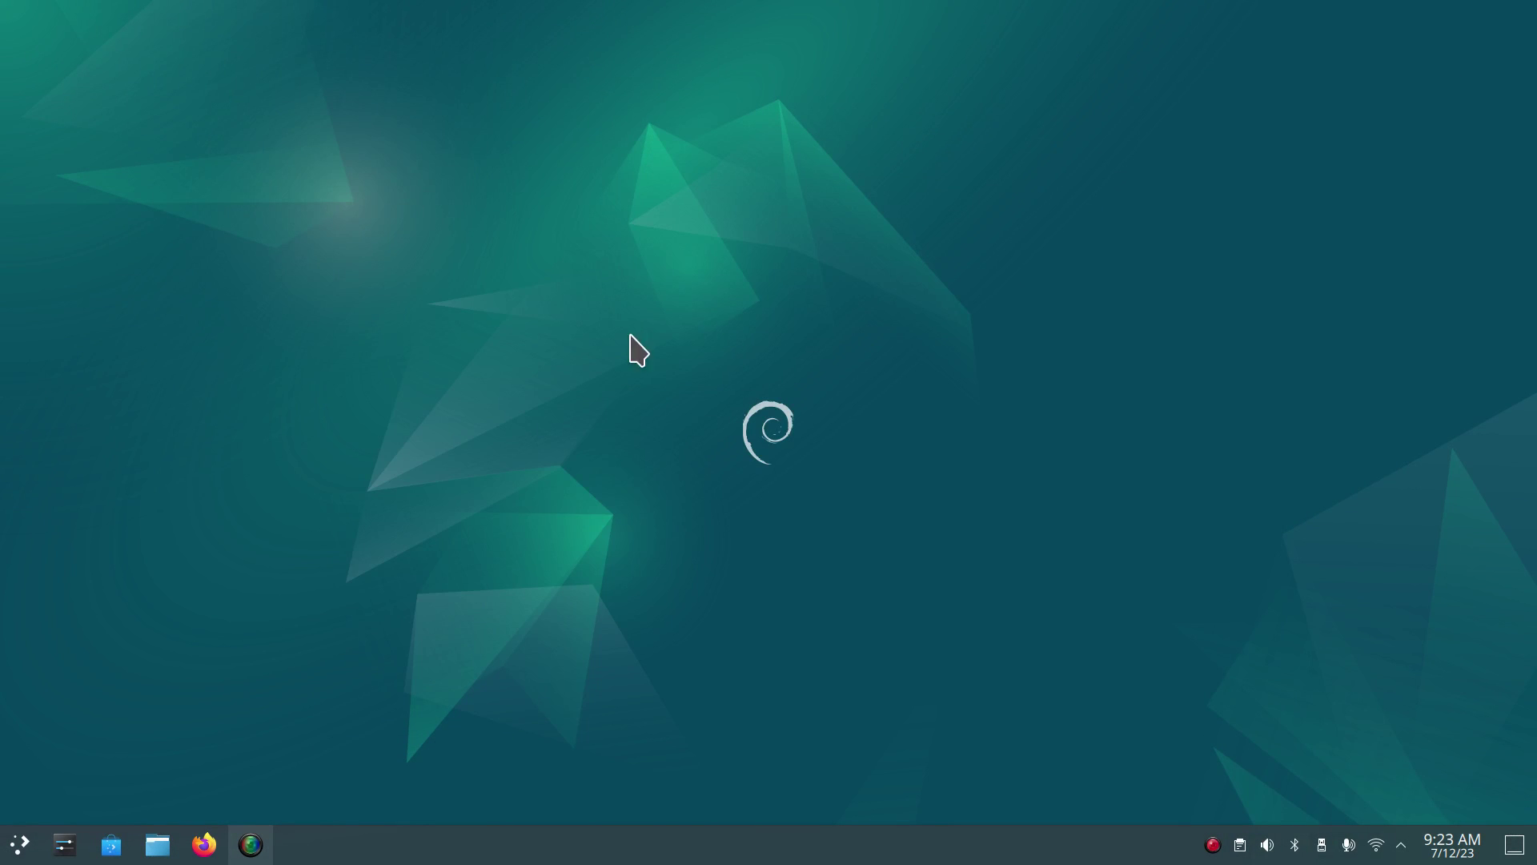
Open System Settings Appearance and browse application style, Plasma style, colours, window decorations and fonts.
click(64, 843)
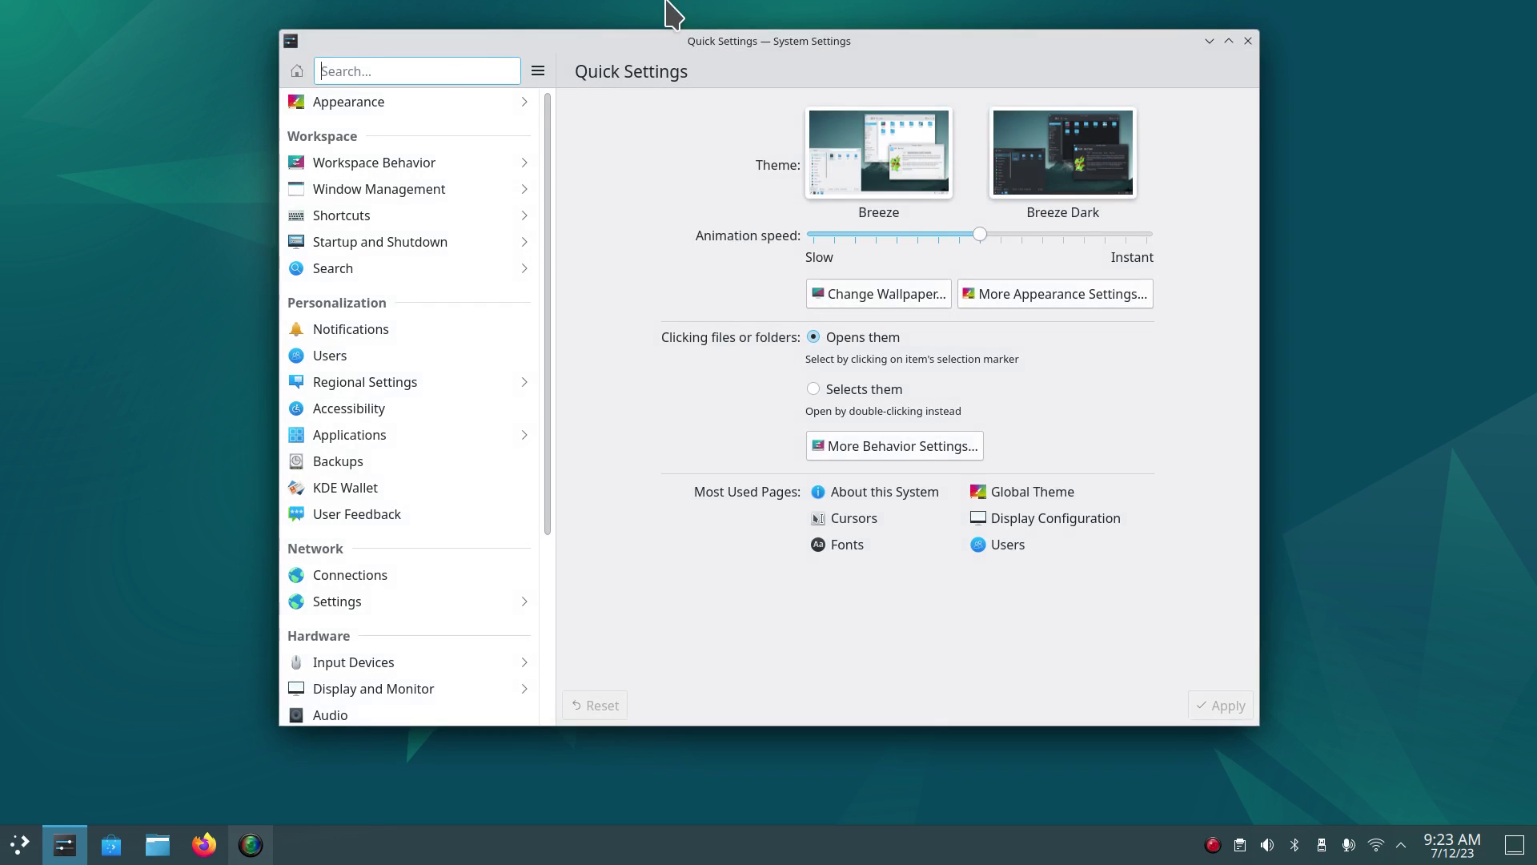
click(432, 101)
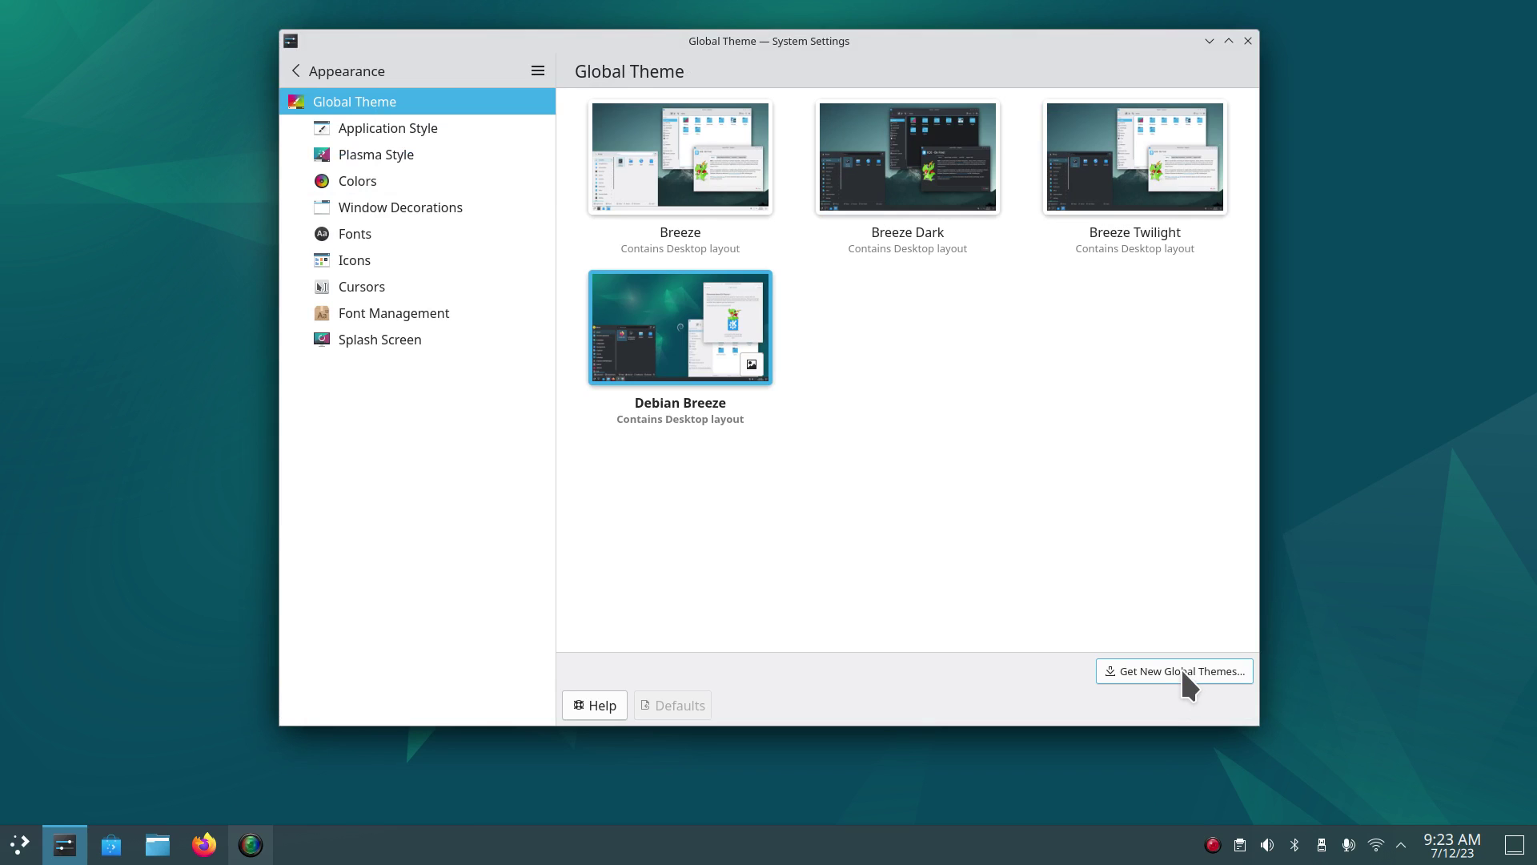
click(401, 128)
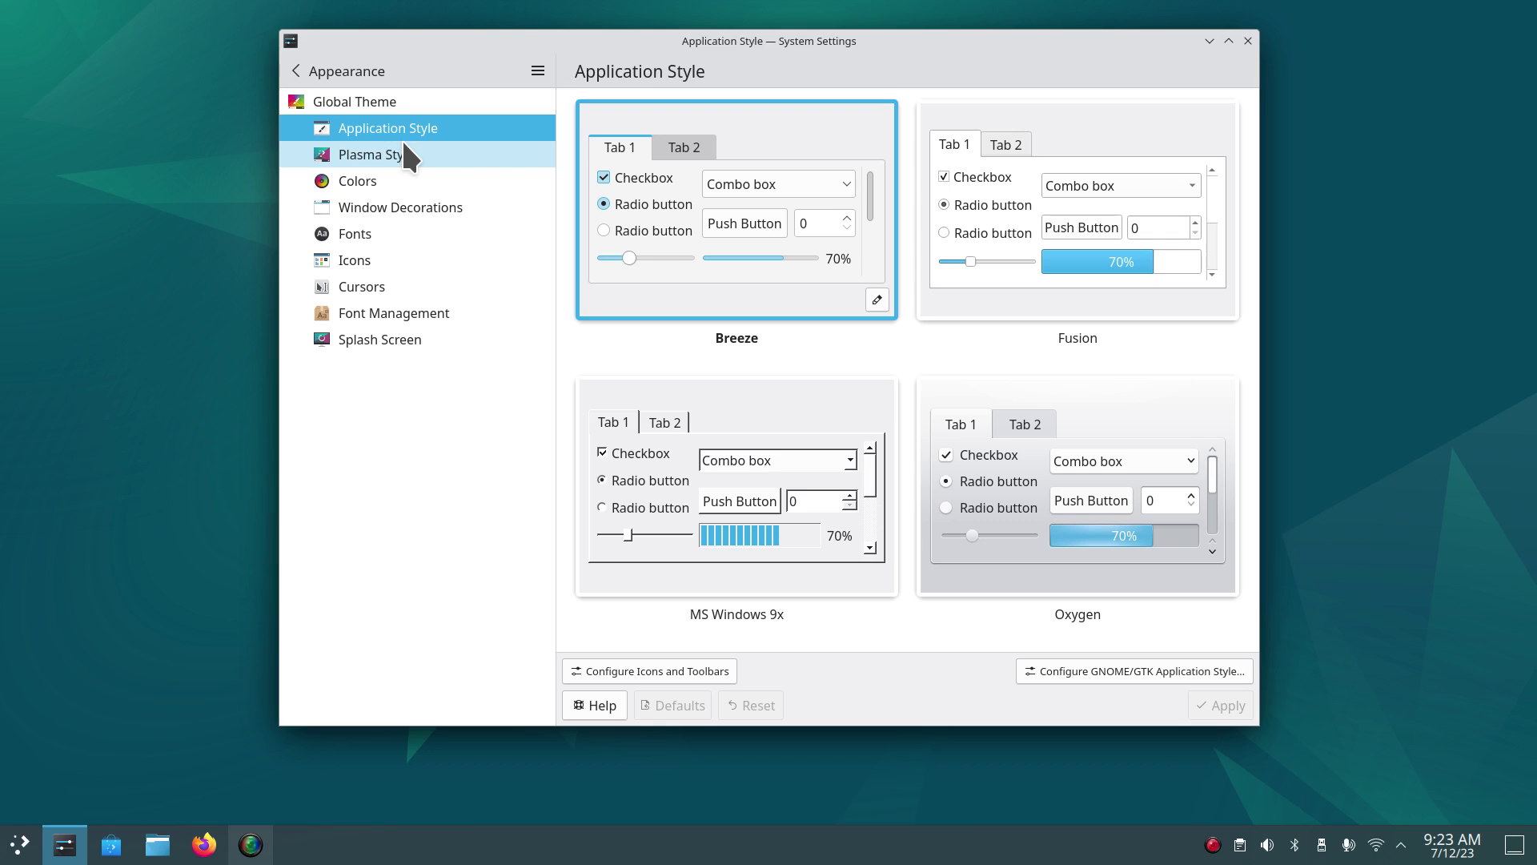
click(396, 153)
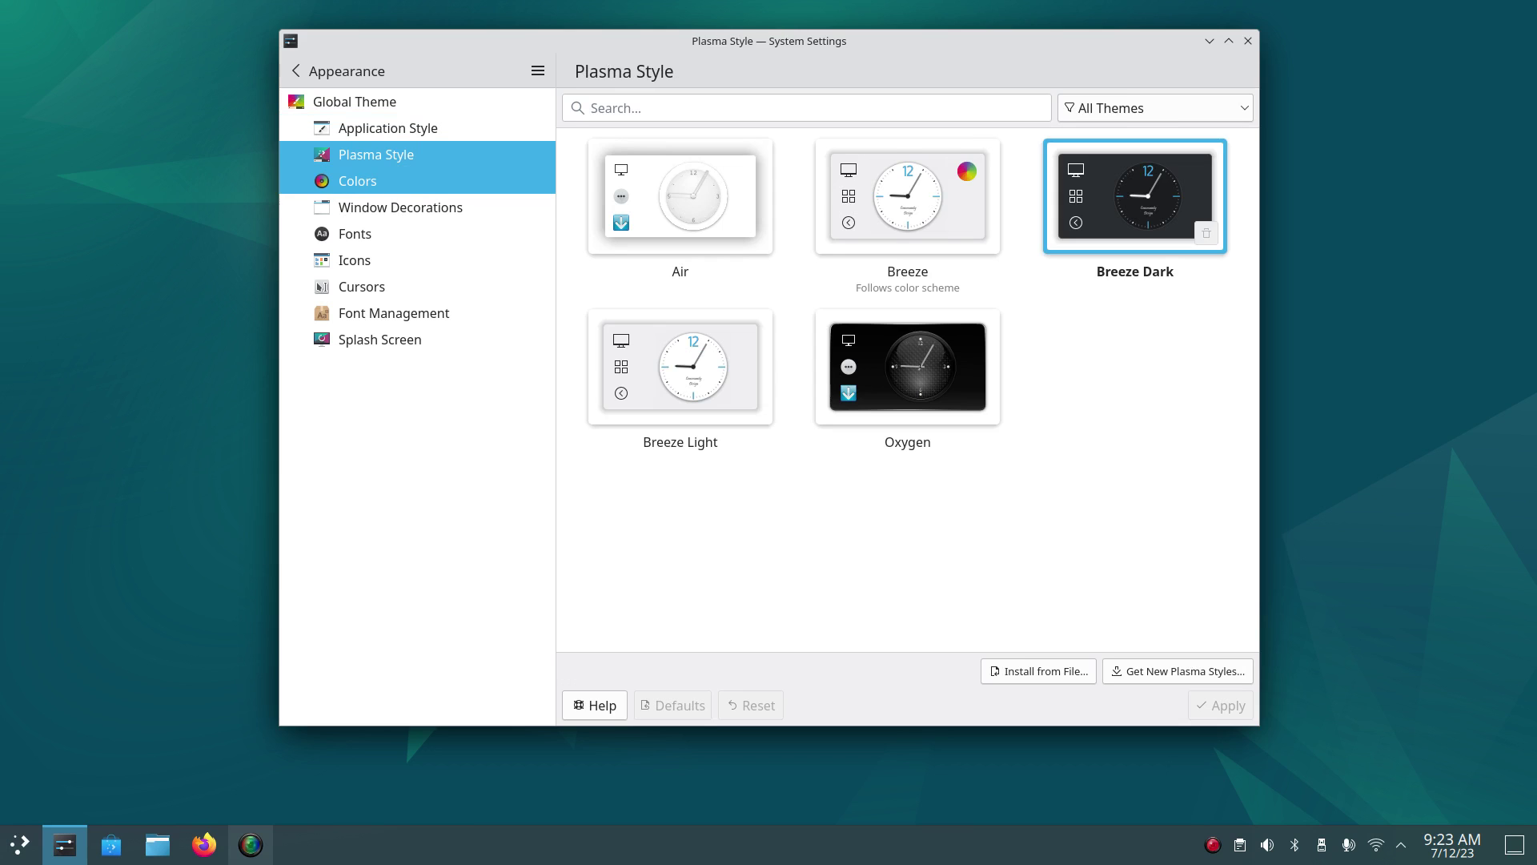
click(395, 179)
click(395, 205)
click(372, 232)
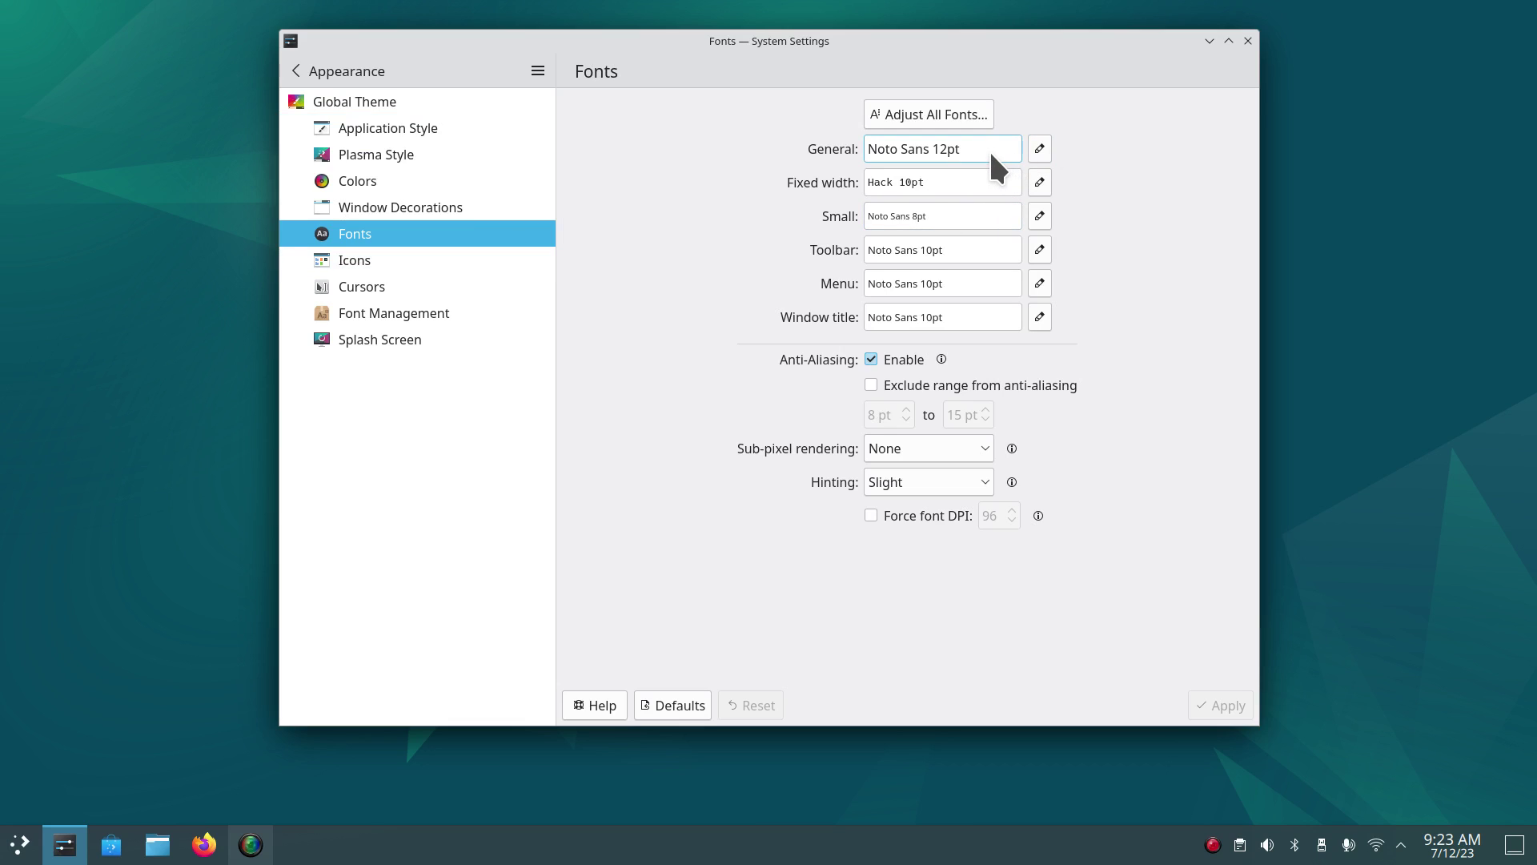
Open and cancel the General font dialog, then view the Icons and Cursors pages.
click(1039, 149)
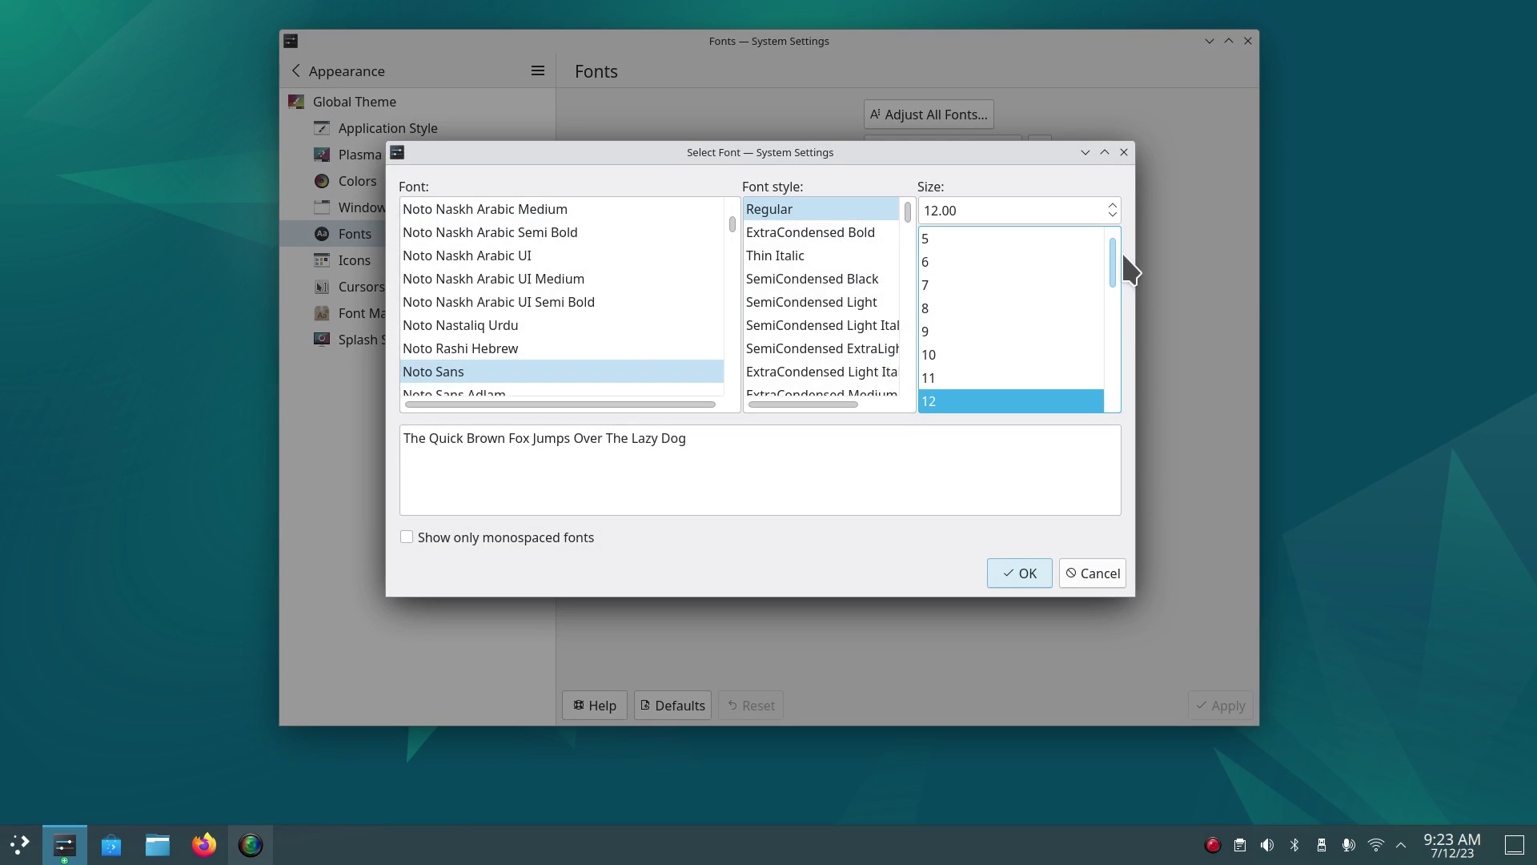
drag(1111, 261, 1103, 302)
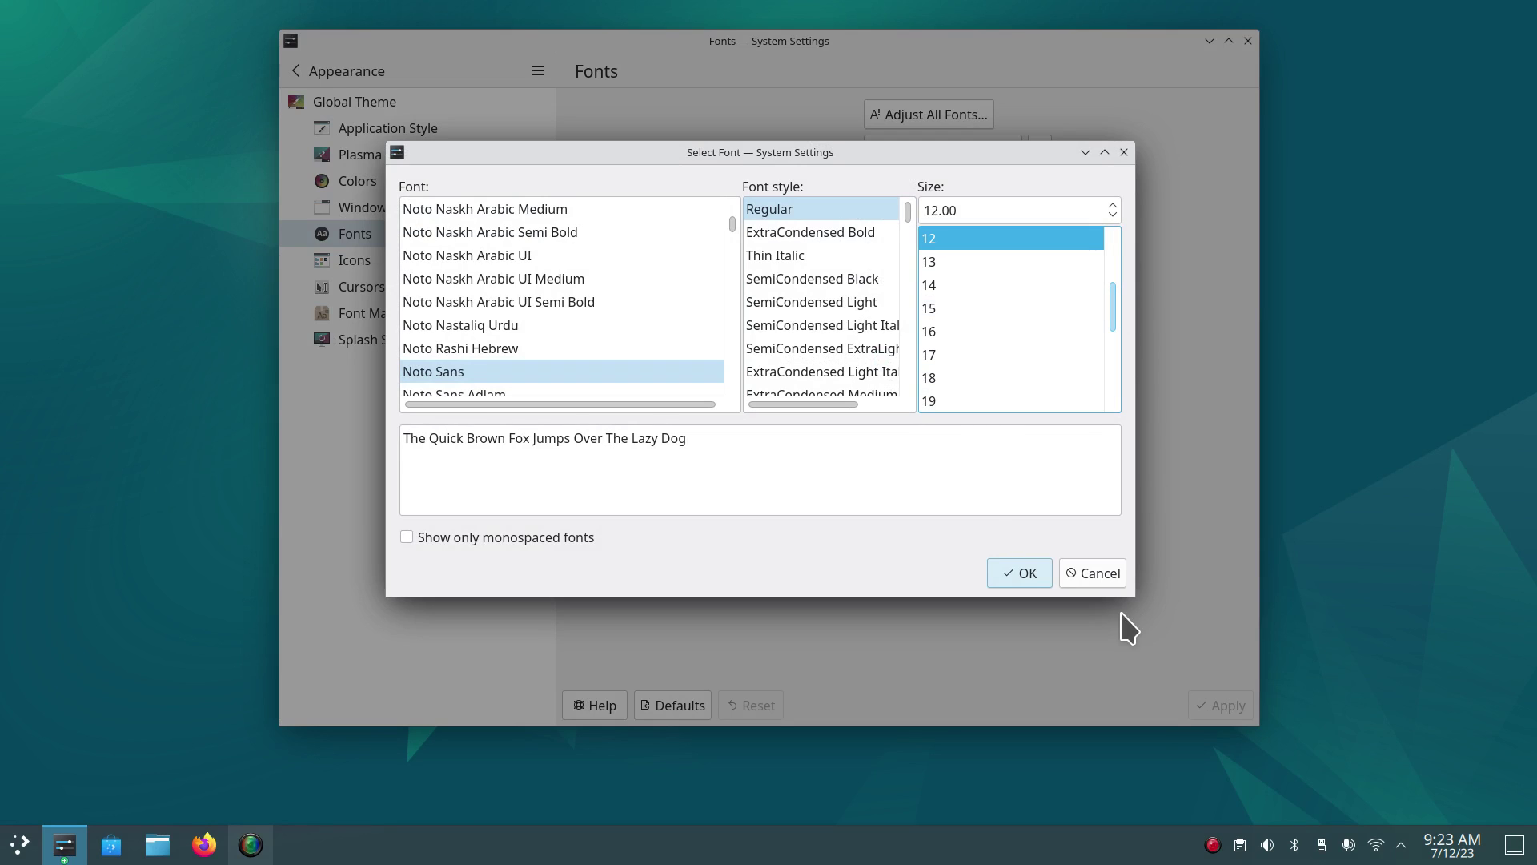
click(1101, 576)
click(378, 261)
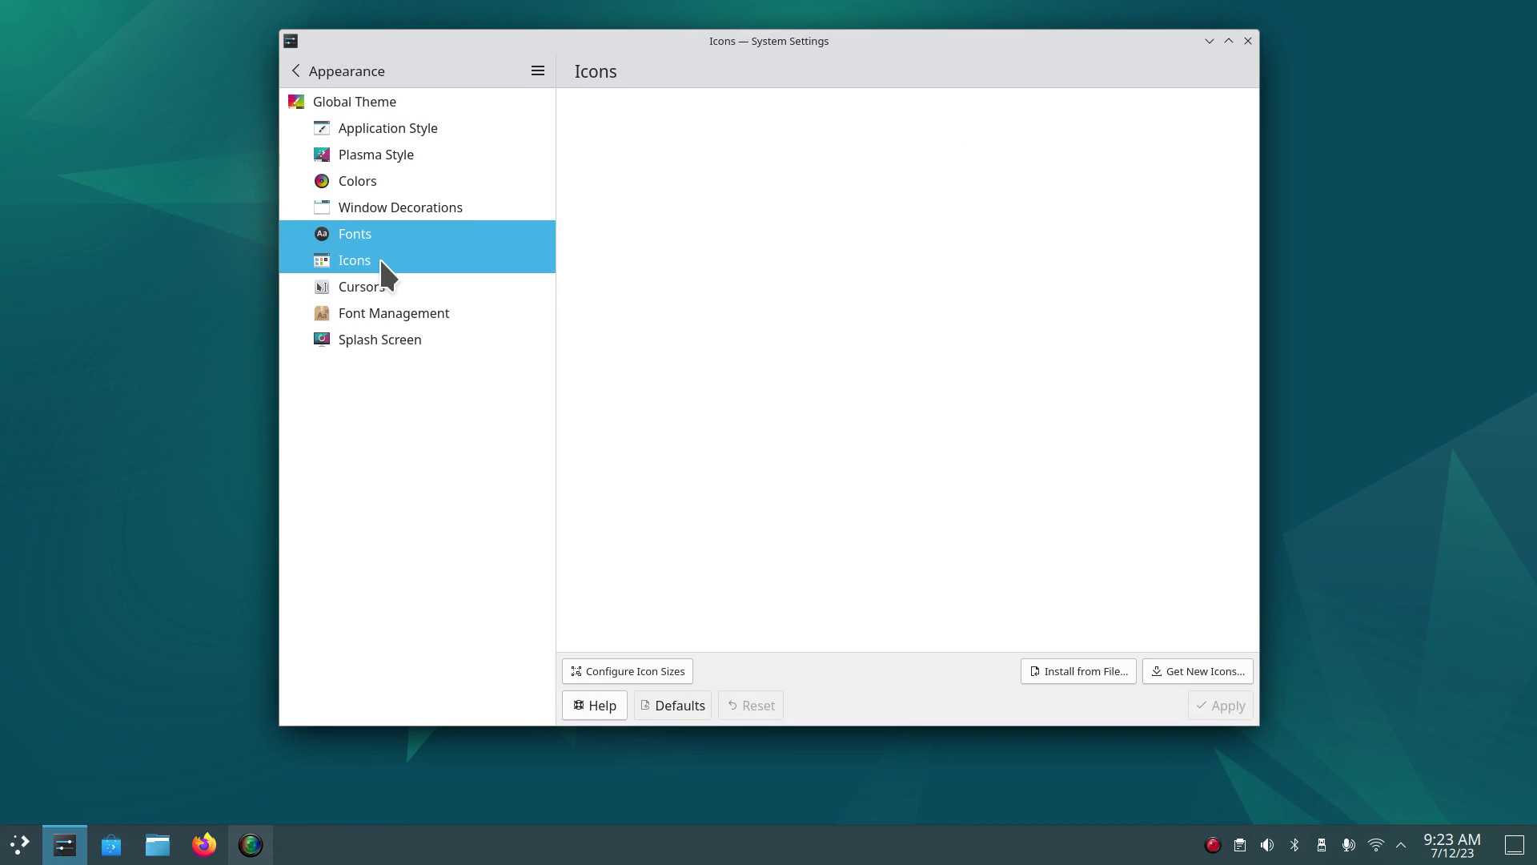
click(371, 288)
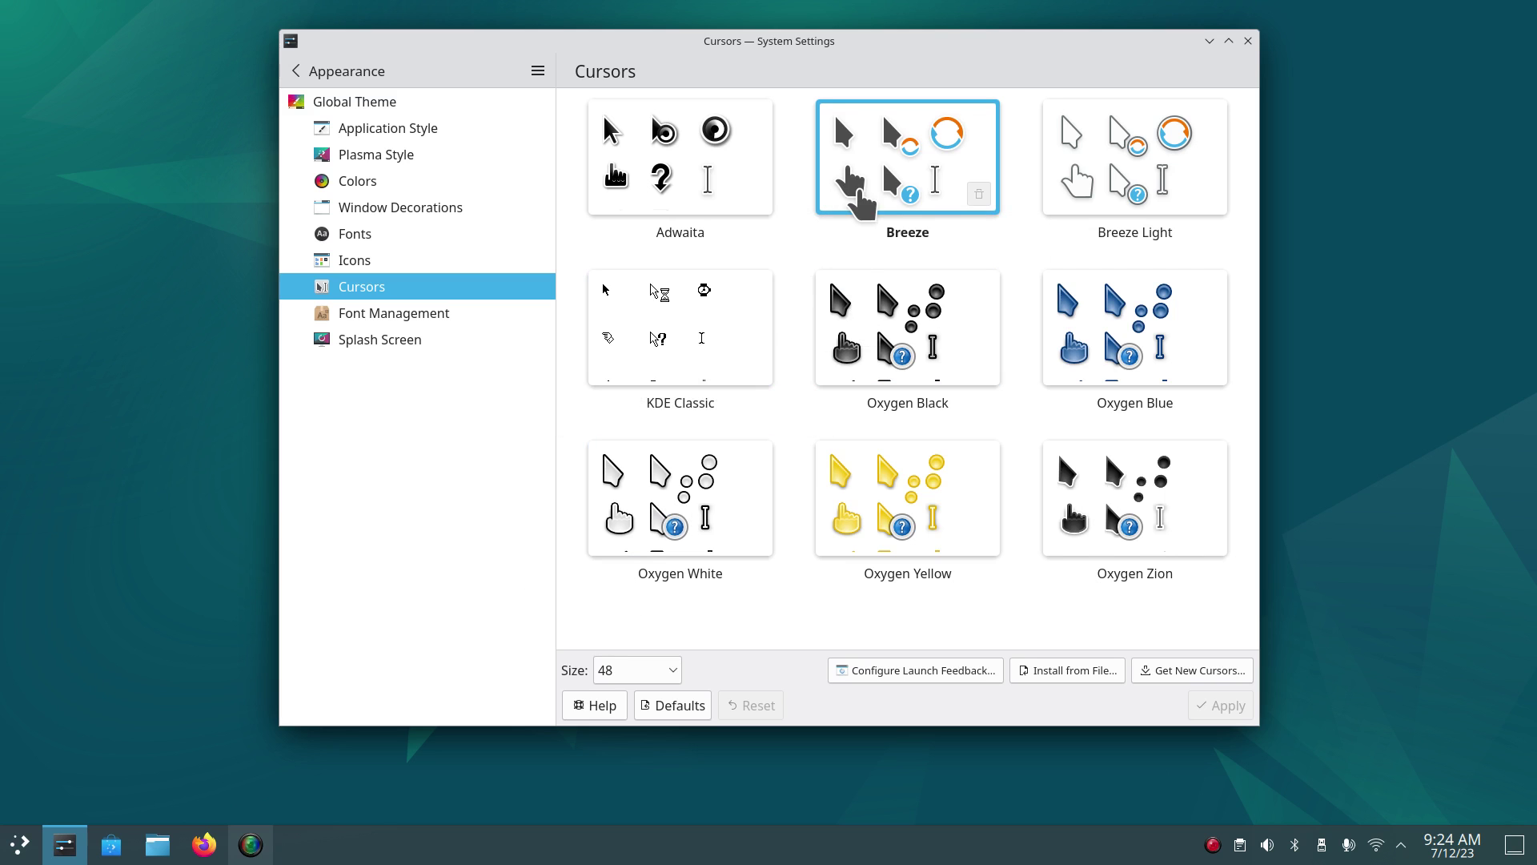
Glance at Font Management and Splash Screen, then open the Users page and the application launcher.
click(385, 316)
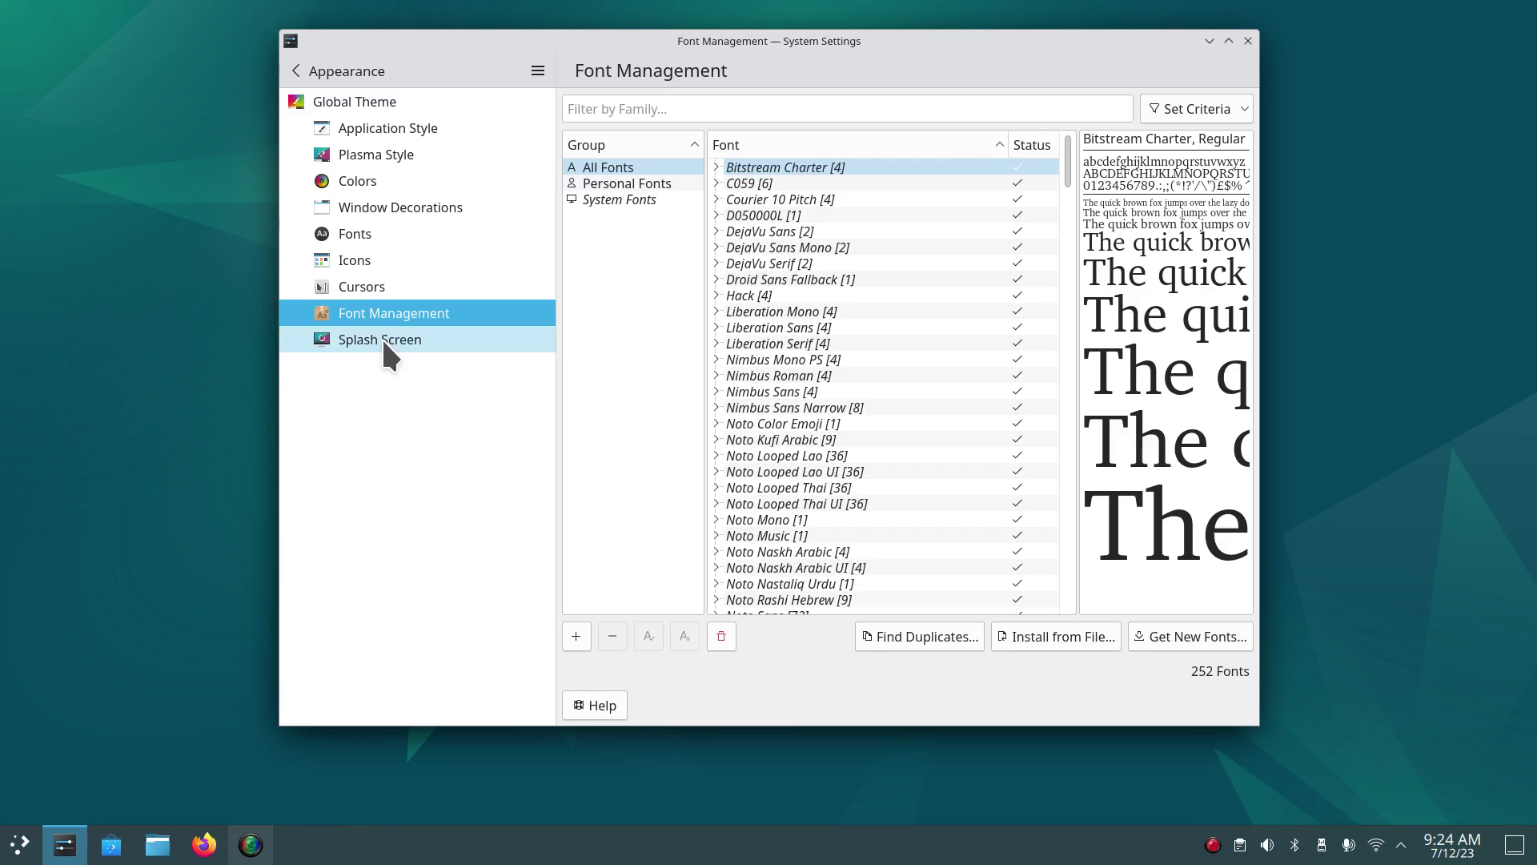
click(381, 338)
click(298, 70)
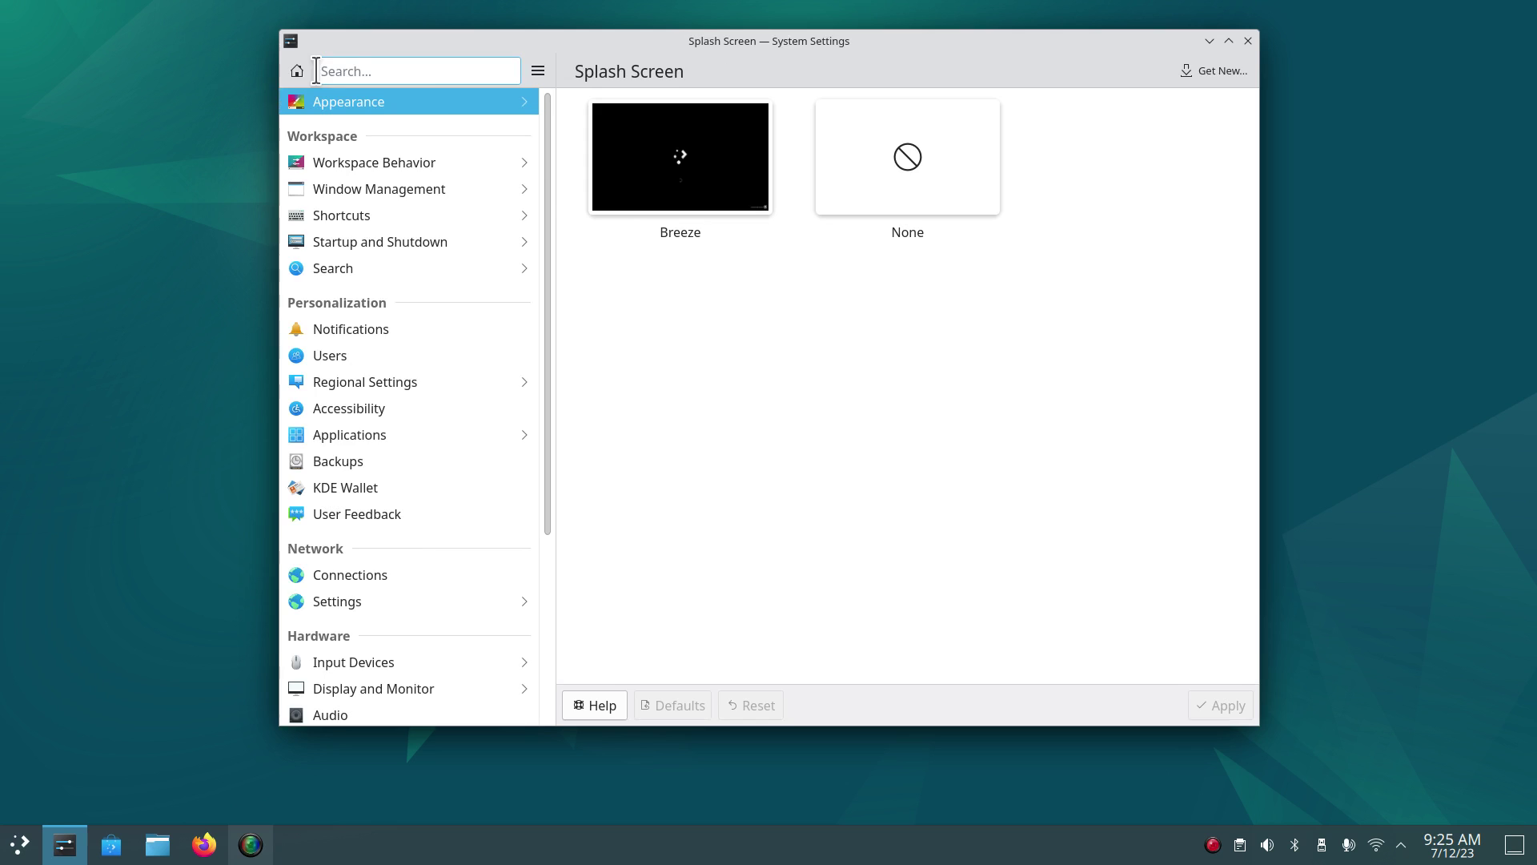
click(342, 354)
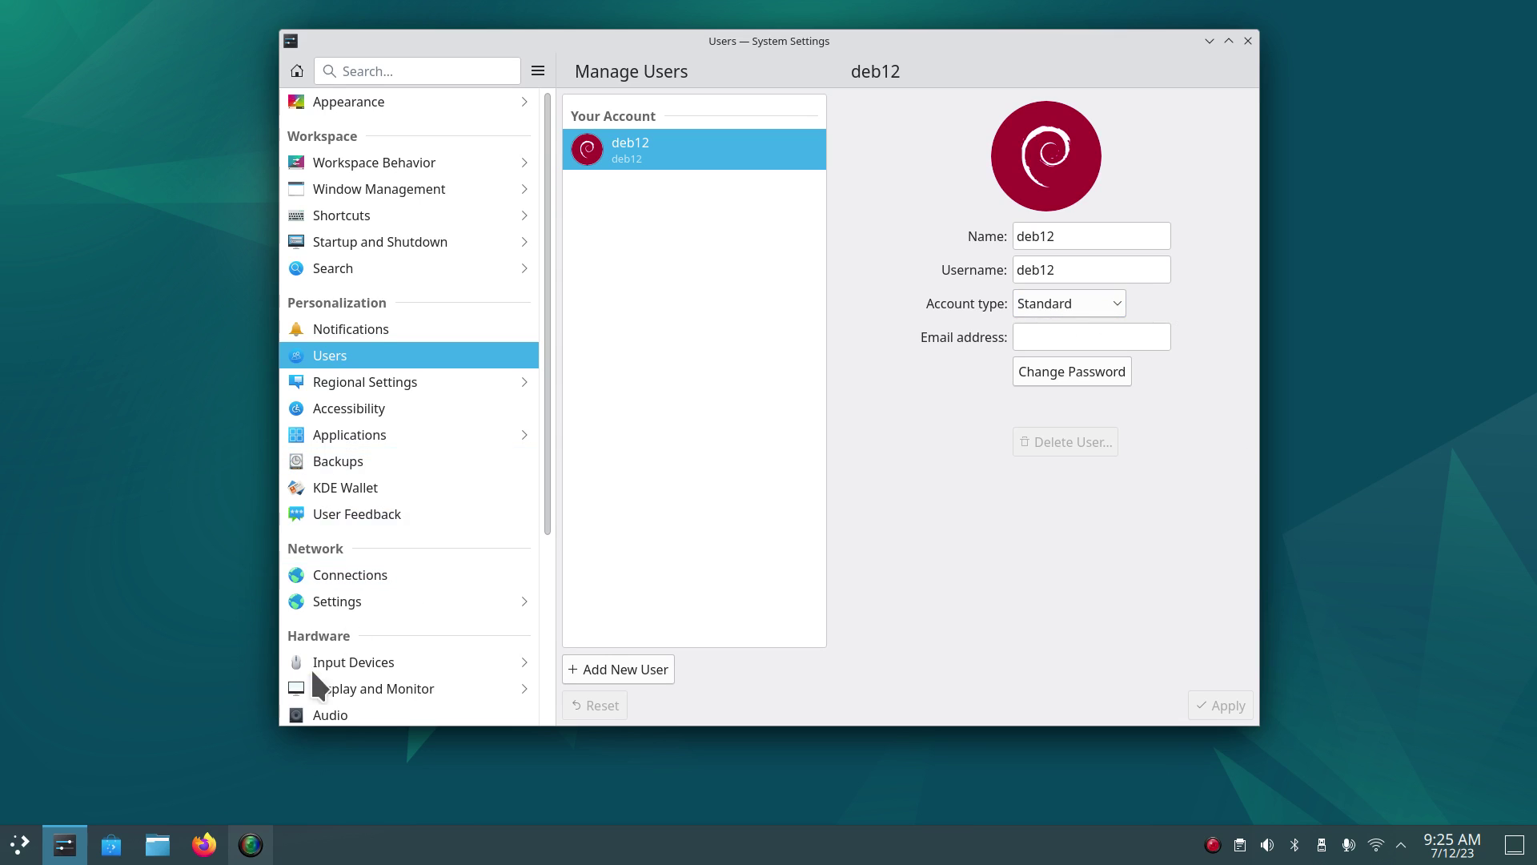
click(18, 848)
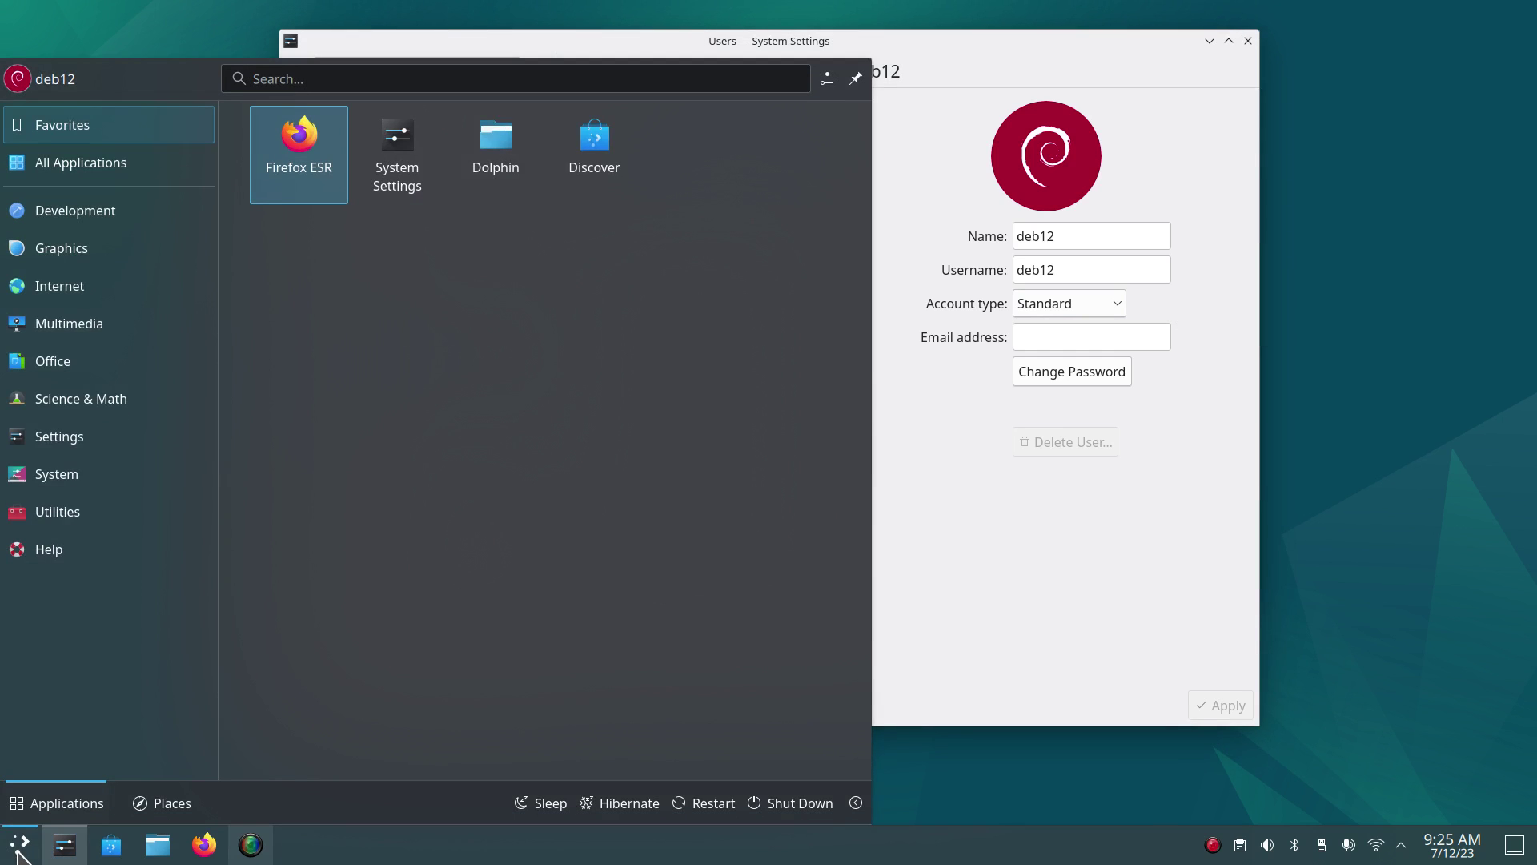
Launch Konsole from a 'ko' launcher search and enlarge its text twice.
text(ko)
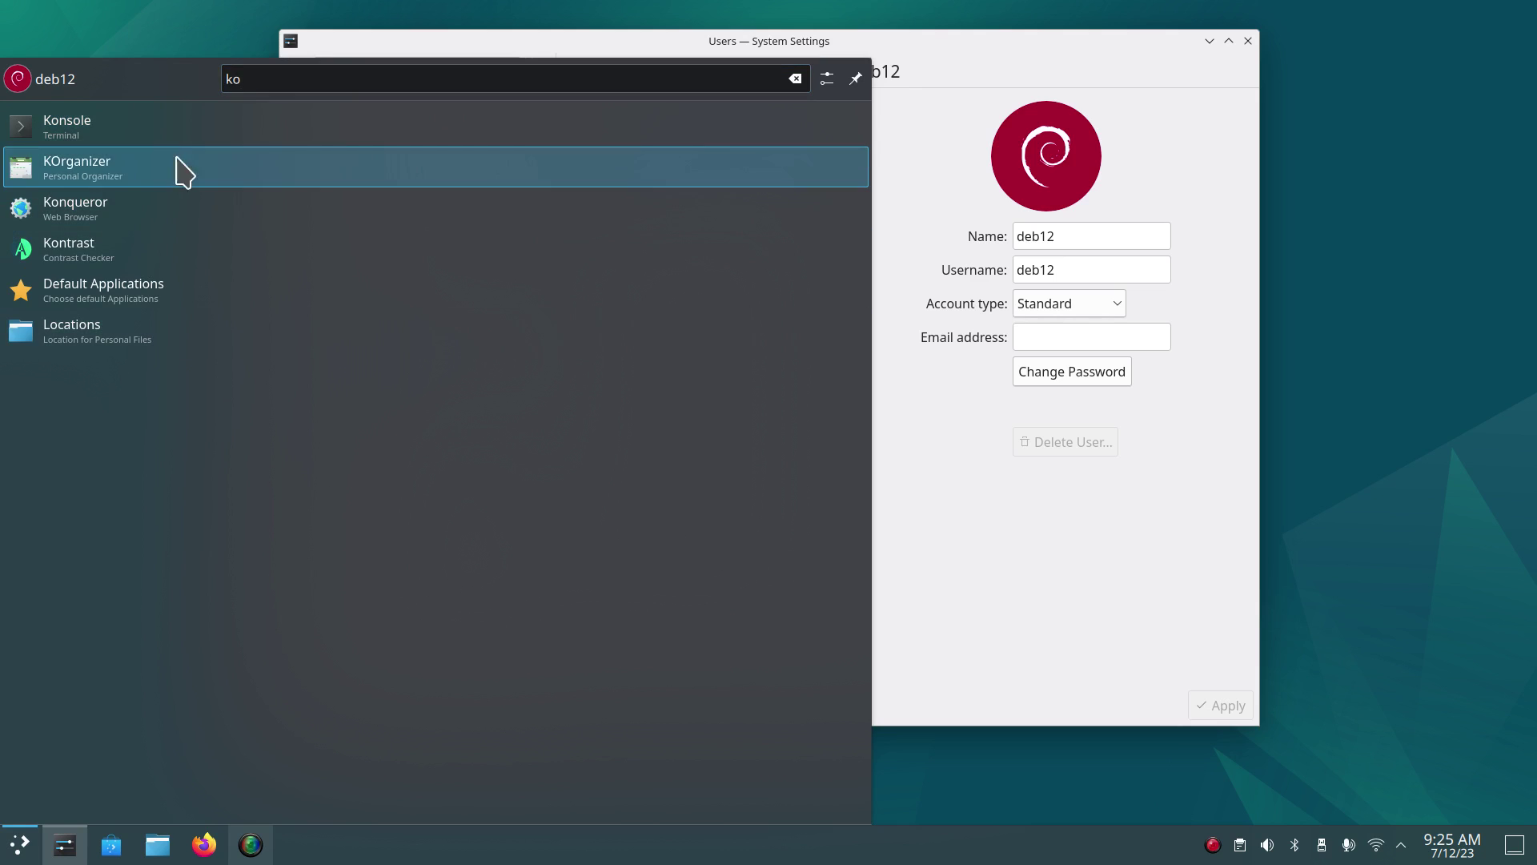
click(169, 133)
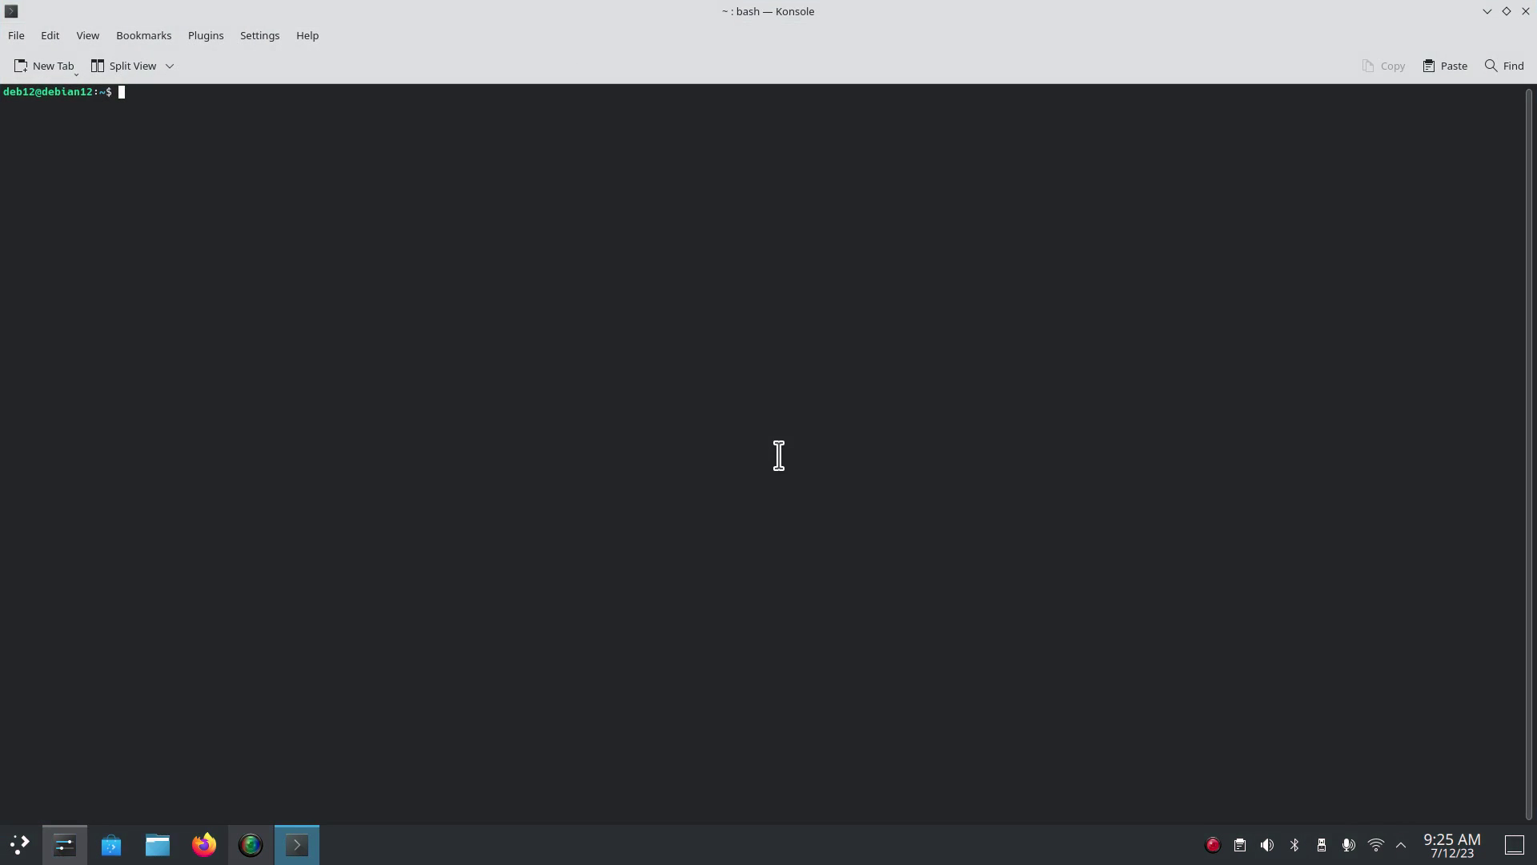
key(ctrl+plus)
key(ctrl+plus)
key(ctrl+plus)
key(ctrl+plus)
key(ctrl+plus)
key(ctrl+plus)
key(ctrl+plus)
key(ctrl+plus)
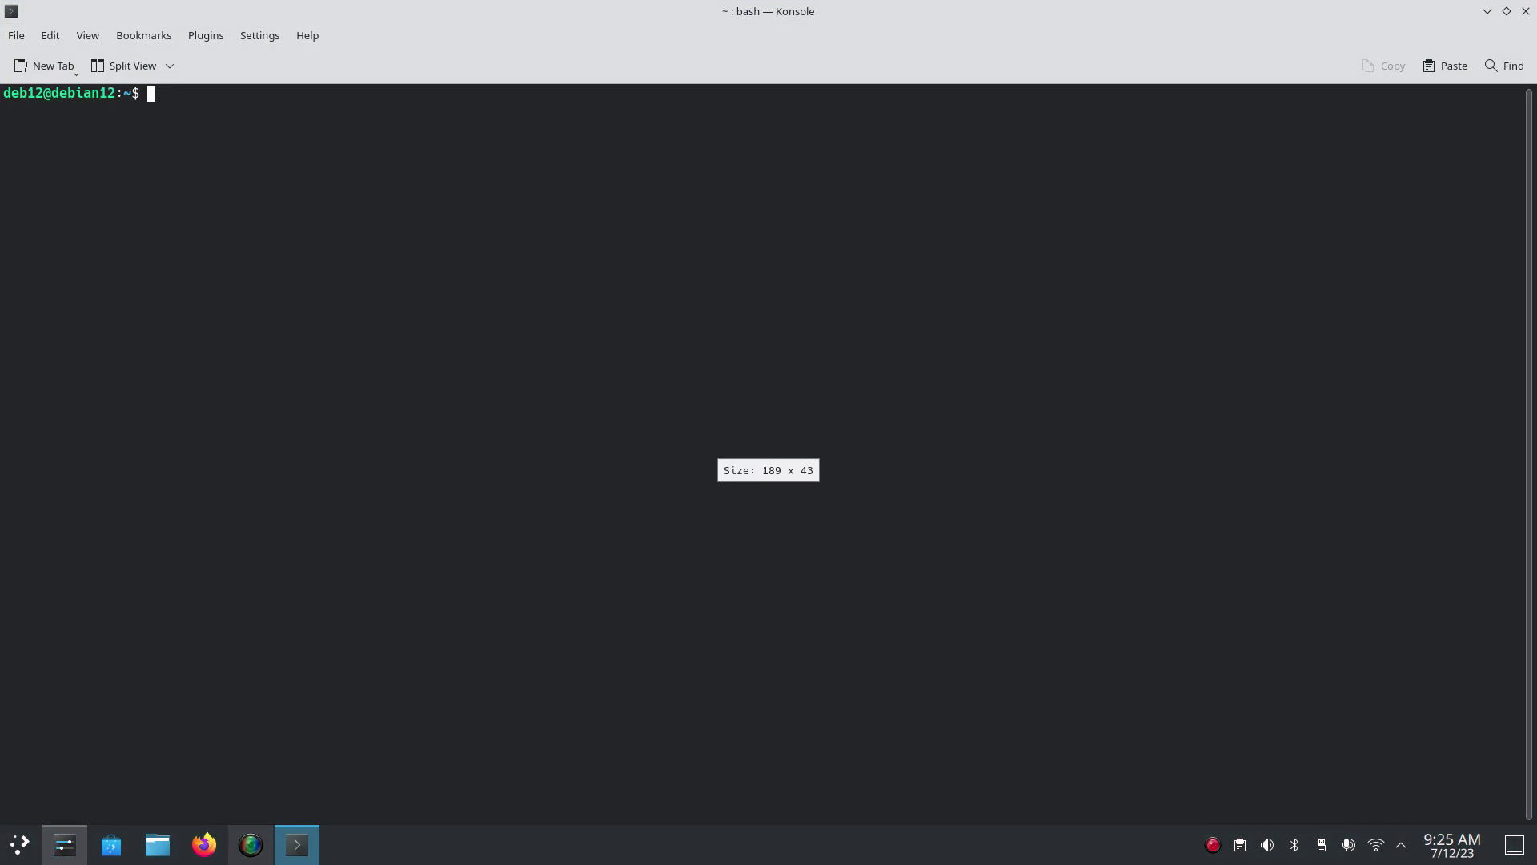
key(ctrl+plus)
key(ctrl+plus)
key(ctrl+plus)
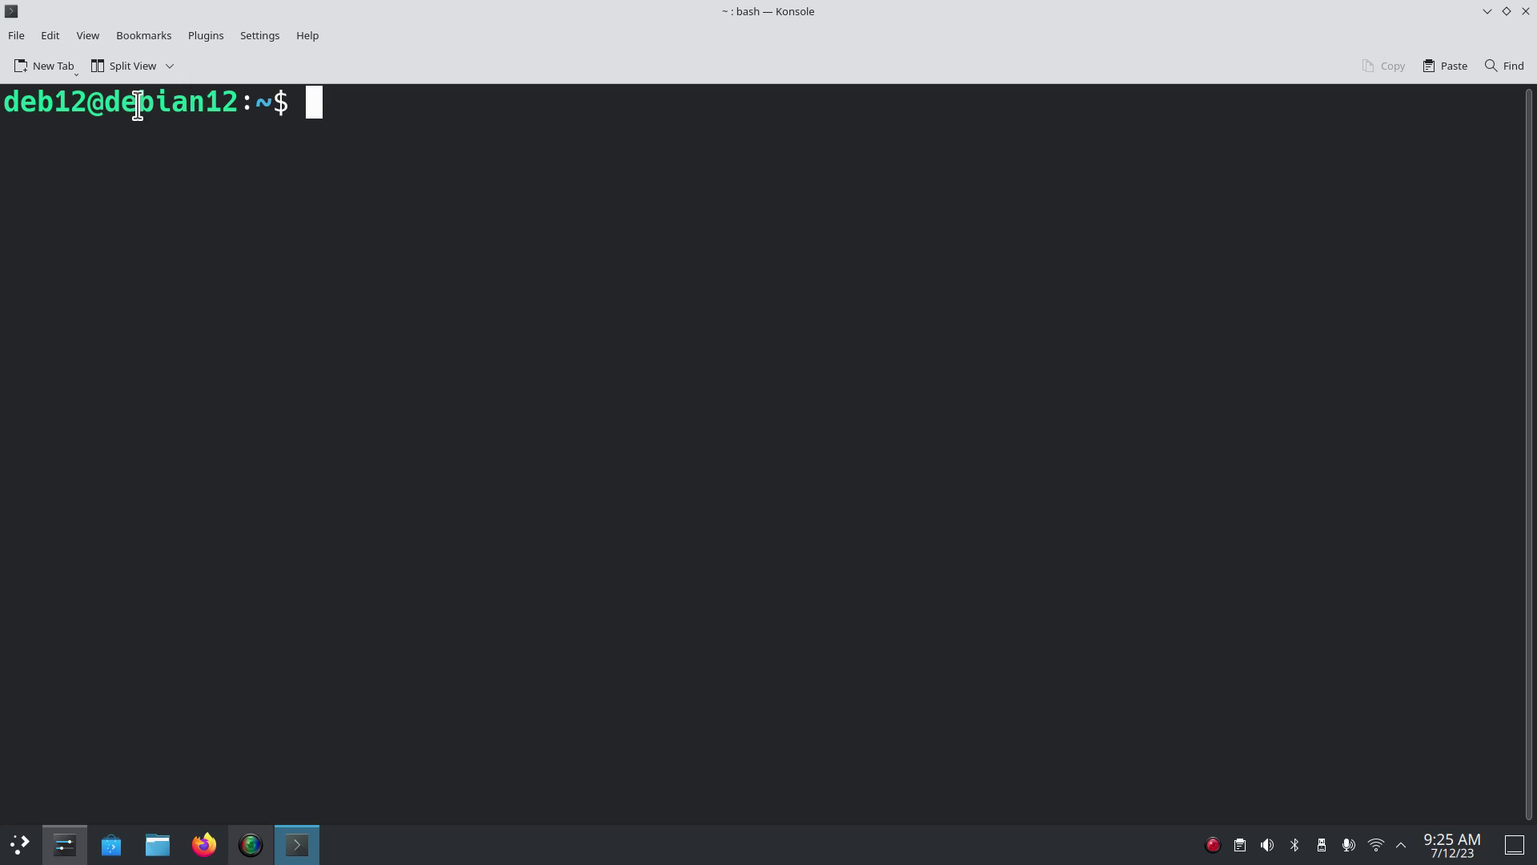
Rerun the recalled apt install vlc command, which fails with a permission-denied lock error.
drag(41, 101, 4, 102)
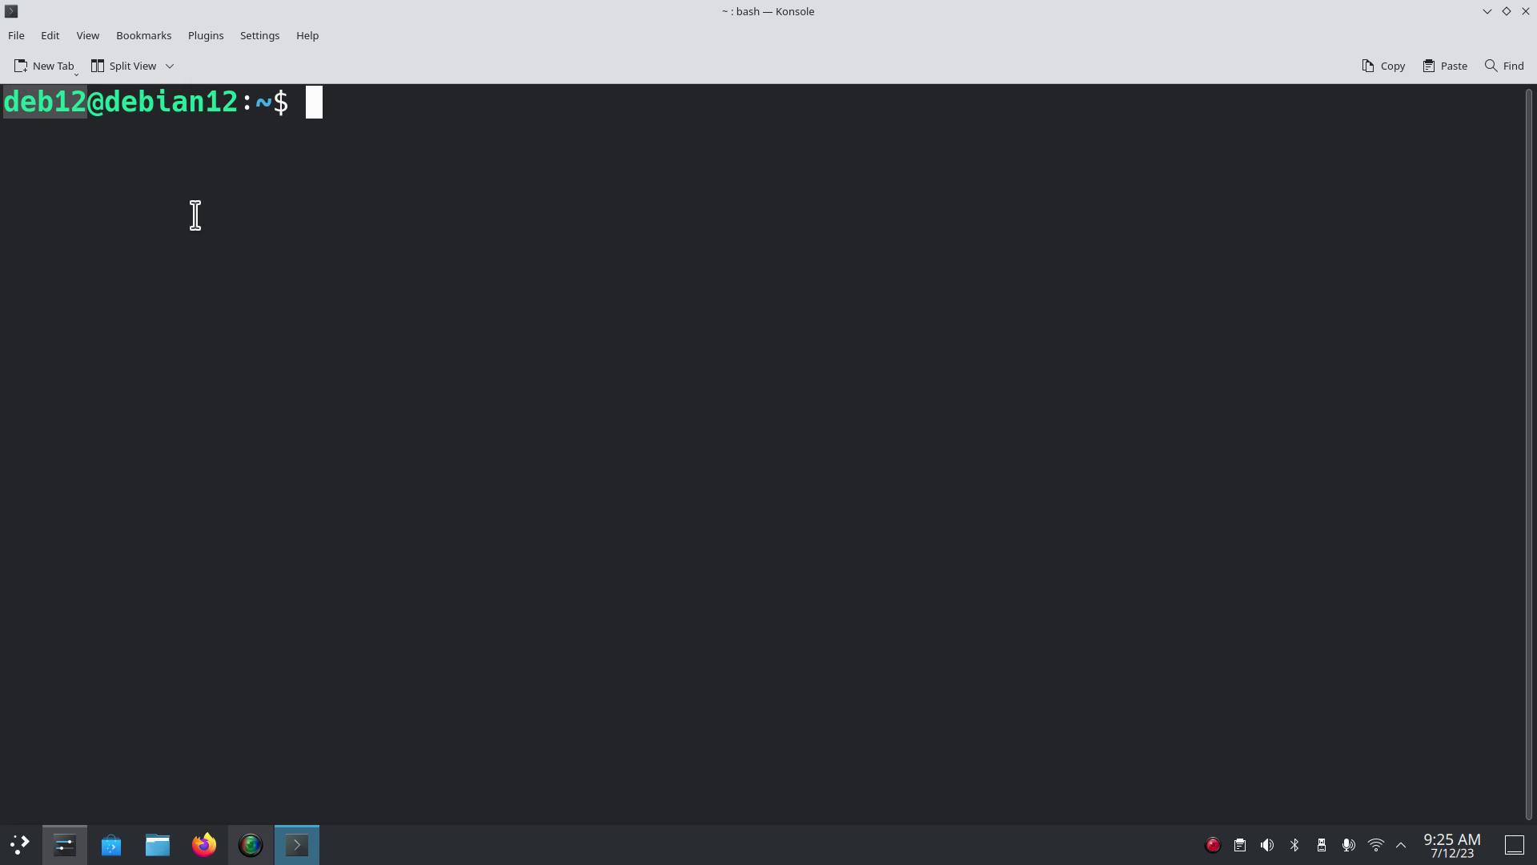
click(344, 144)
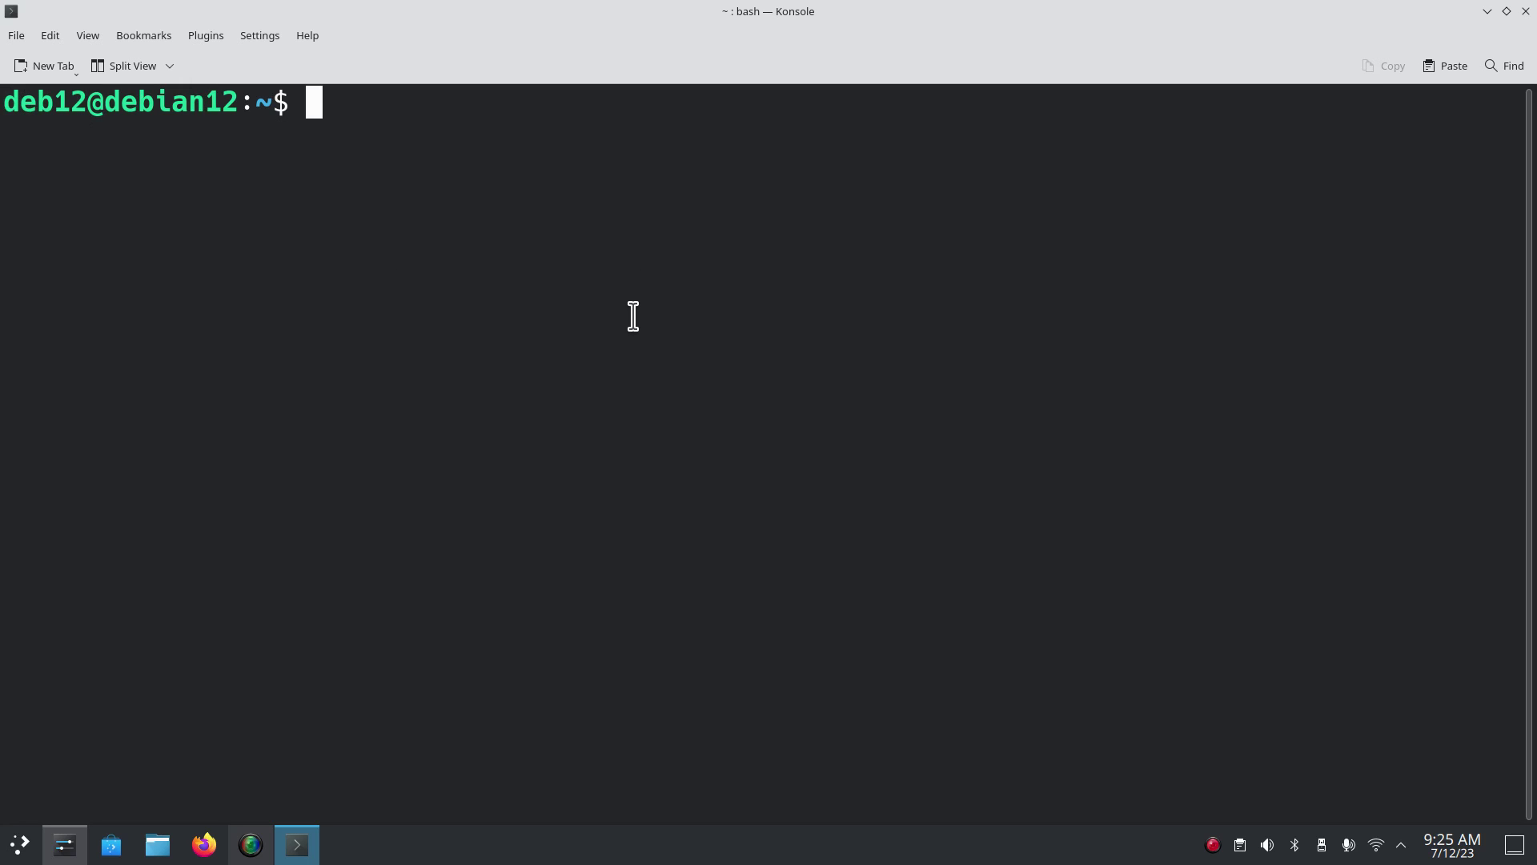
key(Up)
key(Up)
key(Up)
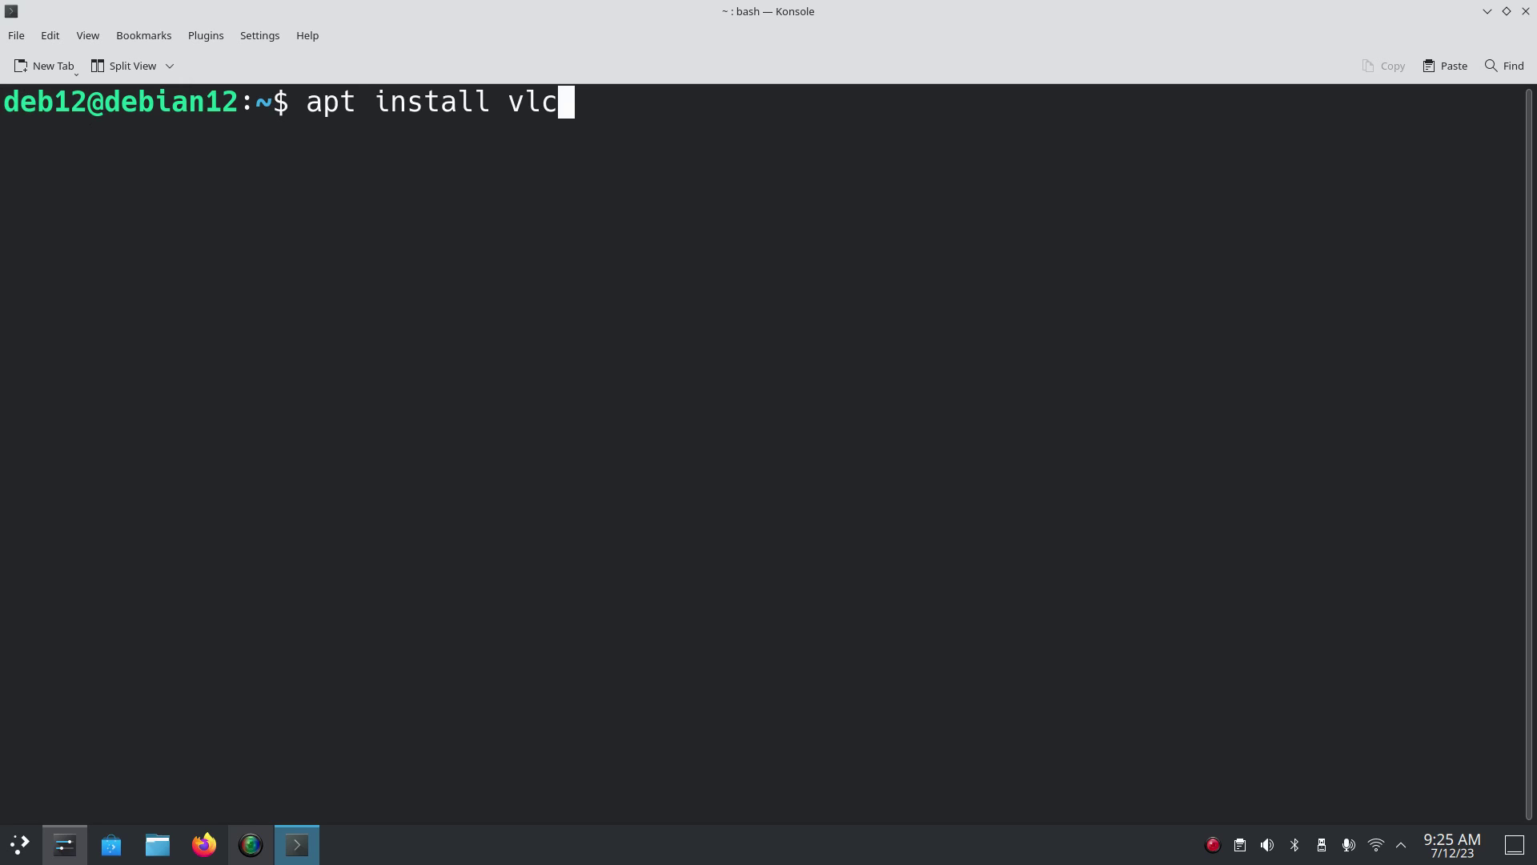
key(Return)
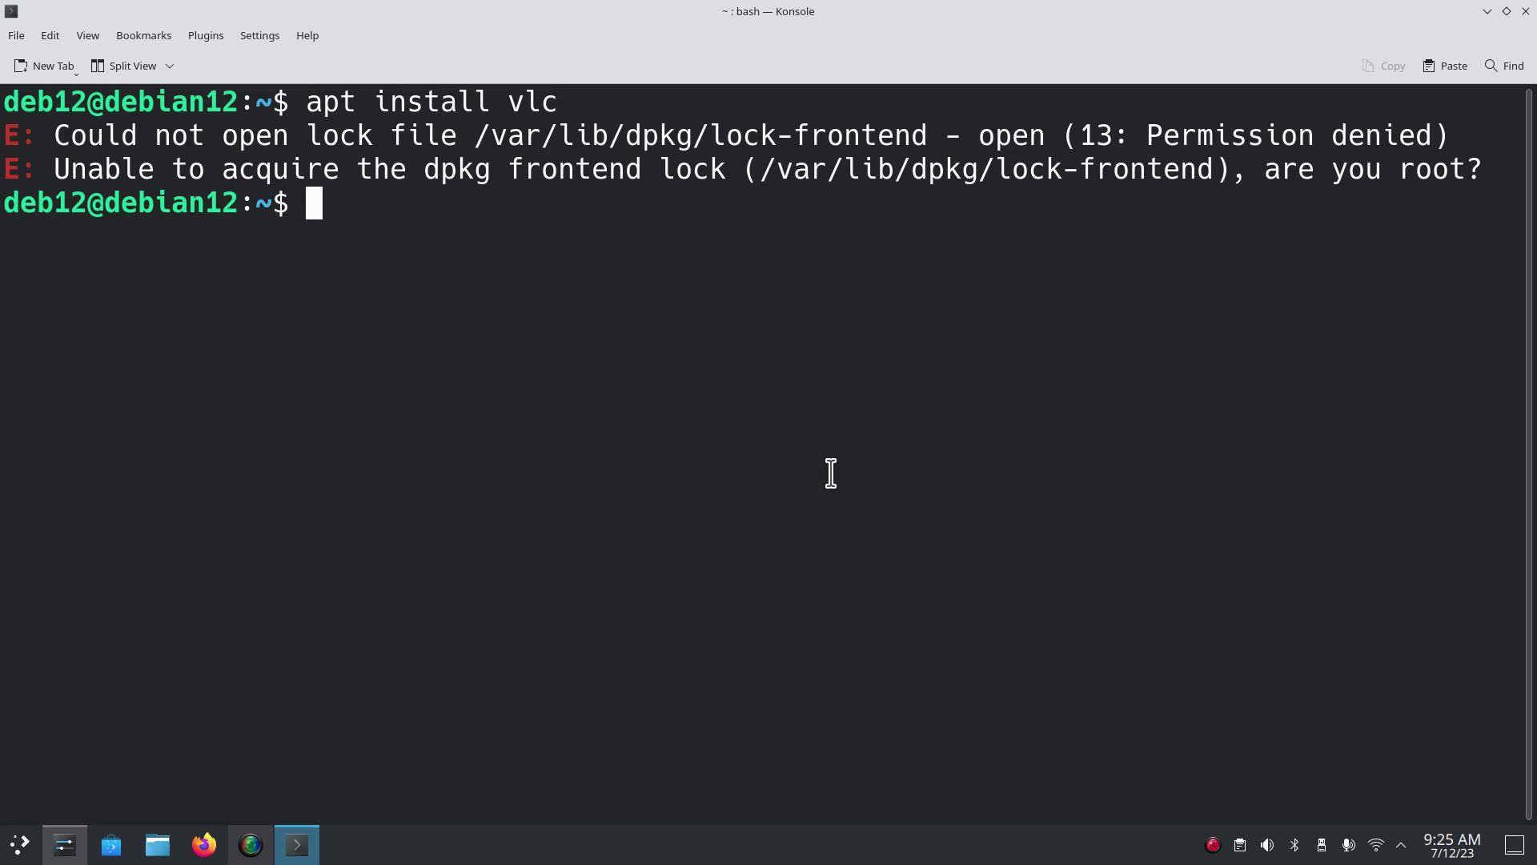
Switch to the root account with su and the root password.
text(su)
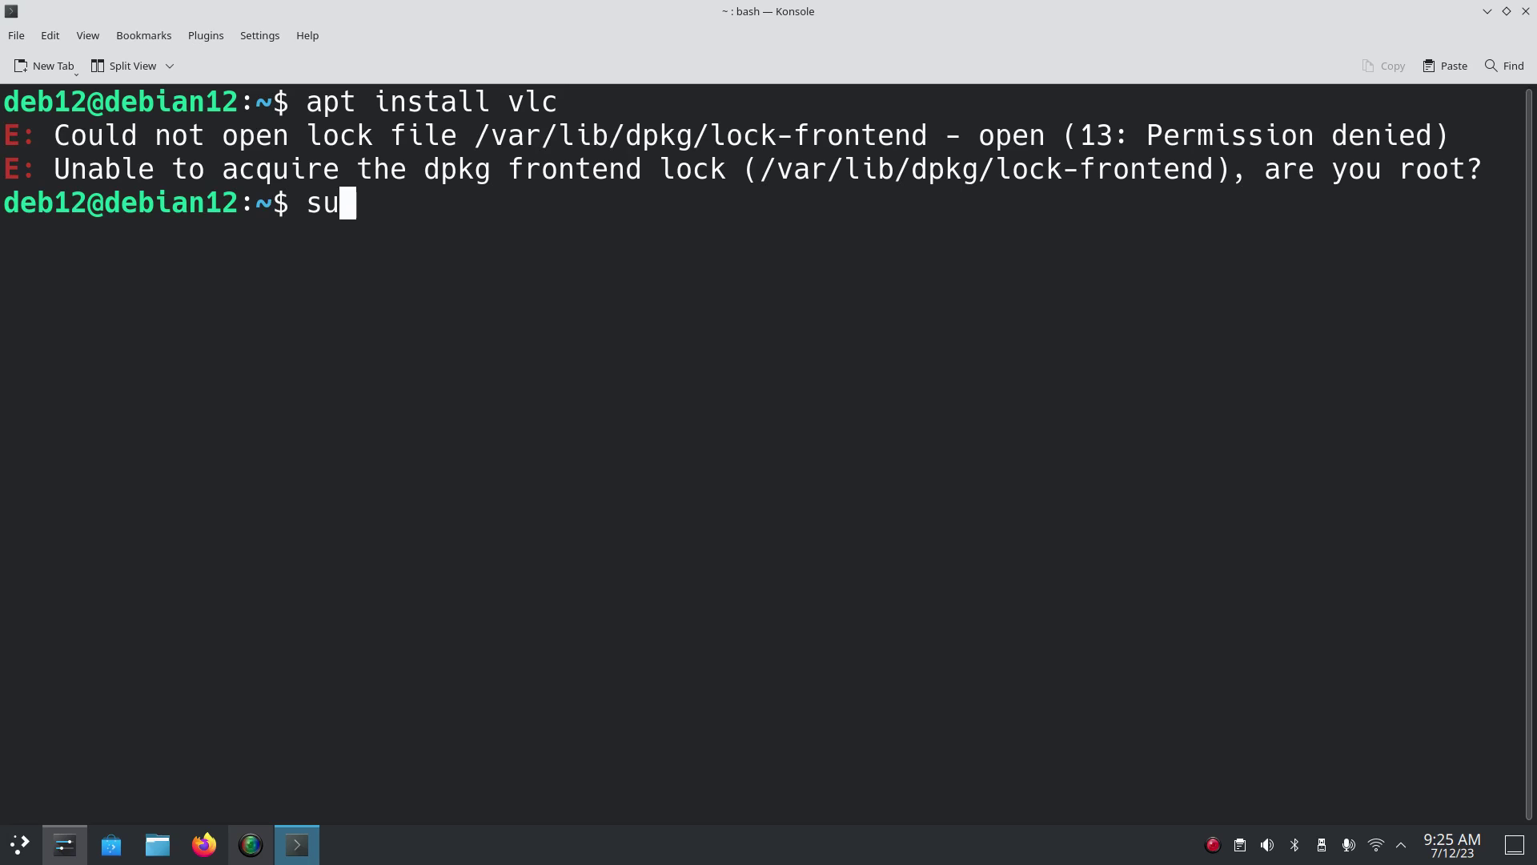
key(Return)
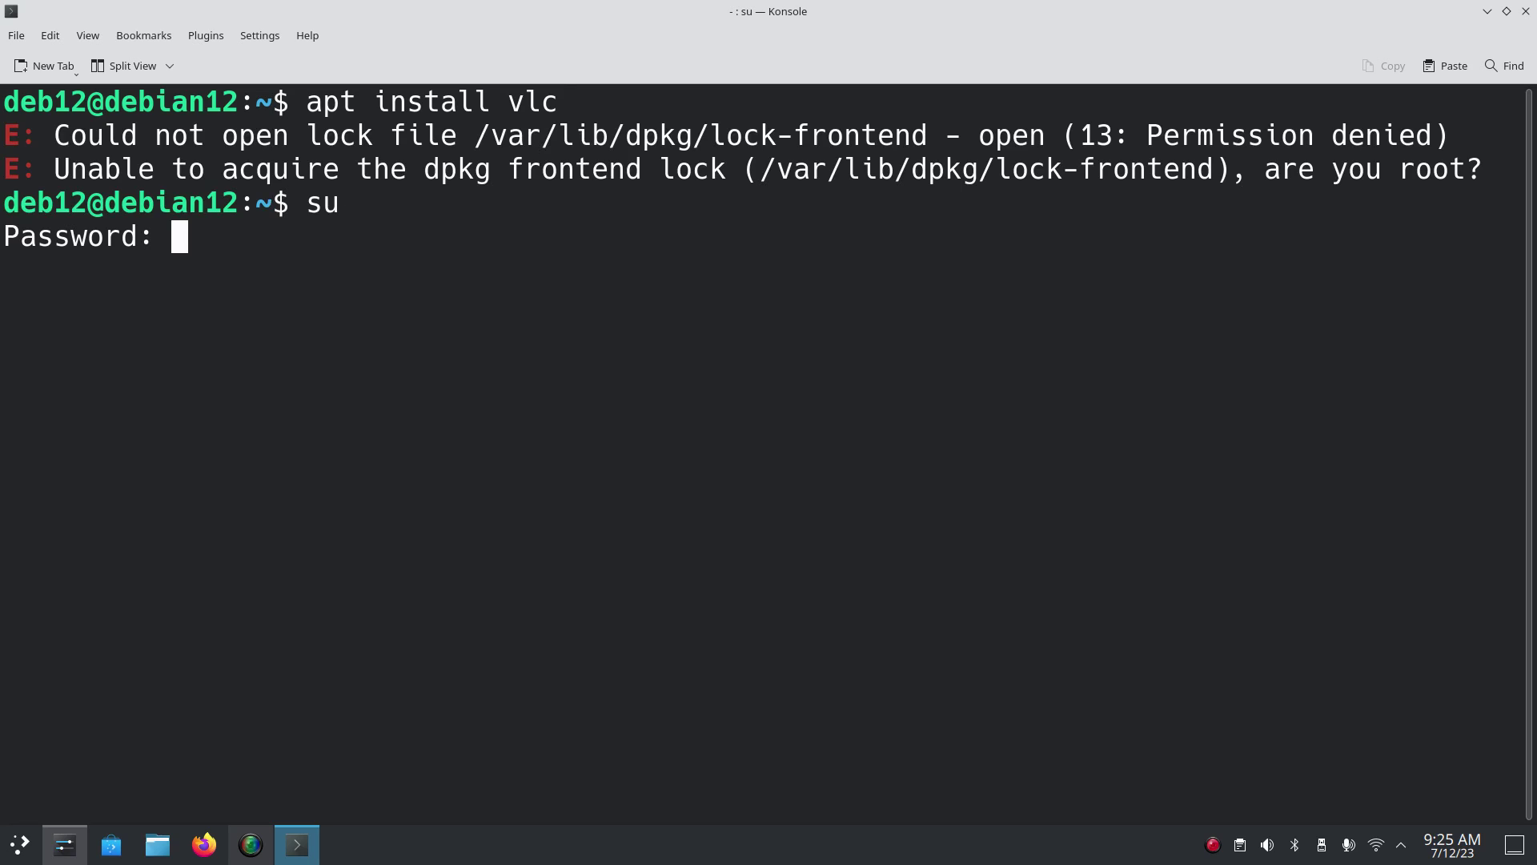
key(Return)
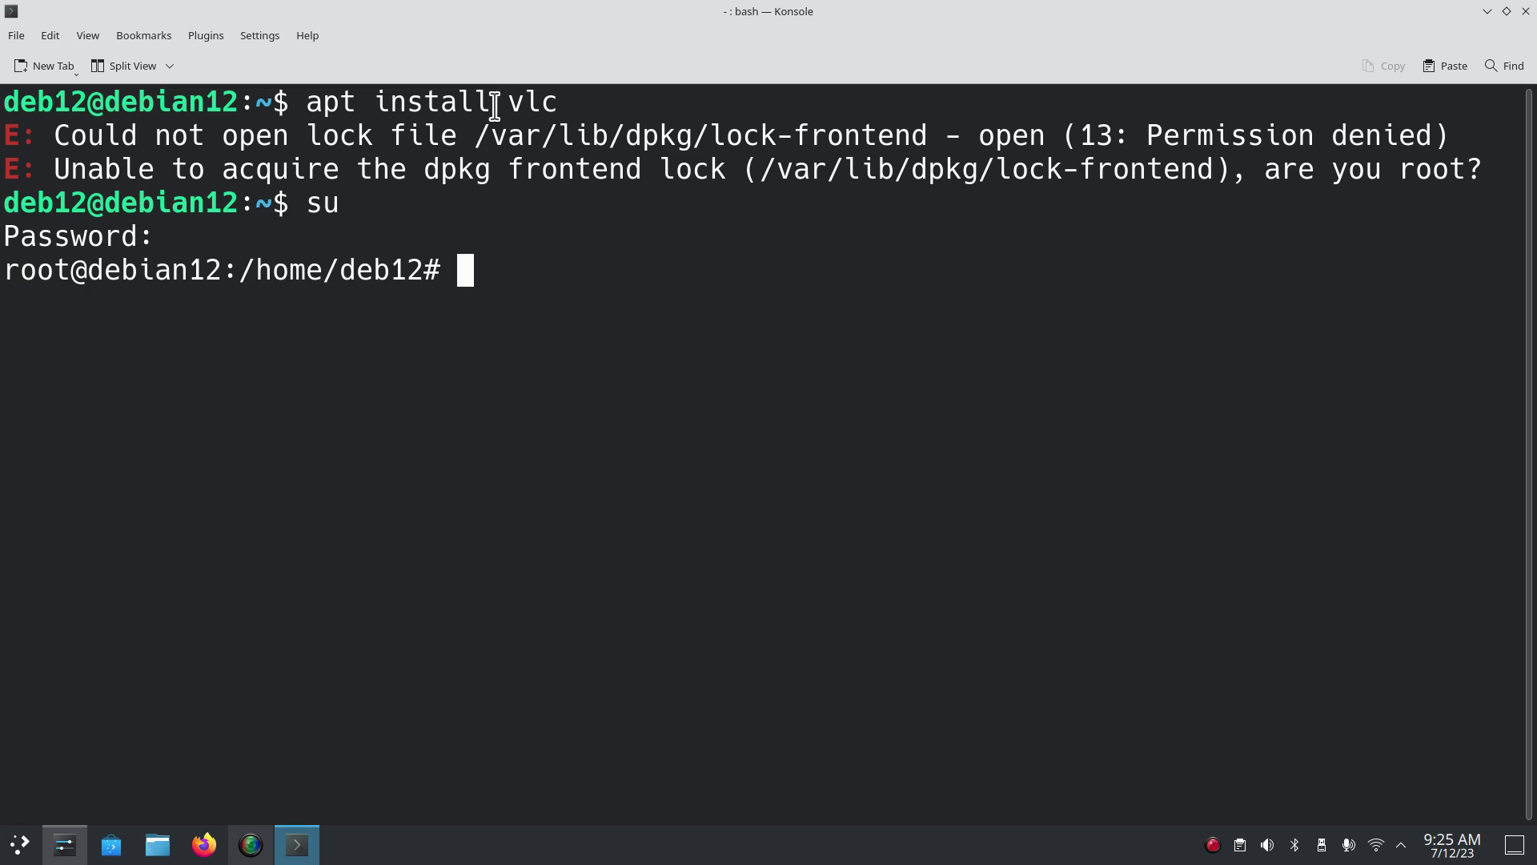
Run apt install vlc as root and confirm with y to install VLC 3.0.18-2.
key(Up)
key(Up)
key(Up)
key(Up)
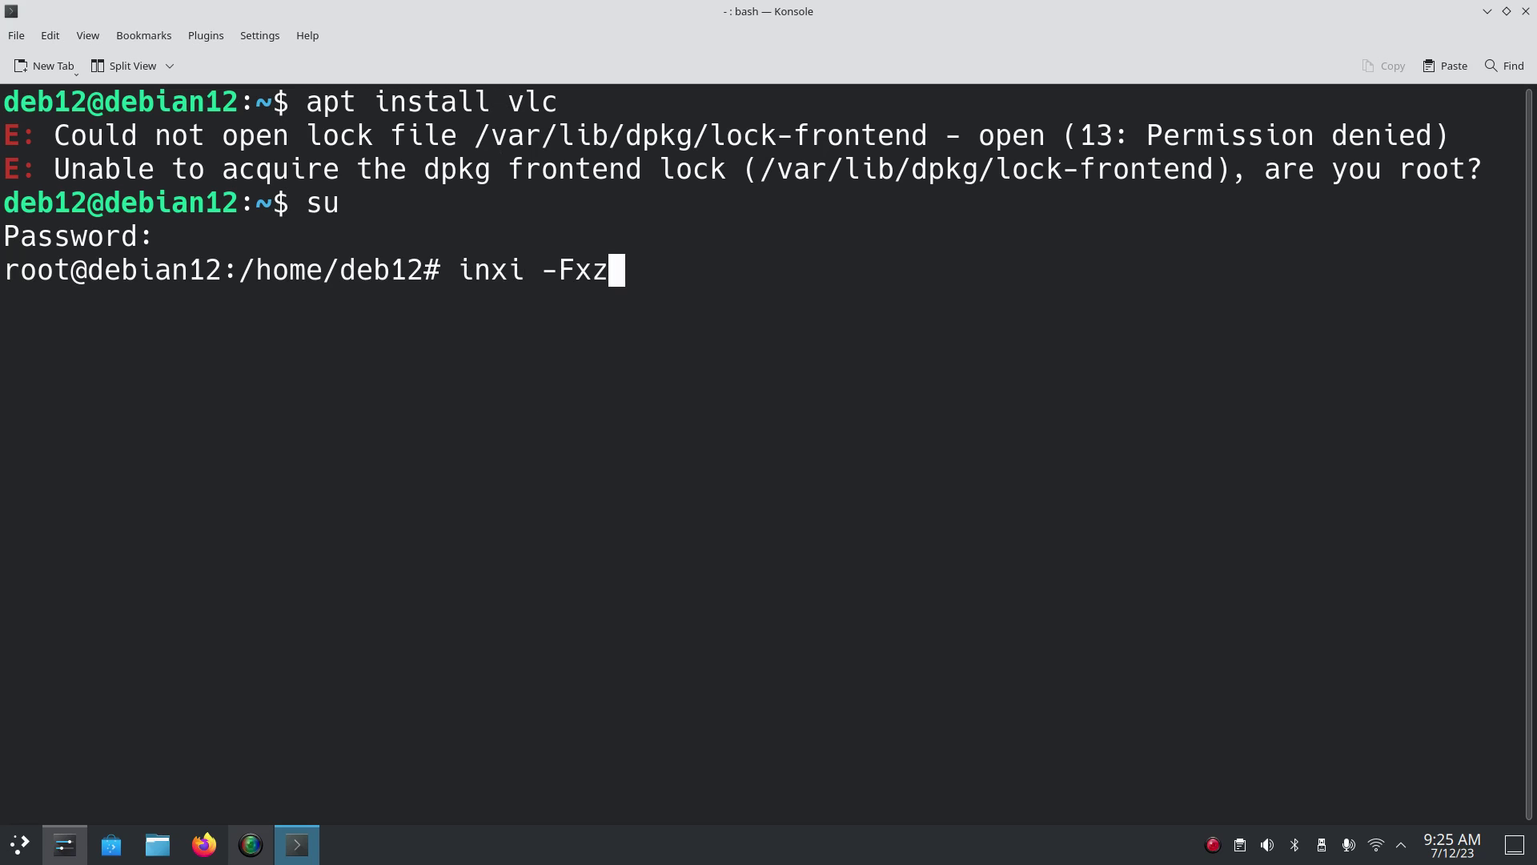
key(Up)
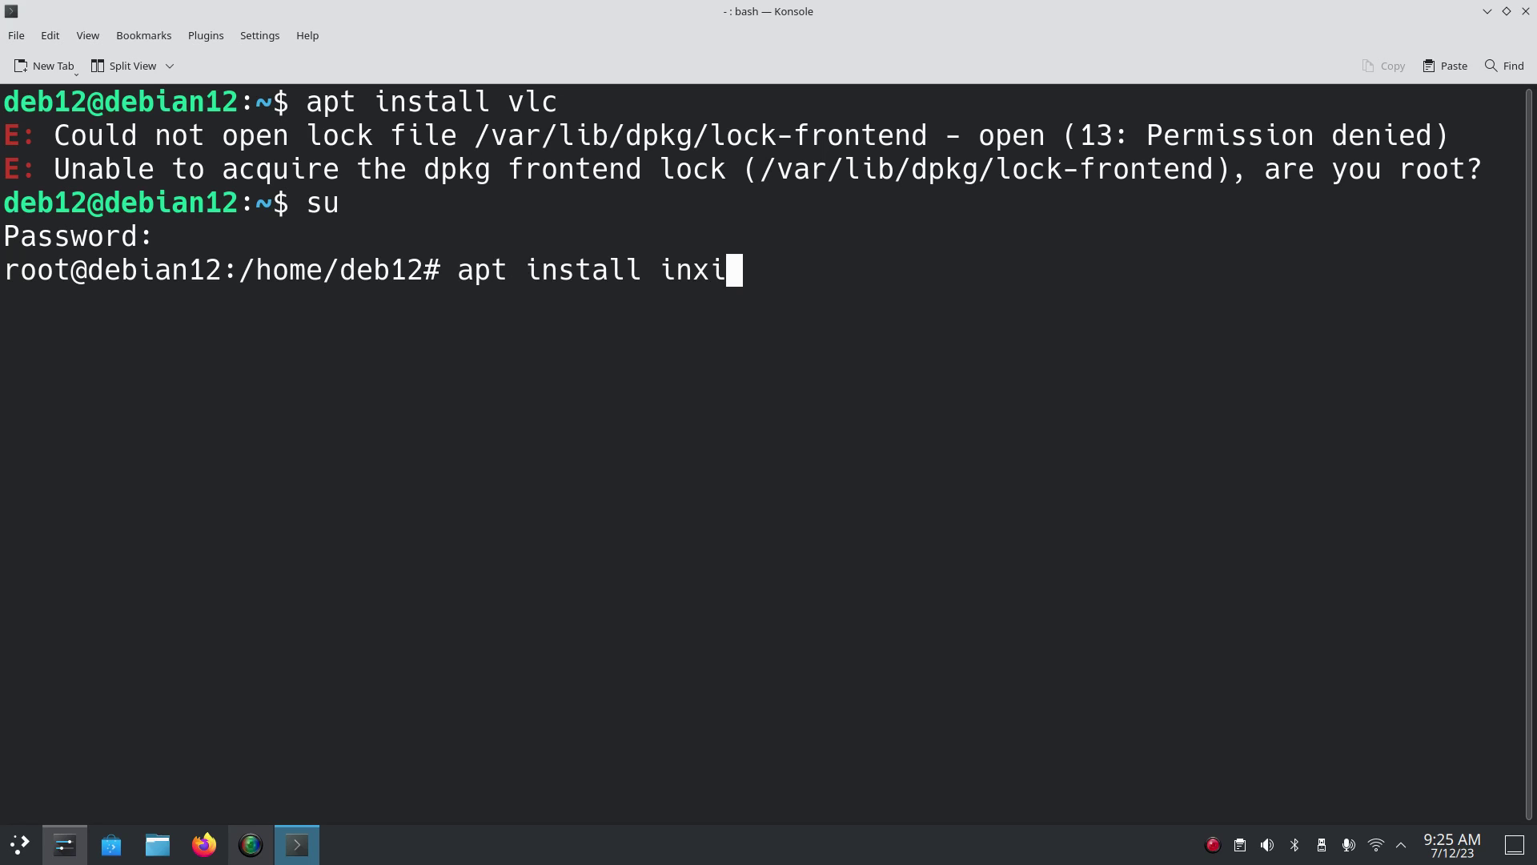
key(BackSpace)
key(BackSpace)
key(BackSpace)
key(BackSpace)
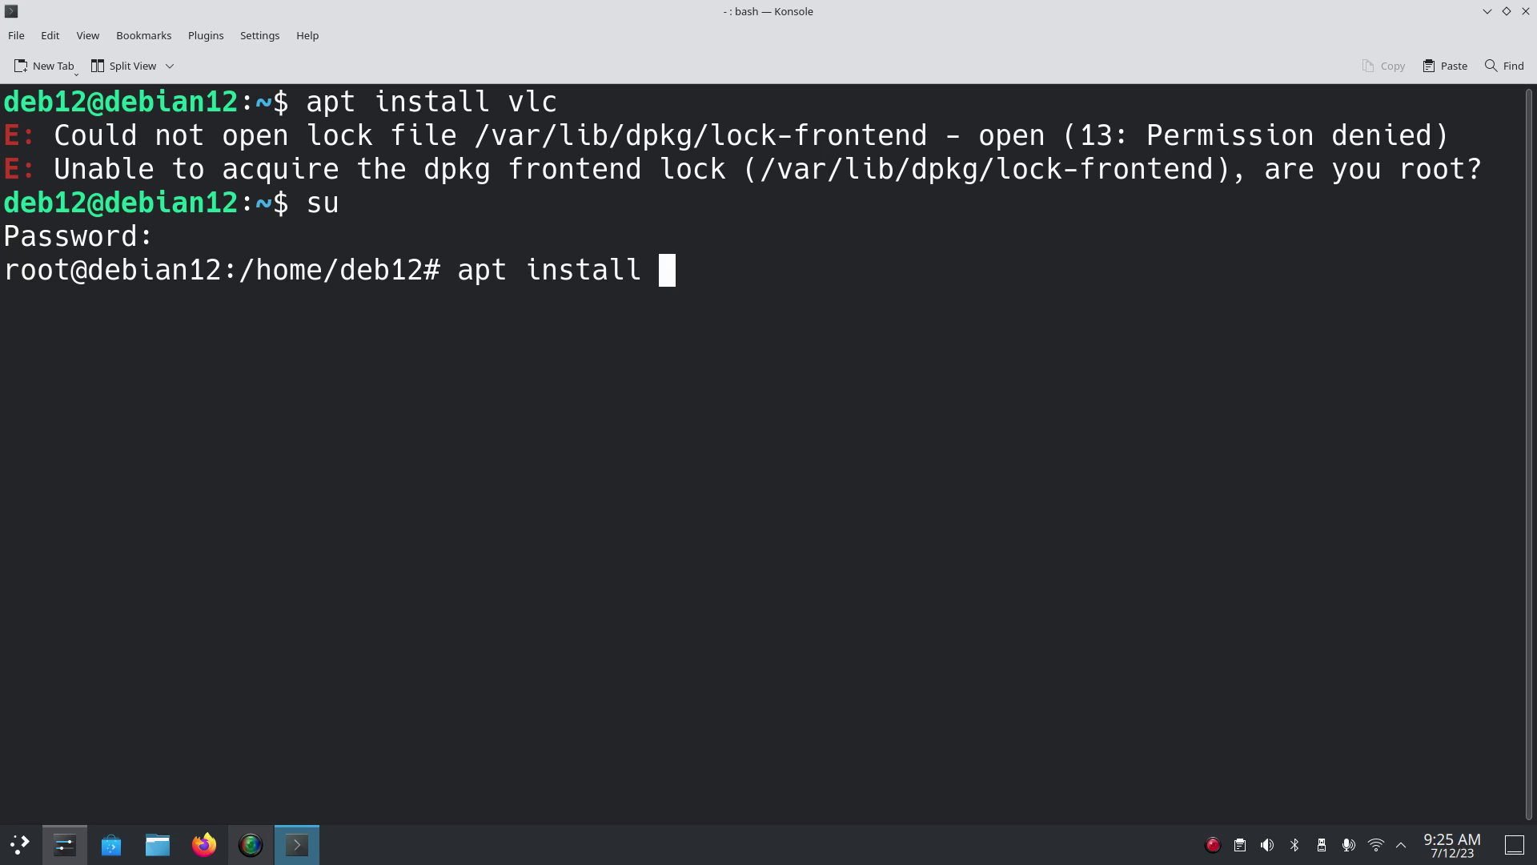
text(vlc)
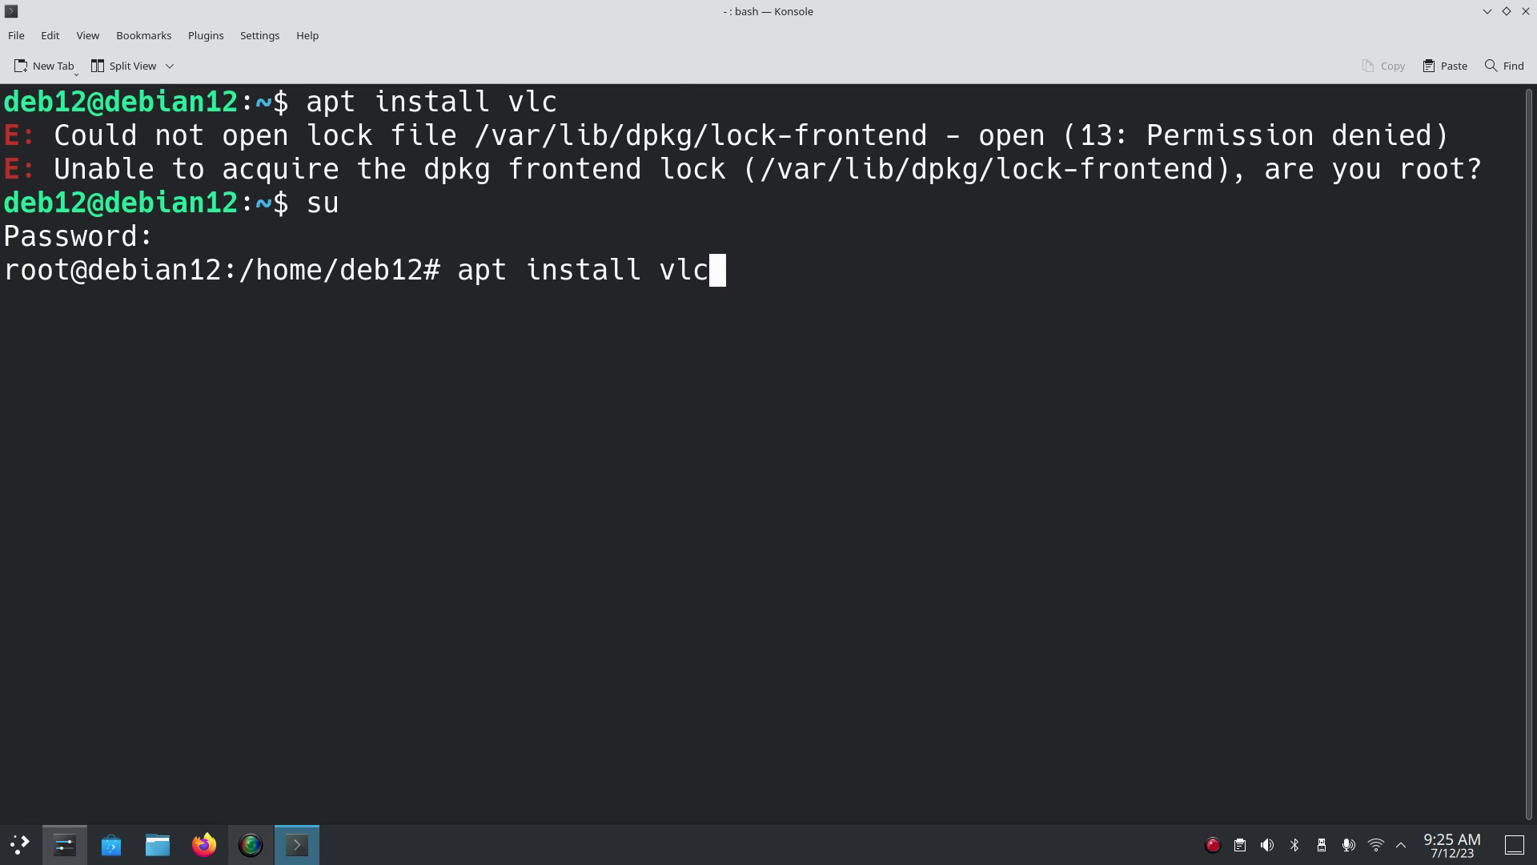
key(Return)
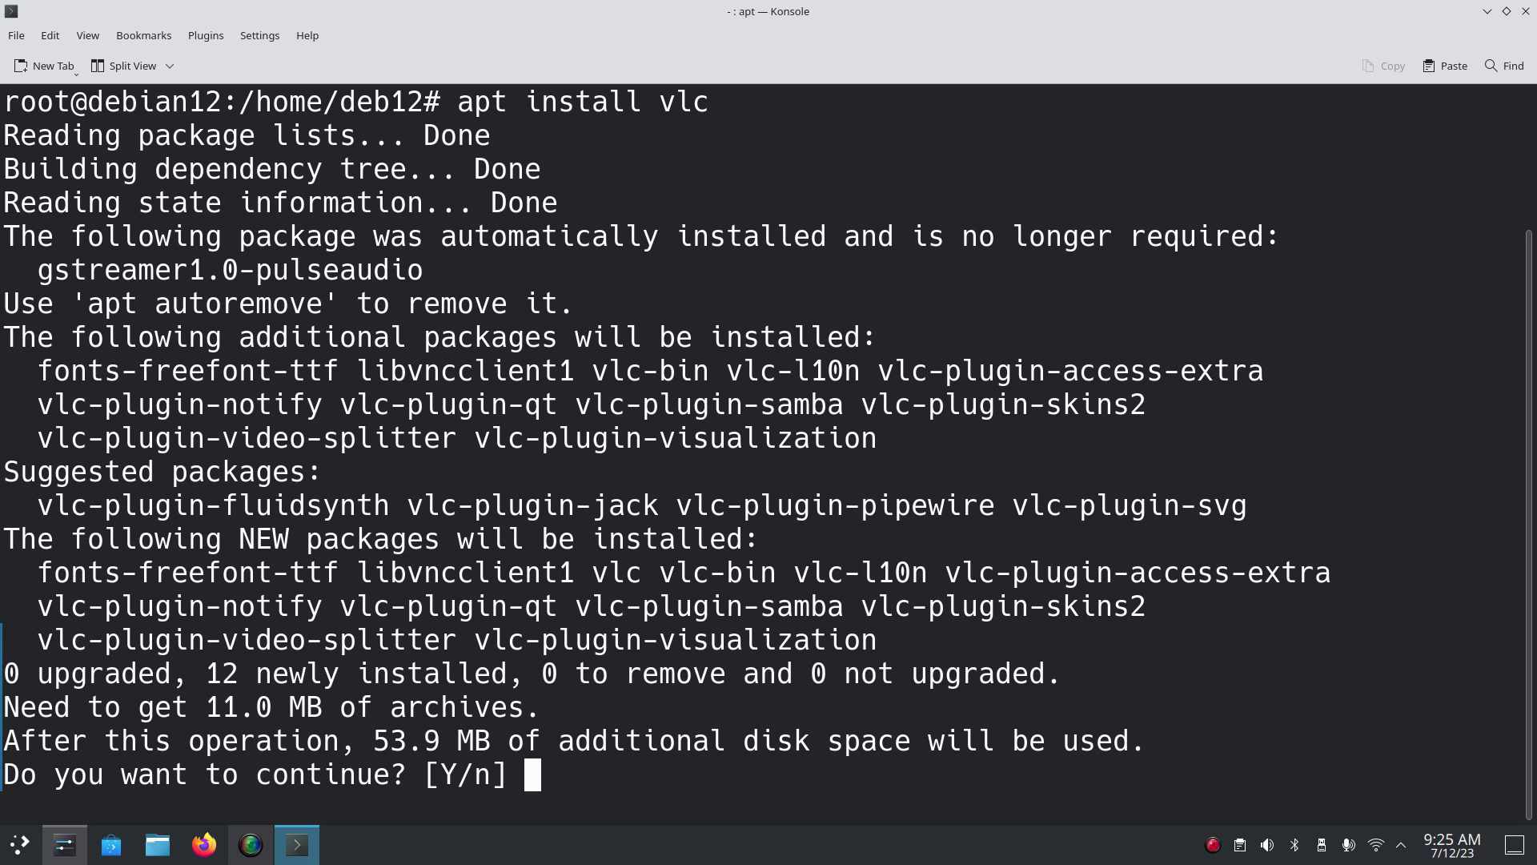
text(y)
key(Return)
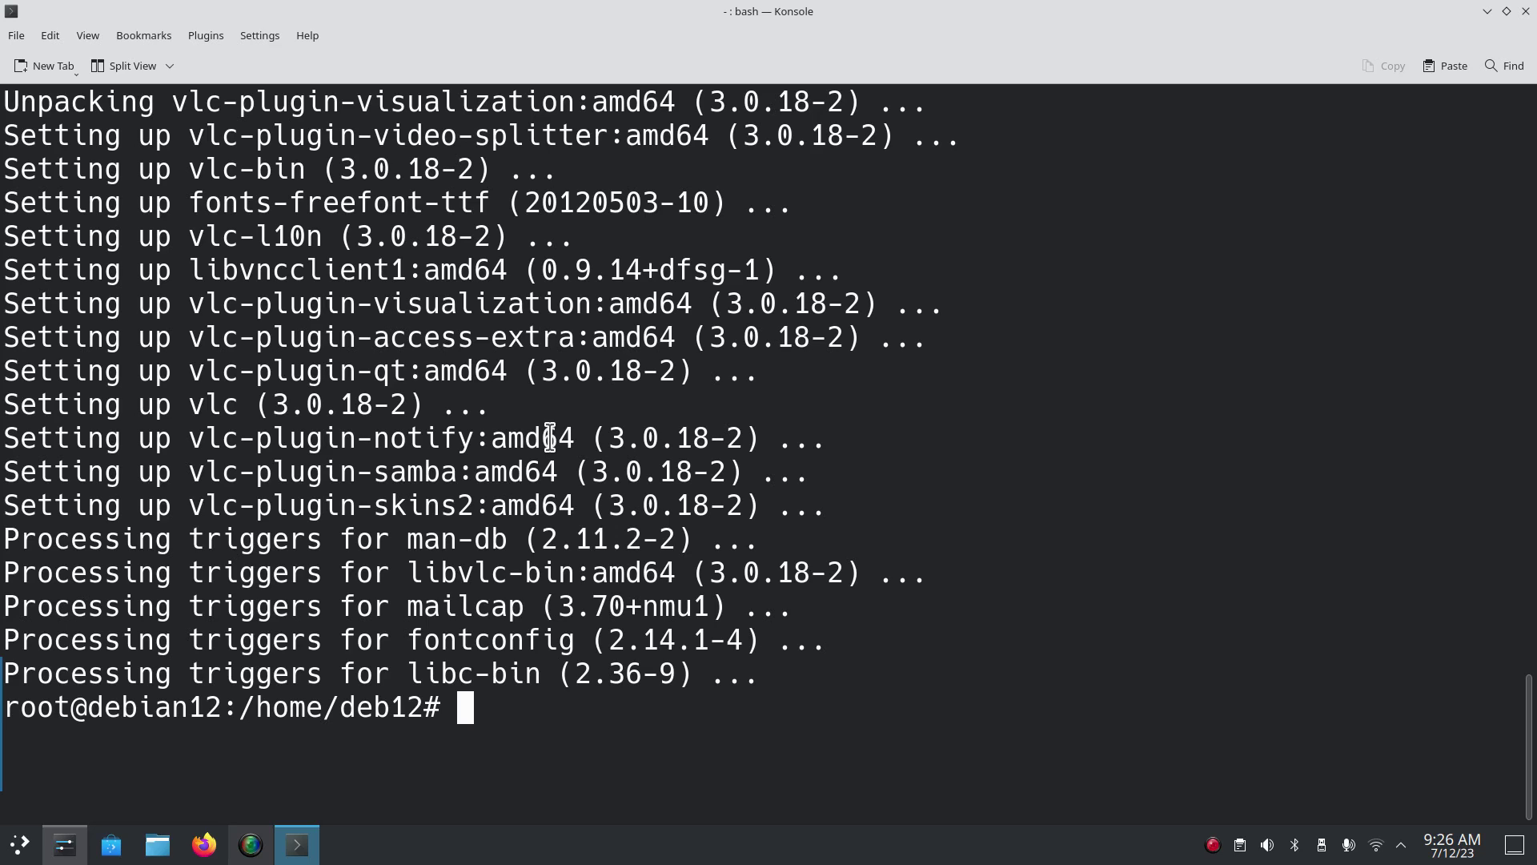
Exit the root shell and then the user shell to close Konsole.
text(exit)
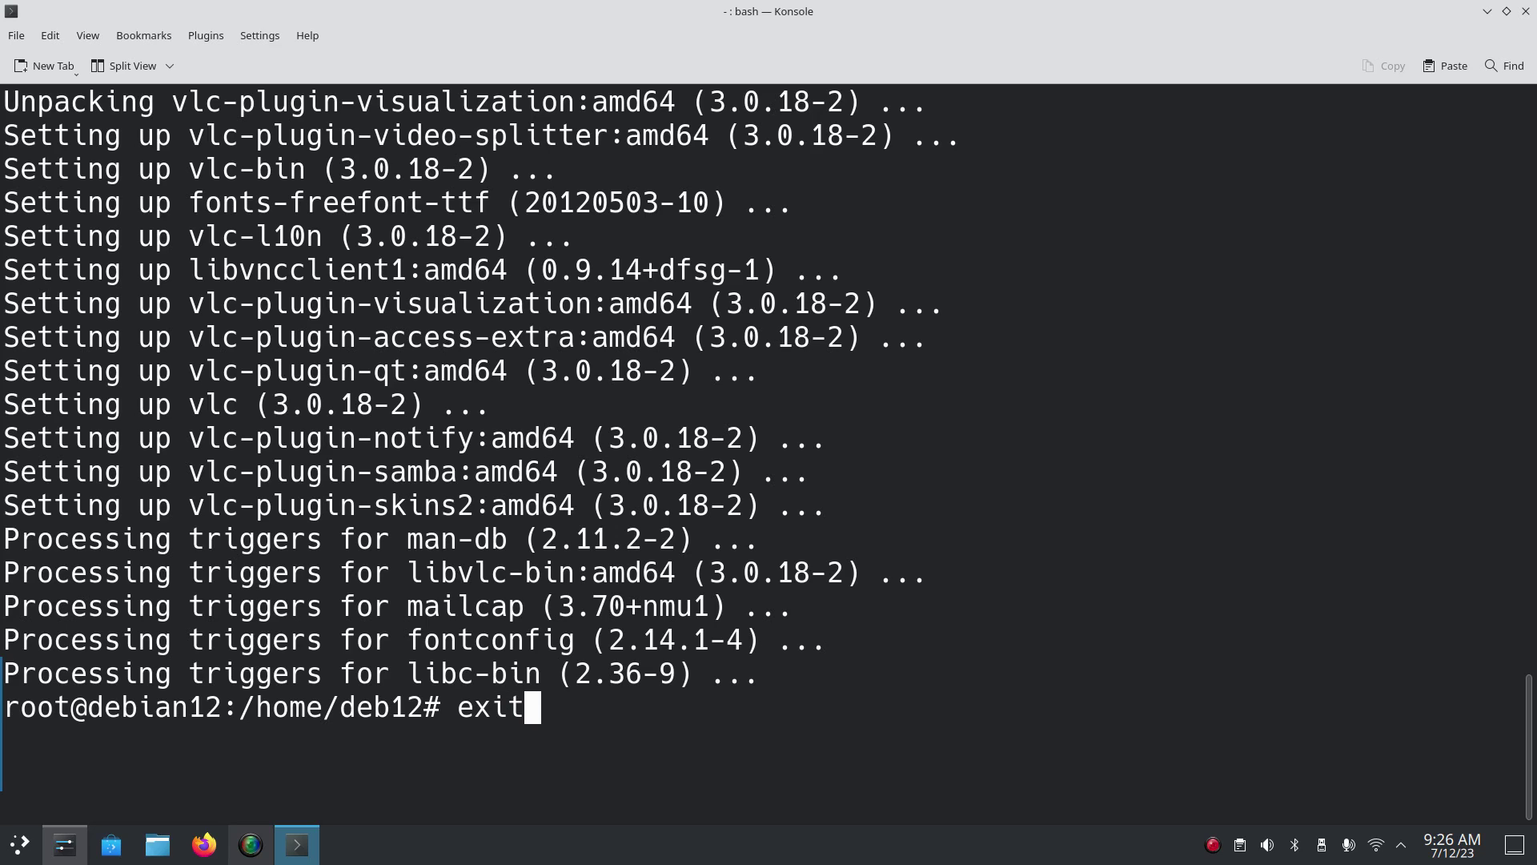
key(Return)
text(exit)
key(Return)
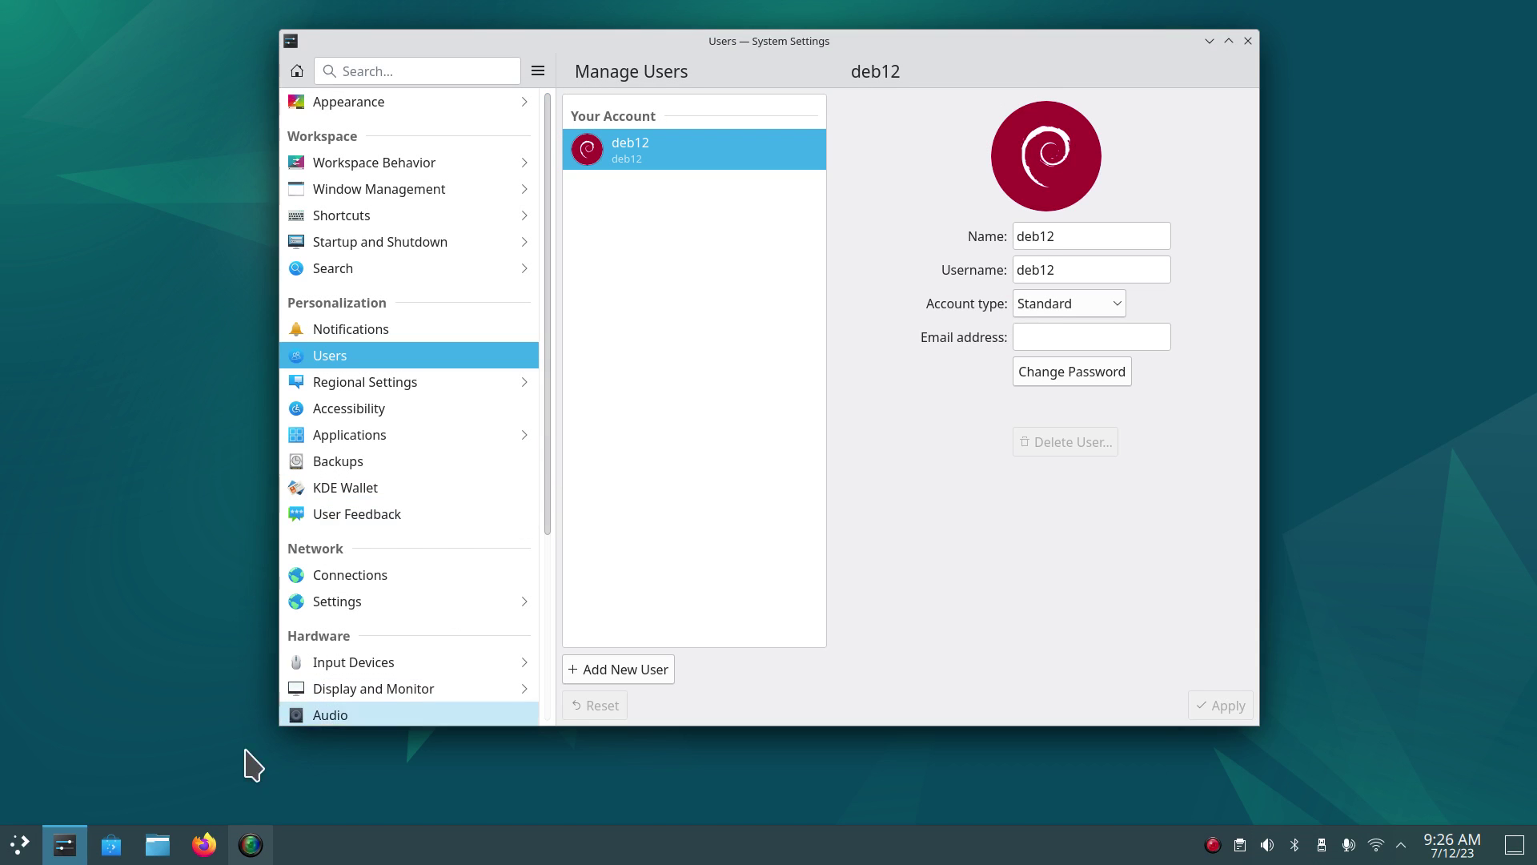
Confirm VLC media player is listed under Multimedia in the launcher, then close System Settings.
click(20, 844)
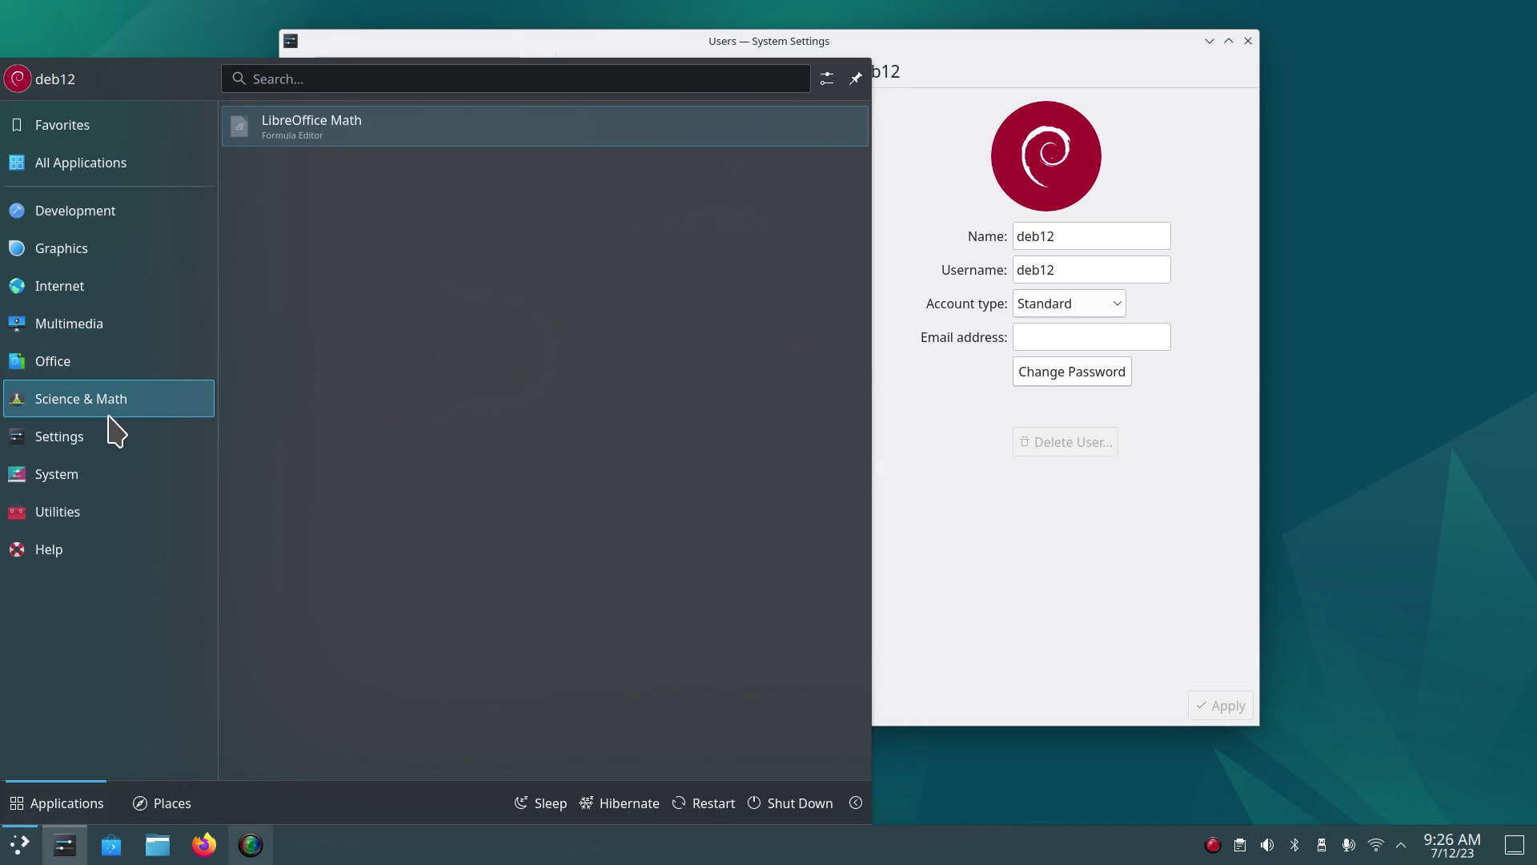
mouse_move(103, 333)
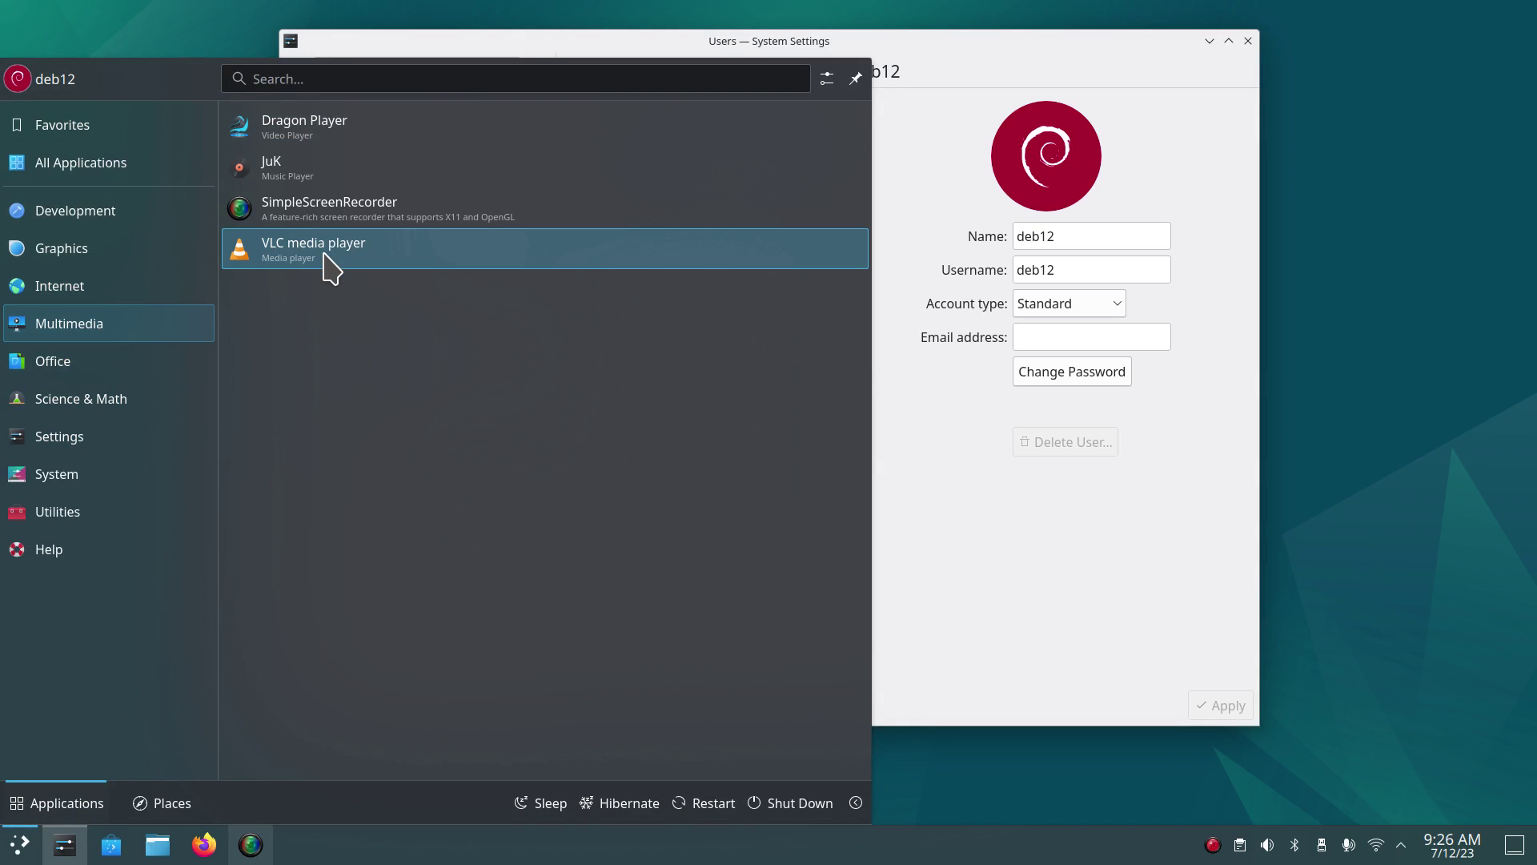
click(1086, 633)
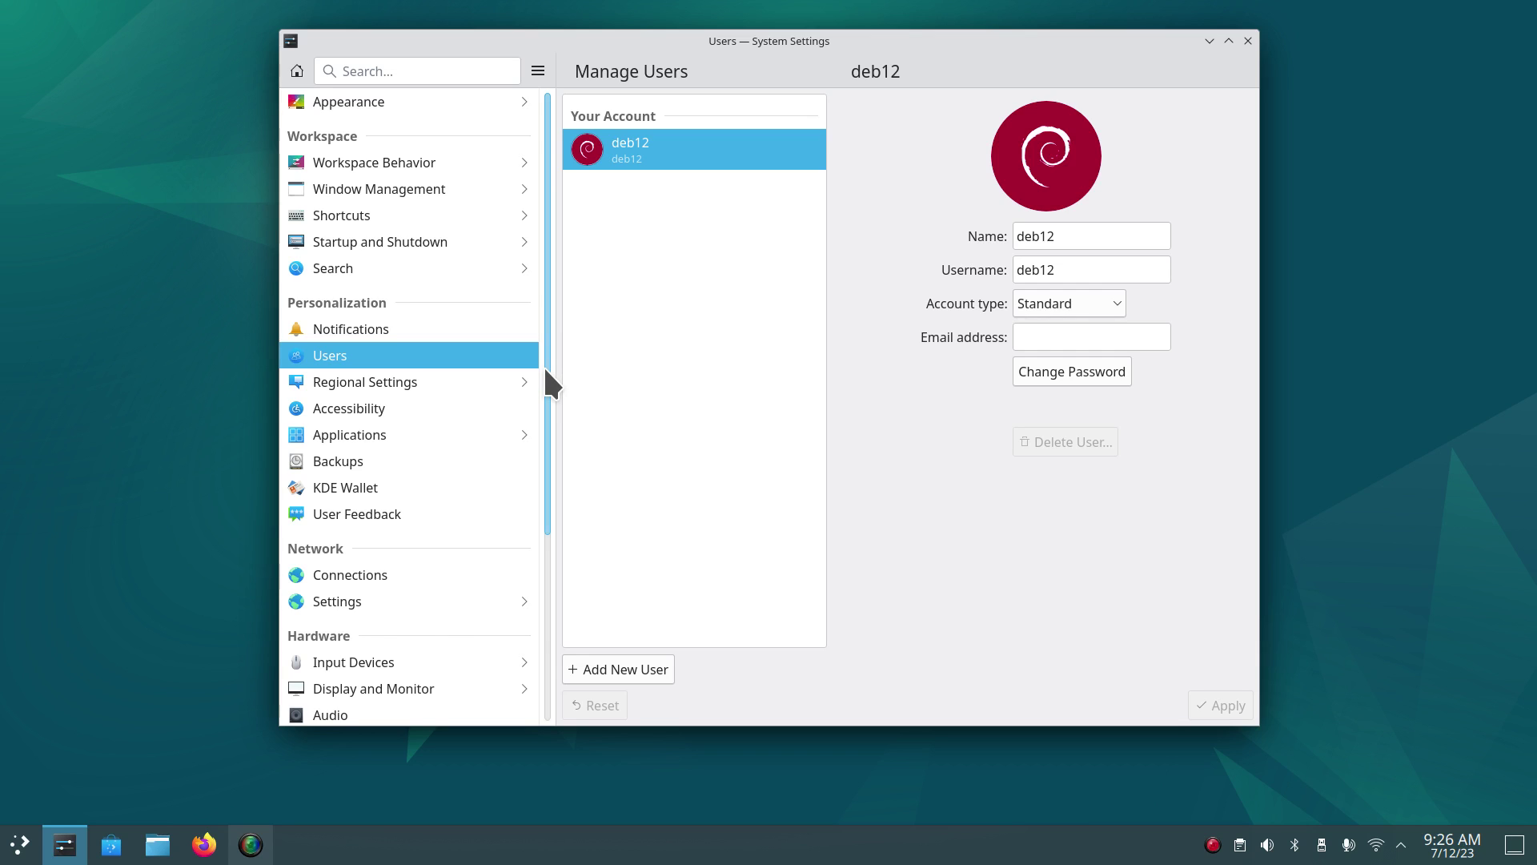
drag(546, 368, 556, 584)
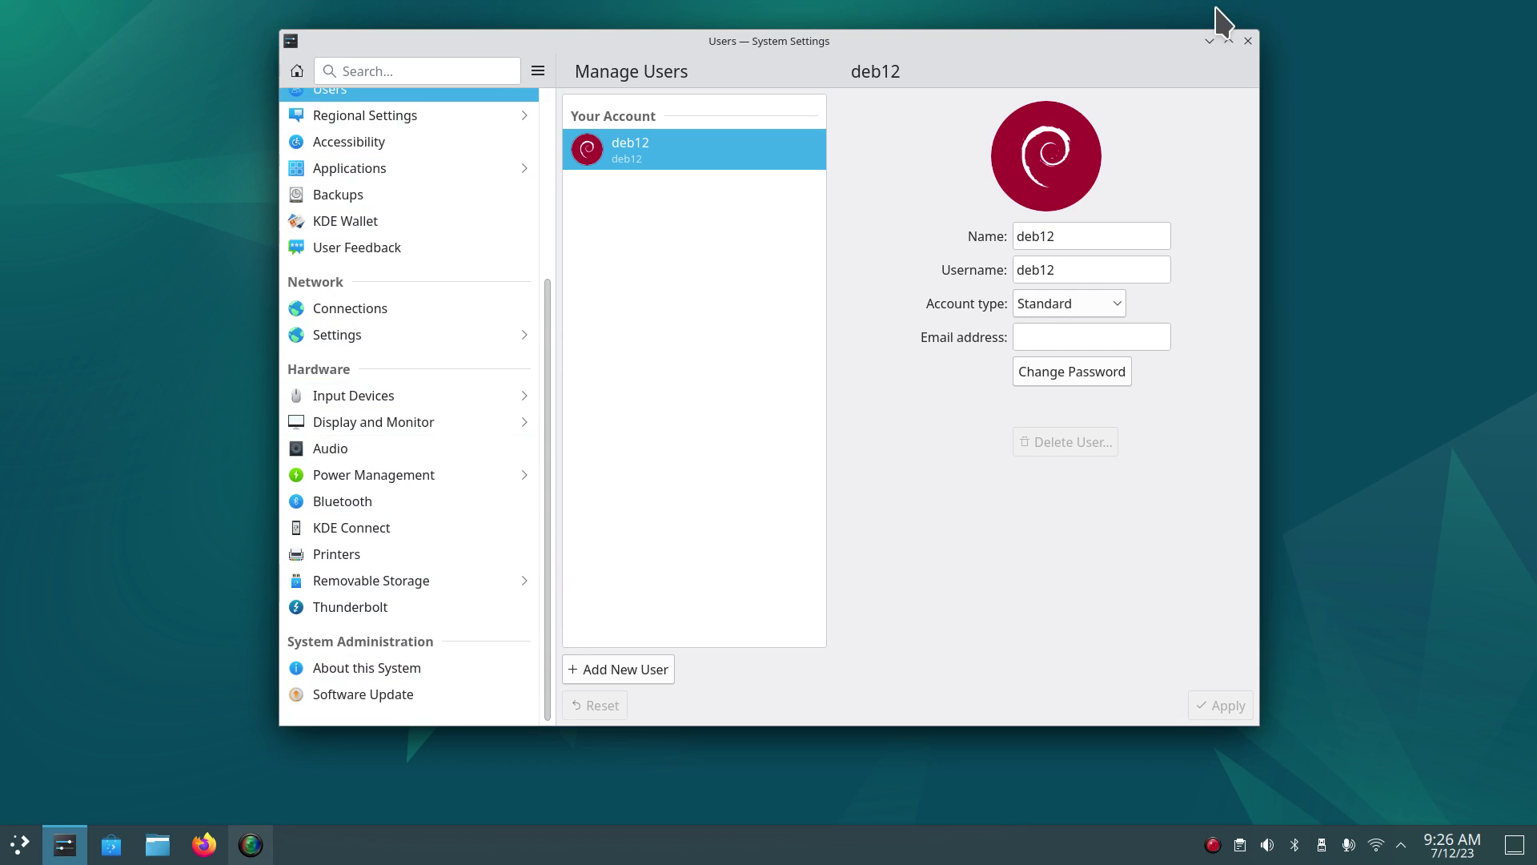
click(1247, 42)
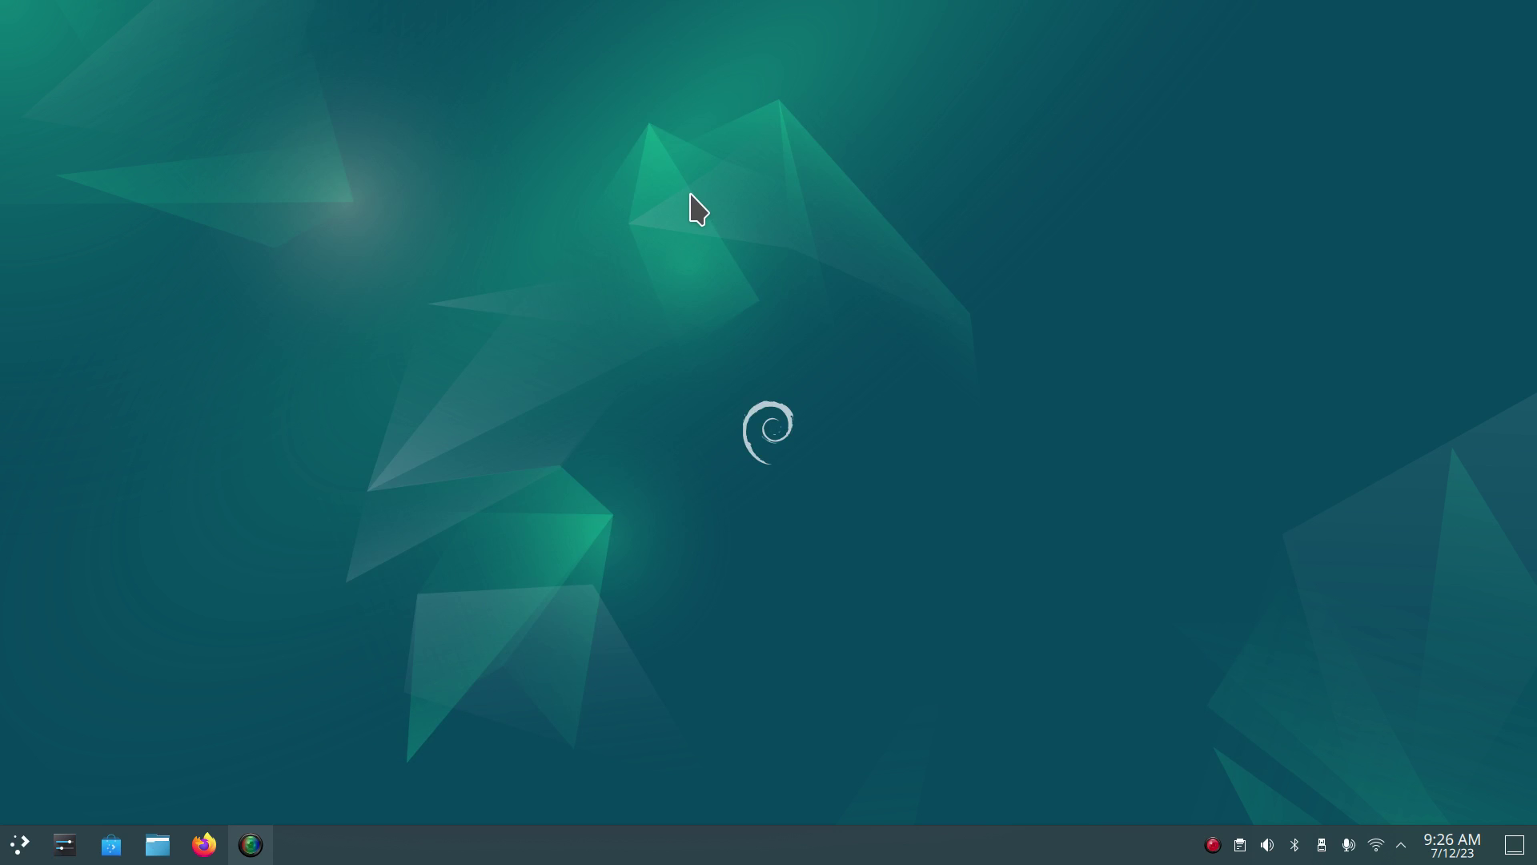
Search KRunner for 'cal', then dismiss the results.
key(alt+space)
text(cal)
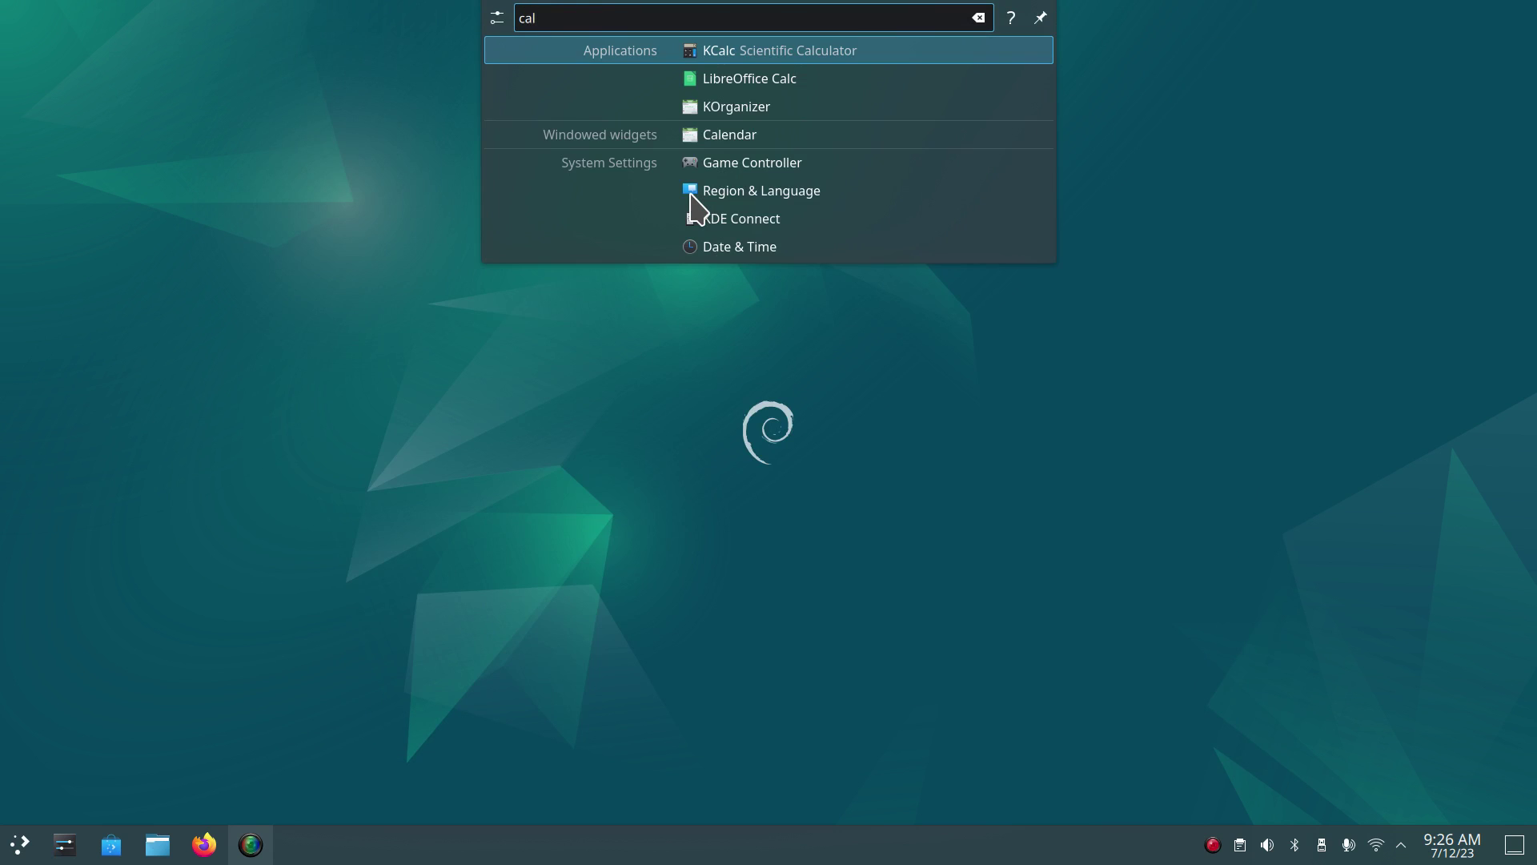
click(713, 247)
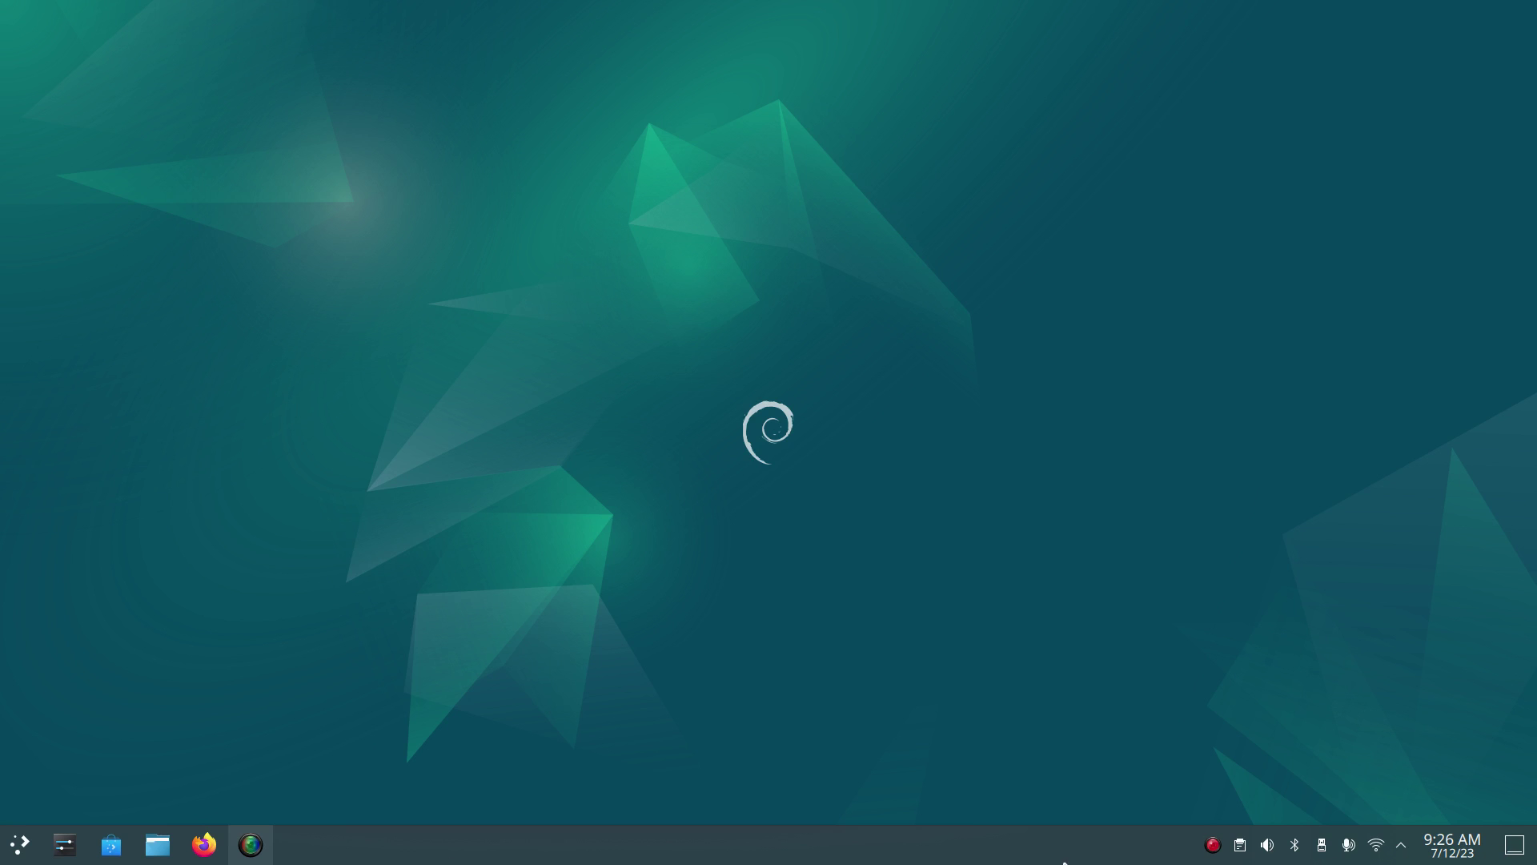
Put the taskbar panel into edit mode, review its More Options layout settings, then close them.
right_click(891, 847)
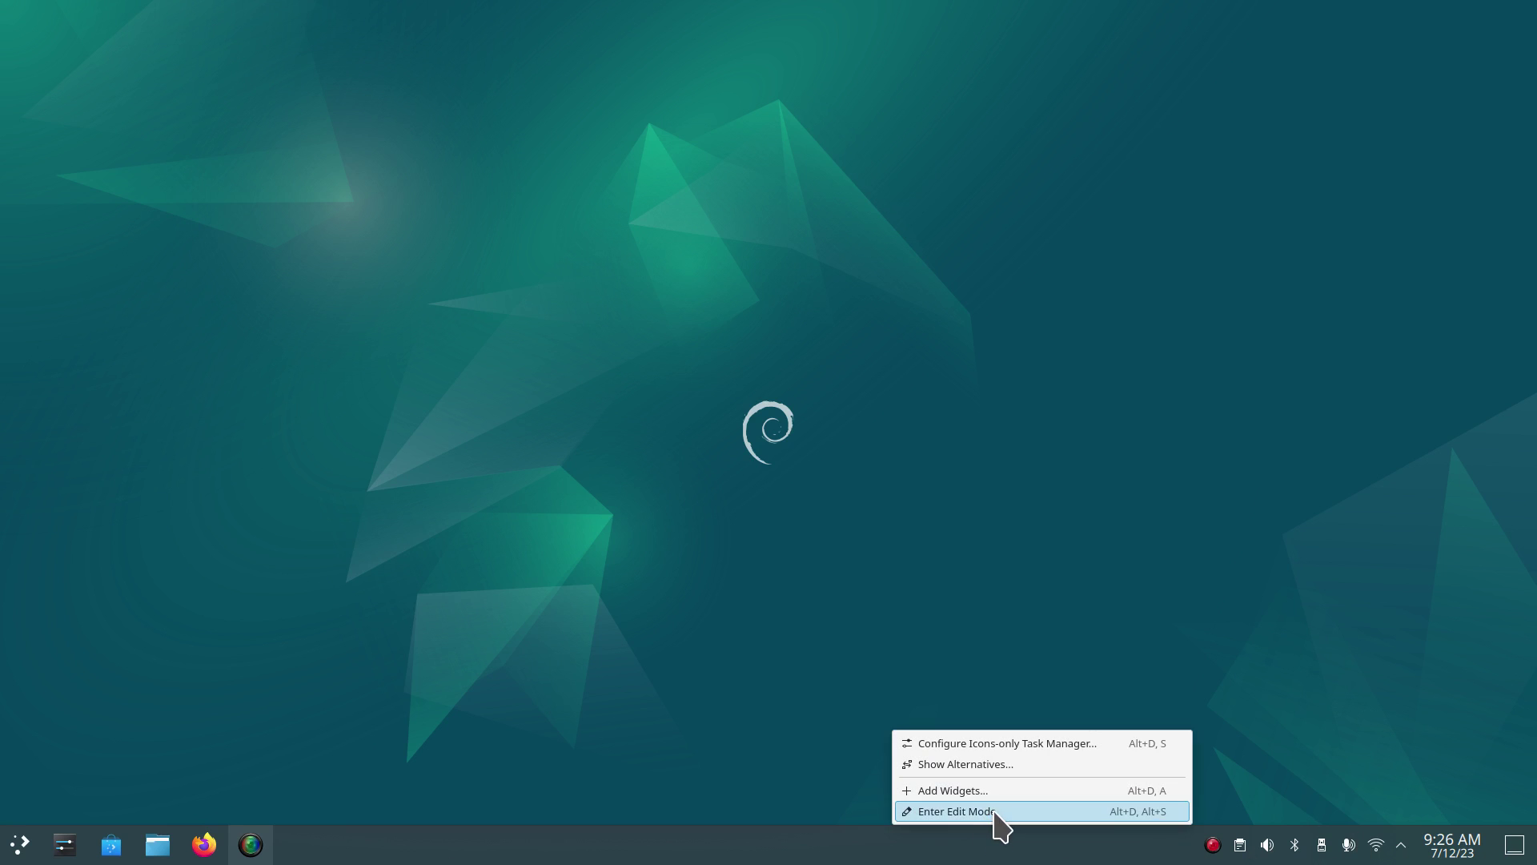
click(994, 812)
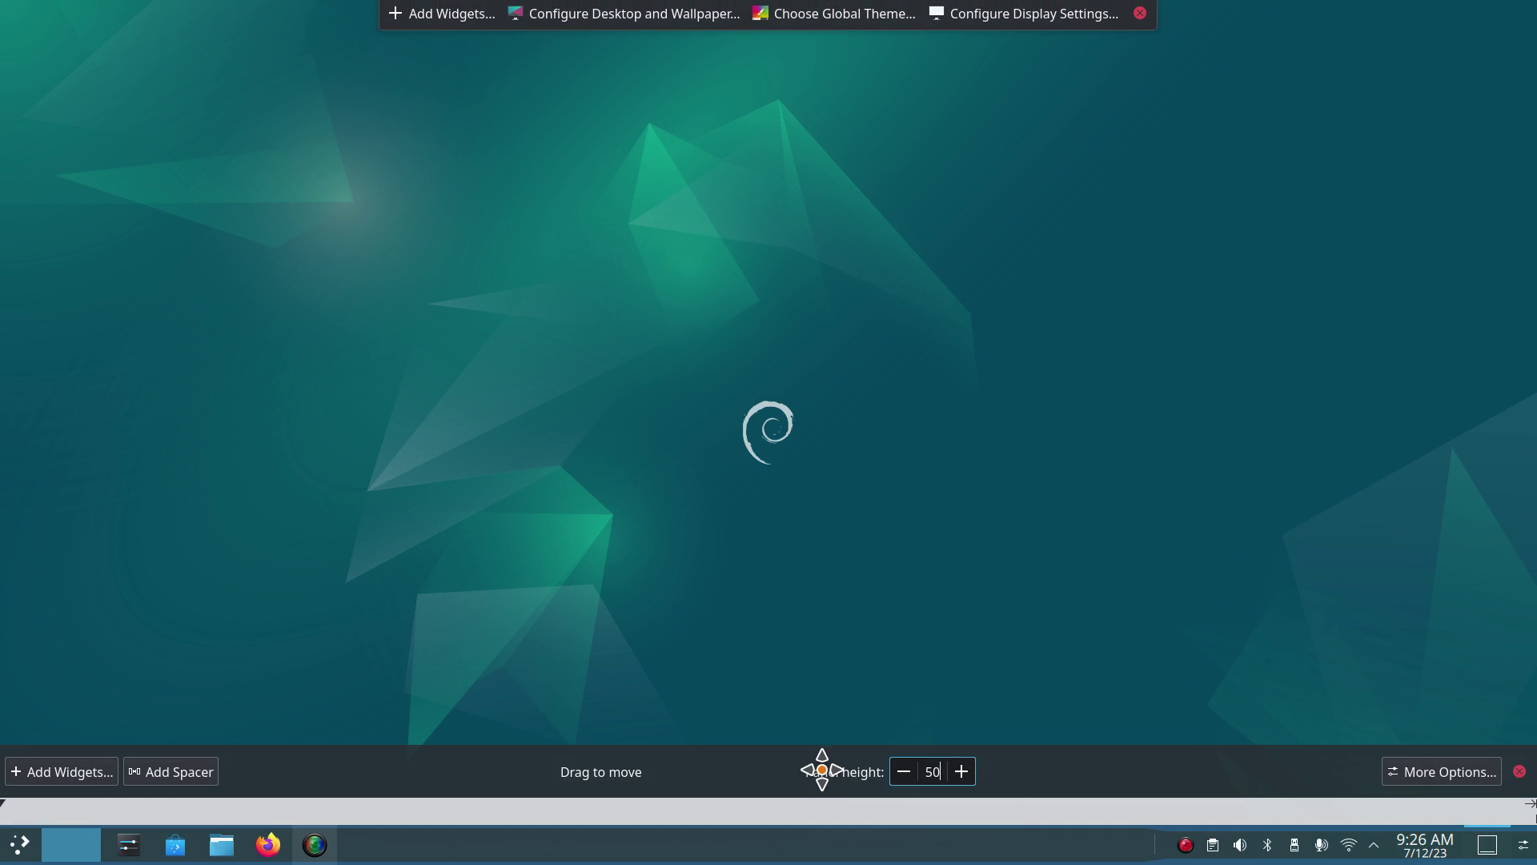
click(1426, 769)
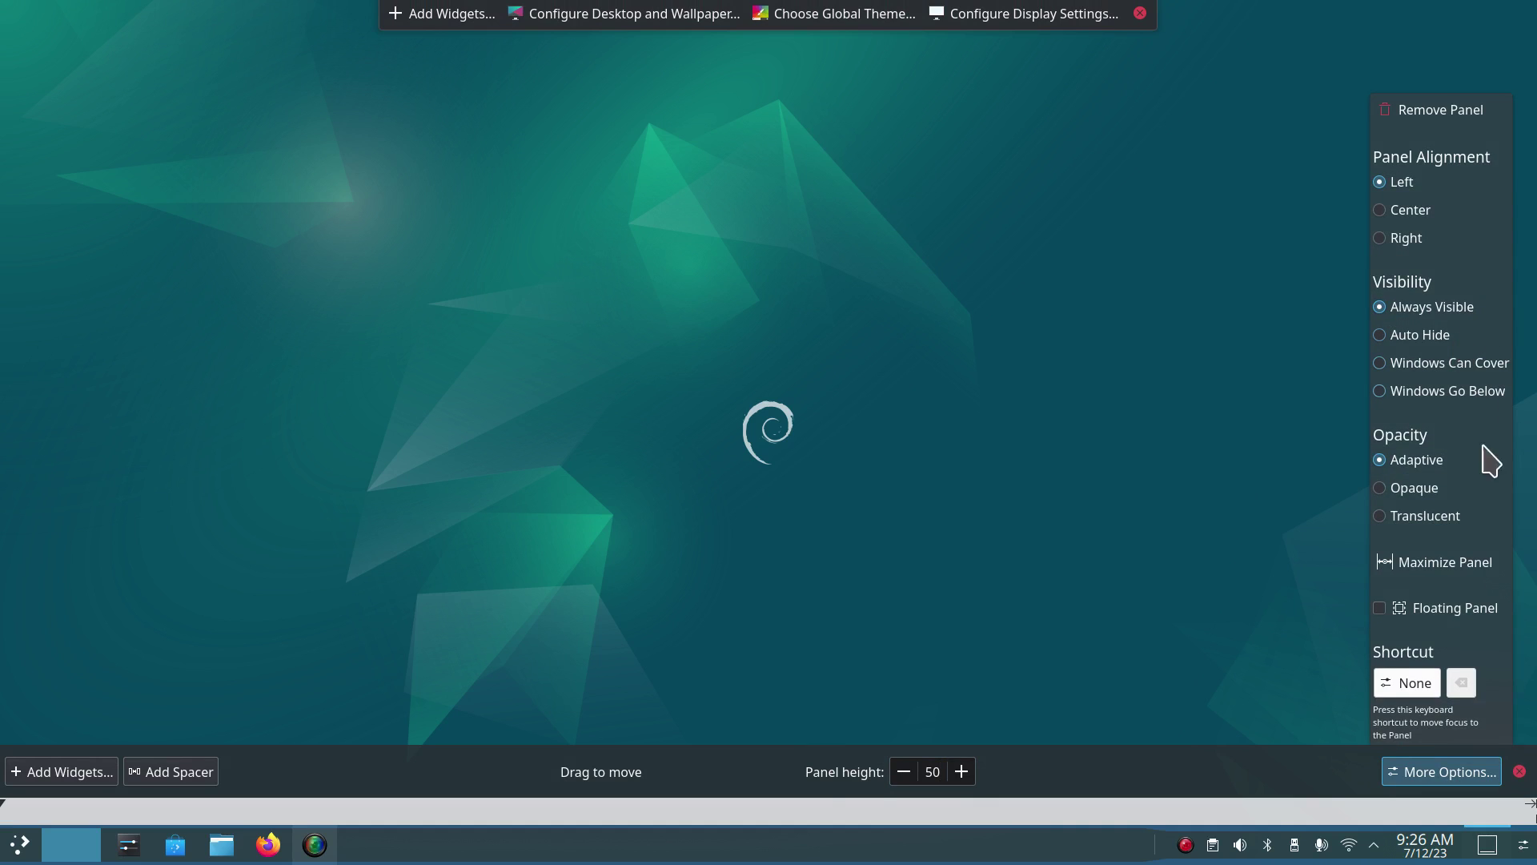
click(1520, 771)
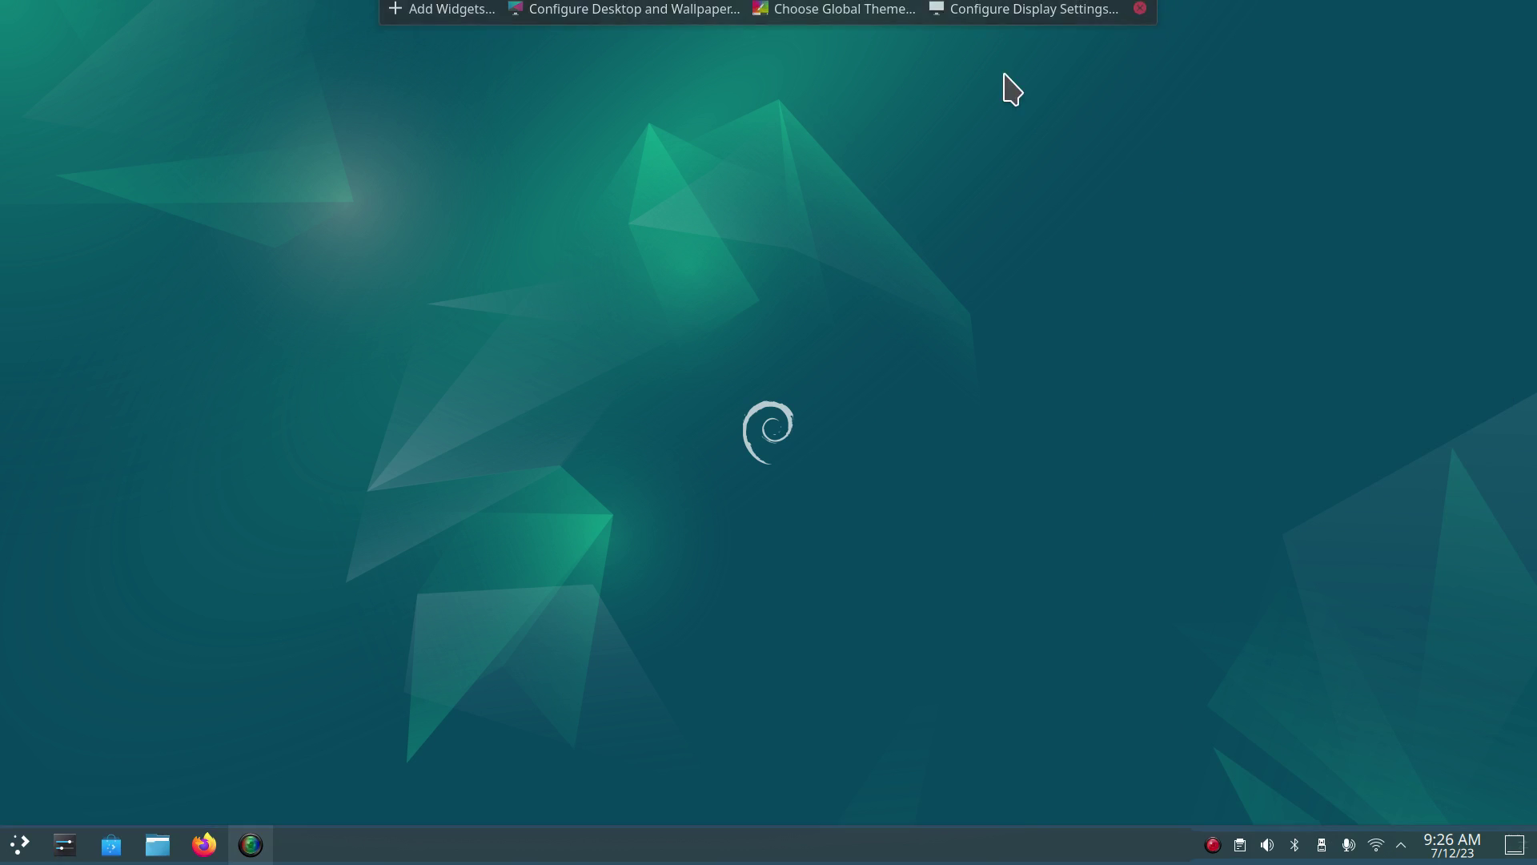
Open Add Widgets from the desktop menu, browse the widget category filters, then close the gallery.
right_click(679, 276)
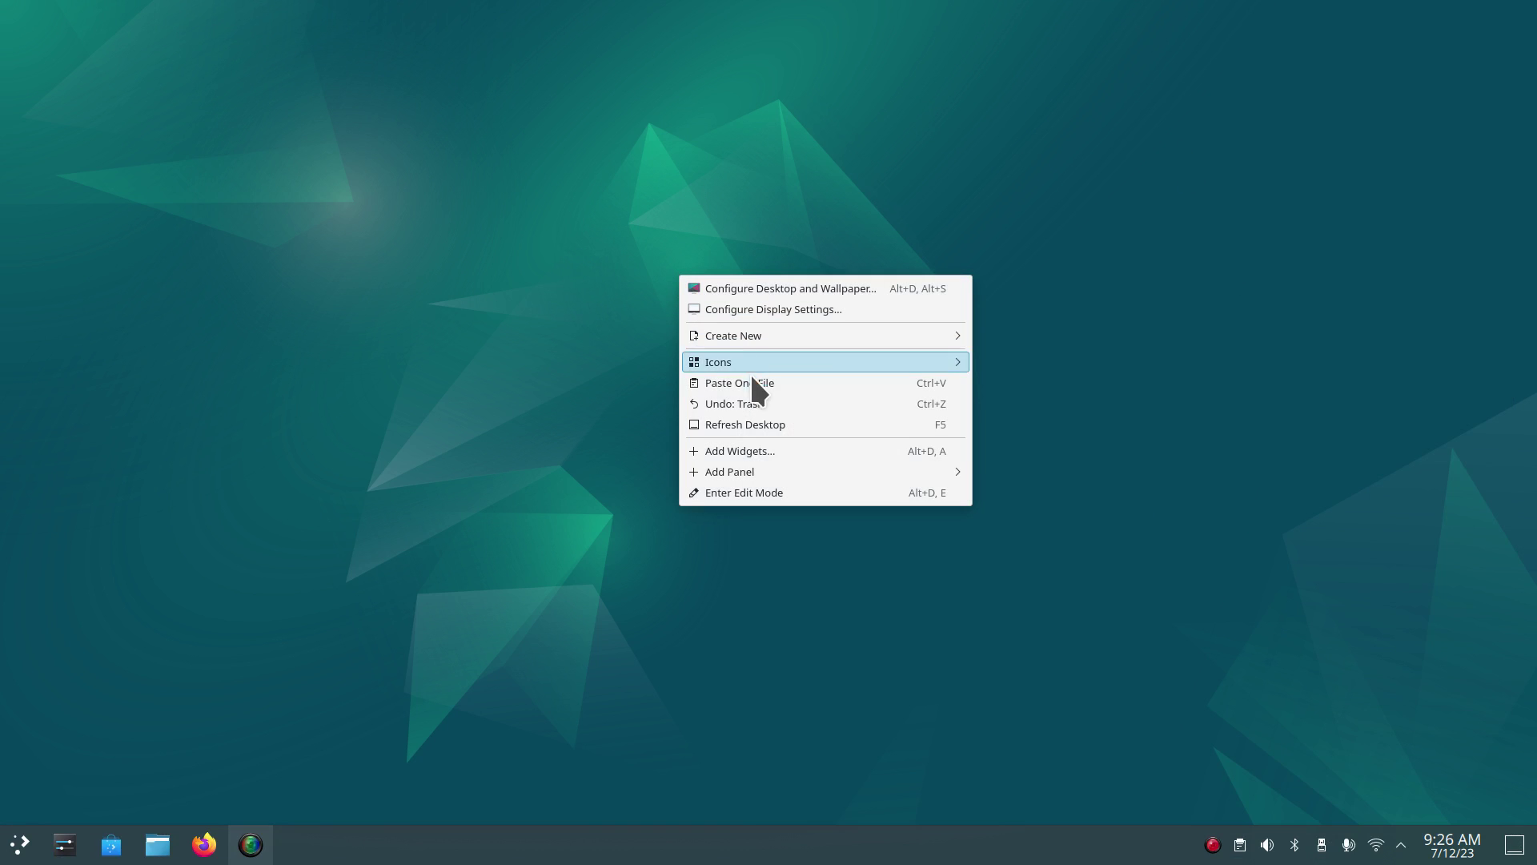
click(767, 455)
drag(366, 155, 375, 56)
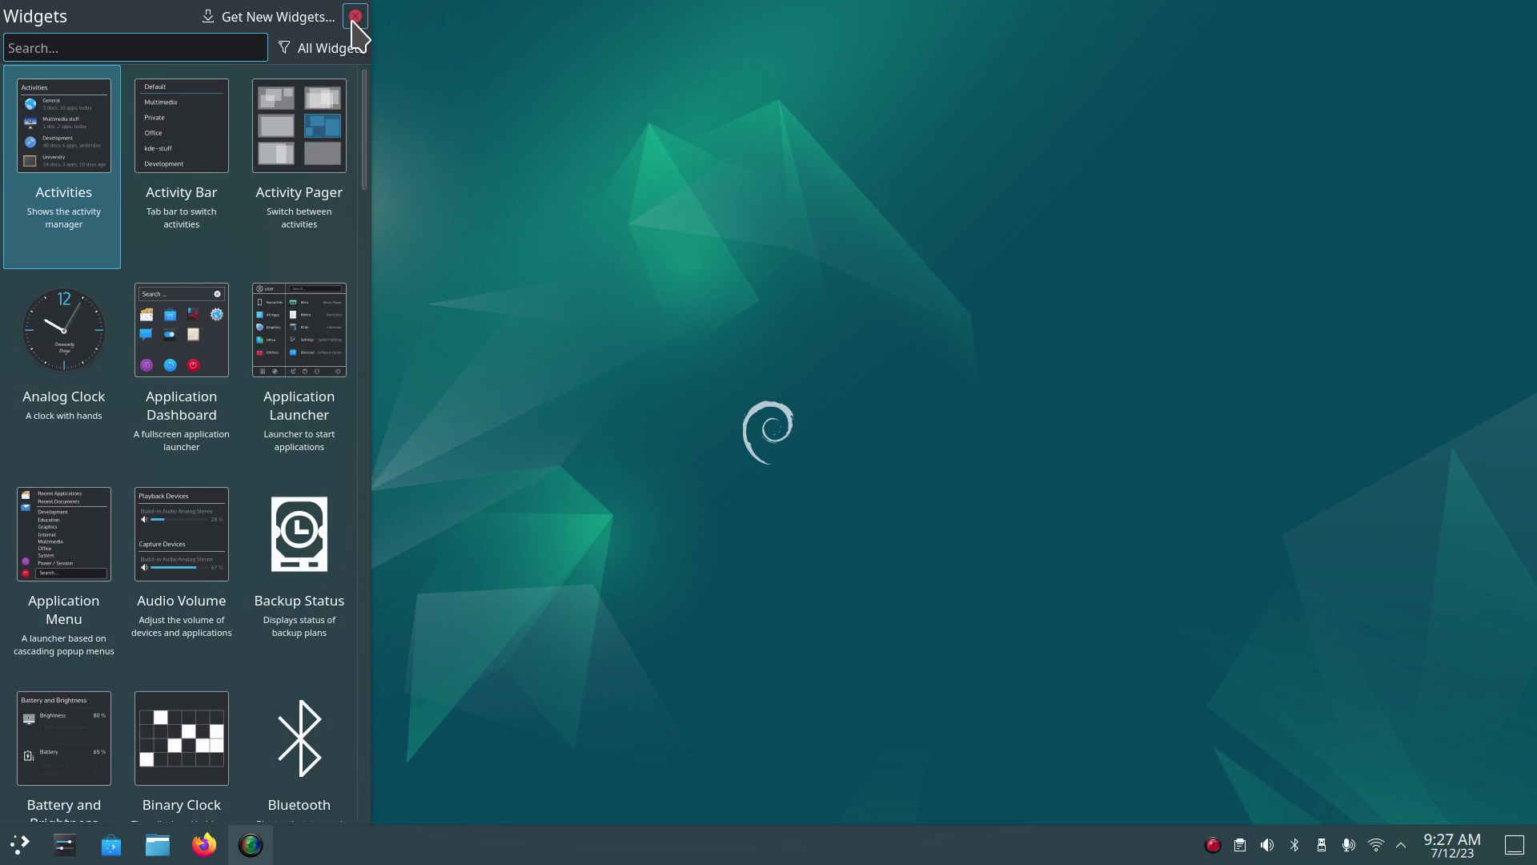
click(327, 49)
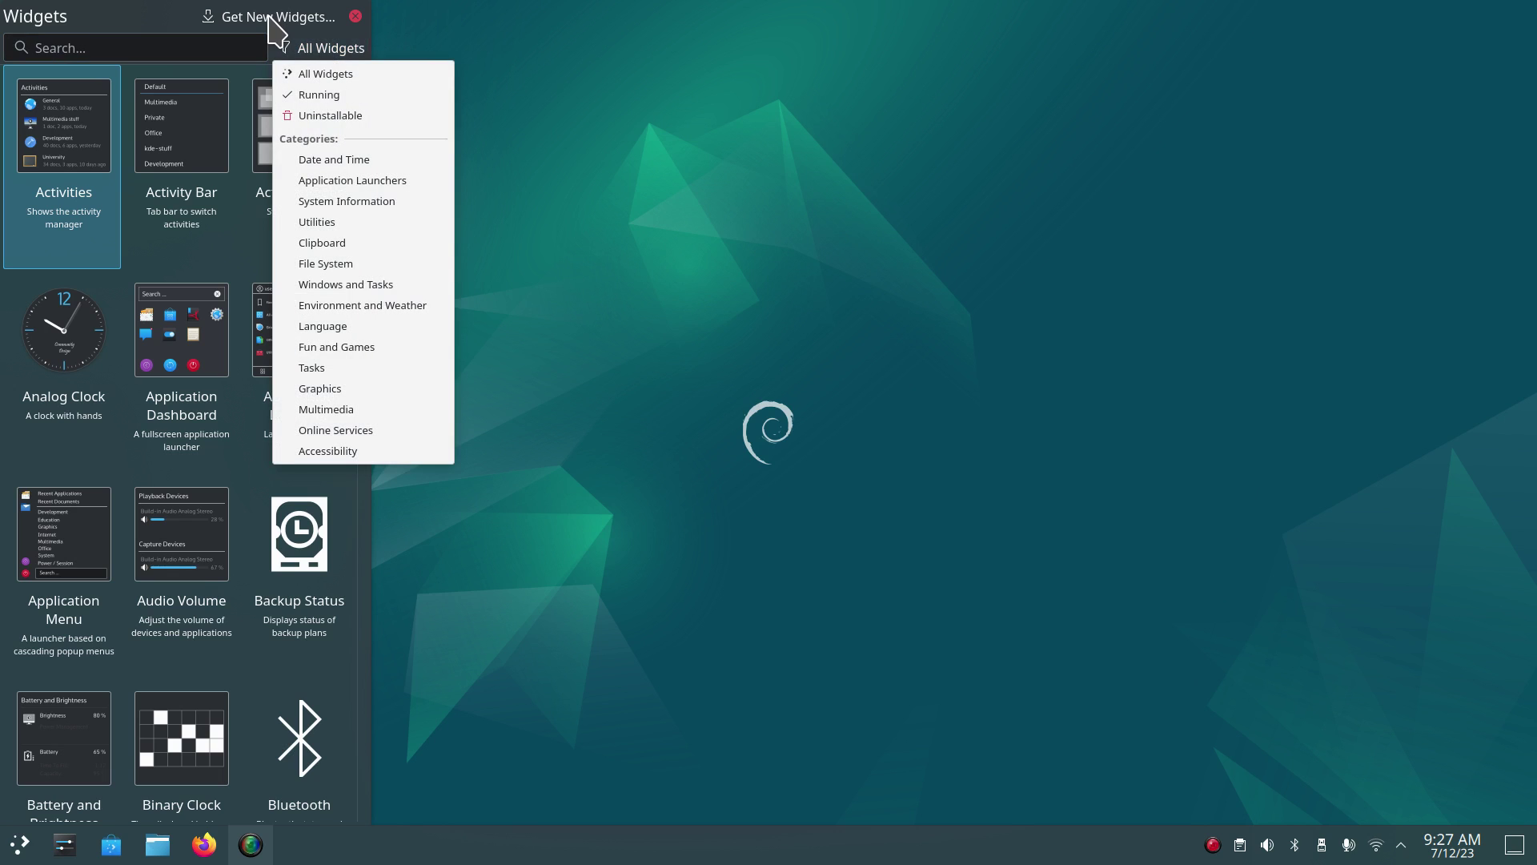
click(356, 18)
click(356, 18)
Reopen the widget gallery from the taskbar menu, close it, and bring up the desktop menu.
right_click(751, 857)
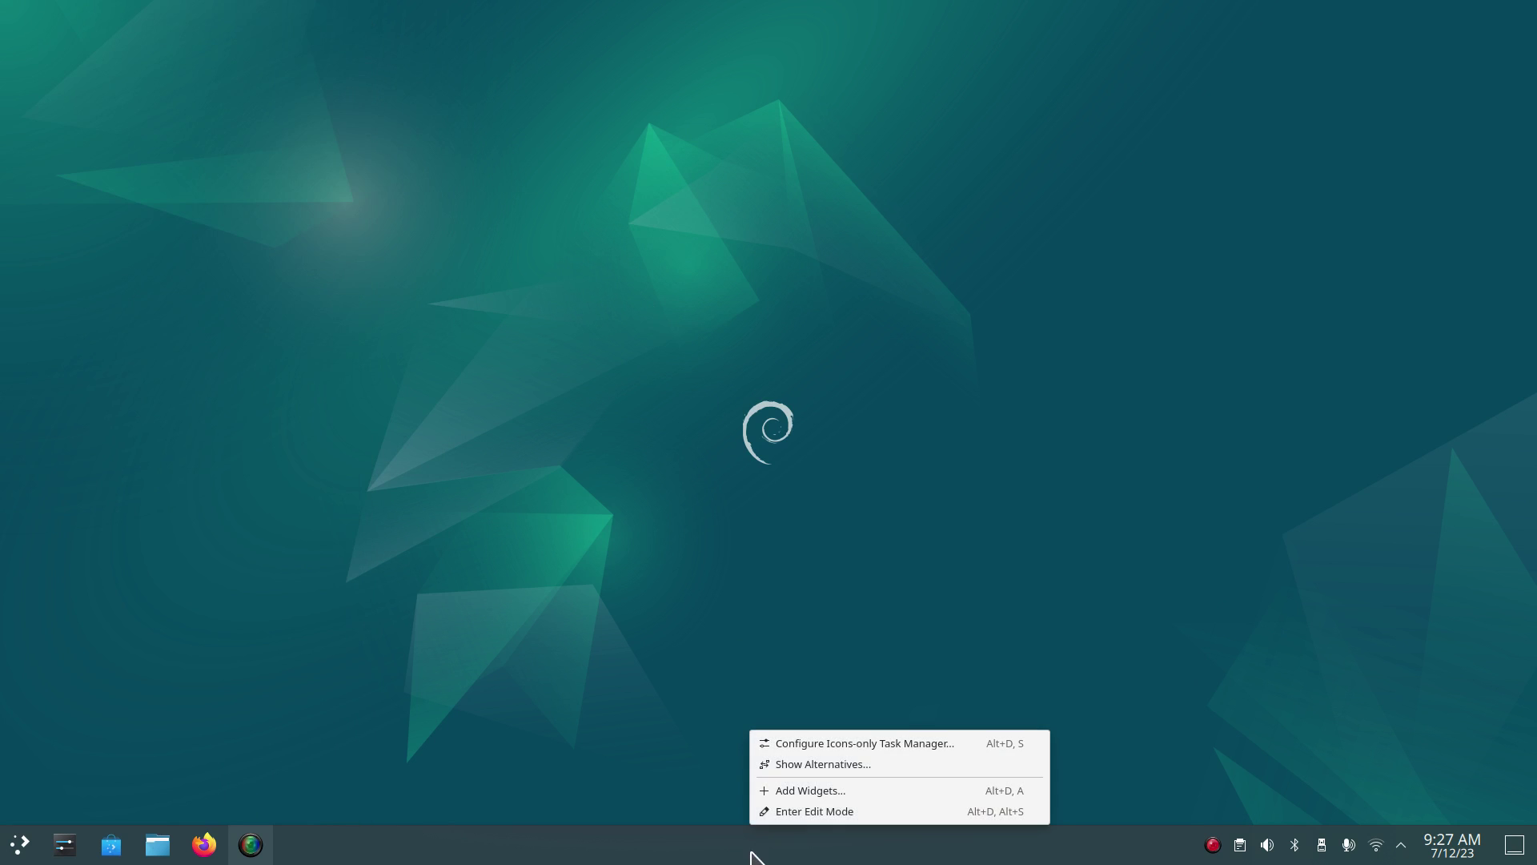
click(873, 792)
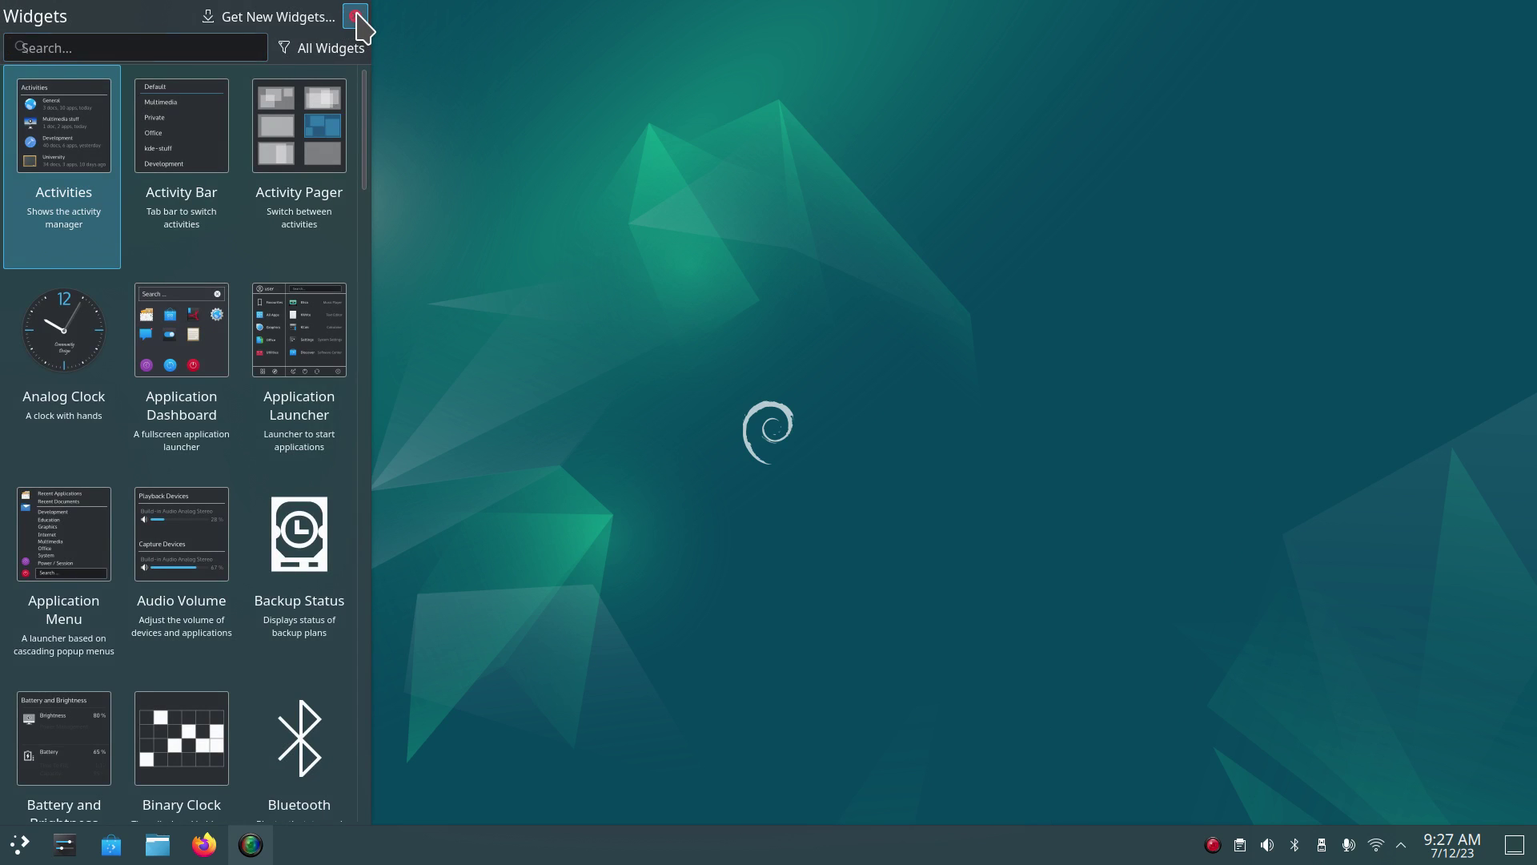
click(358, 19)
right_click(535, 122)
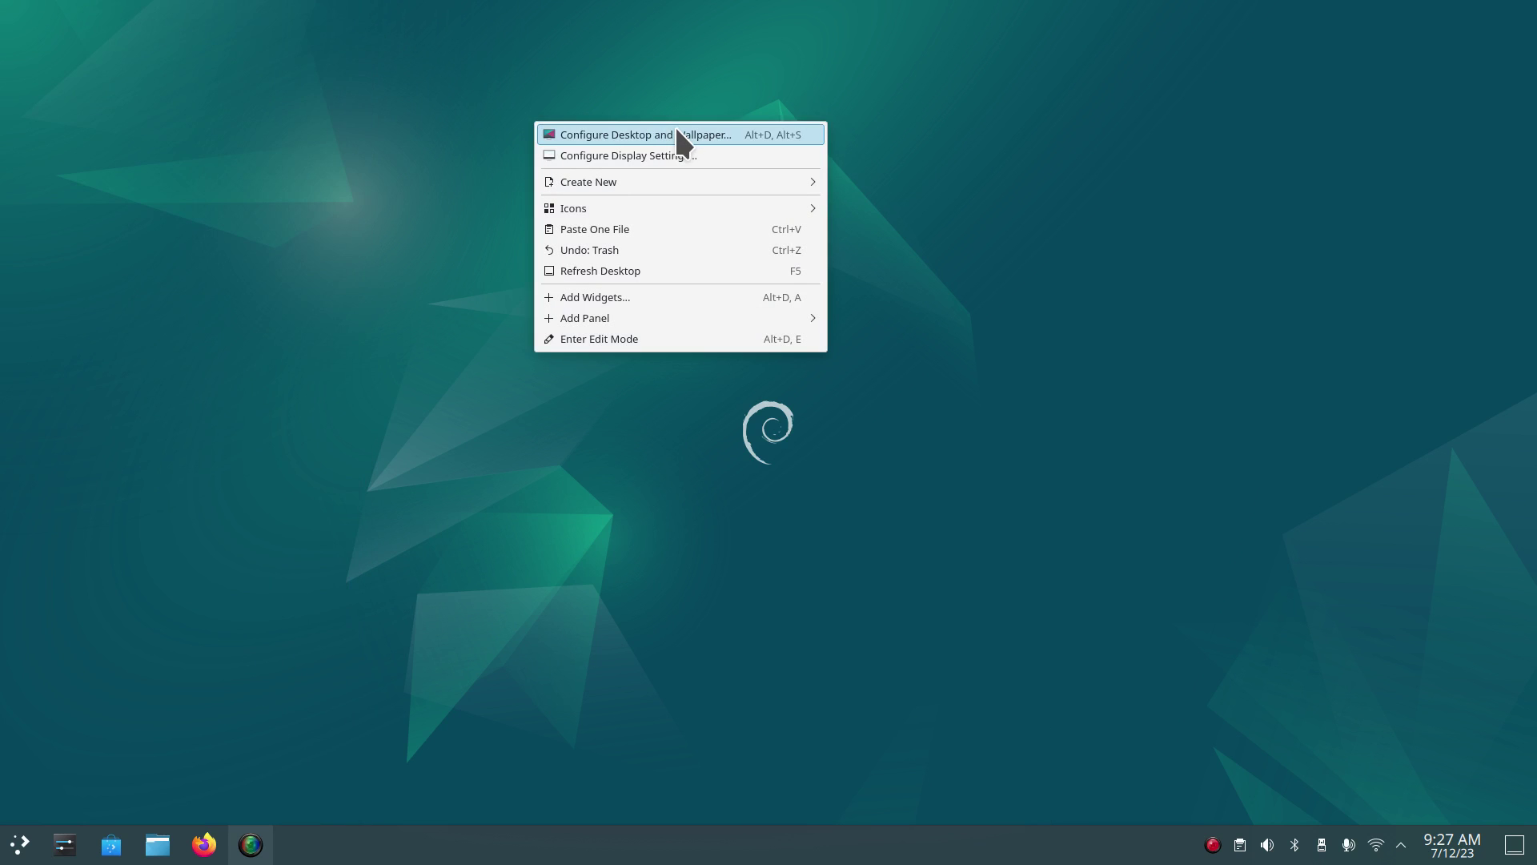
click(672, 155)
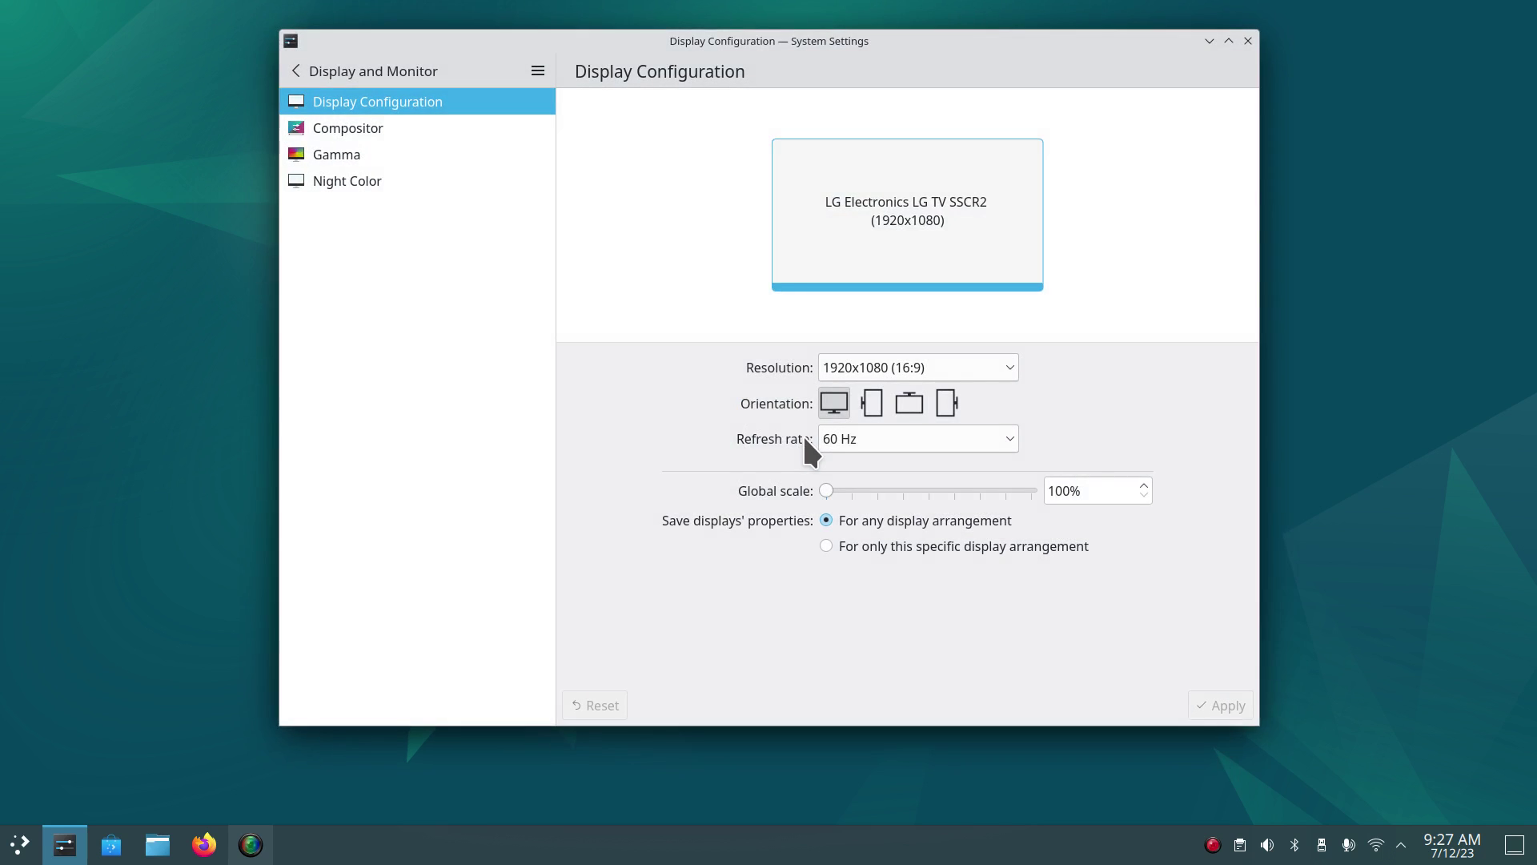
click(975, 366)
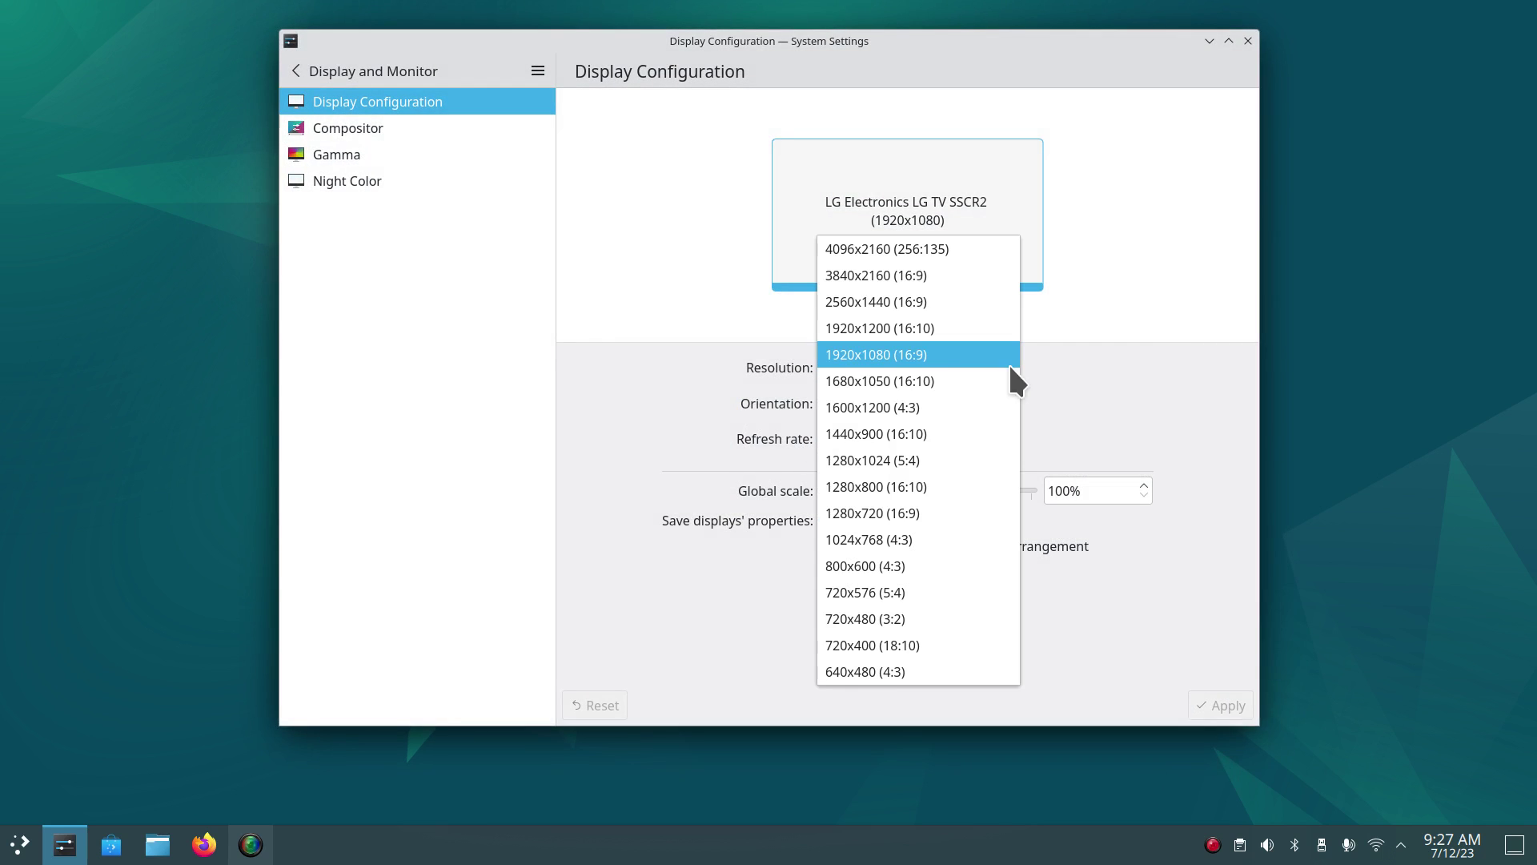
click(1102, 367)
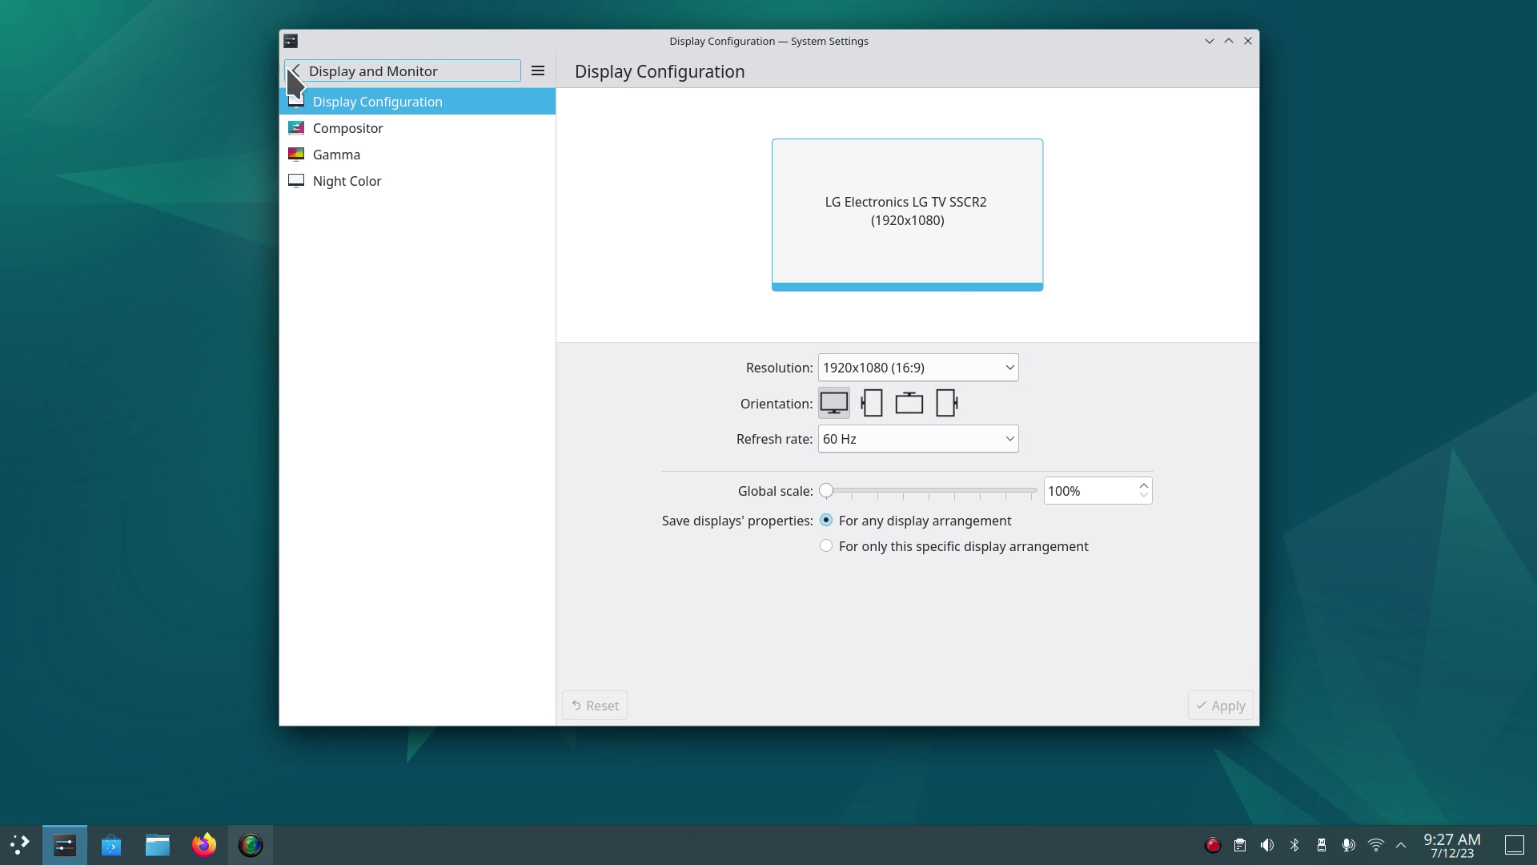
click(1248, 41)
right_click(613, 128)
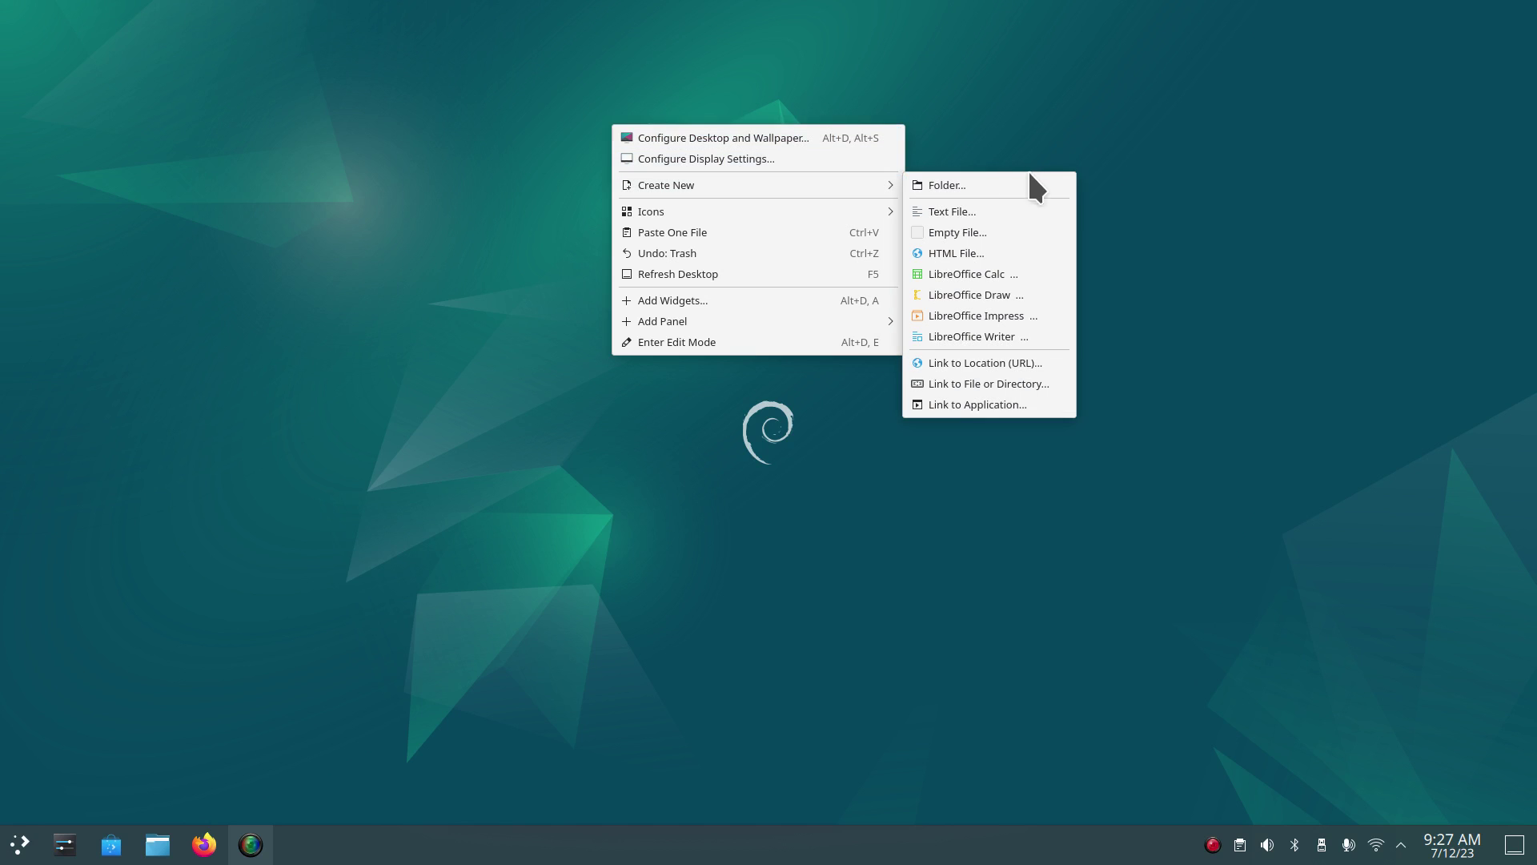
mouse_move(862, 189)
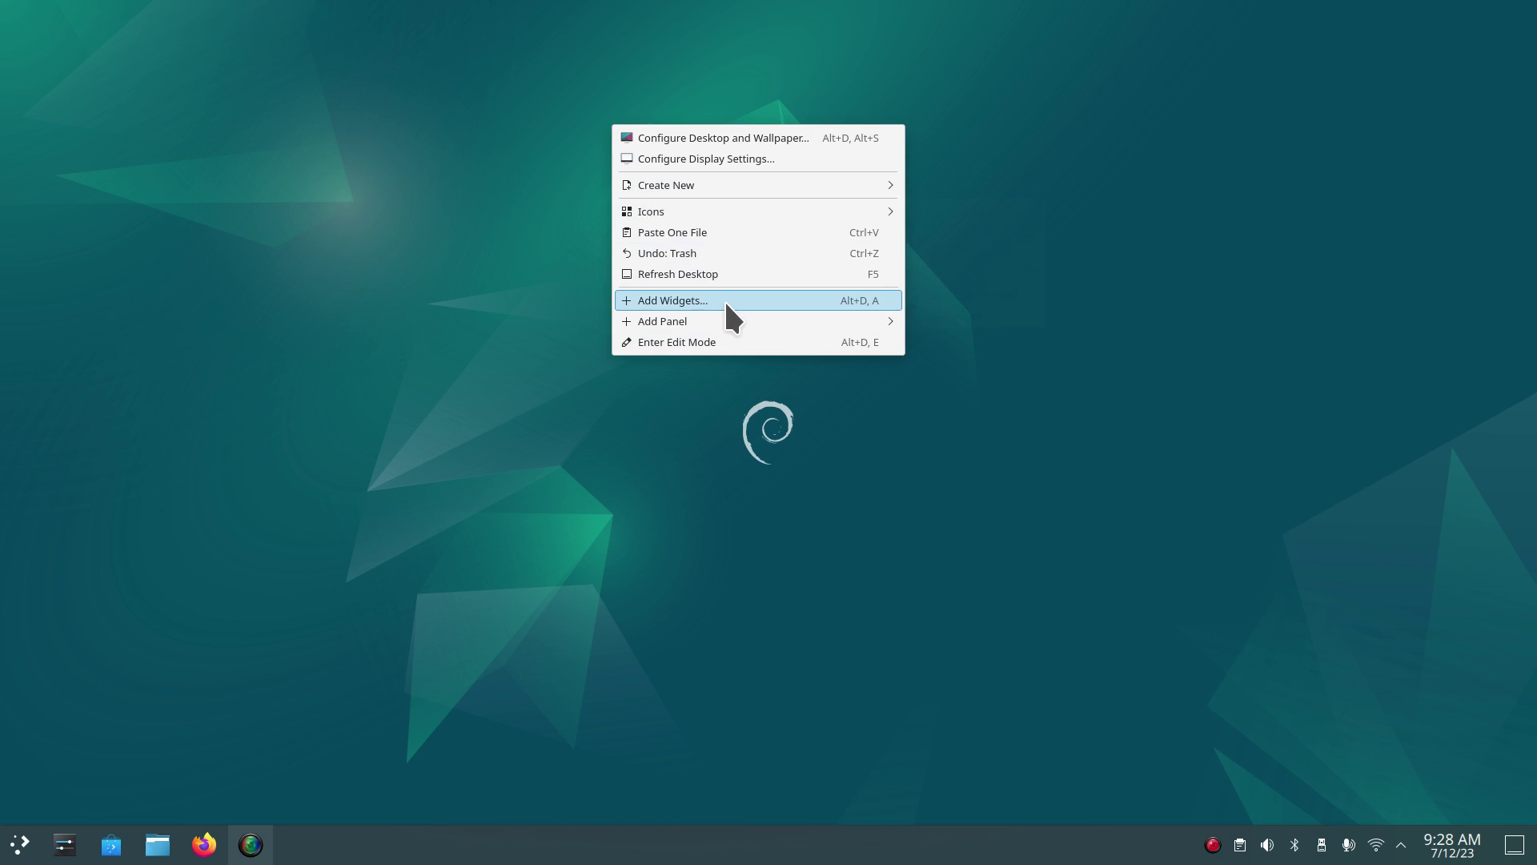
mouse_move(730, 323)
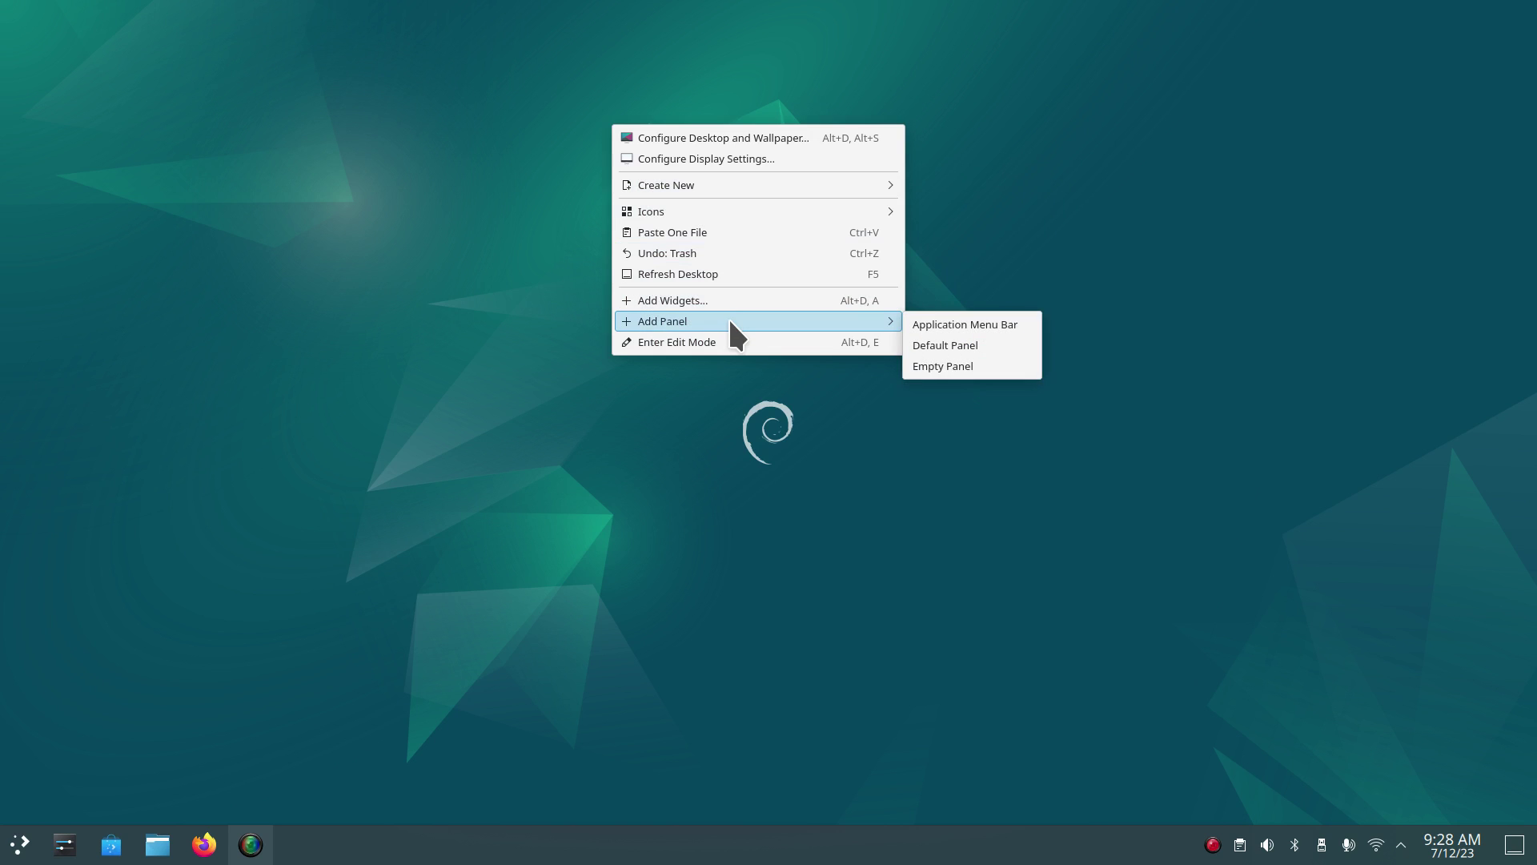
click(292, 317)
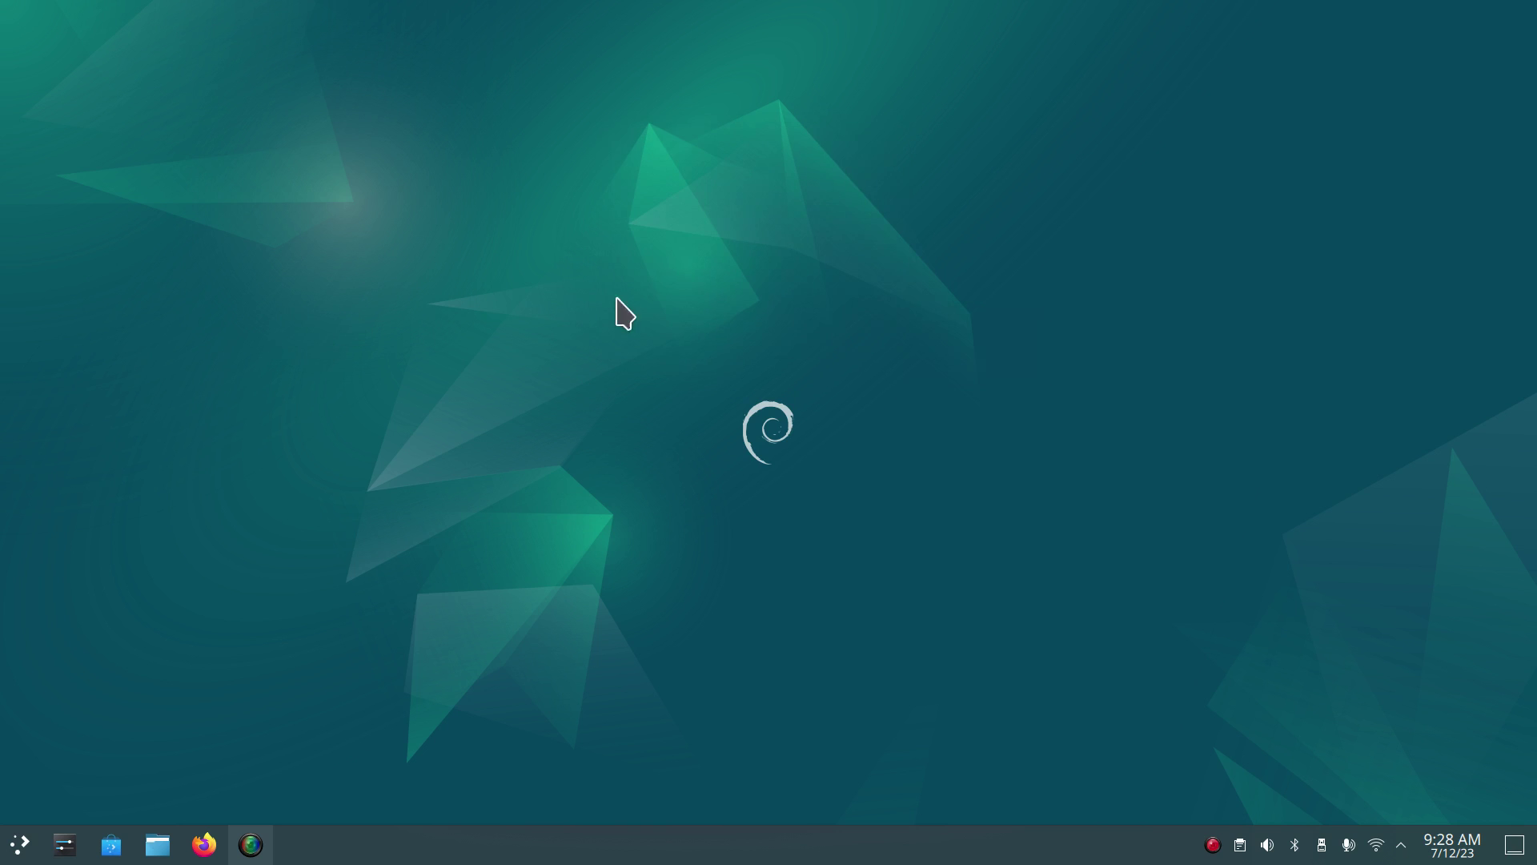